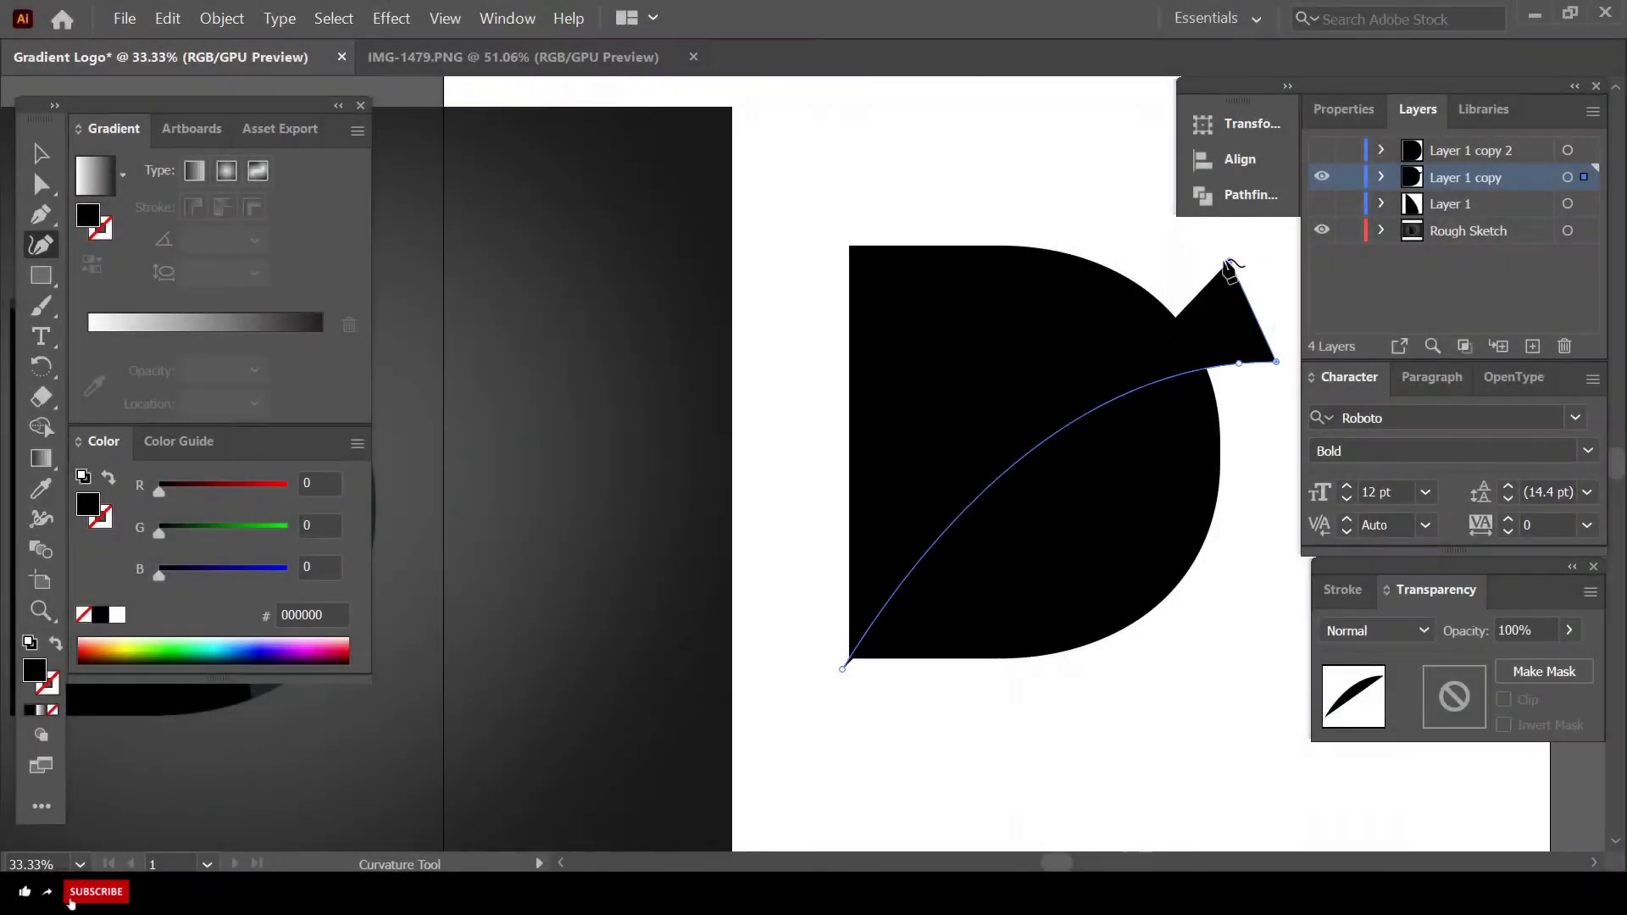
- Close the Curvature tool path around the D's upper part with three more corner points, and raise its right end
left_click(979, 198)
double_click(979, 198)
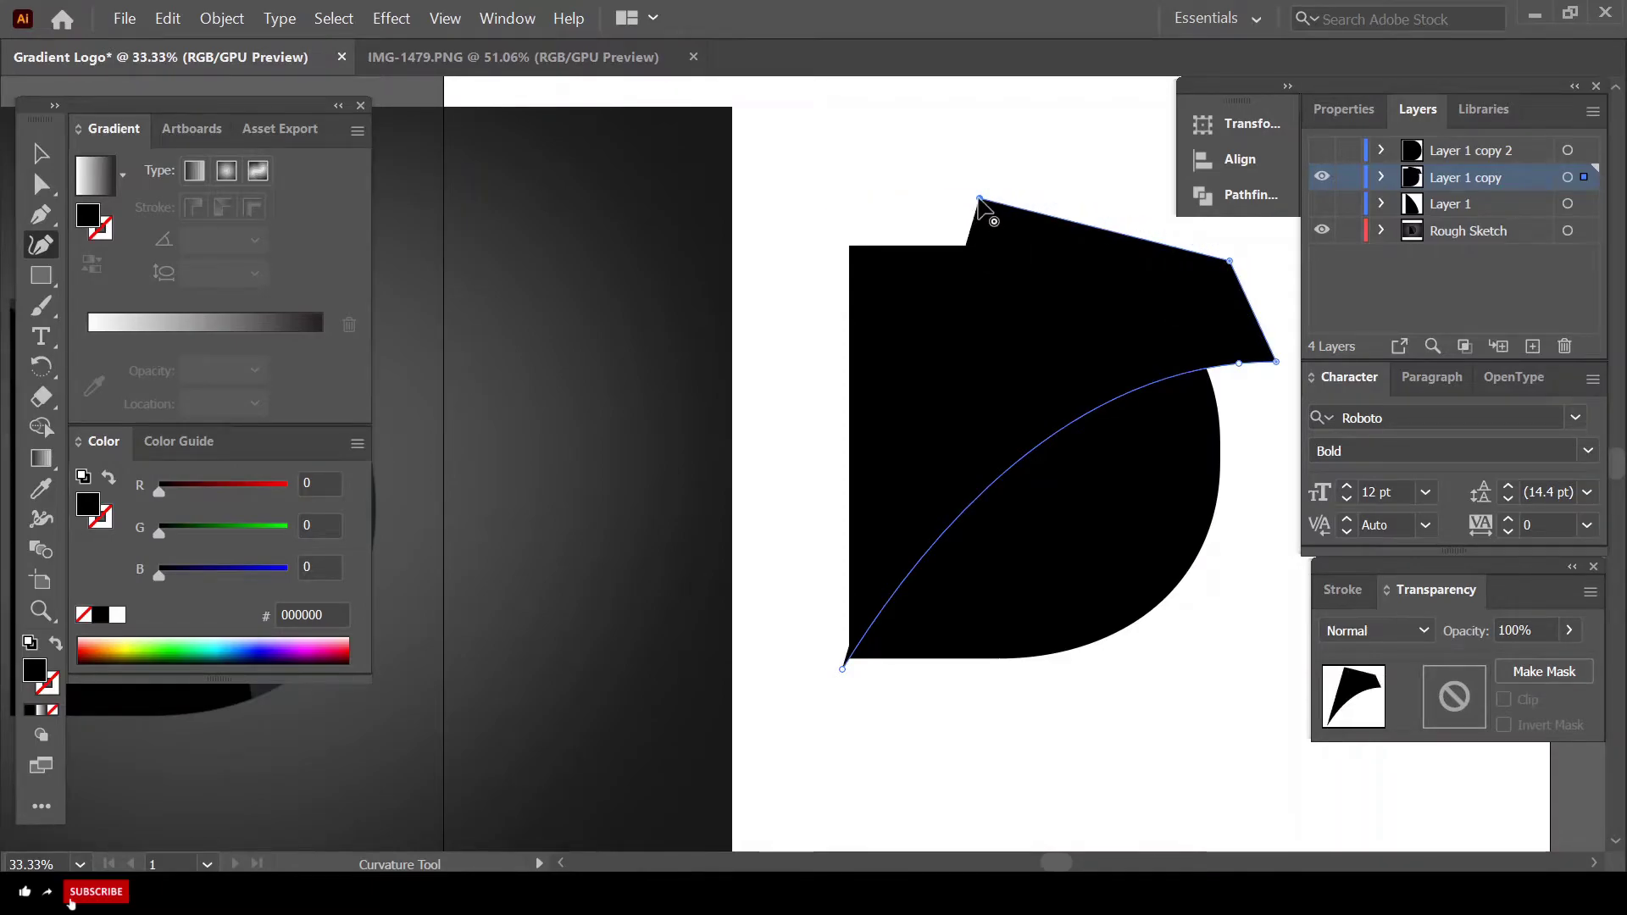
left_click(771, 210)
left_click(843, 668)
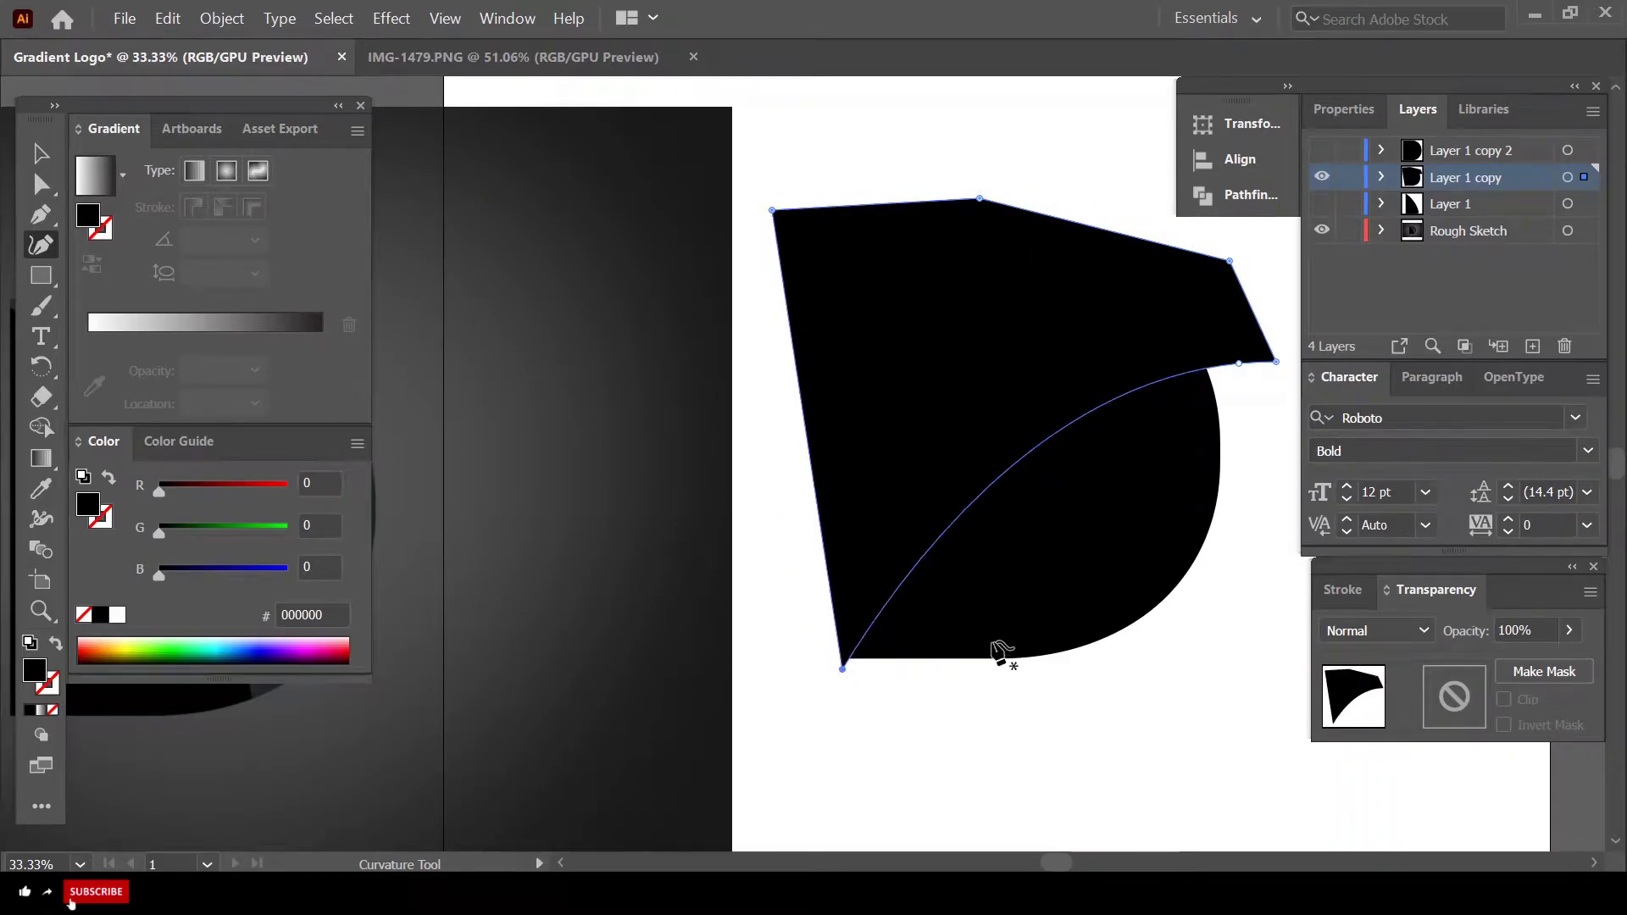
scroll(855, 636, "down", 2)
scroll(1042, 520, "up", 1)
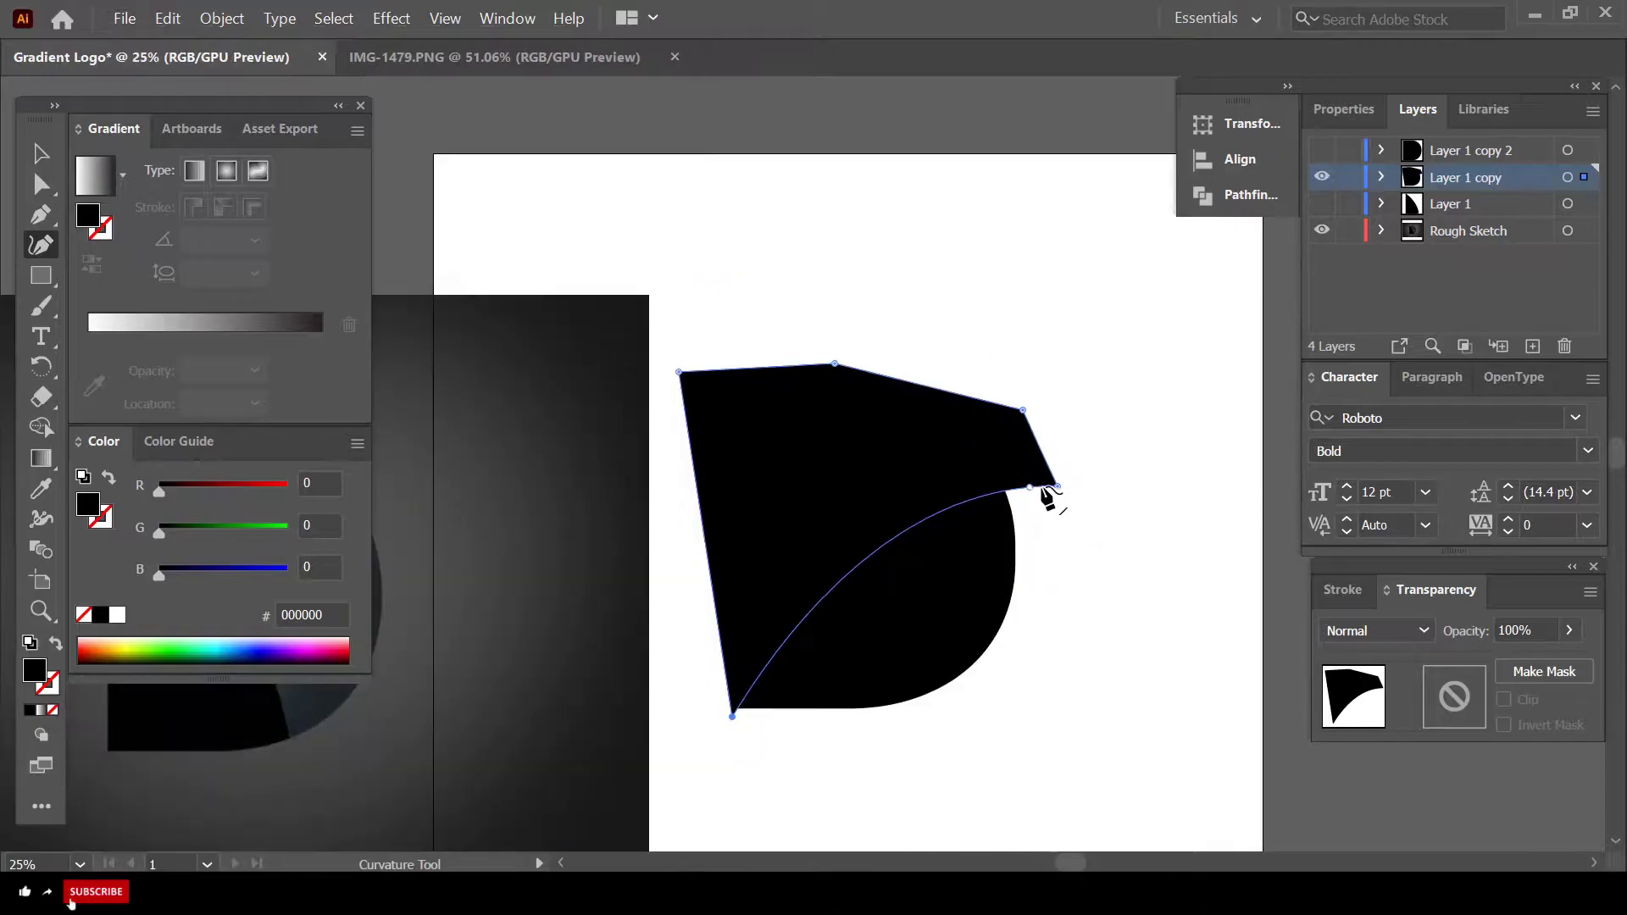
left_click_drag(1048, 498, 1010, 475)
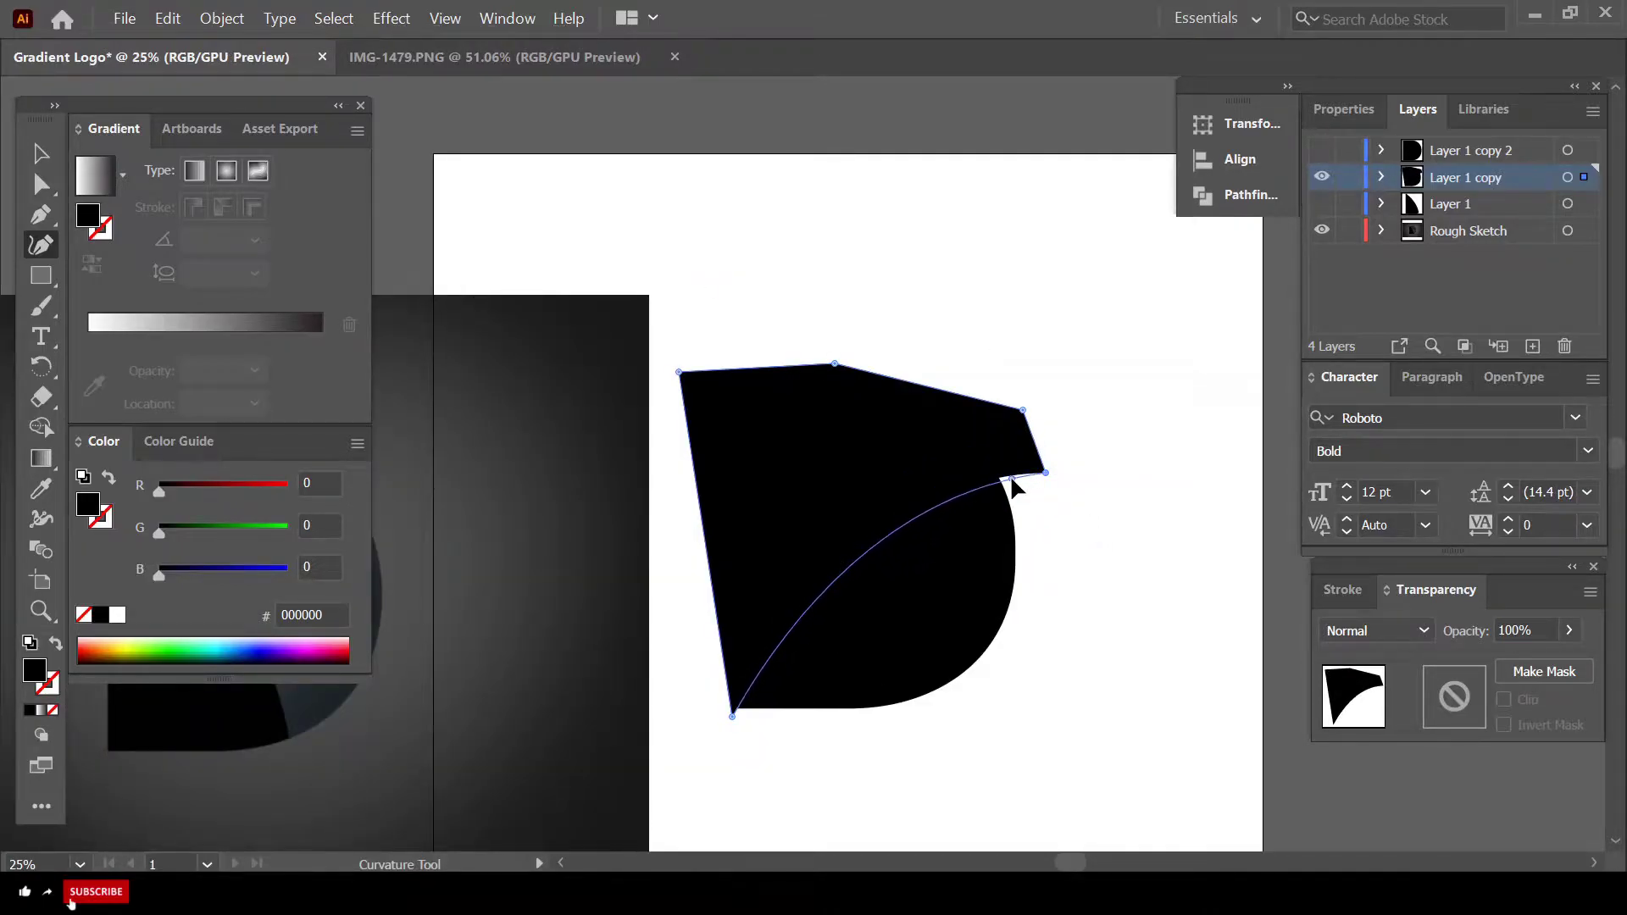
- Cut away the part of the D above the curve with Shape Builder, and show Layer 1 and Layer 1 copy 2
scroll(1010, 492, "down", 1)
key("v")
left_click(1038, 563)
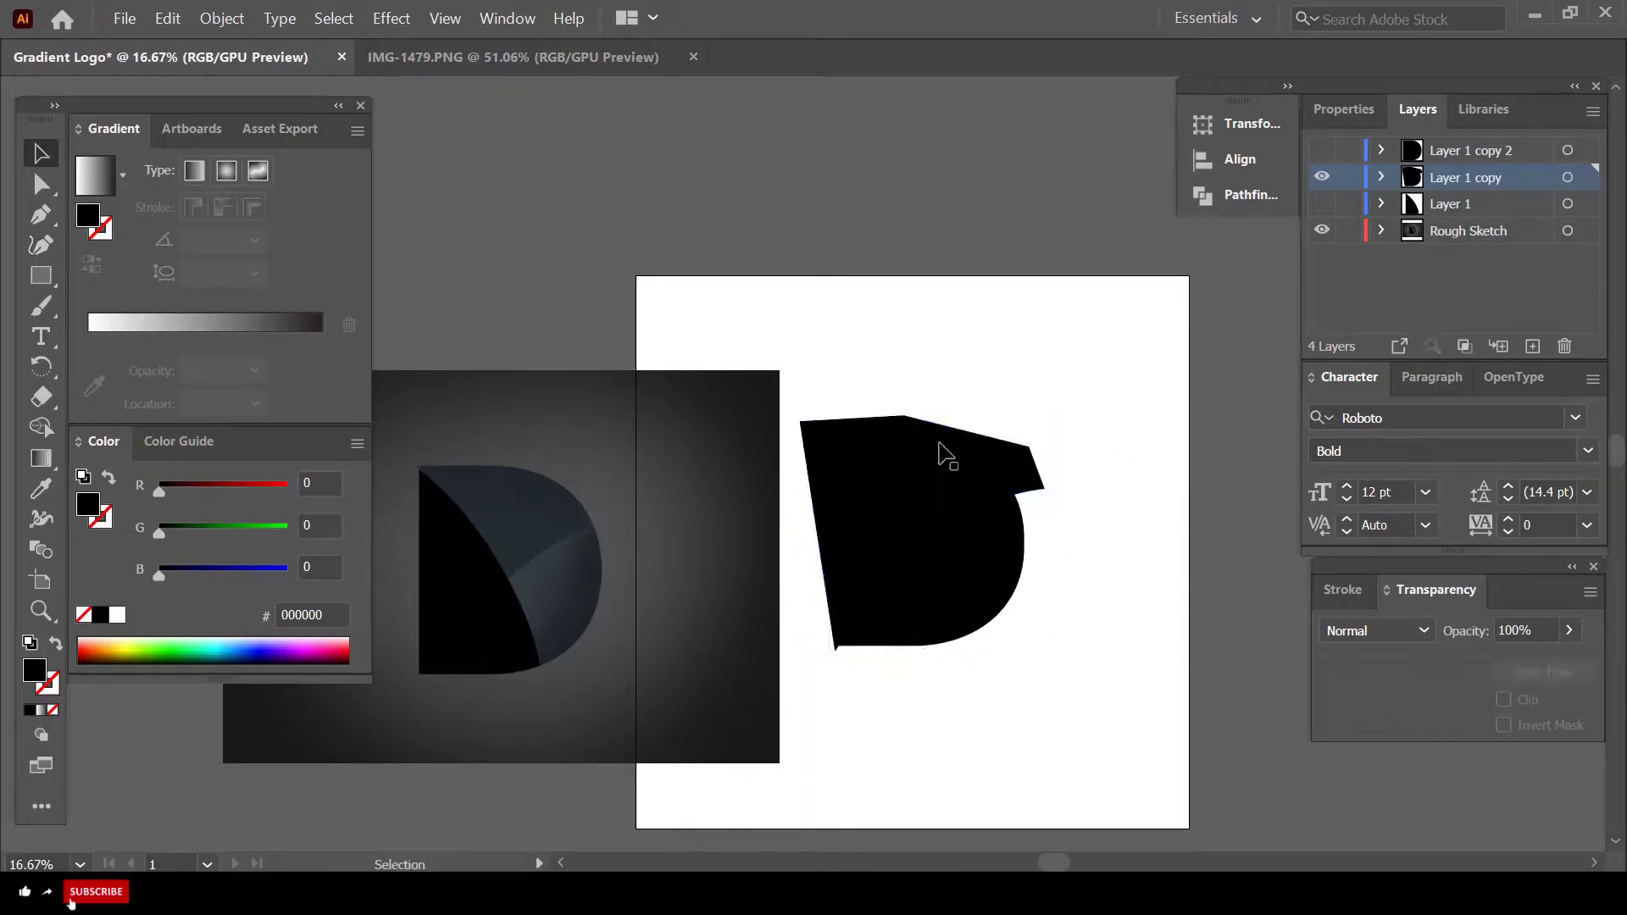
left_click(925, 610)
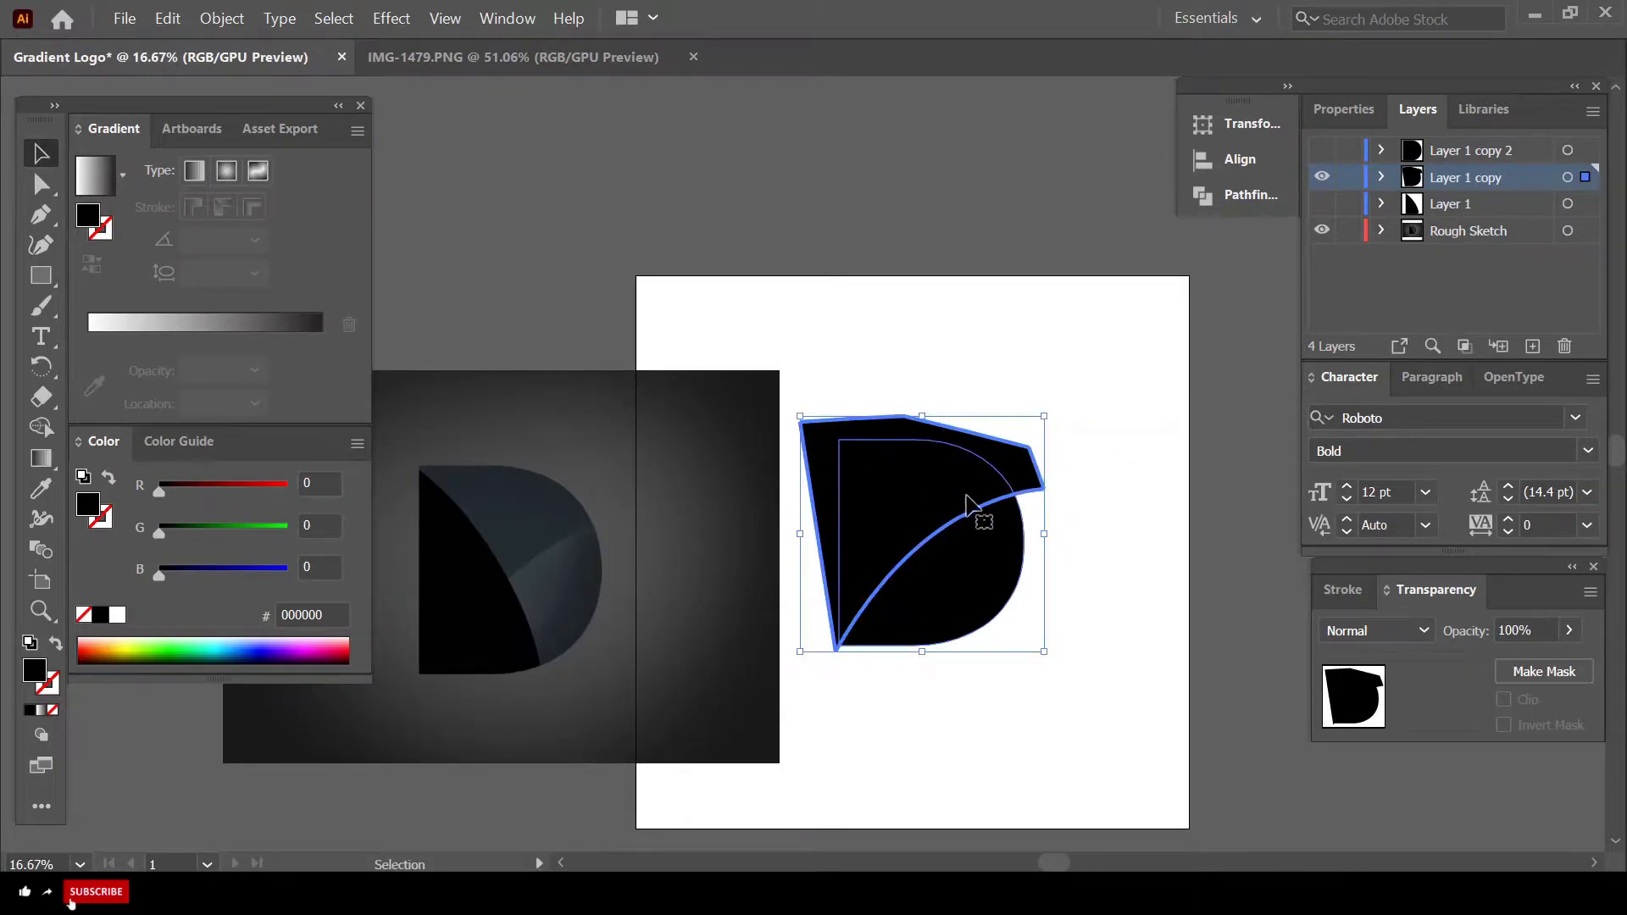
left_click(41, 427)
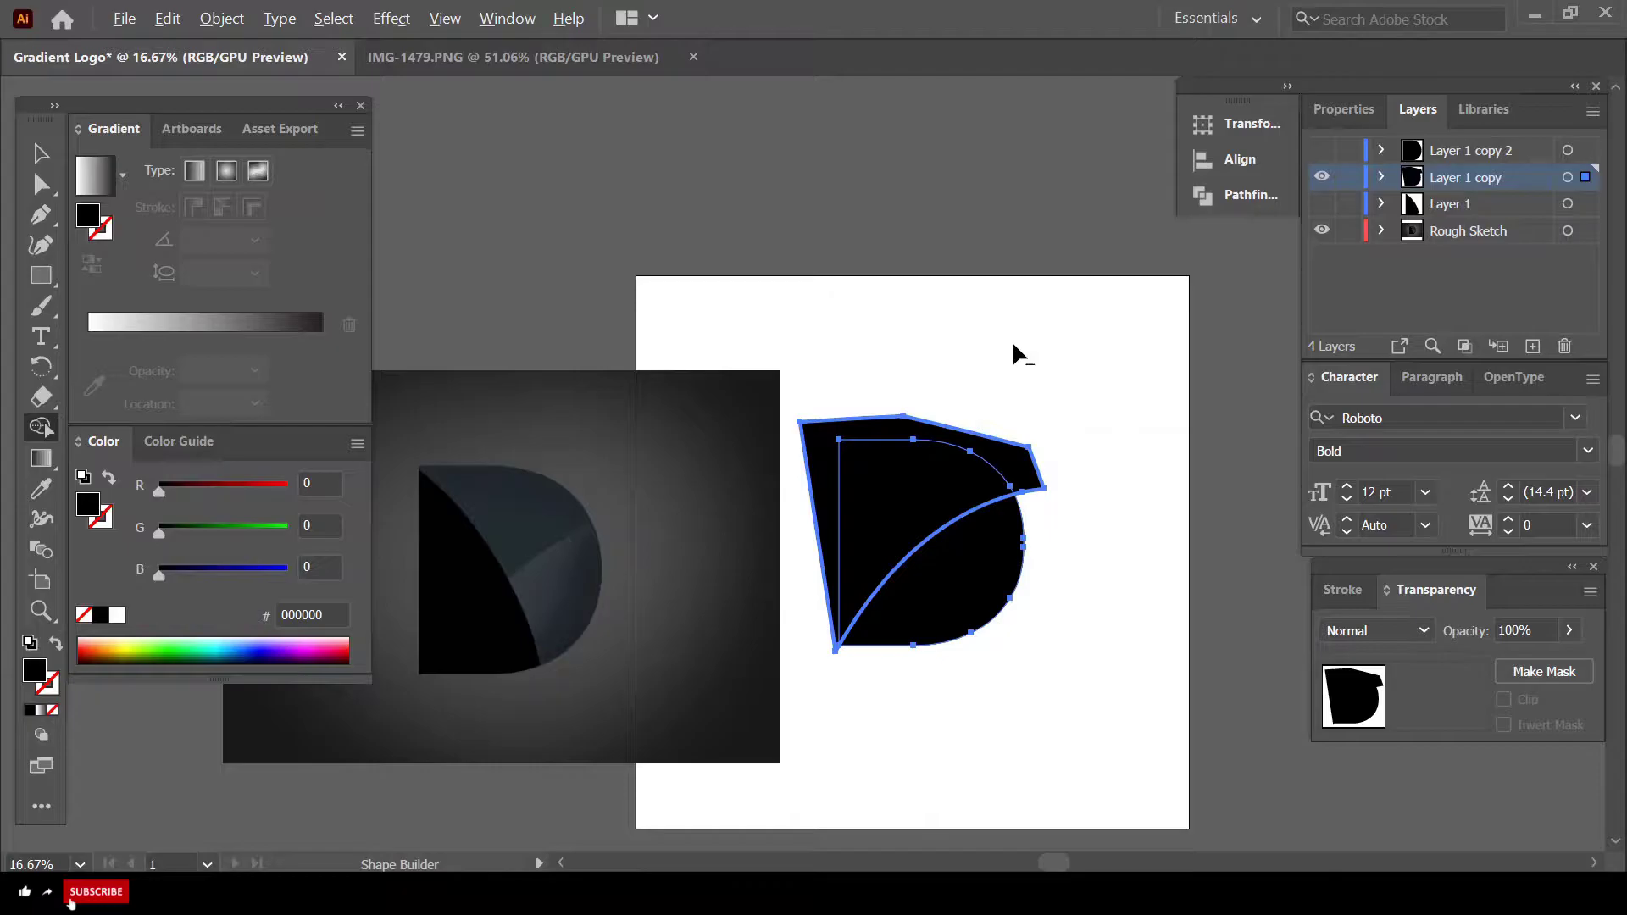
left_click(871, 435, "alt")
key("v")
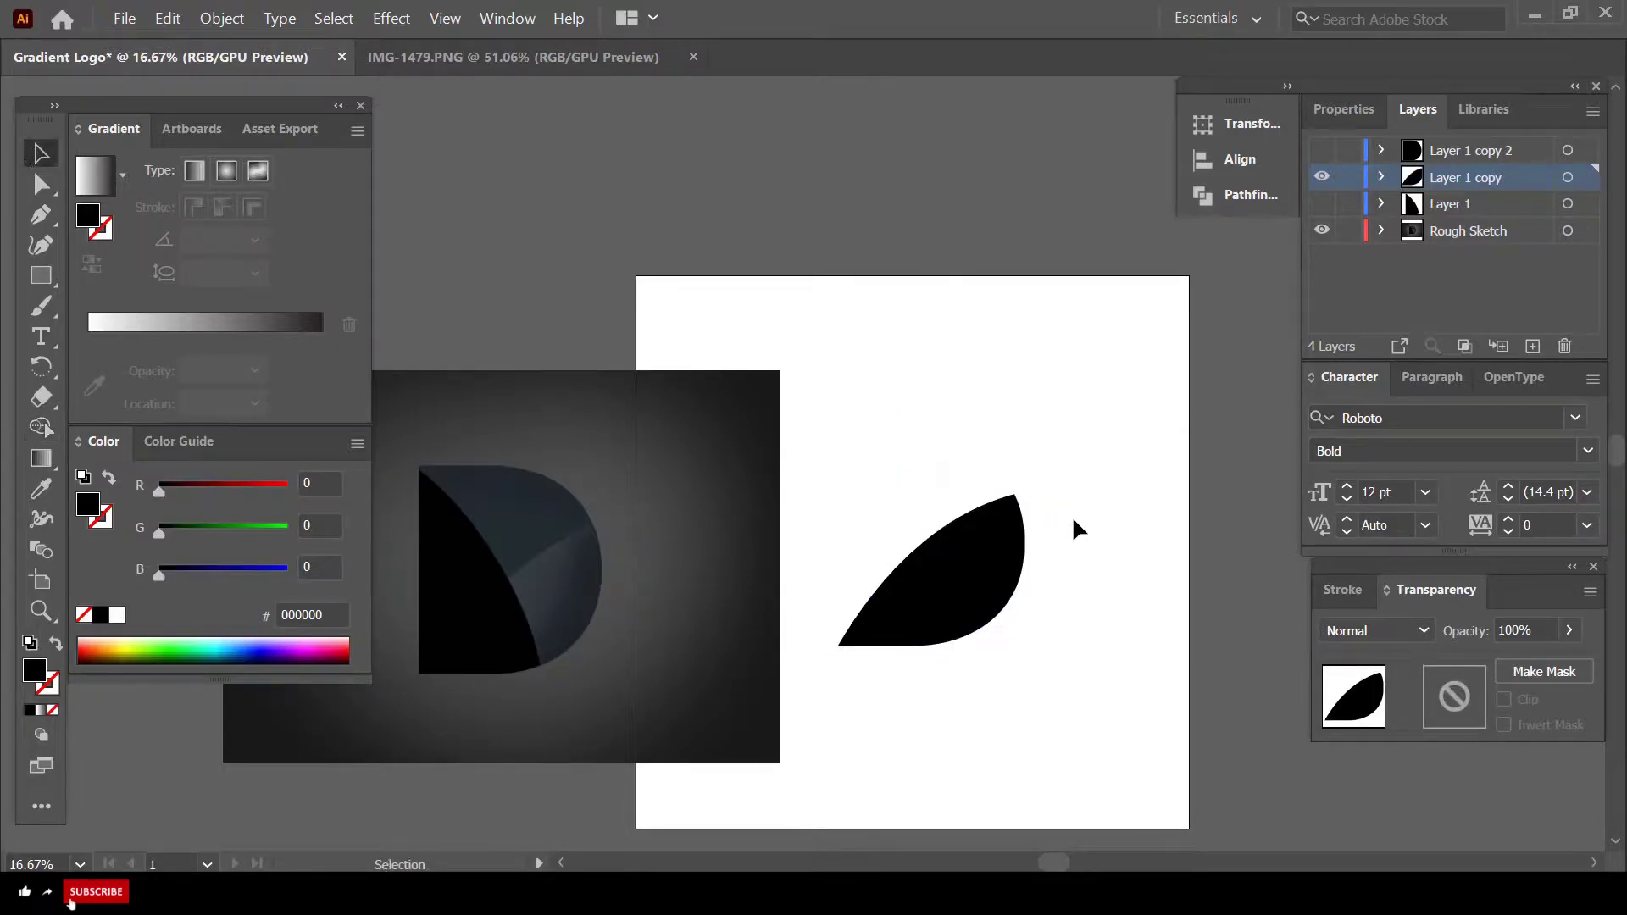
left_click(1075, 530)
left_click(1321, 204)
left_click(1322, 150)
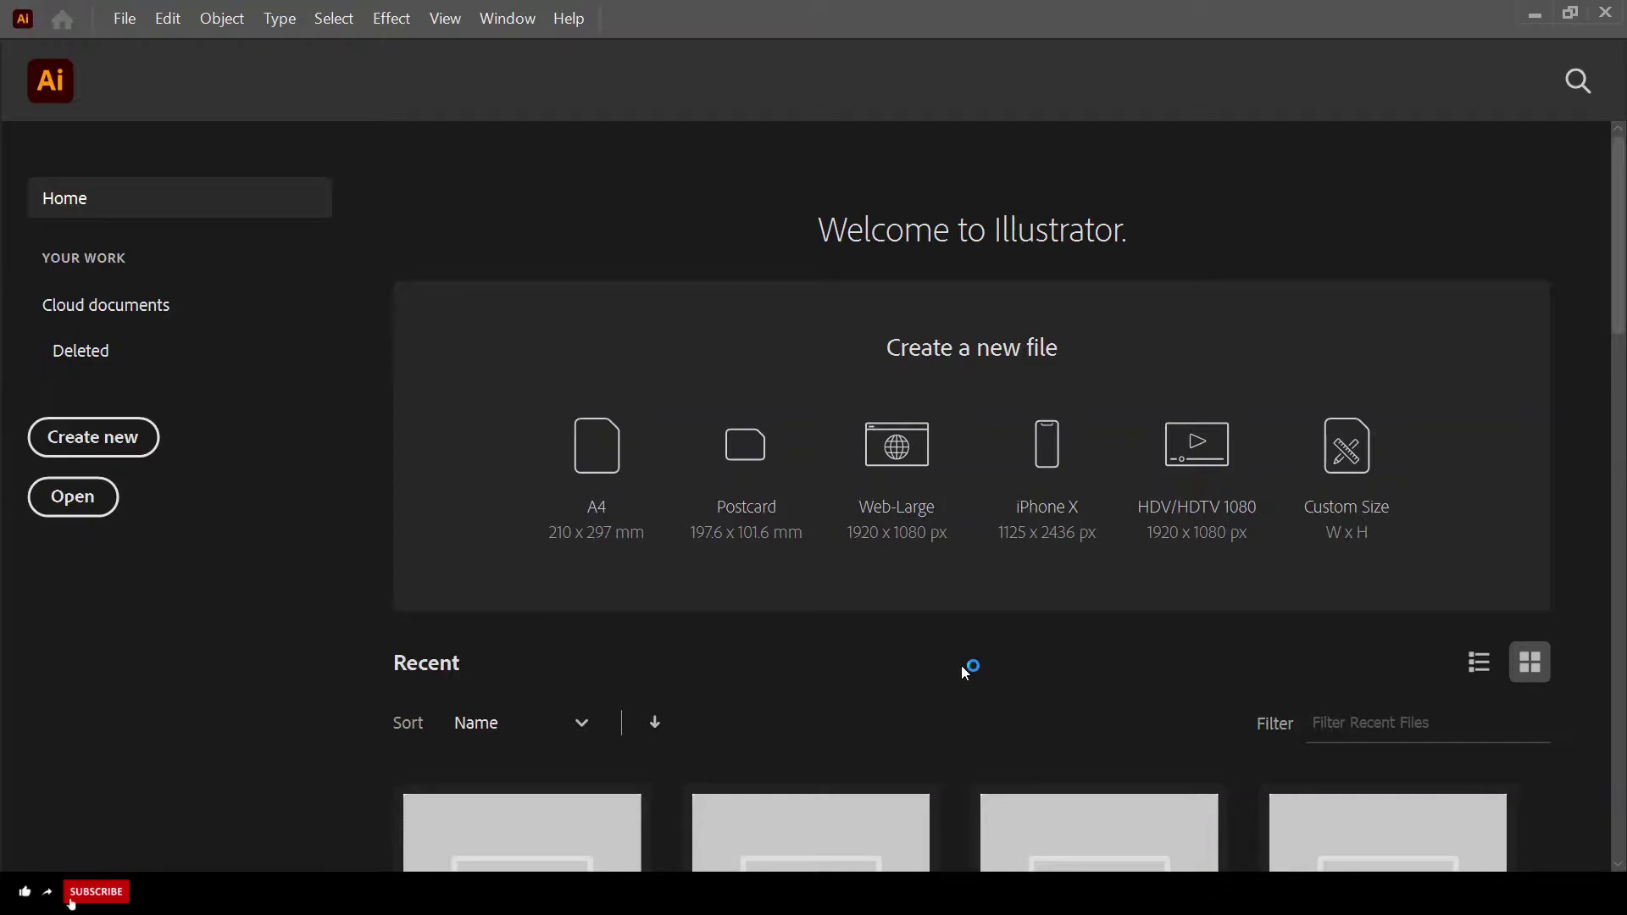
- Create a new 2000 x 2000 px RGB document named "Gradient Logo" with 300 ppi raster effects
left_click(124, 18)
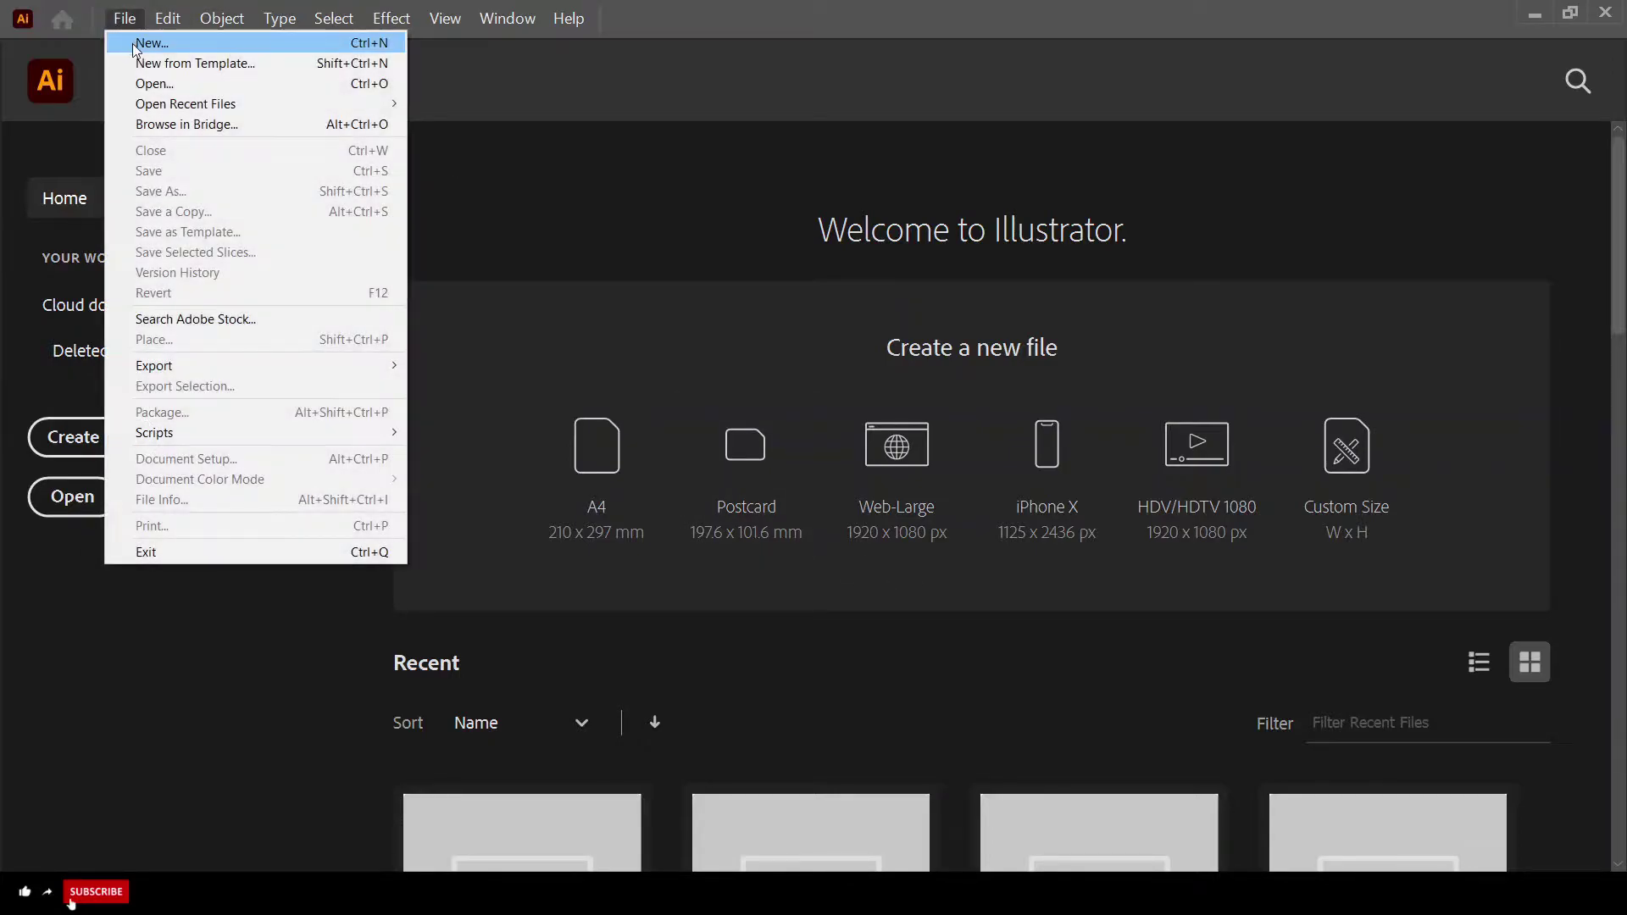
left_click(161, 42)
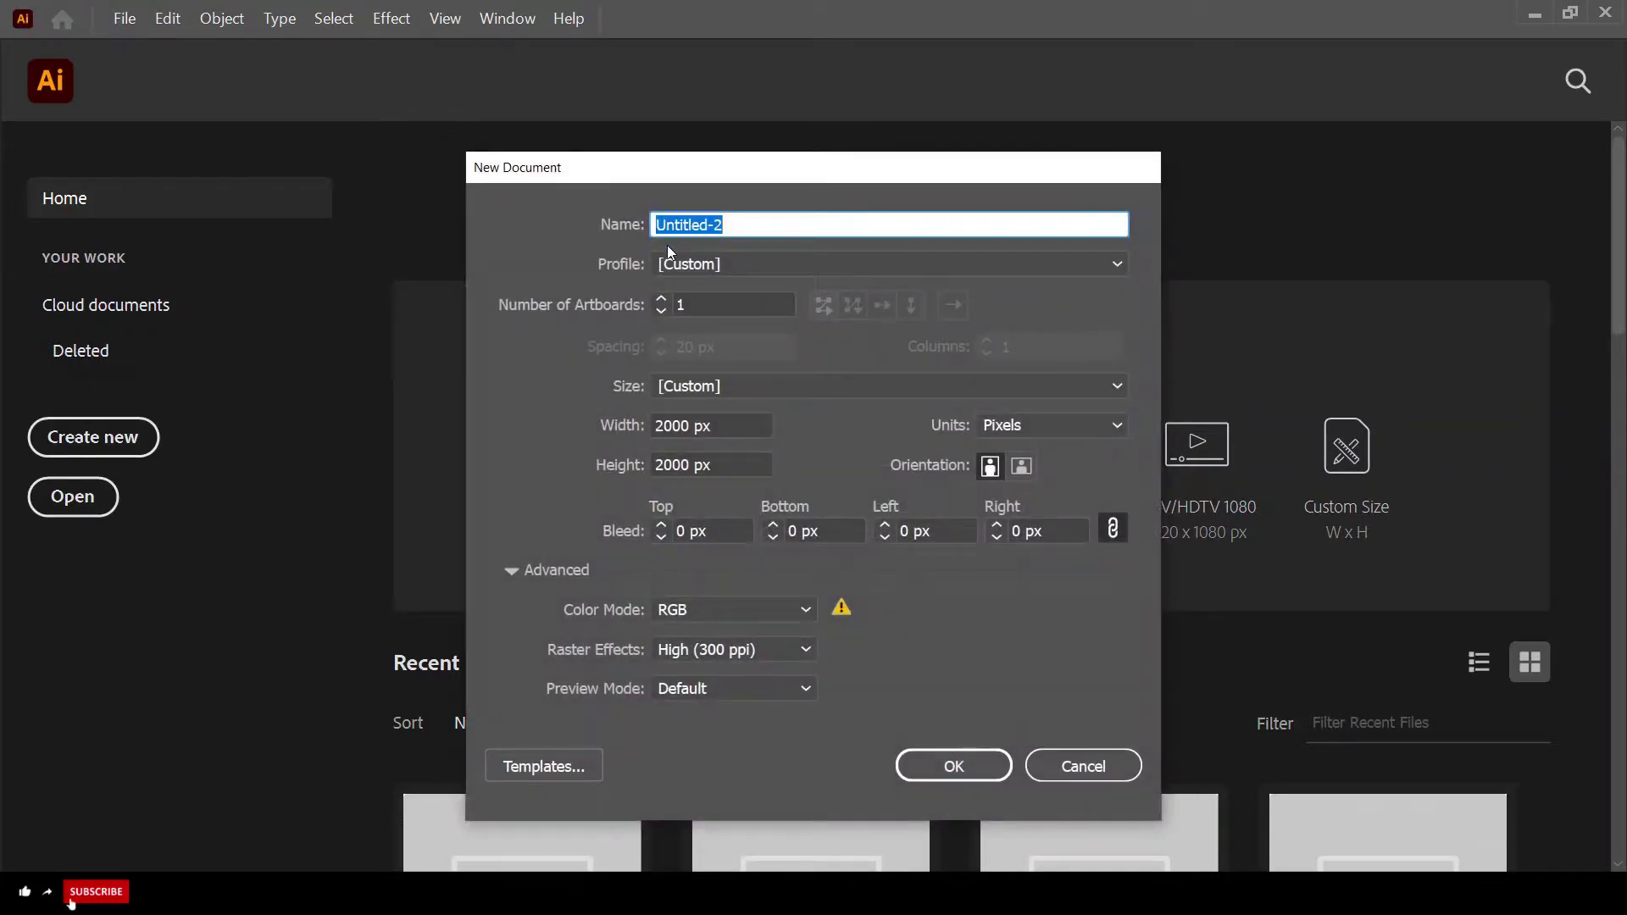
type("Gradient Logo")
left_click(757, 464)
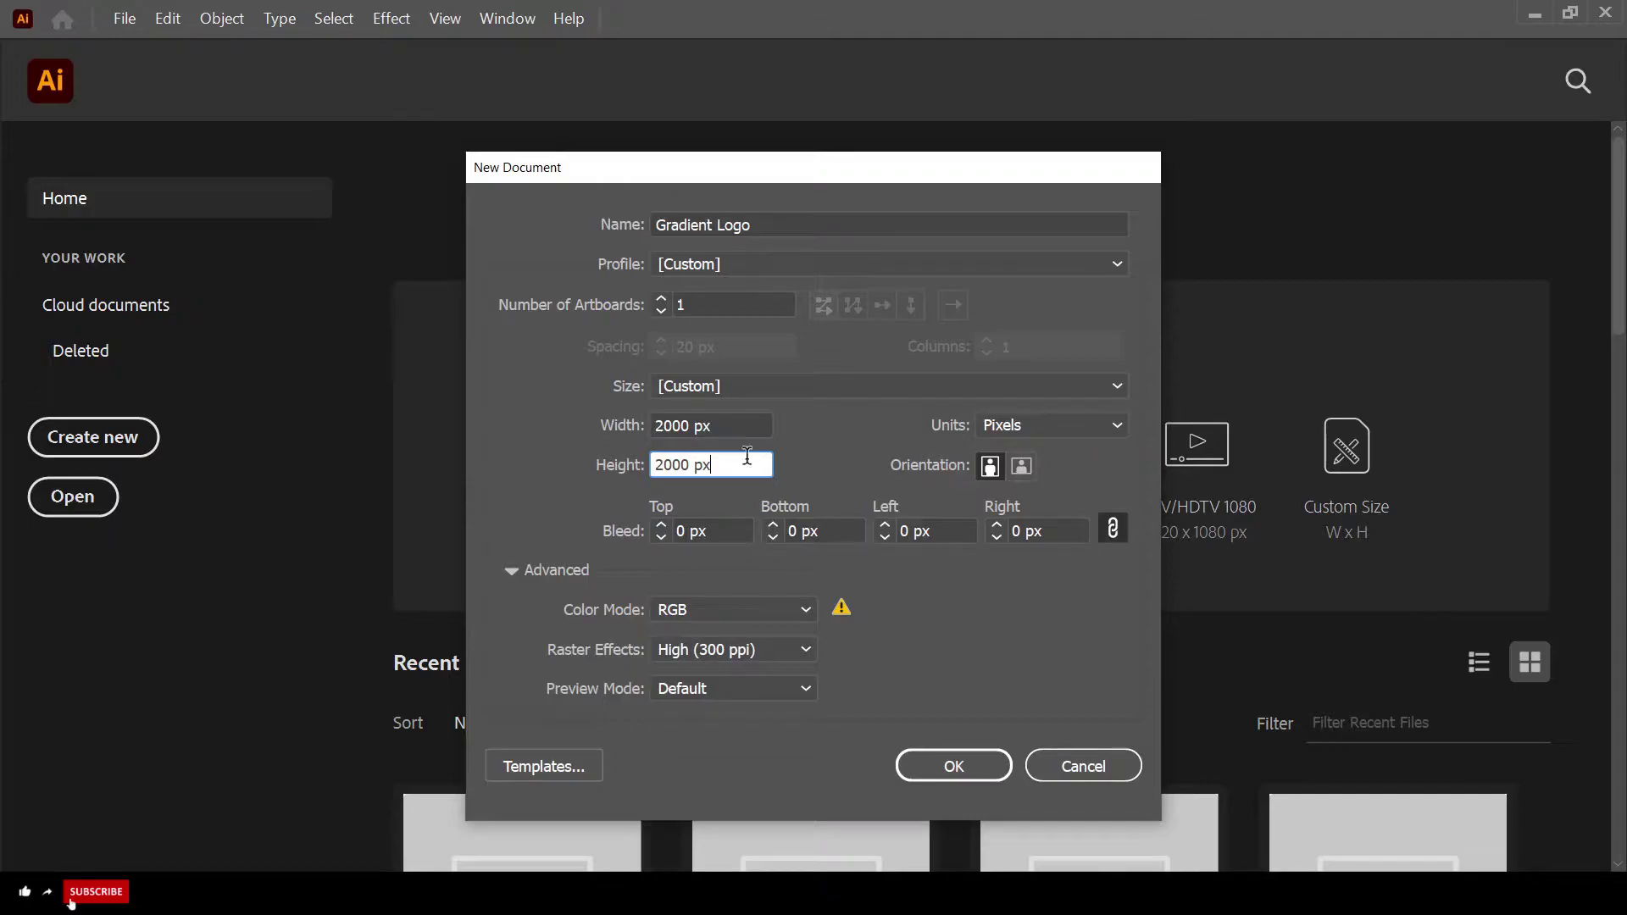
left_click(912, 772)
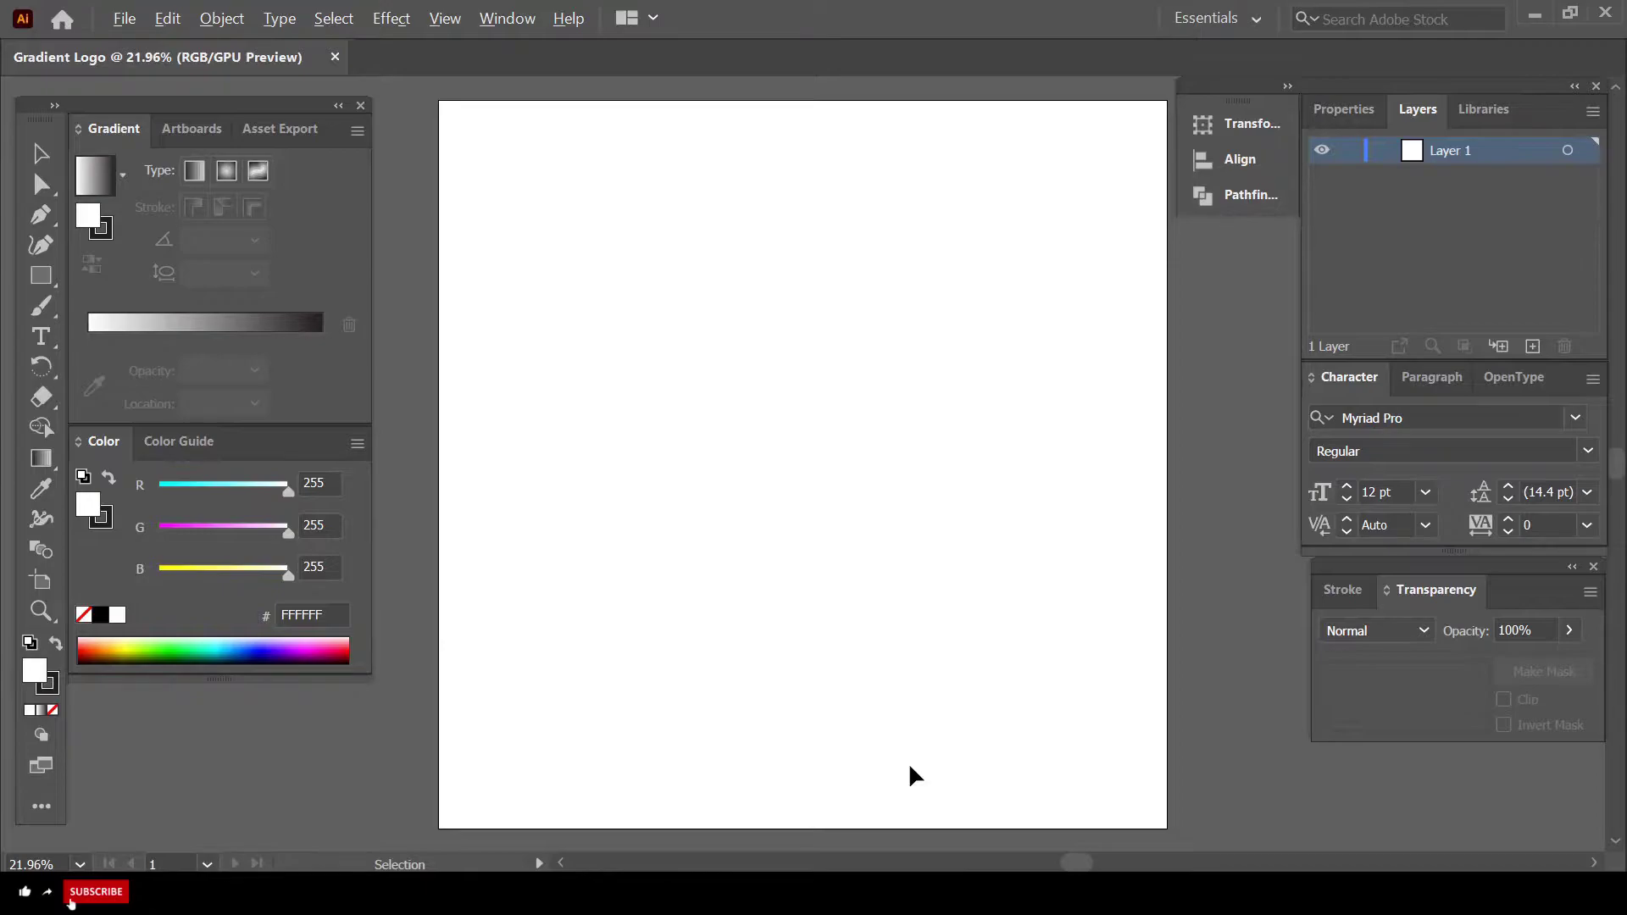
- Add a black text object with the single letter "D" near the middle of the artboard
key("ctrl+minus")
key("ctrl+equal")
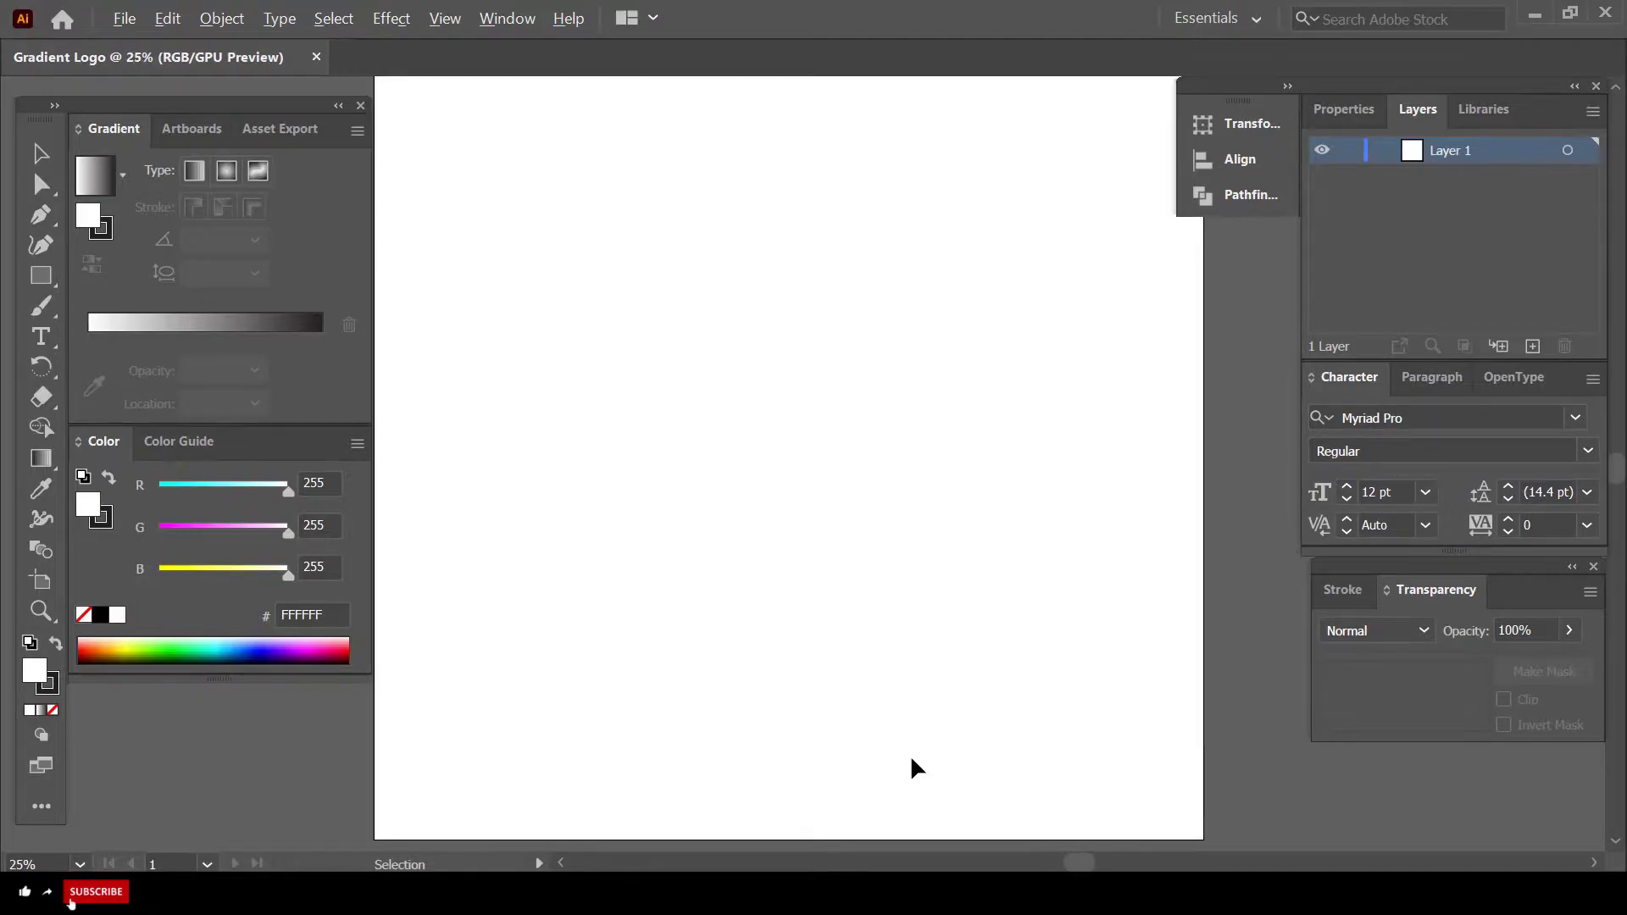
key("ctrl+z")
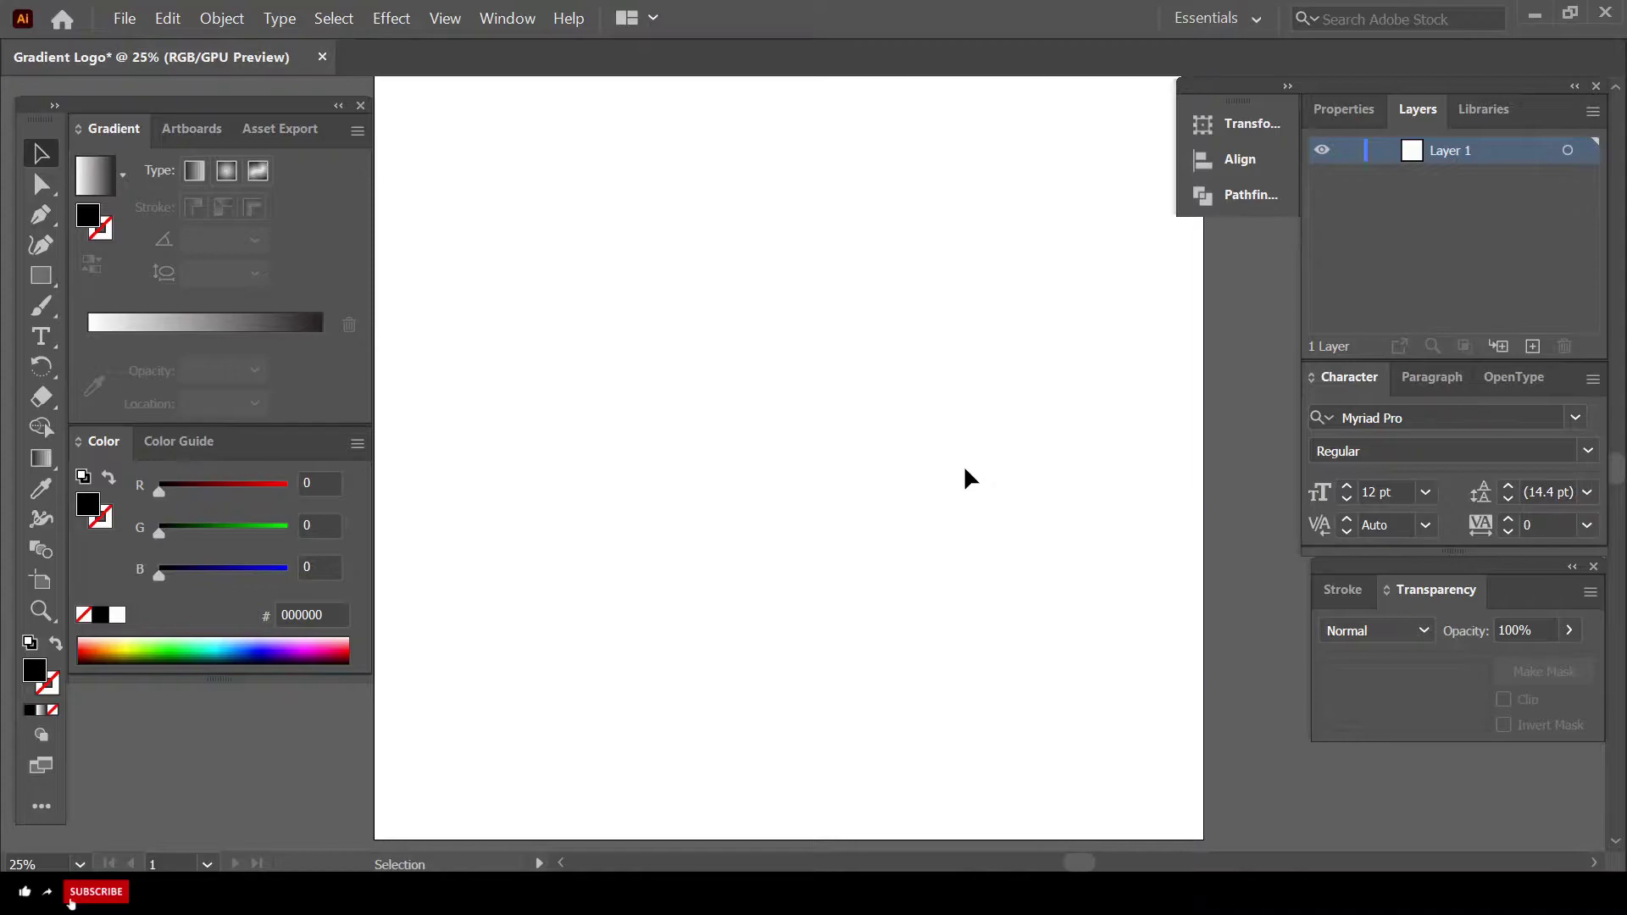
left_click(40, 336)
left_click(716, 430)
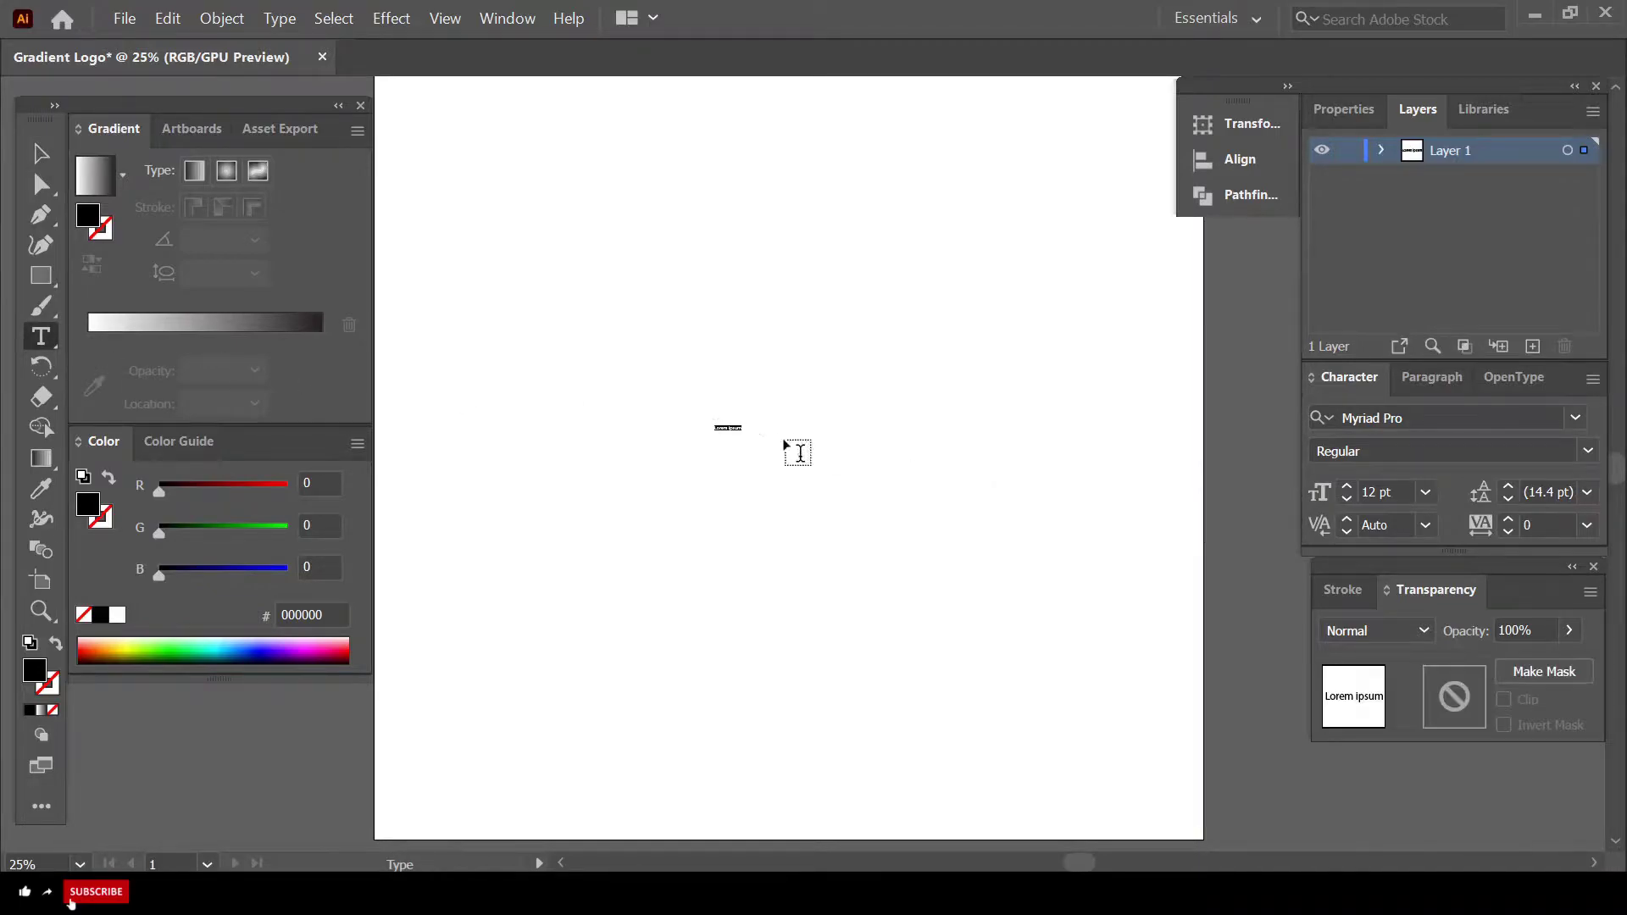
type("D")
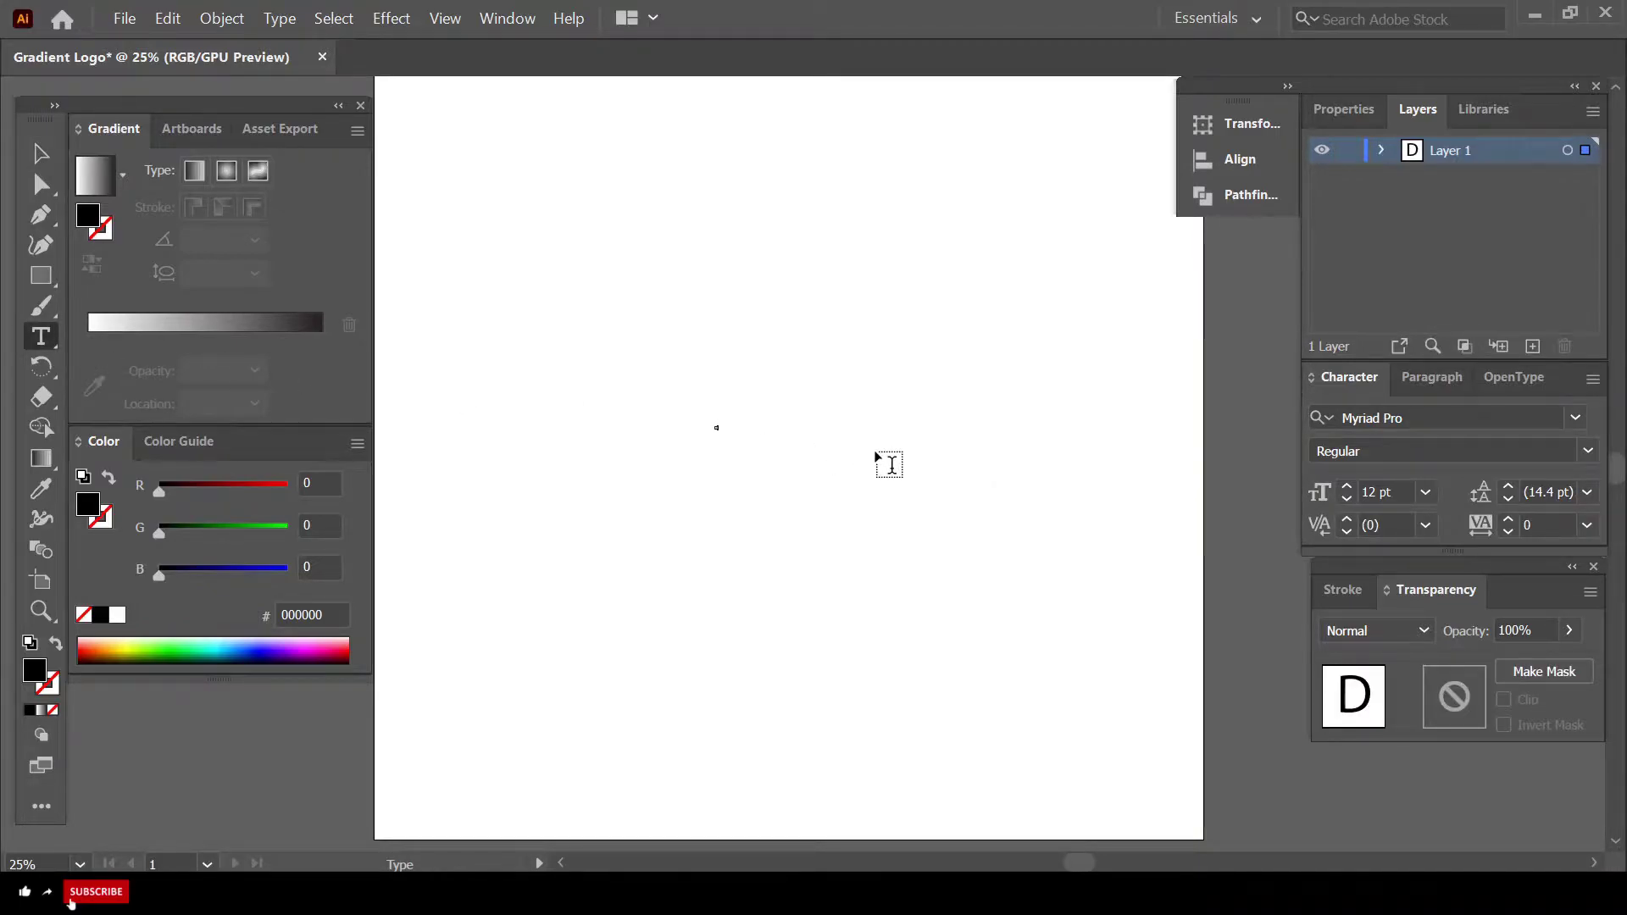
left_click(40, 153)
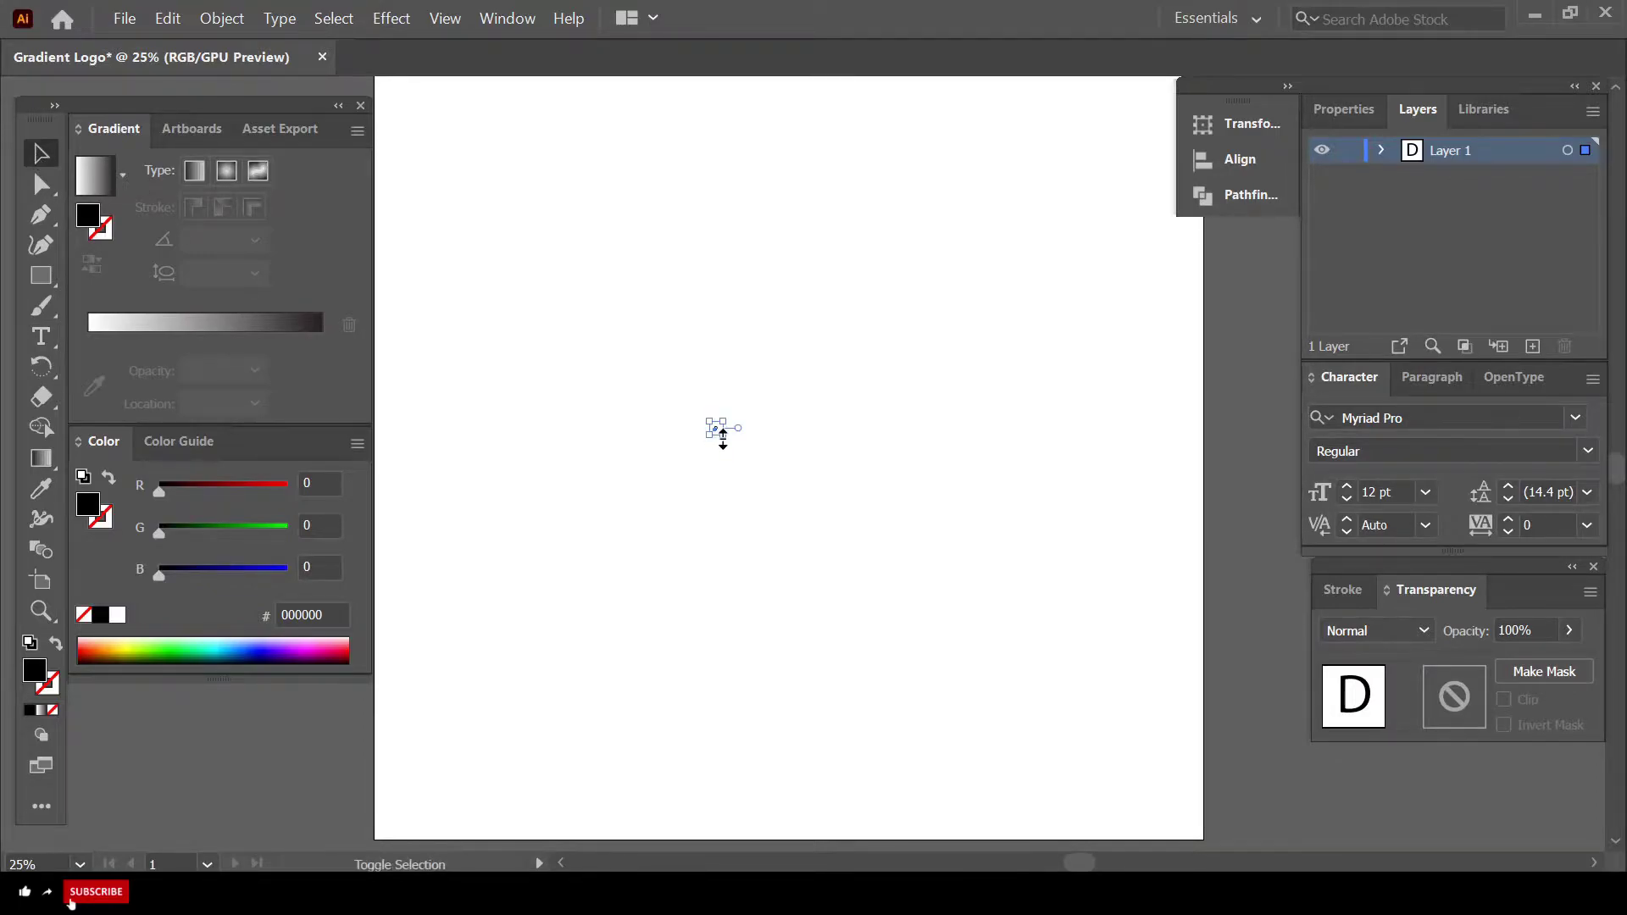
- Enlarge the letter D to about 1026 pt and place it around the centre of the artboard
left_click_drag(722, 435, 1135, 796)
left_click_drag(811, 424, 1025, 191)
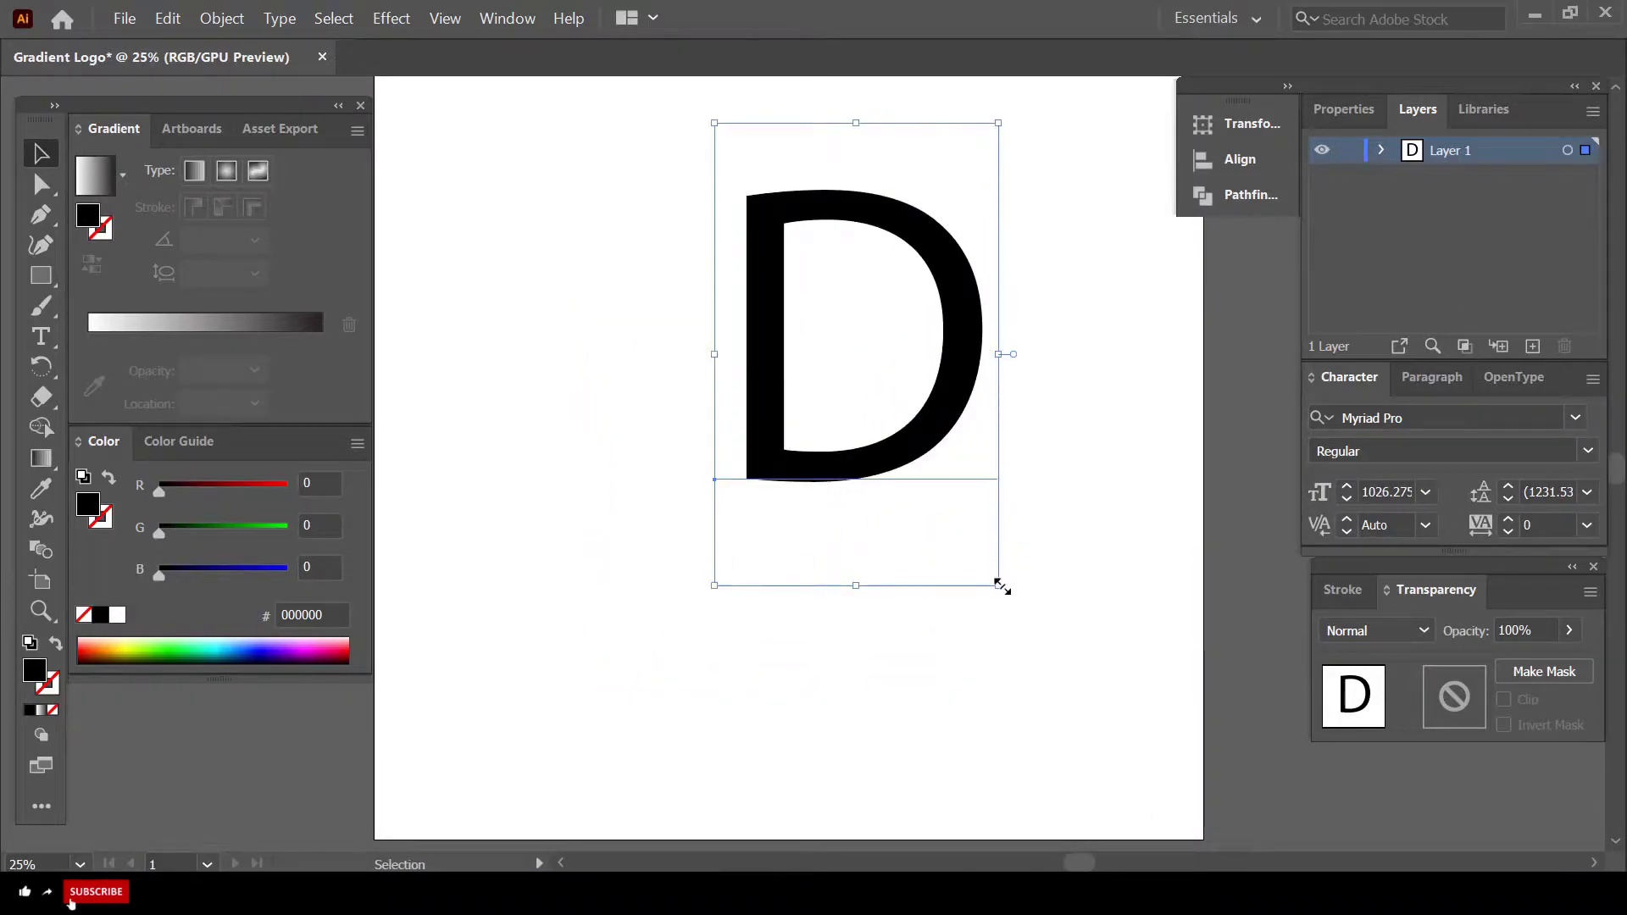
left_click_drag(999, 581, 1055, 714)
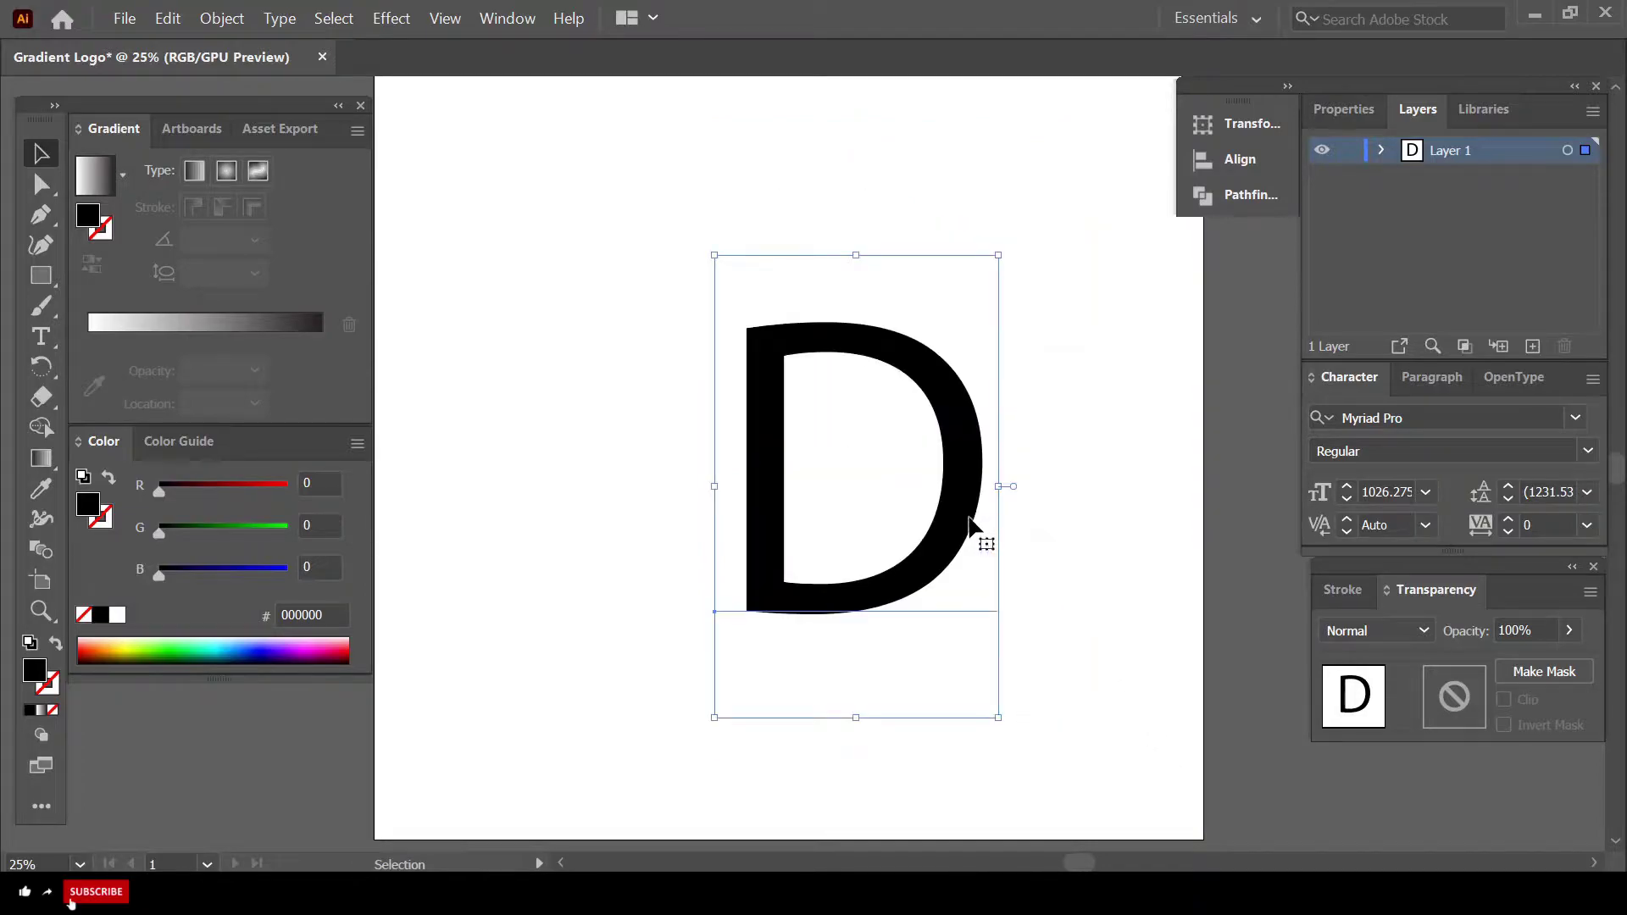
left_click_drag(969, 519, 919, 519)
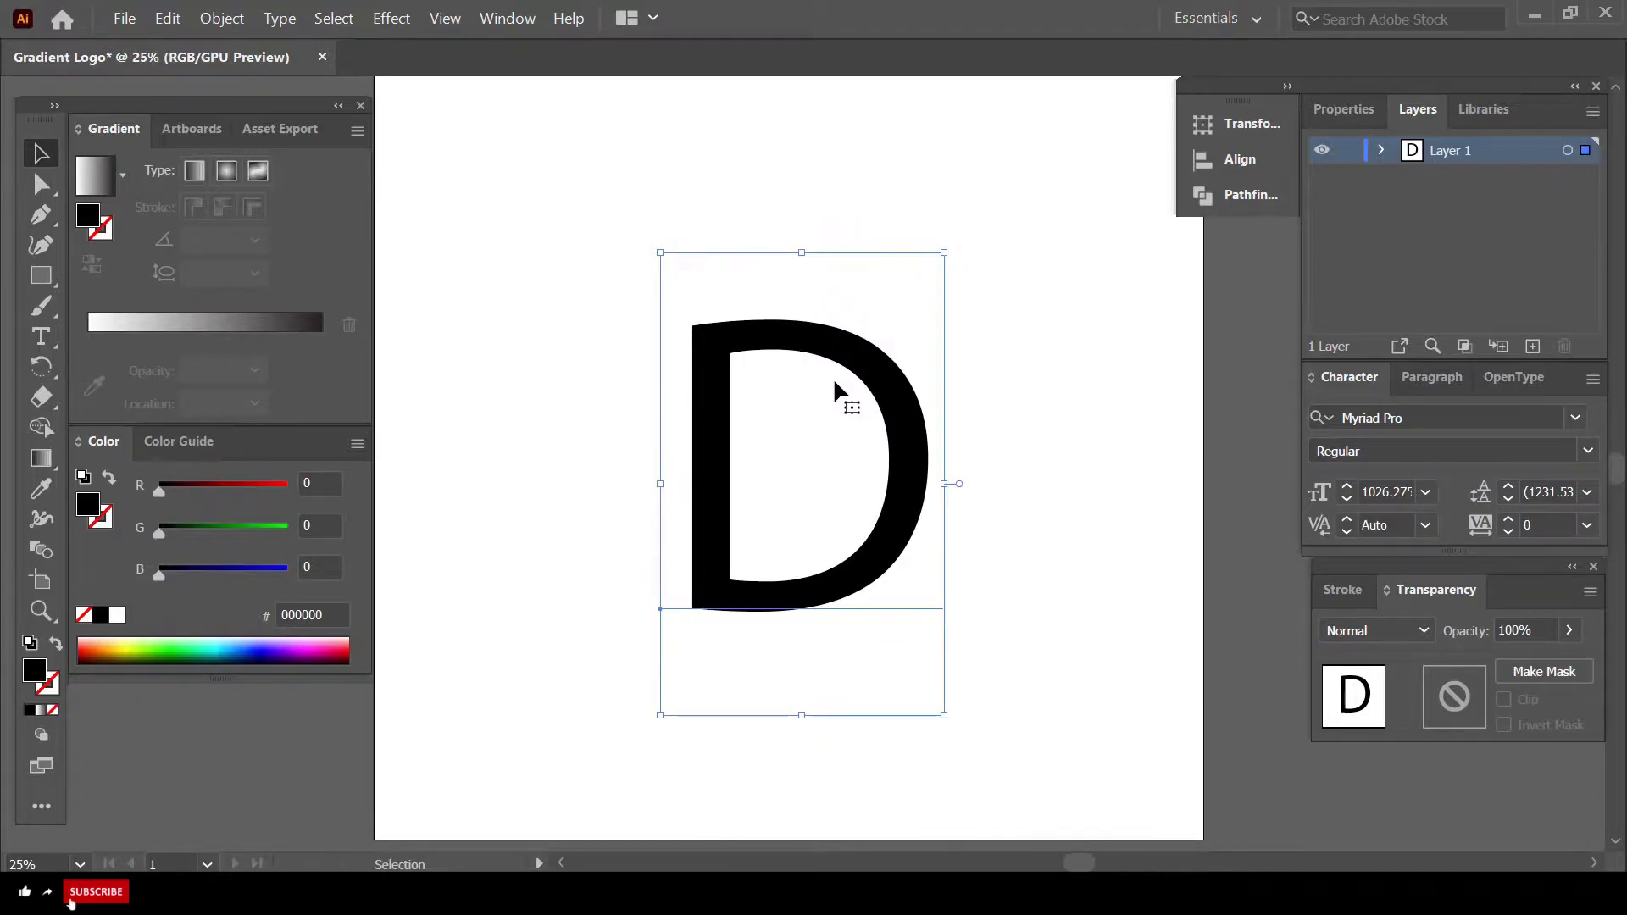
- Set the letter D in the Roboto font with the Bold style, and deselect it
left_click(1375, 418)
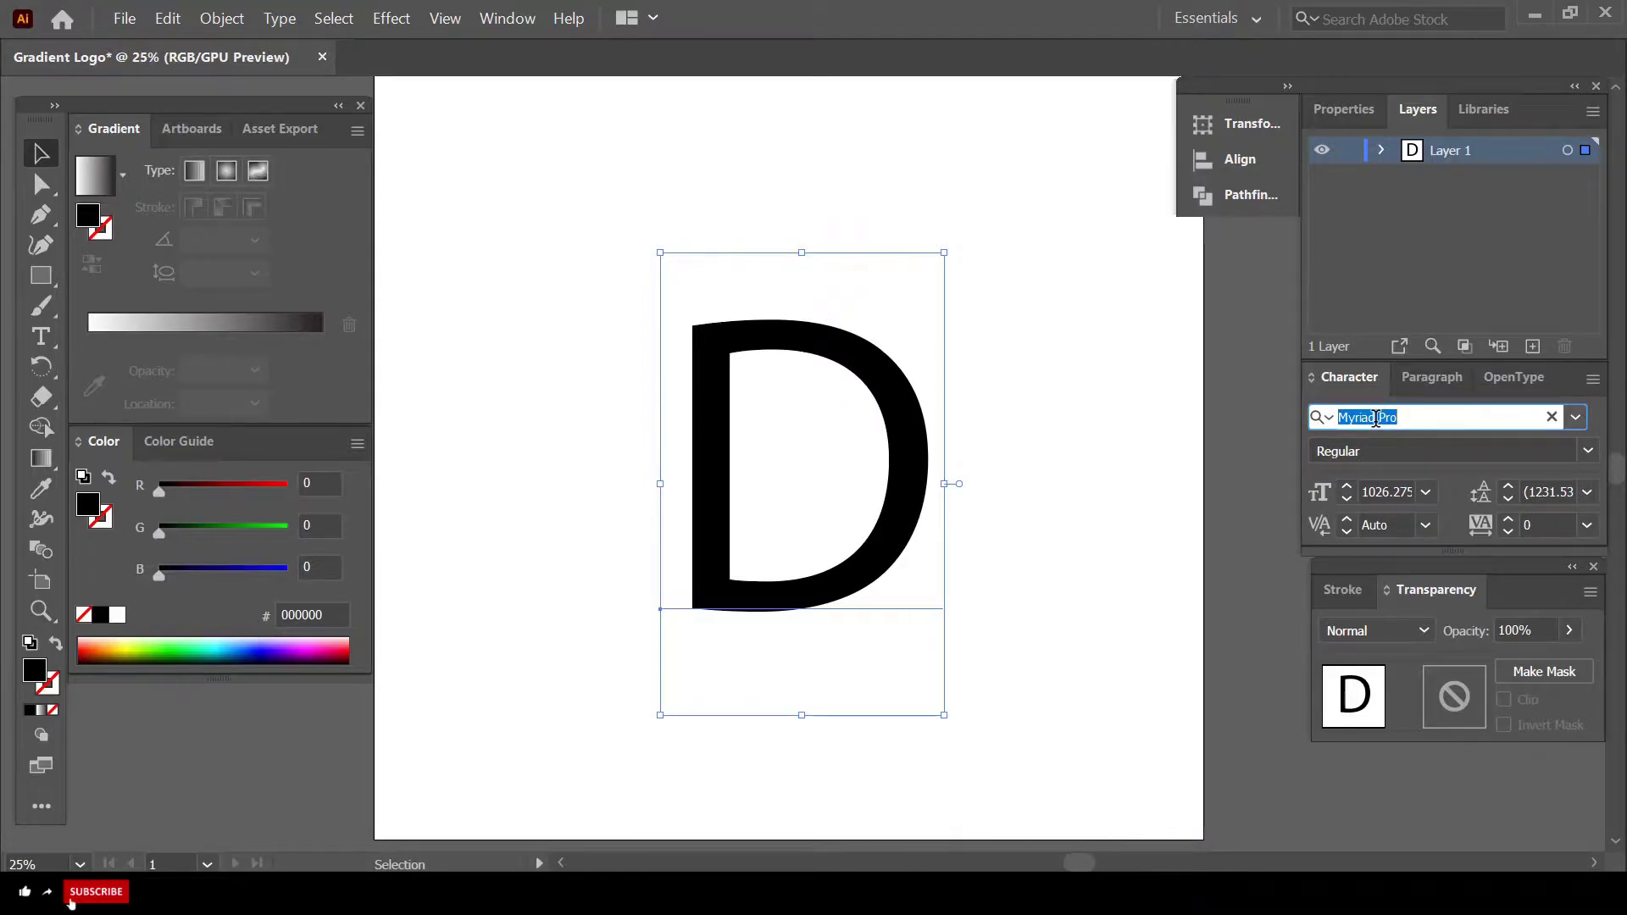
type("roboto")
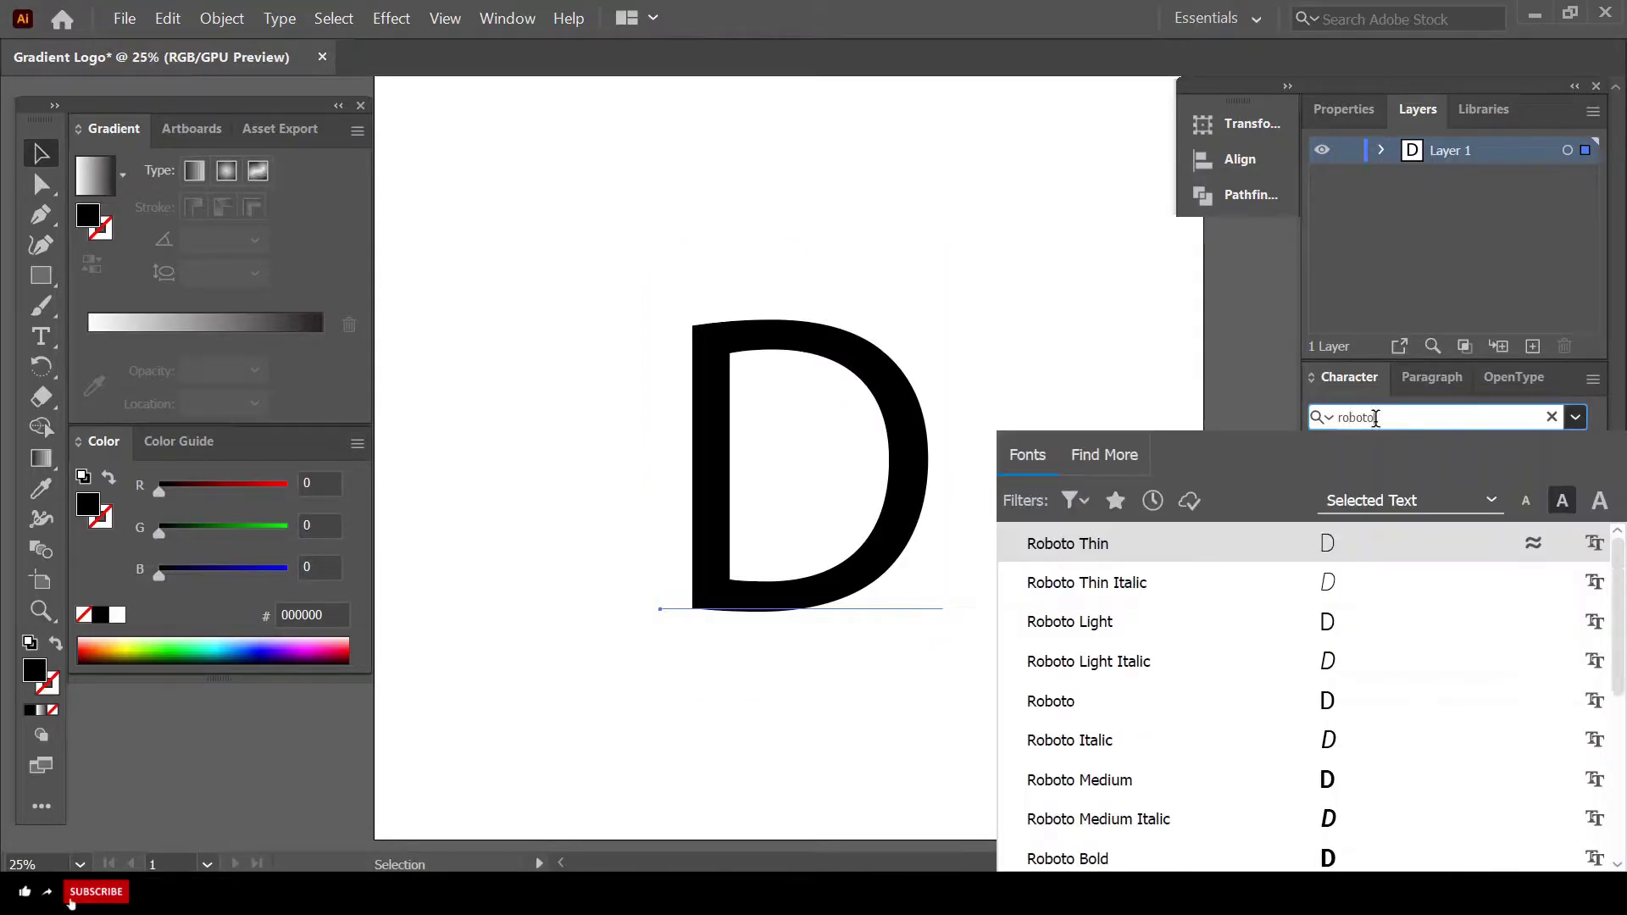
left_click(1238, 549)
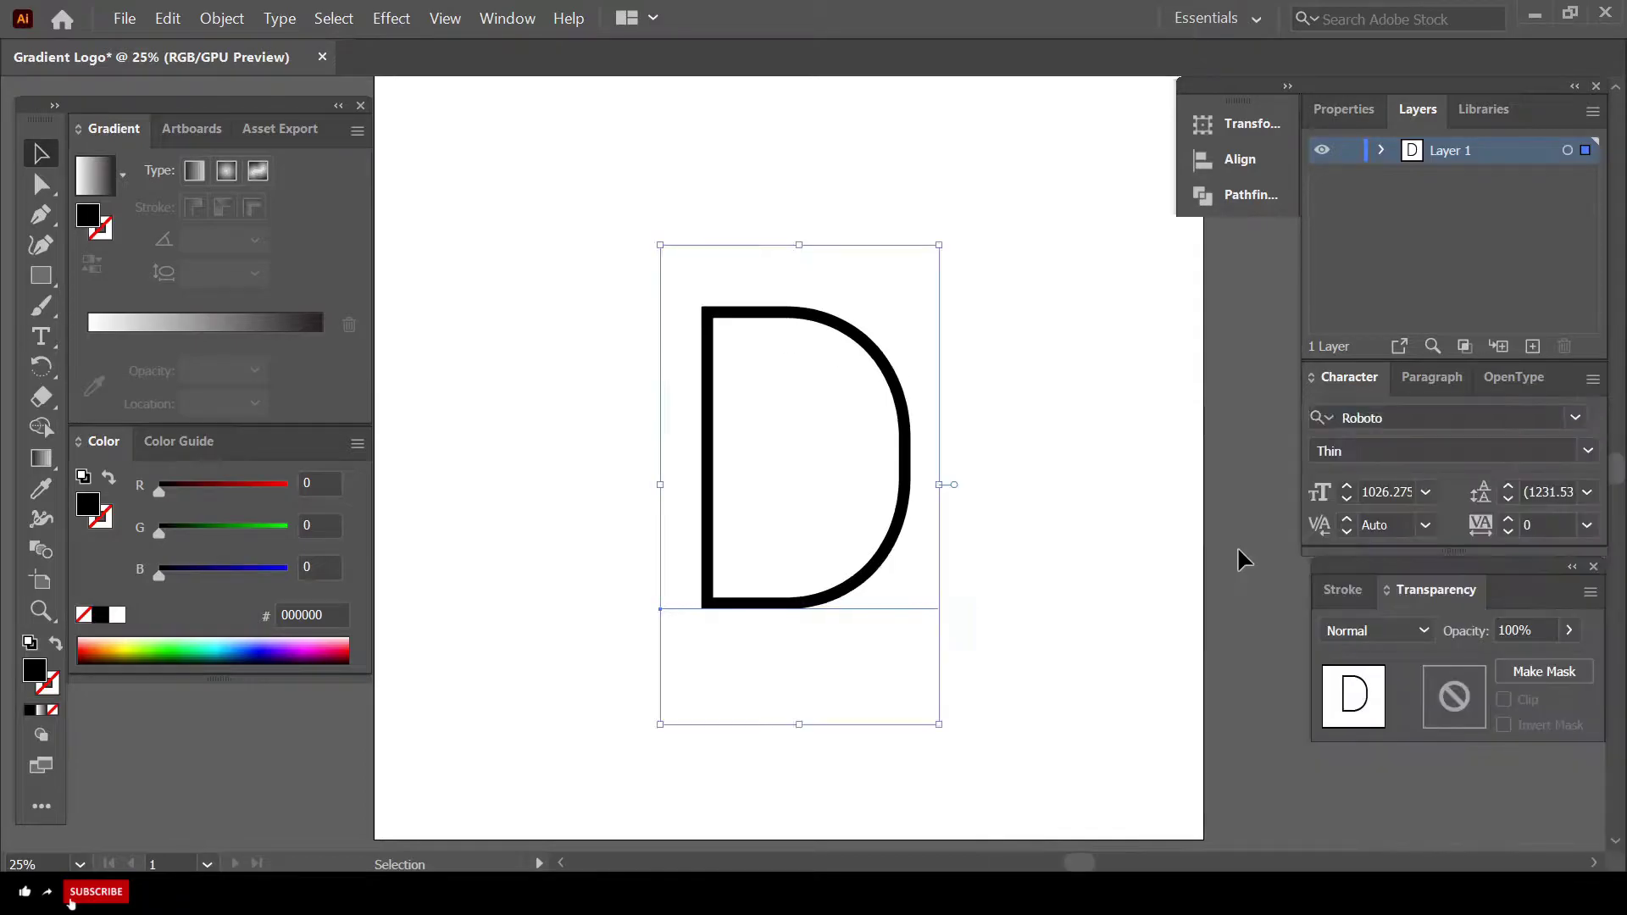
left_click(1444, 449)
type("Bold")
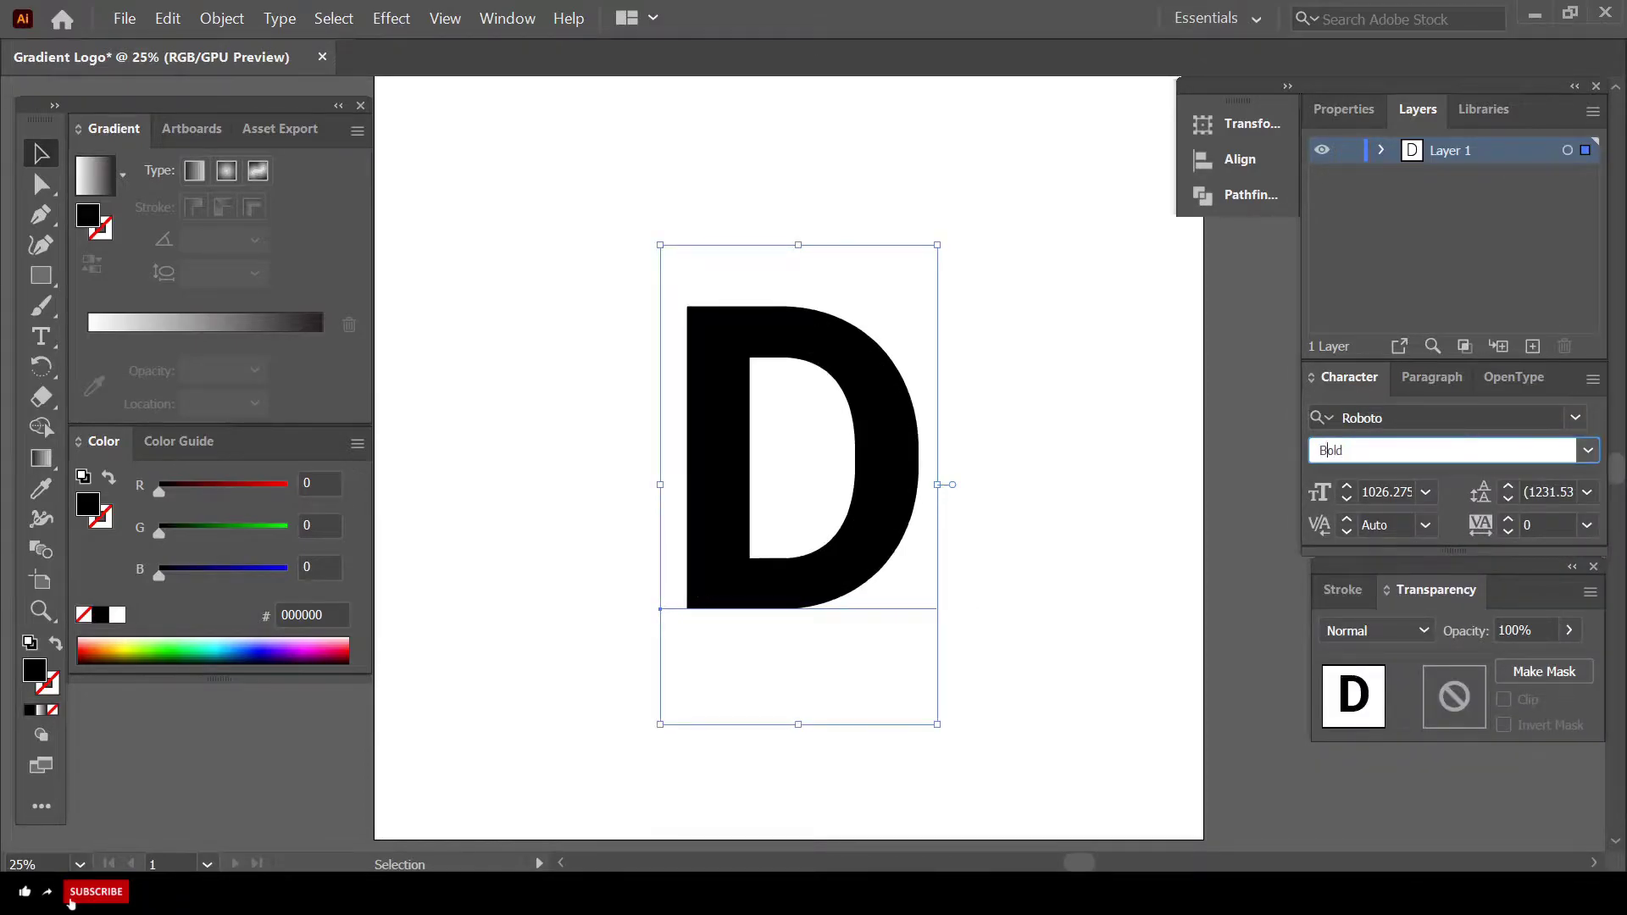
key("Return")
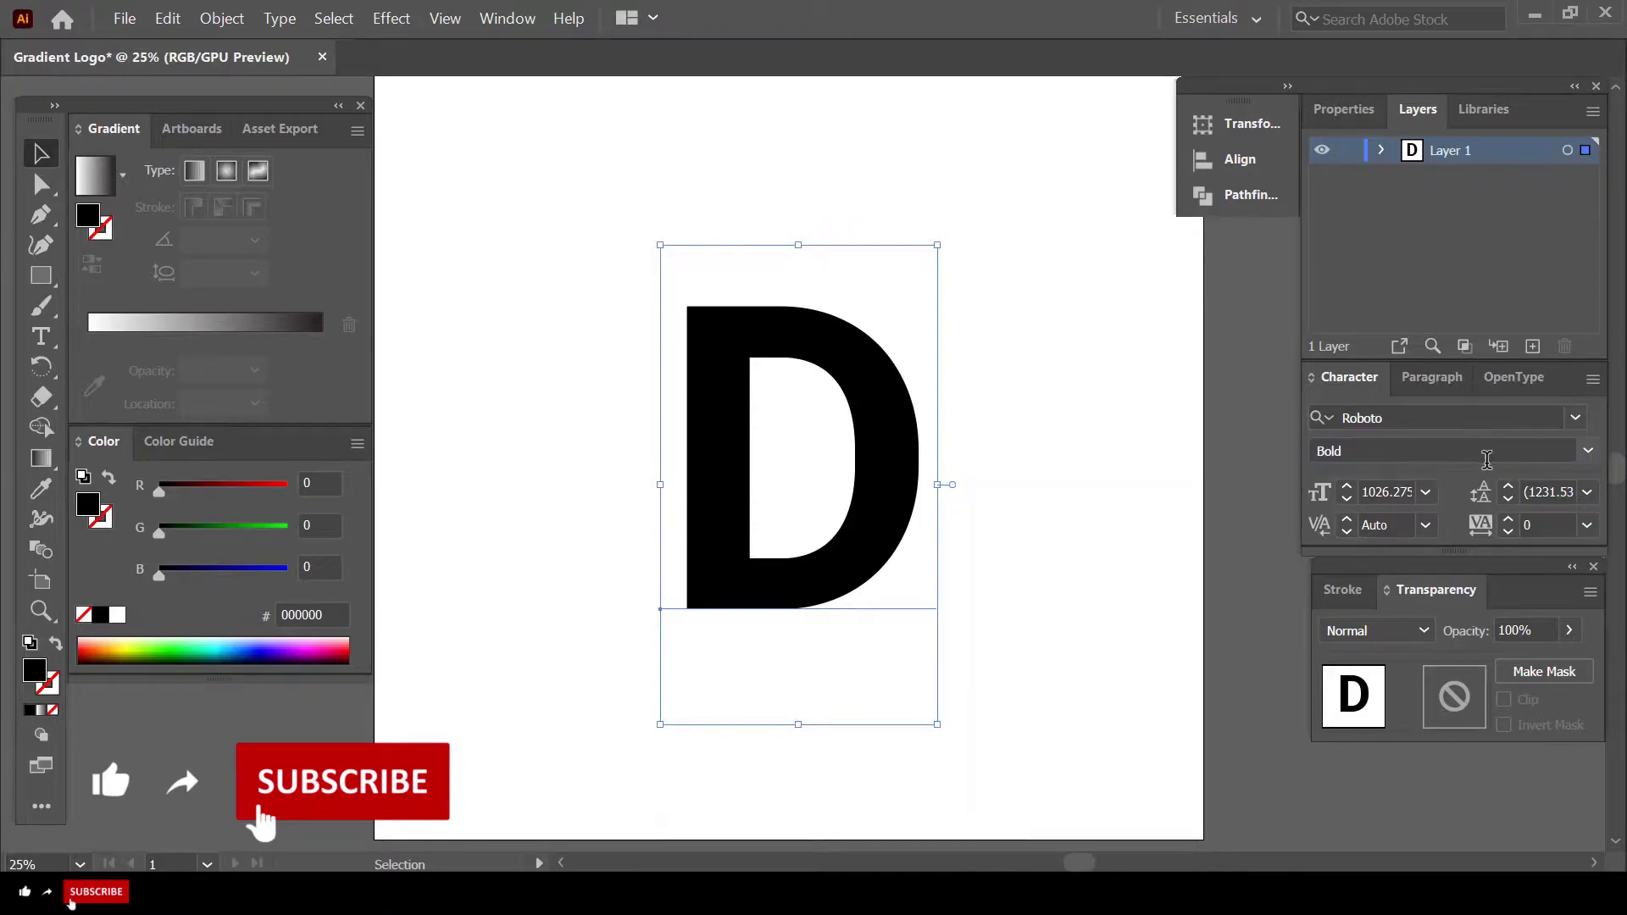
left_click(1008, 323)
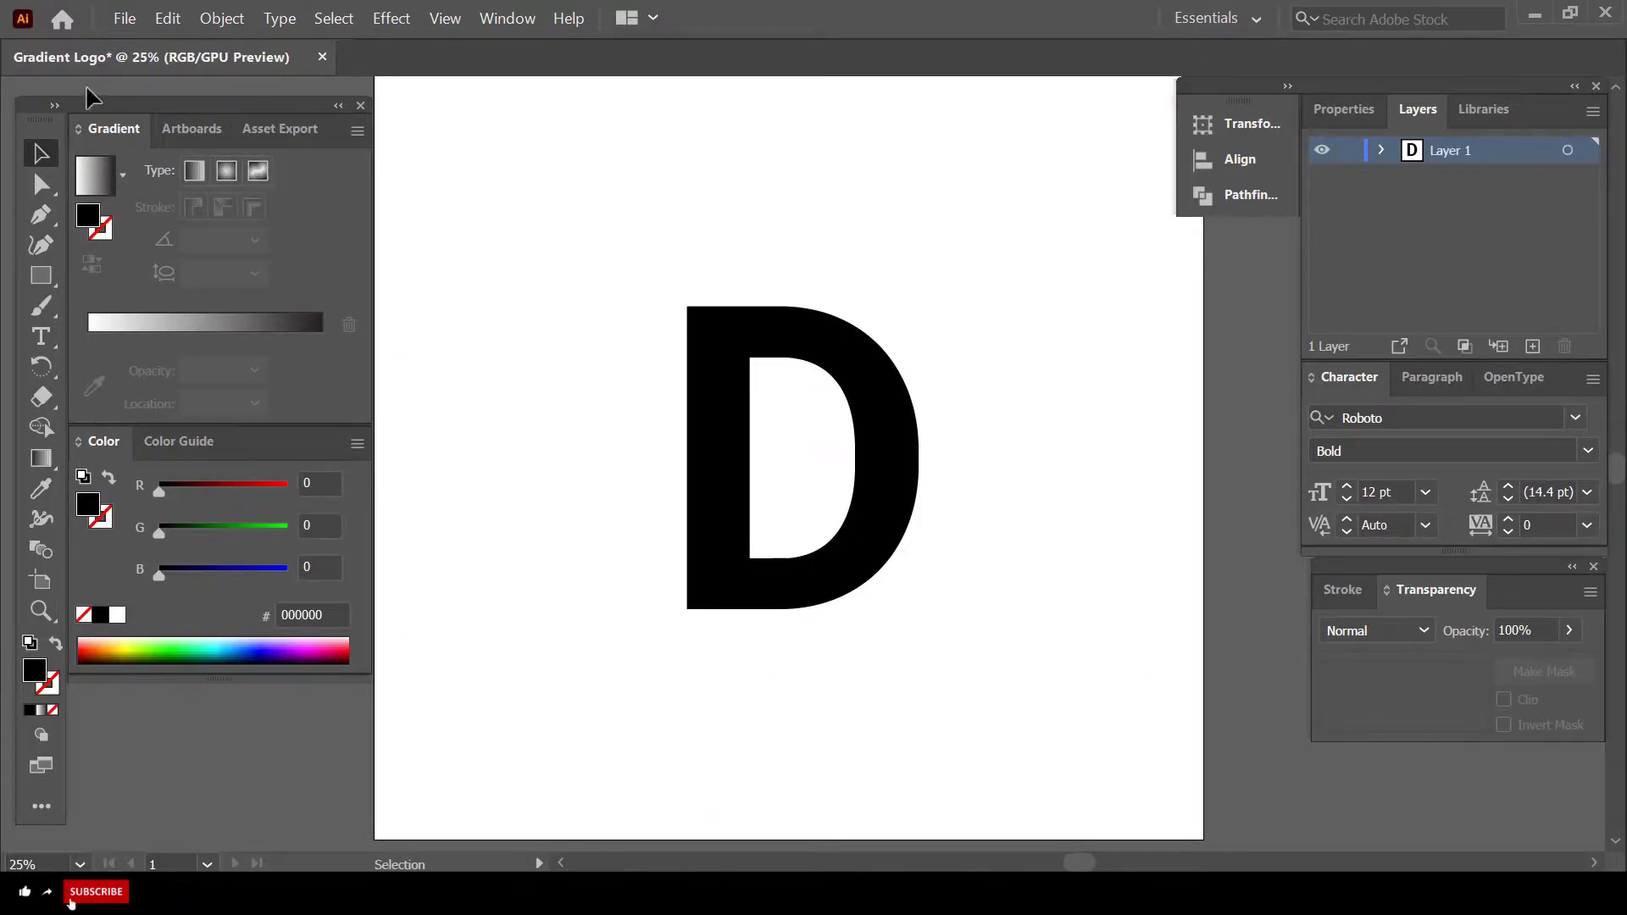
- Open the reference image IMG-1479 from the Gradient Logo folder
left_click(124, 17)
left_click(154, 83)
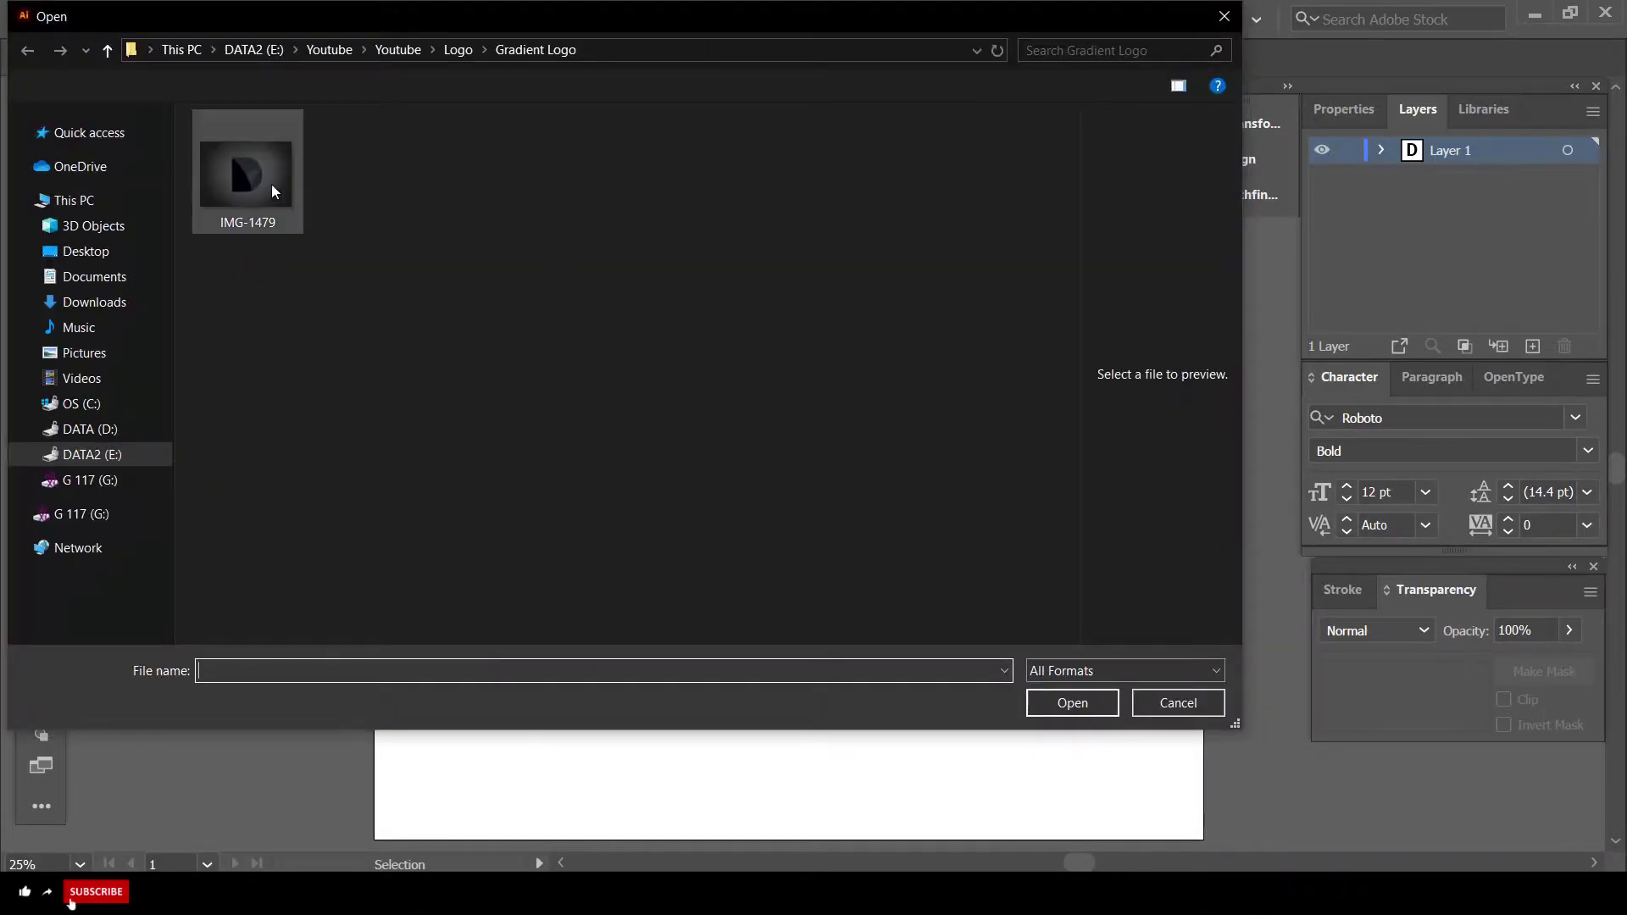
left_click(226, 179)
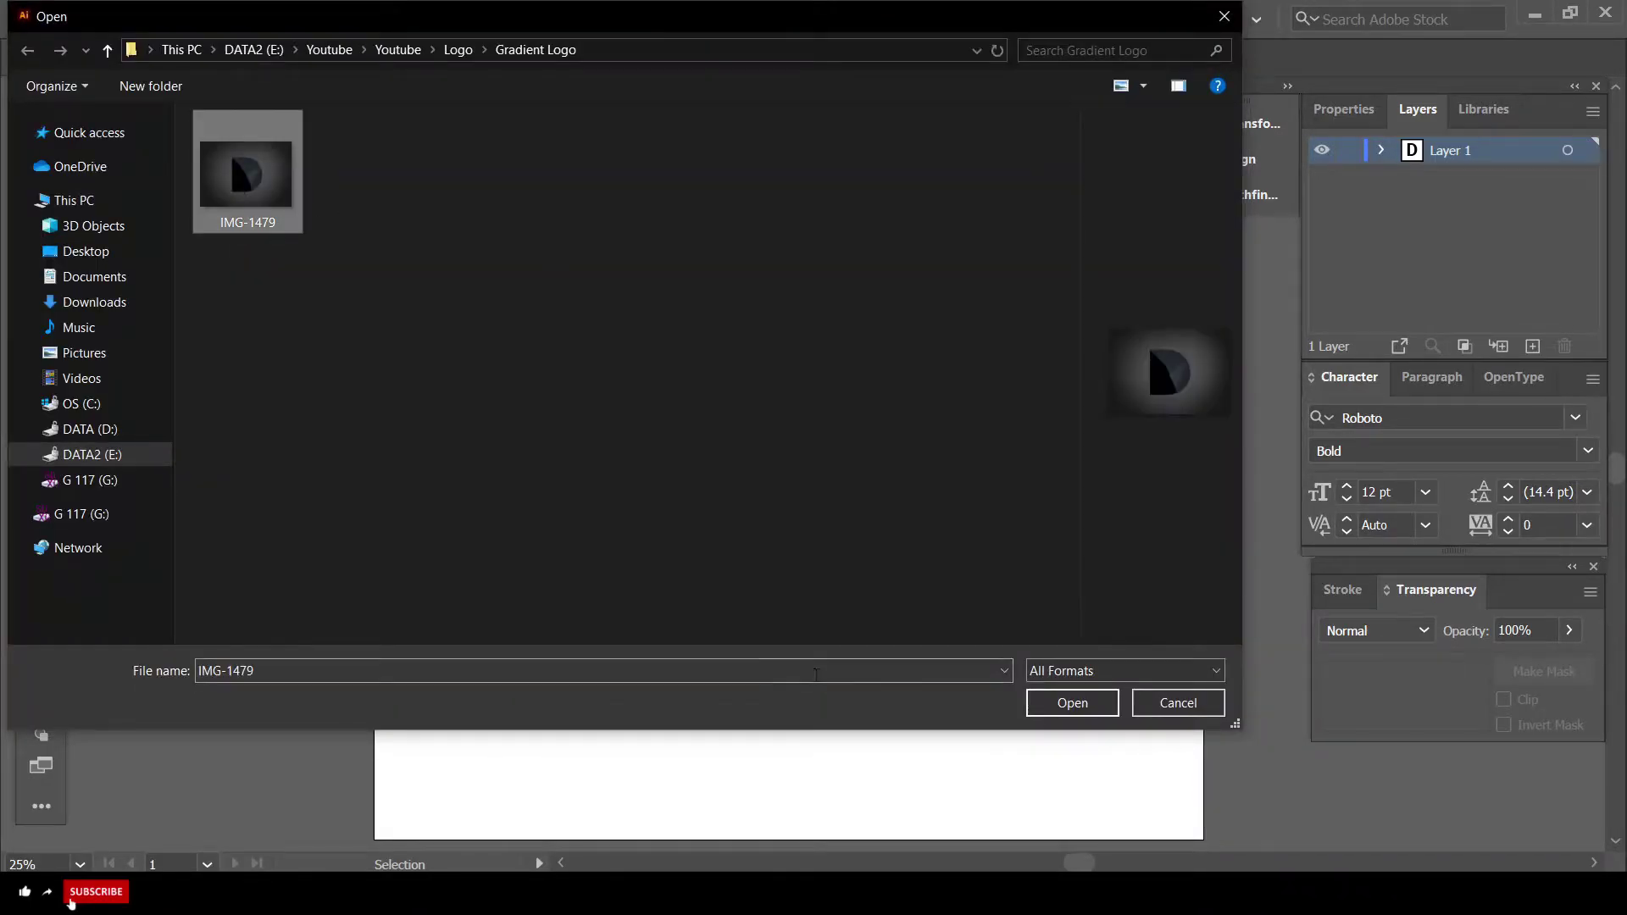
left_click(1060, 709)
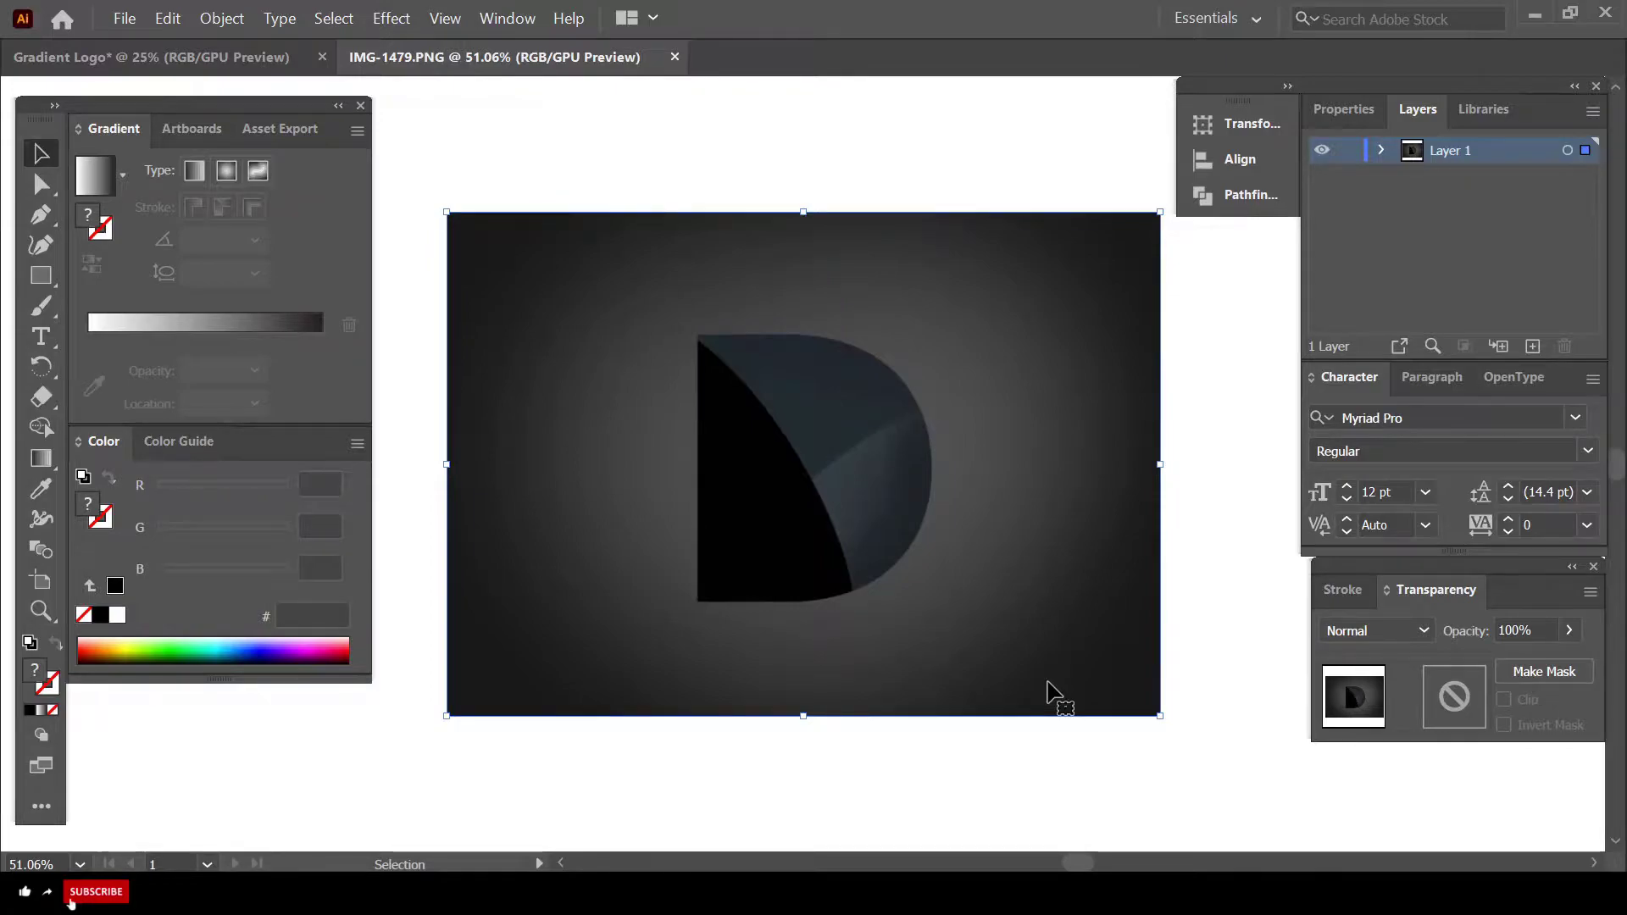
- Copy the reference image into a new layer of the Gradient Logo document, and move that layer below Layer 1
key("a")
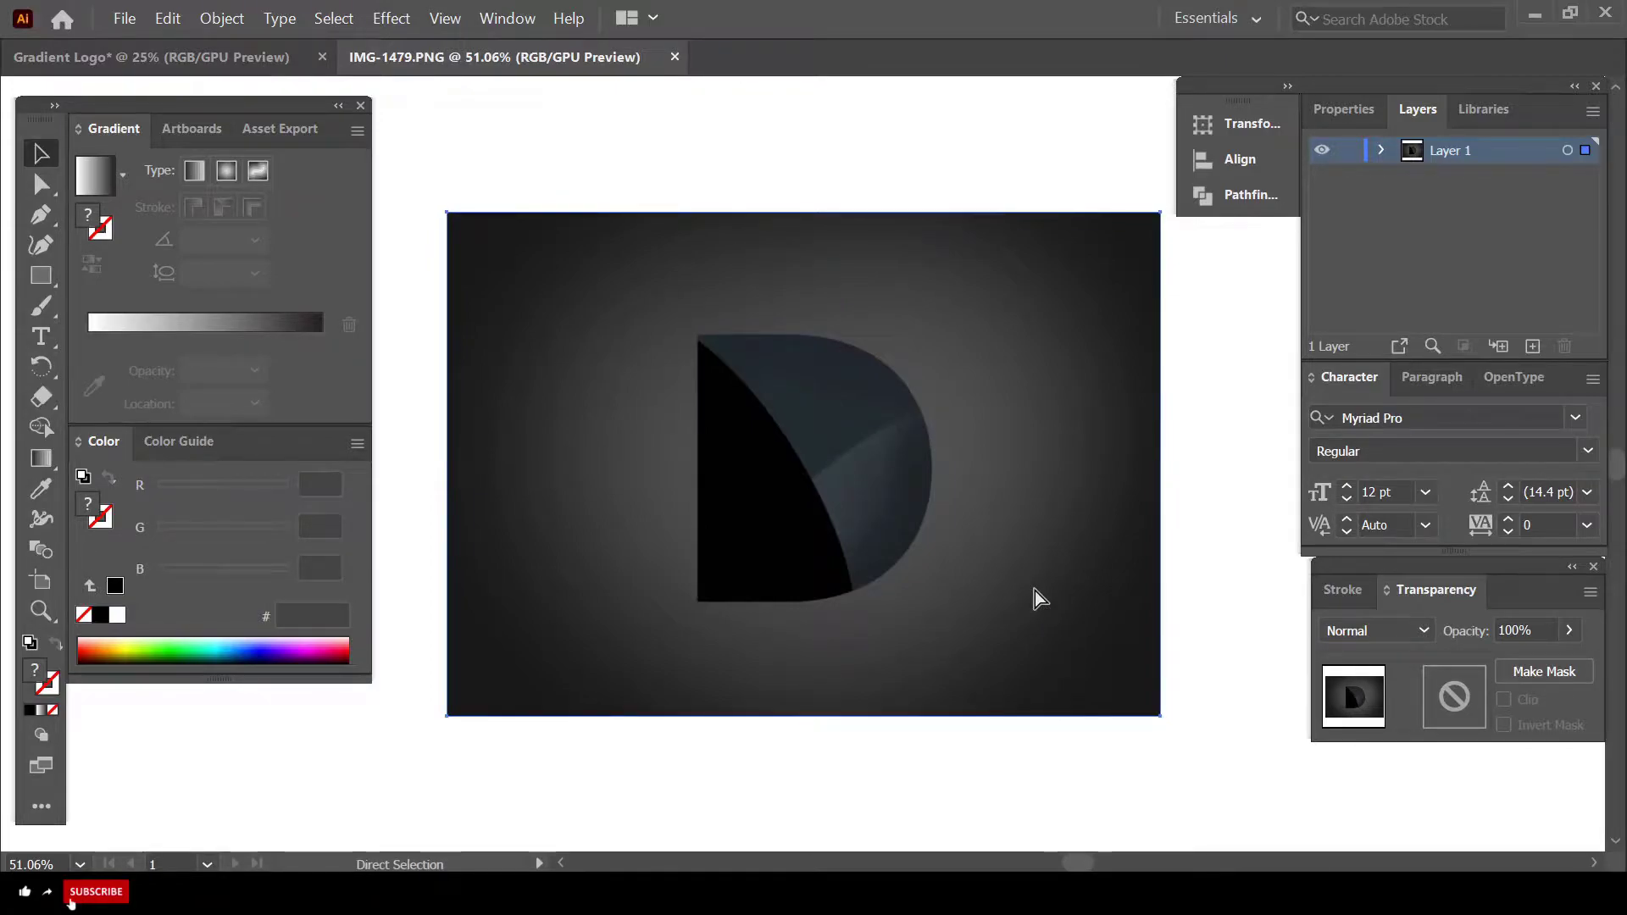
left_click(230, 54)
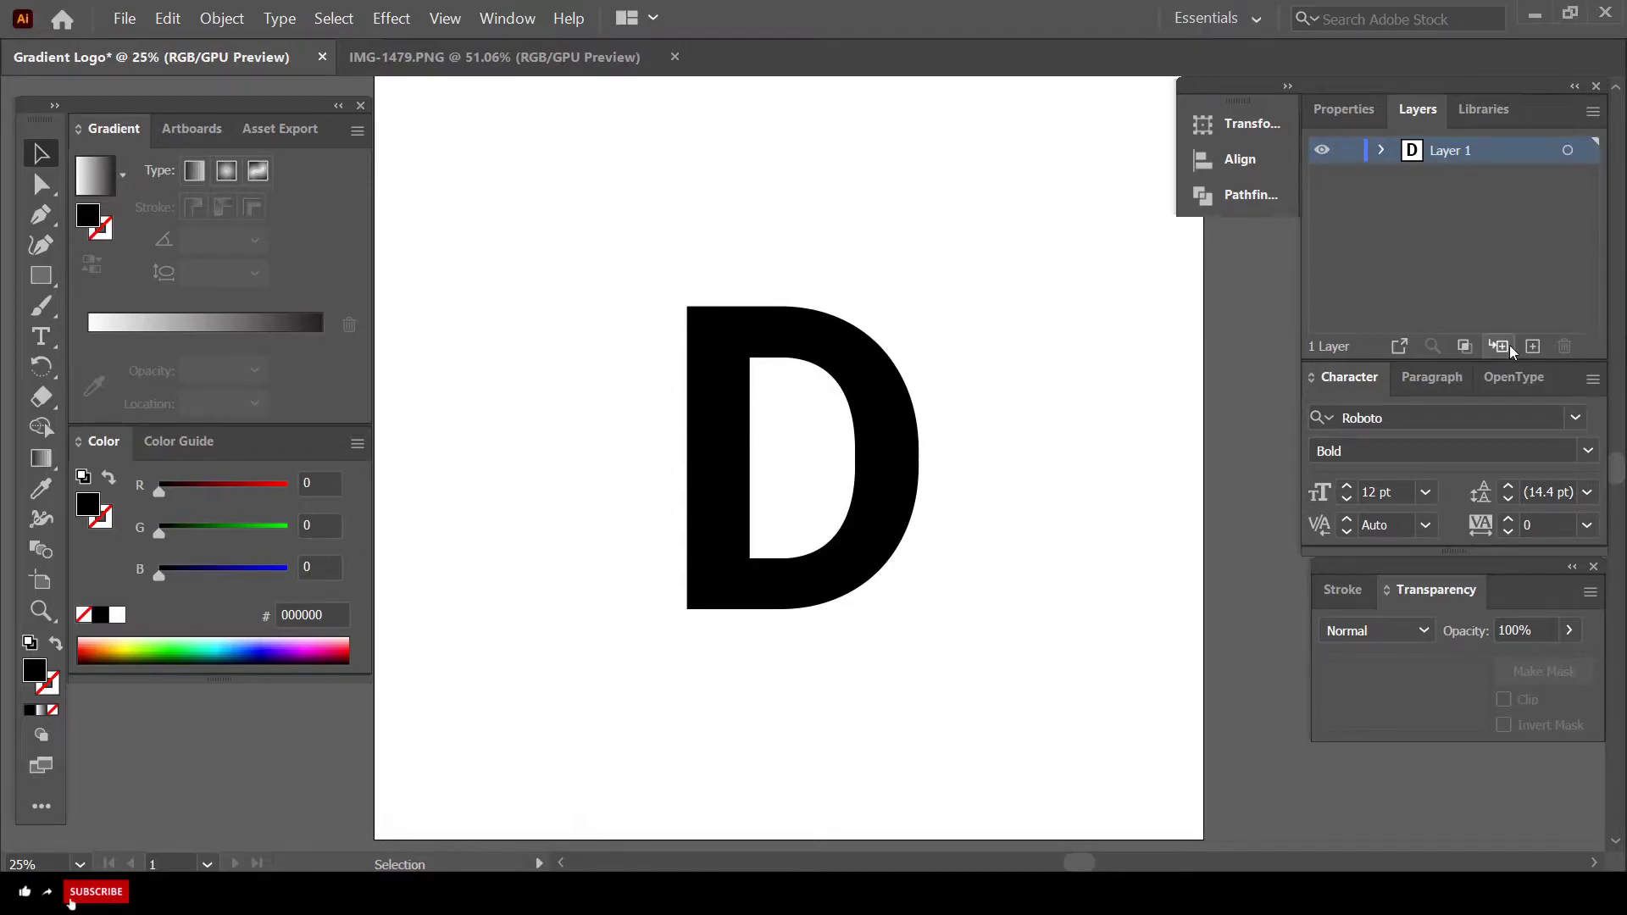
left_click(1532, 345)
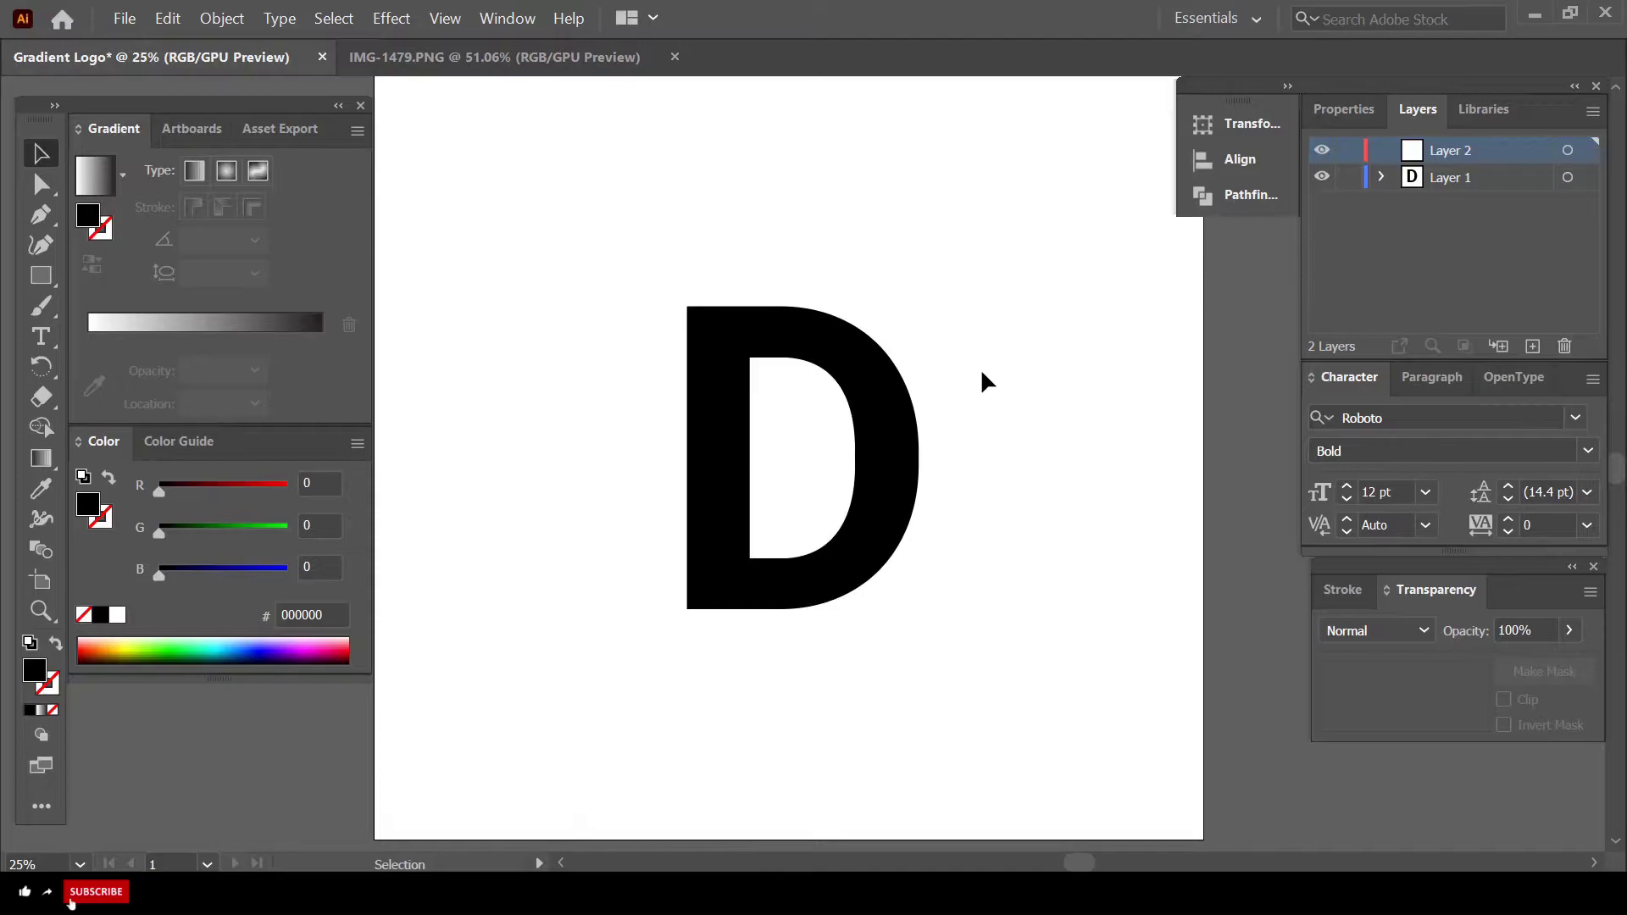
key("ctrl+v")
left_click_drag(911, 447, 835, 421)
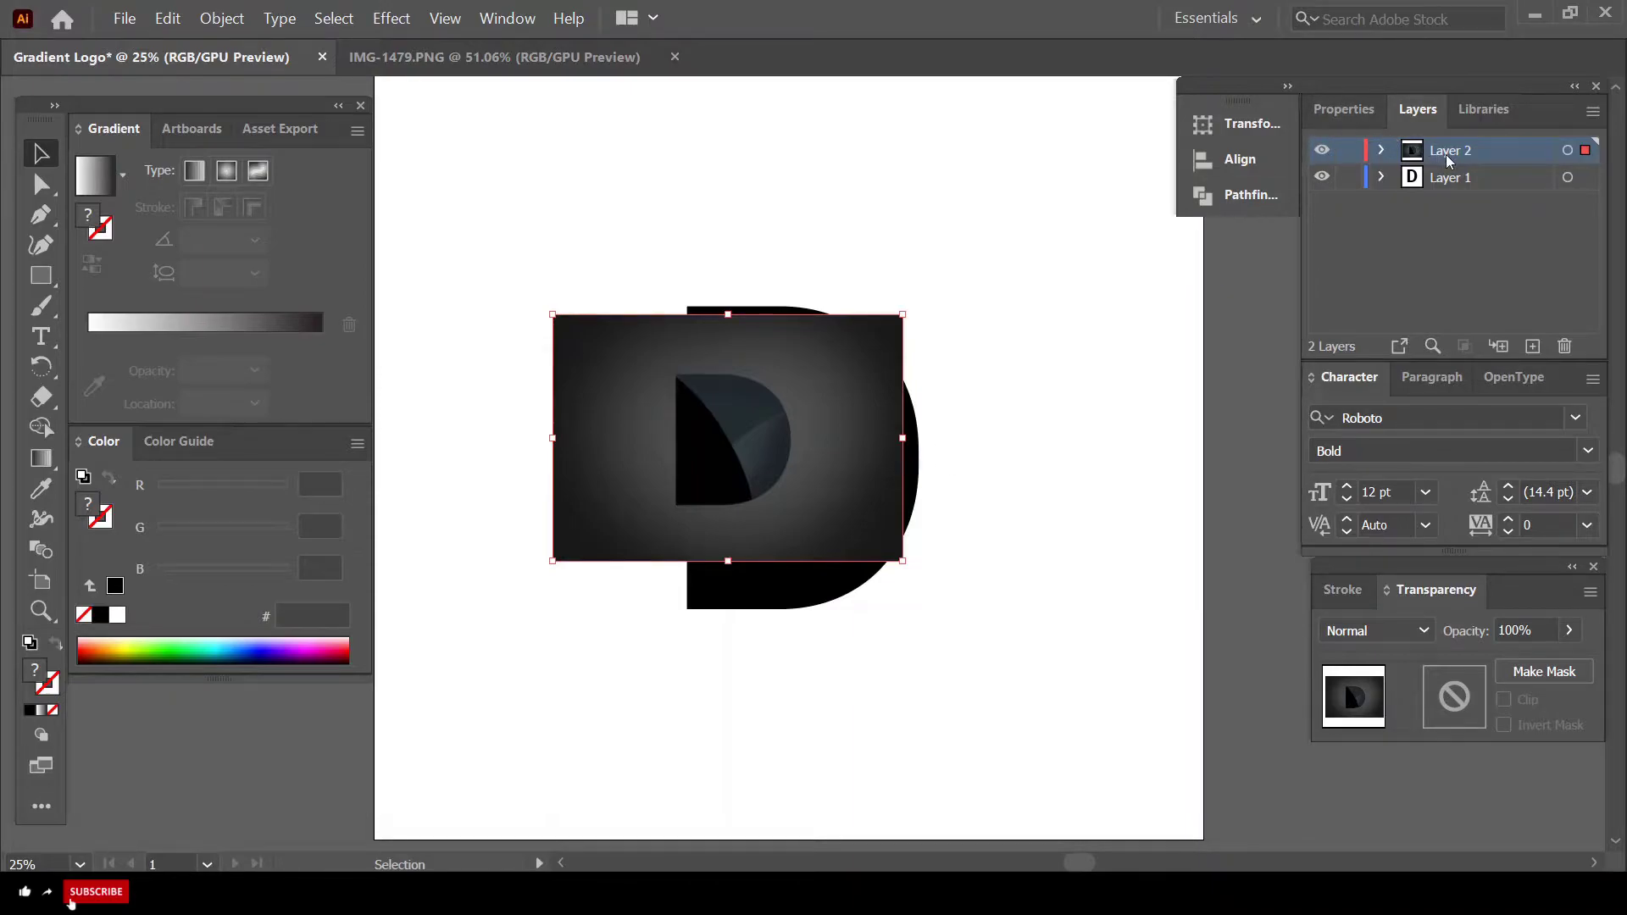
left_click_drag(1448, 161, 1450, 197)
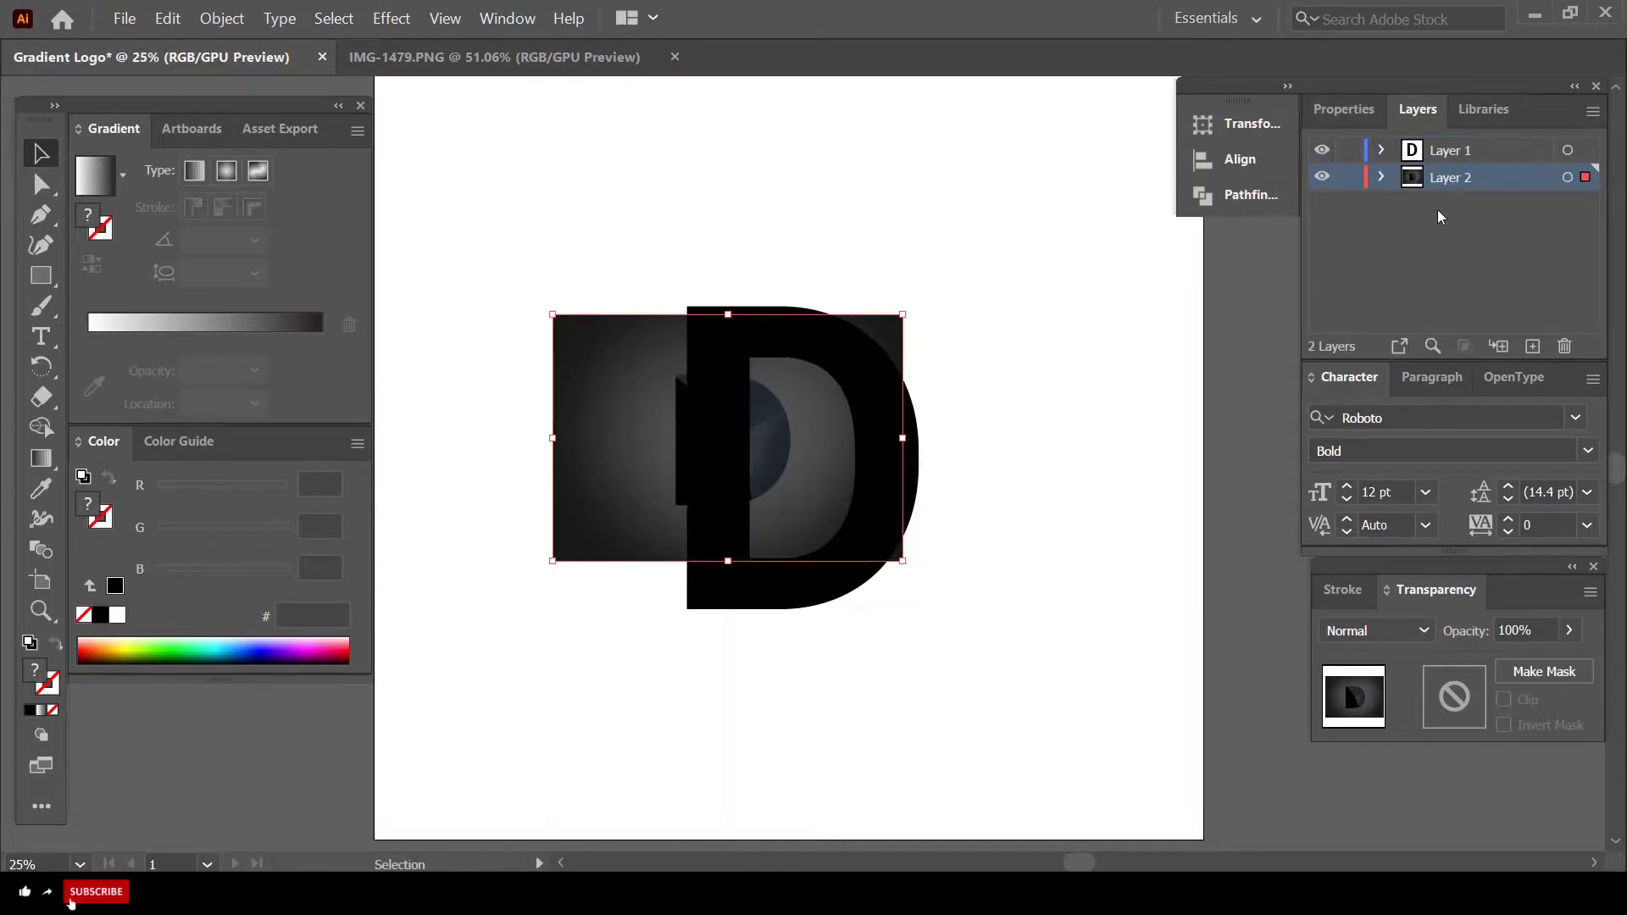
- Rename the reference image's layer, Layer 2, as Rough Sketch, and make Layer 1 the active layer
left_click(1456, 150)
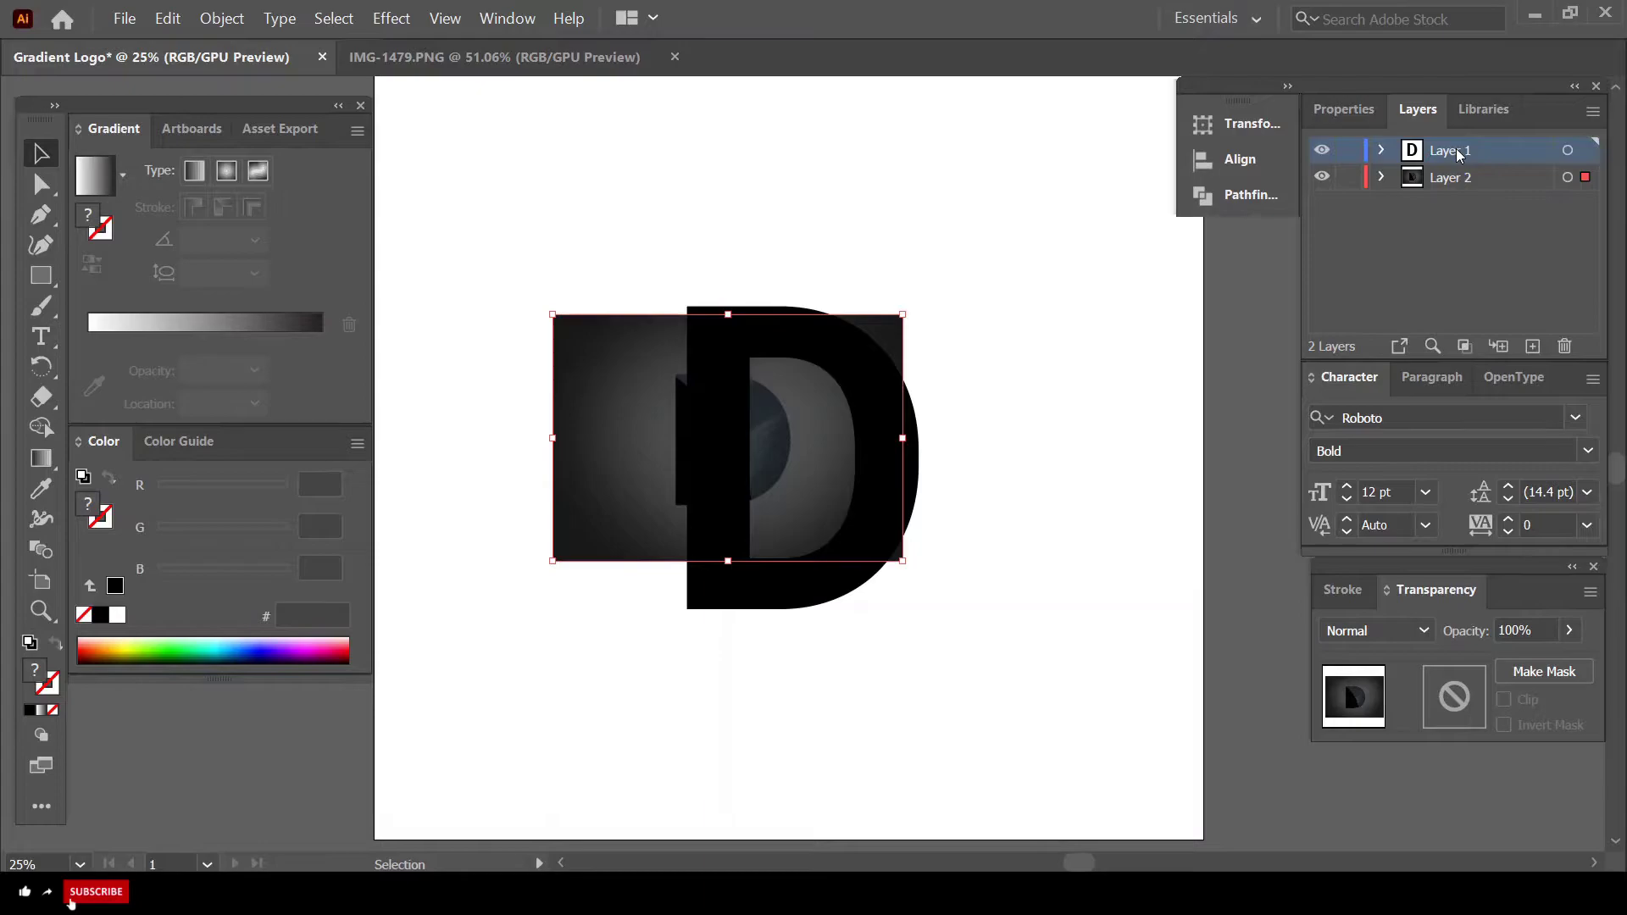
left_click(1450, 179)
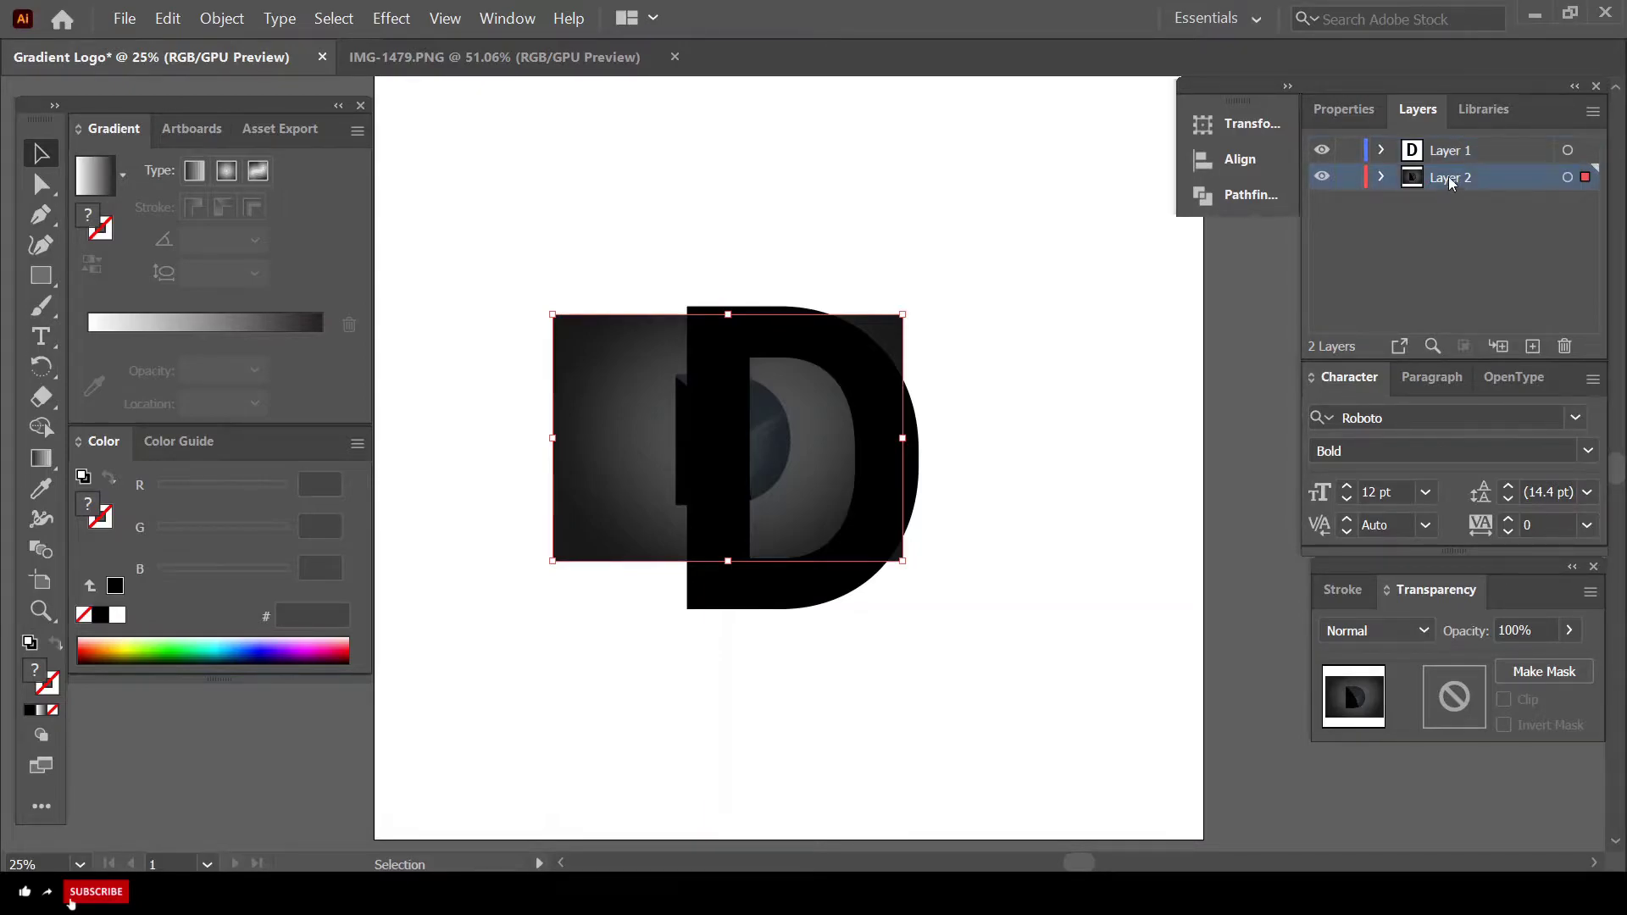
double_click(1450, 178)
type("Ro")
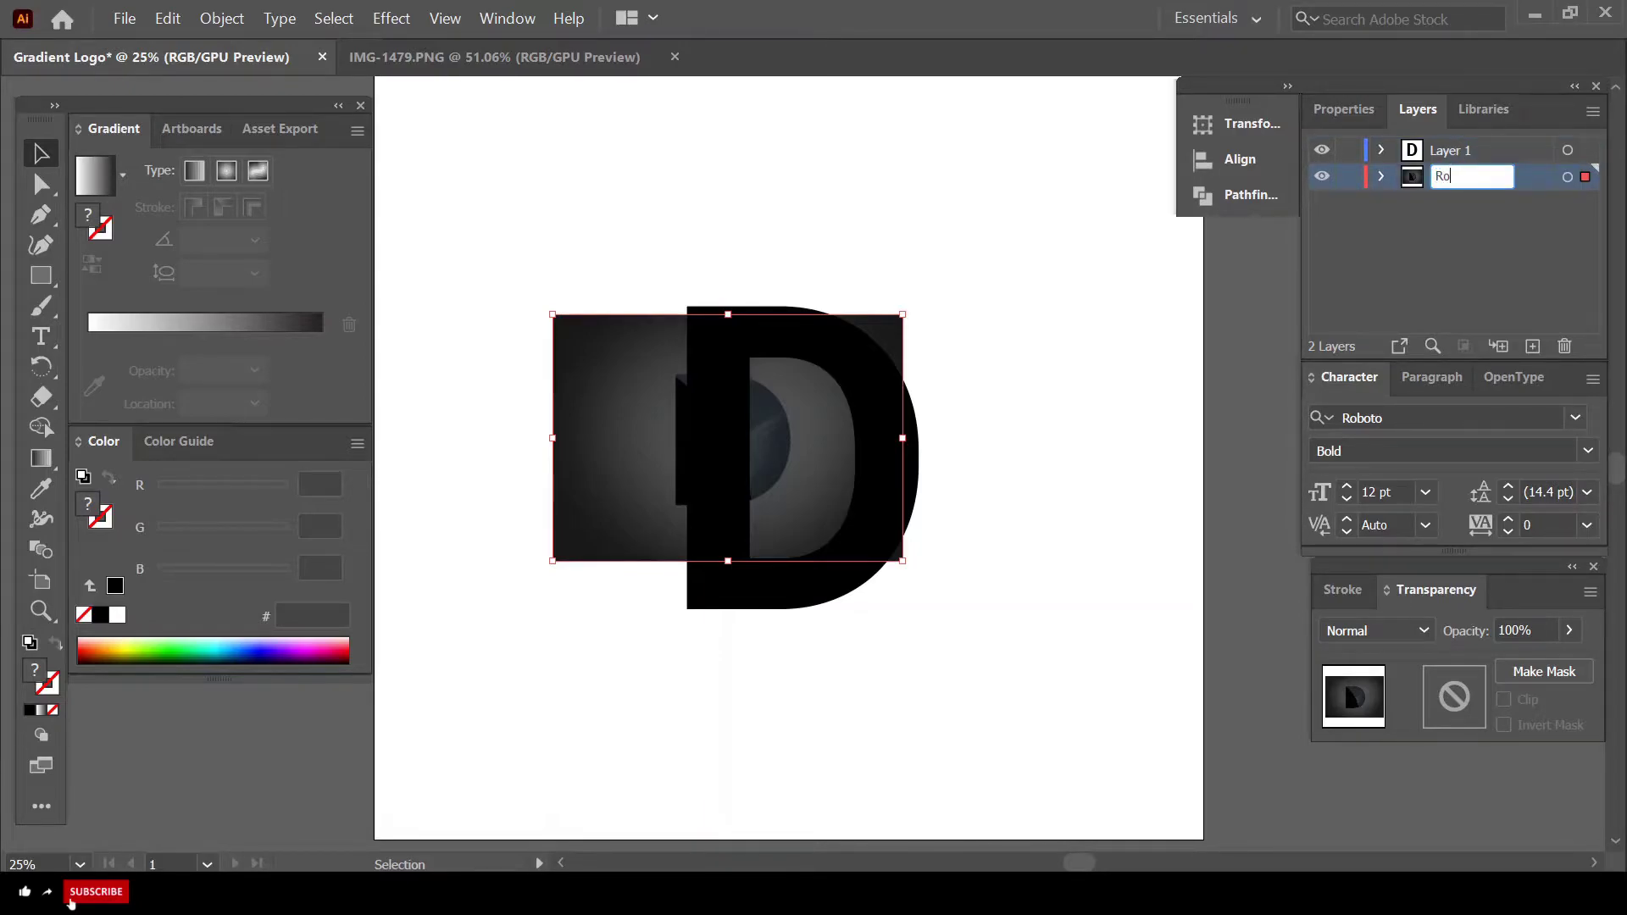
type("ugh Ske")
type("etch")
key("BackSpace")
key("BackSpace")
key("BackSpace")
key("BackSpace")
type("tch")
left_click(1502, 232)
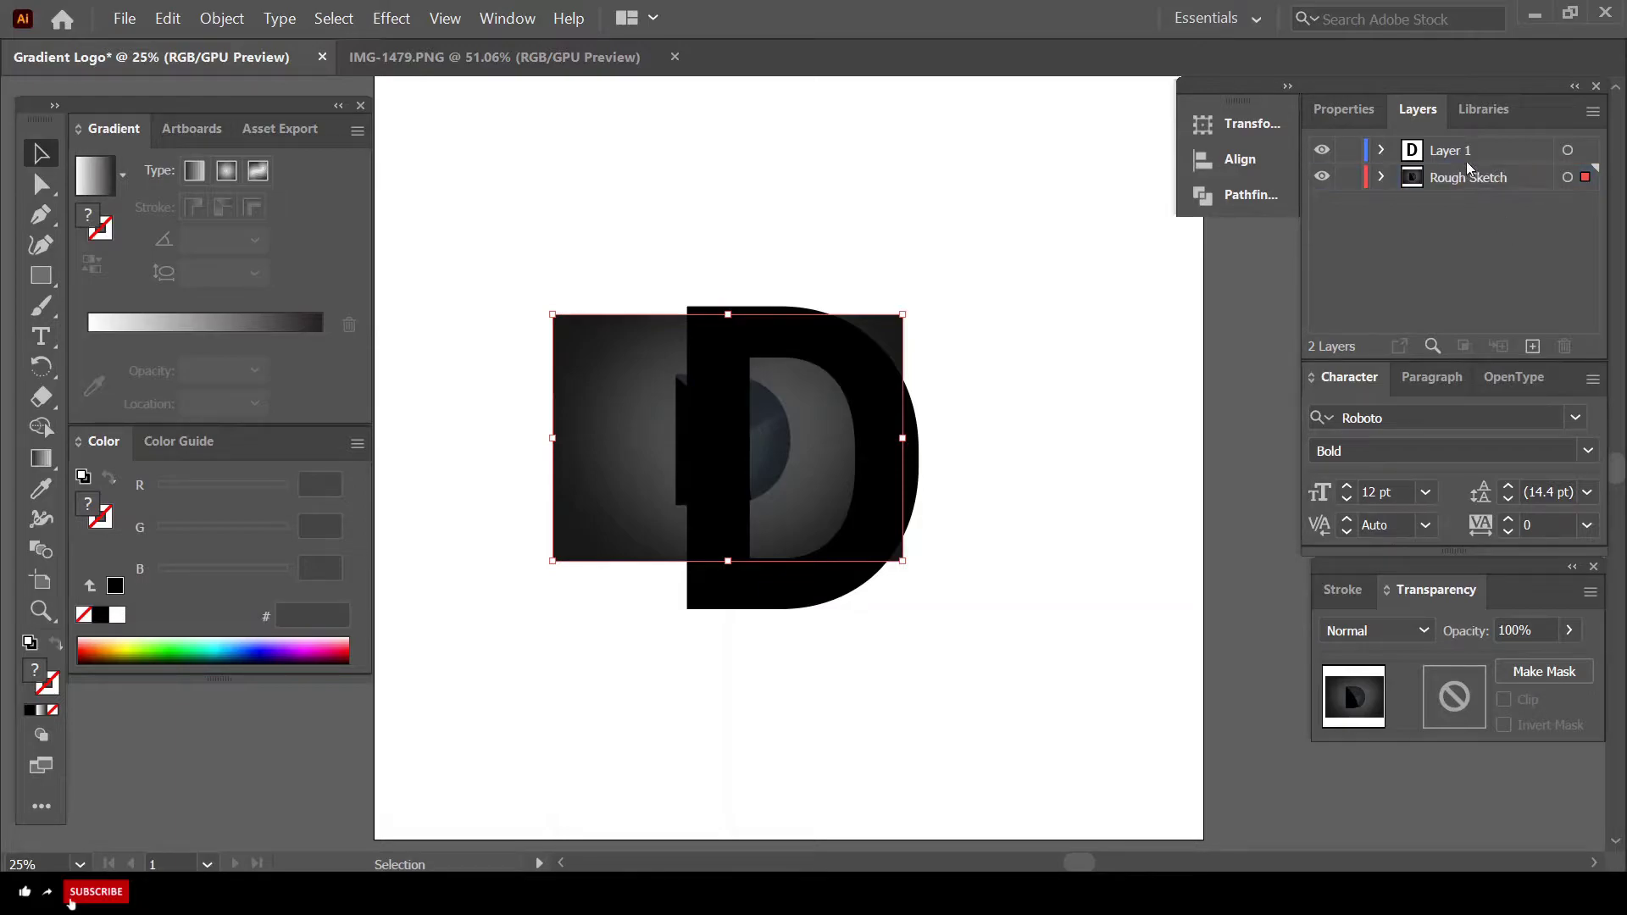
left_click(1465, 154)
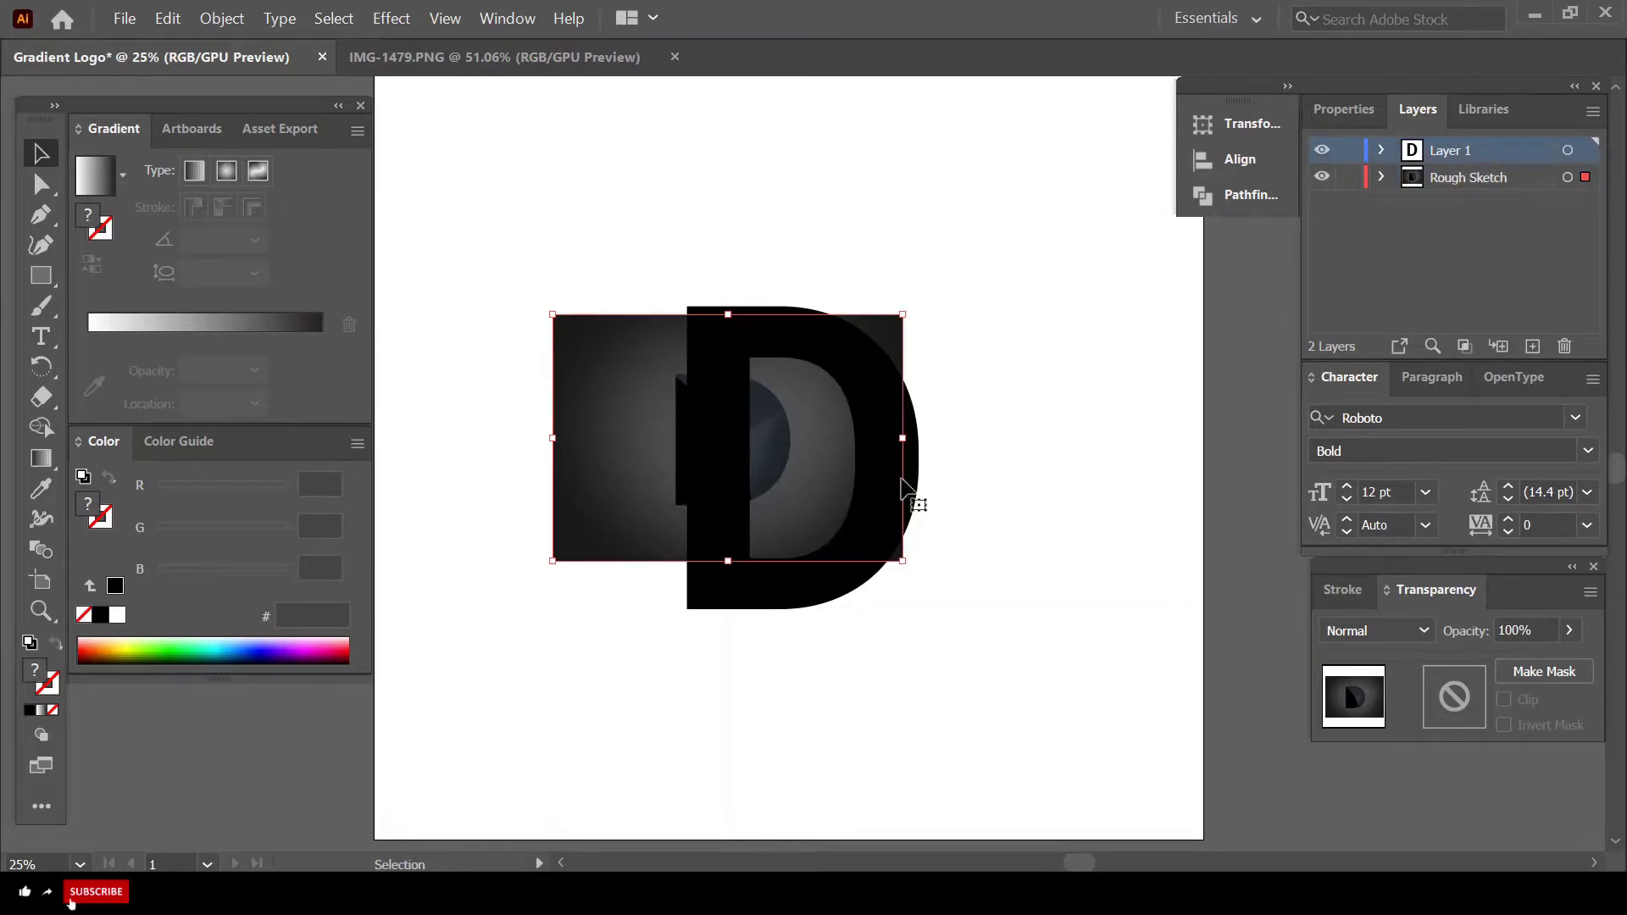
- Enlarge and reposition the reference image so its D lines up with the black letter D's upper-left corner and height
left_click_drag(647, 465, 665, 495)
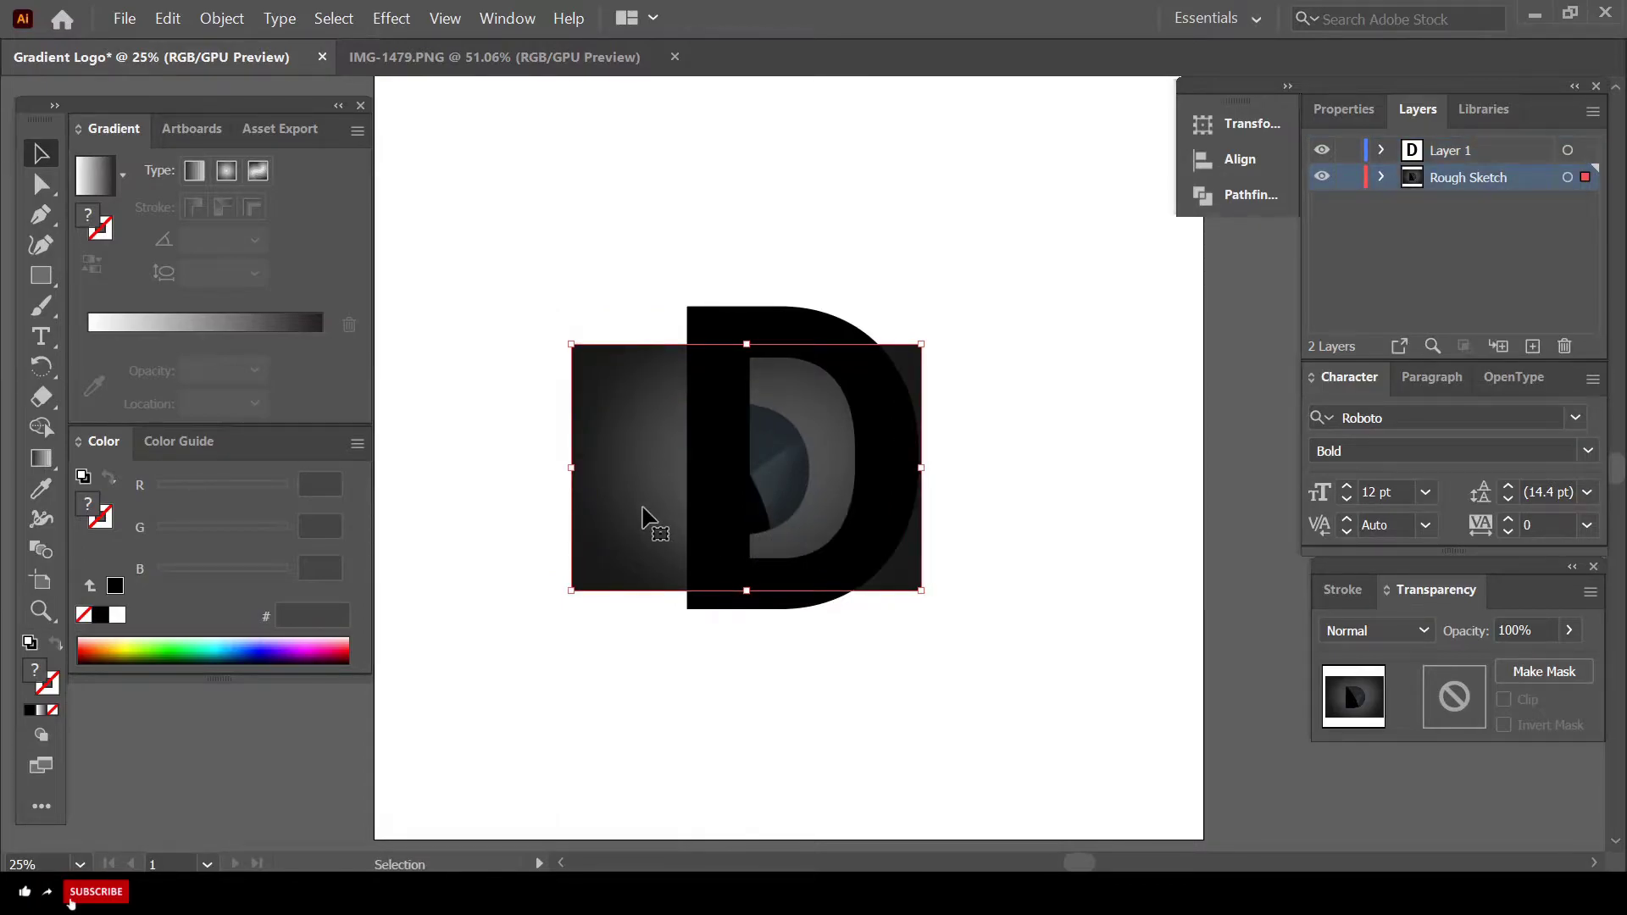
left_click_drag(636, 524, 605, 440)
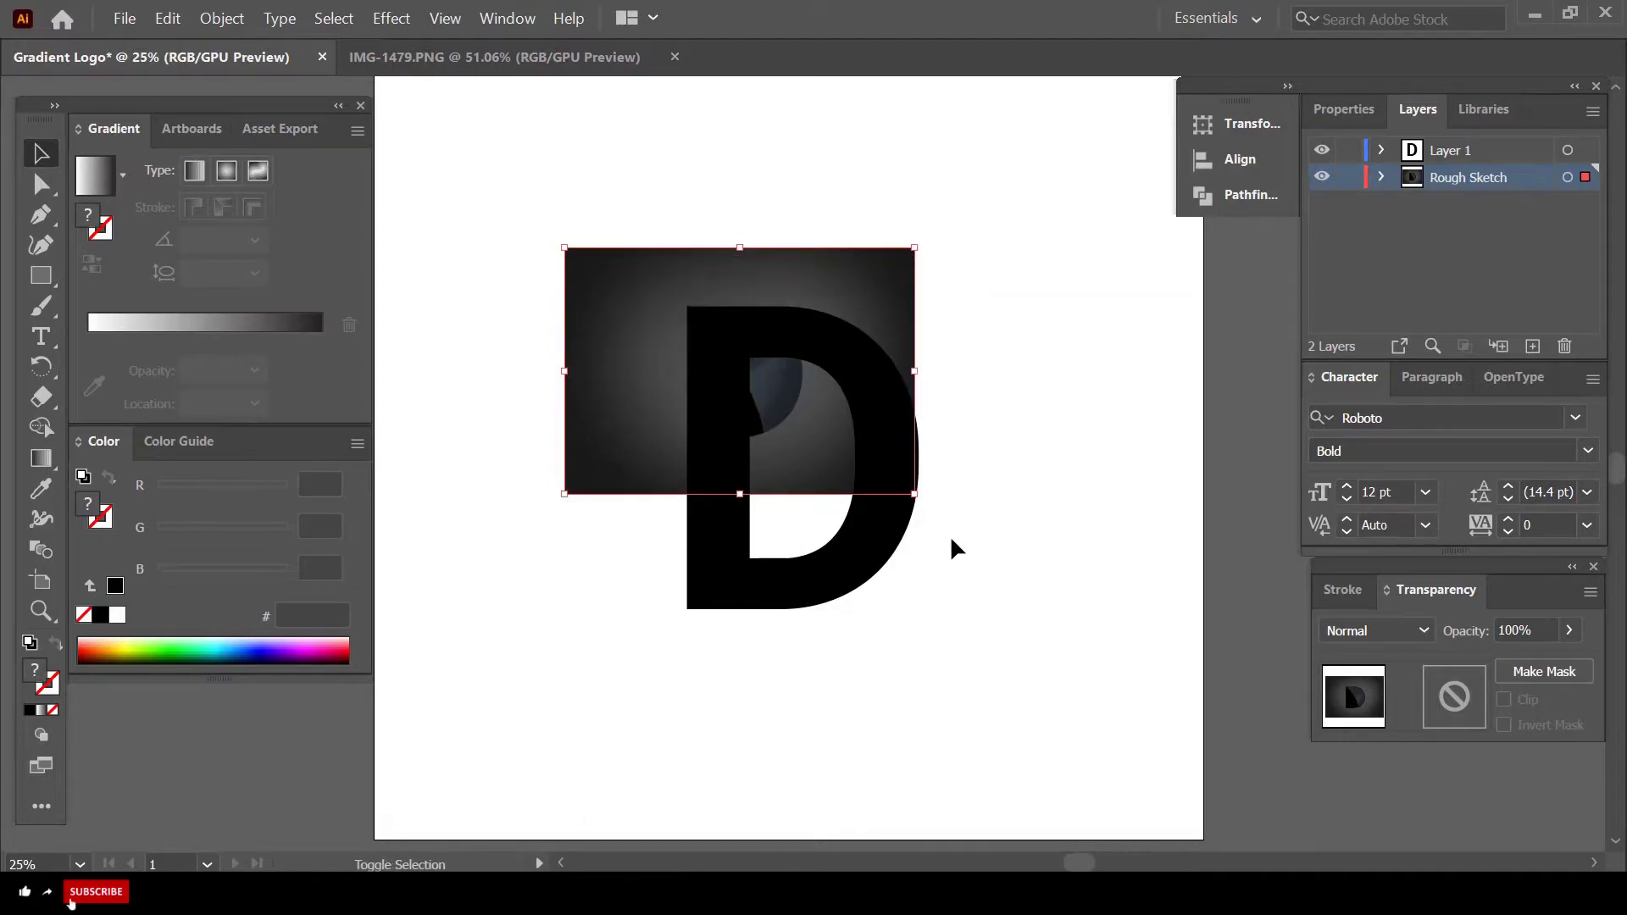
left_click_drag(915, 495, 993, 577)
left_click_drag(1148, 754, 1152, 720)
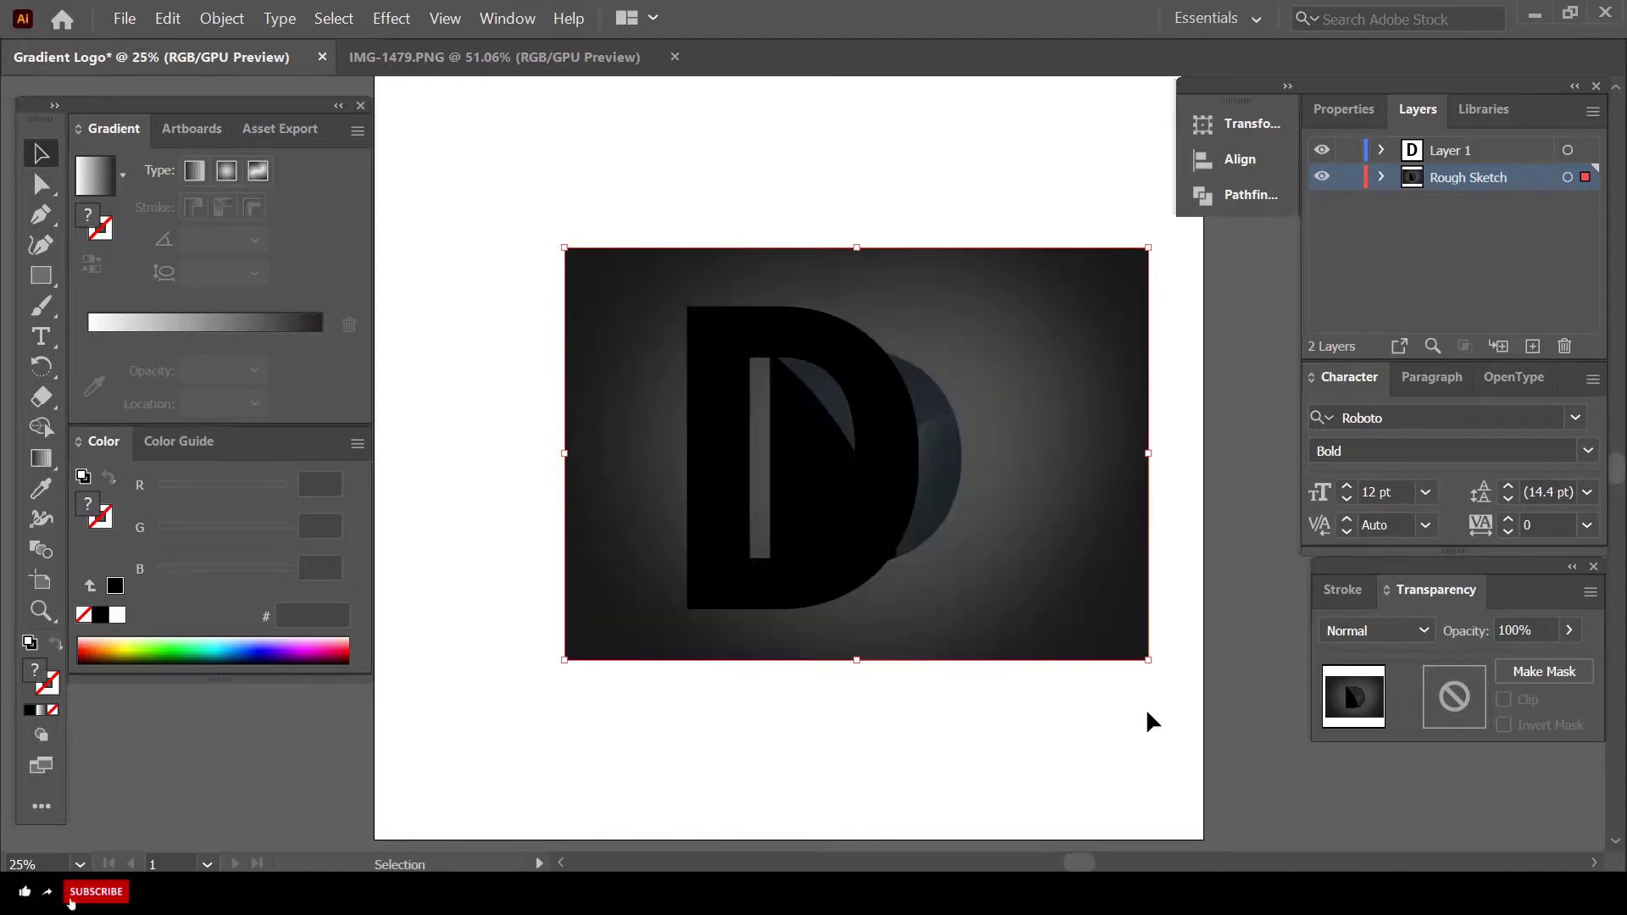
mouse_move(1093, 644)
left_mouse_down()
mouse_move(952, 534)
mouse_move(1009, 534)
mouse_move(994, 500)
left_mouse_up()
mouse_move(1065, 616)
left_mouse_down()
mouse_move(1220, 770)
mouse_move(1204, 755)
left_mouse_up()
left_click_drag(1097, 639, 1036, 566)
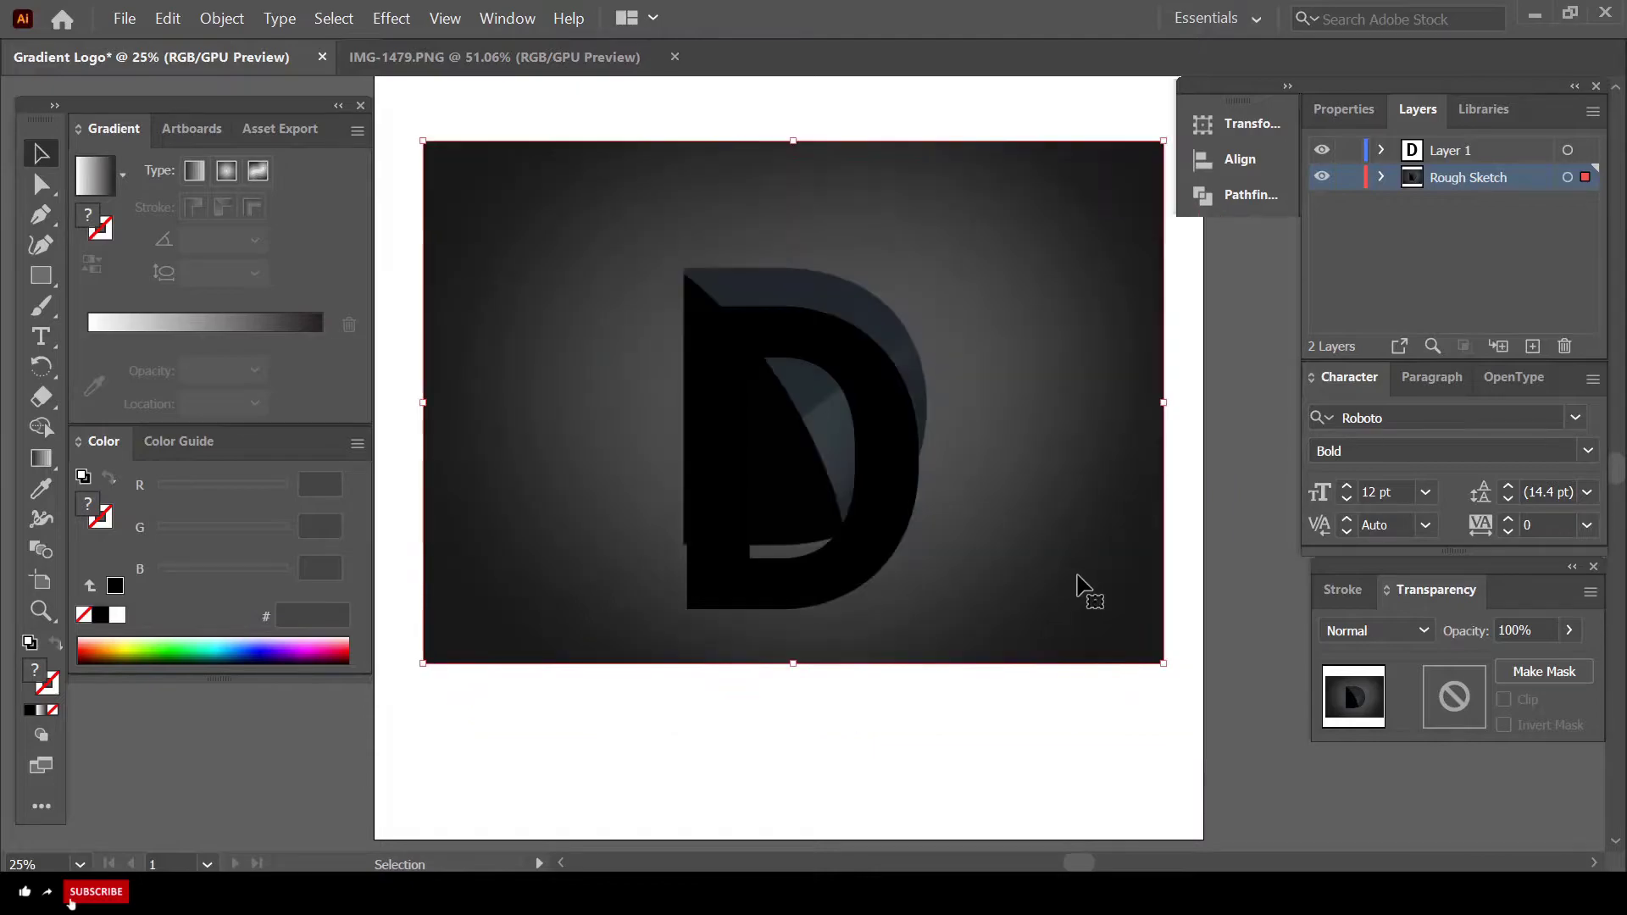
mouse_move(1169, 667)
left_mouse_down()
mouse_move(1104, 607)
mouse_move(1119, 569)
left_mouse_up()
key("shift+Left")
key("shift+Left")
key("shift+Left")
key("shift+Left")
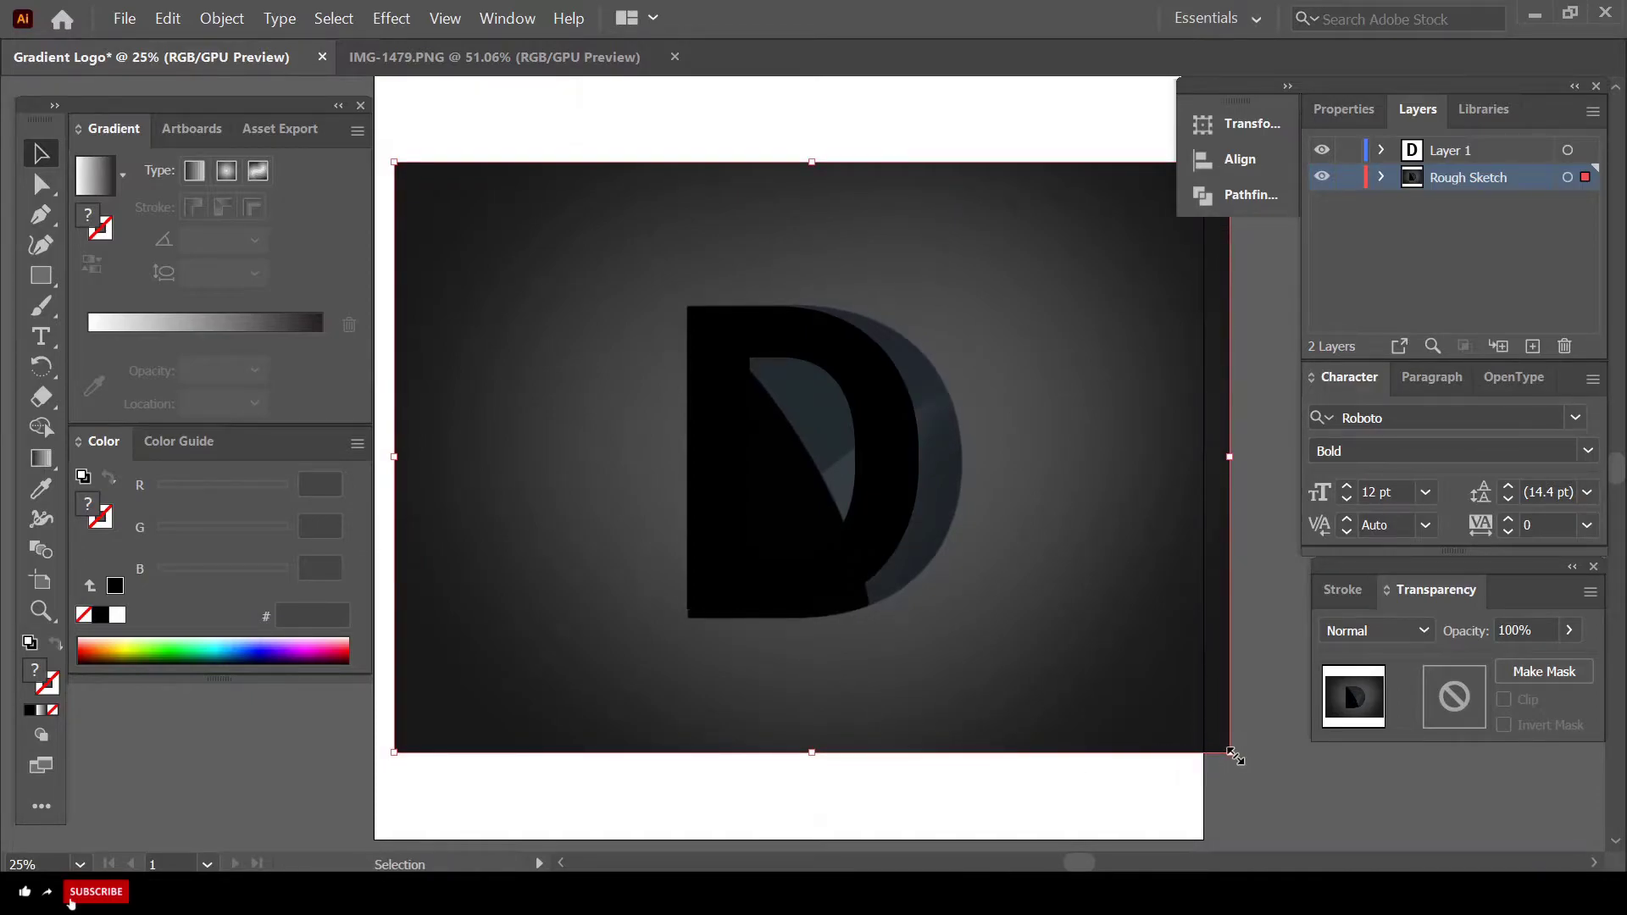
- Enlarge the black letter D to about 1050 pt and widen it to cover the reference D, and deselect it
left_click(885, 500)
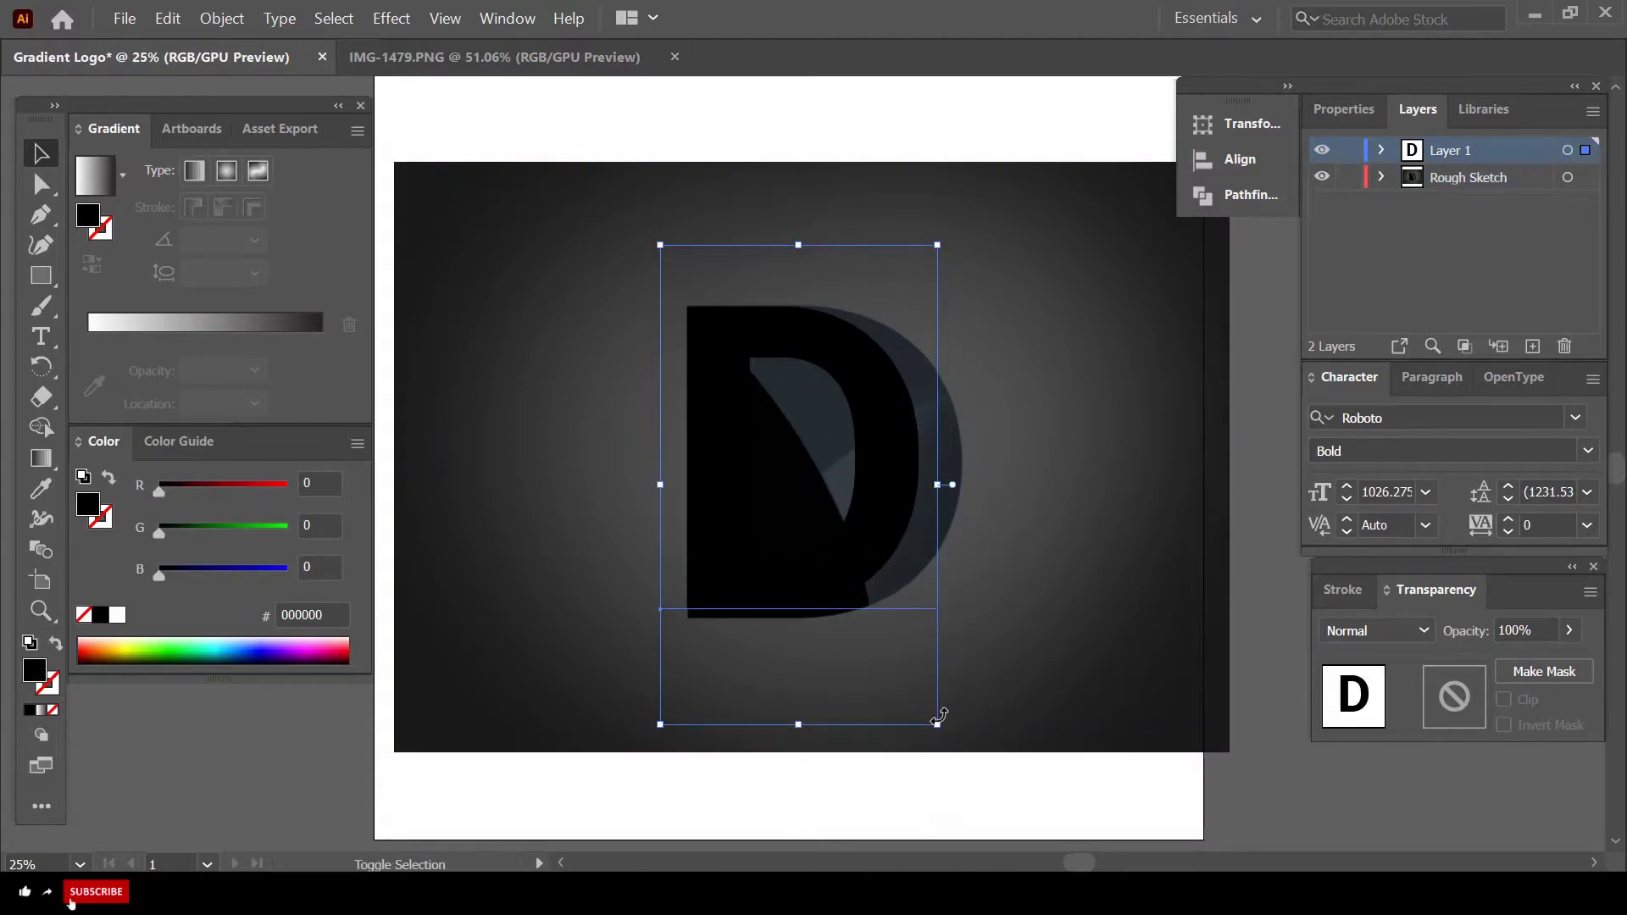
left_click_drag(937, 725, 944, 739)
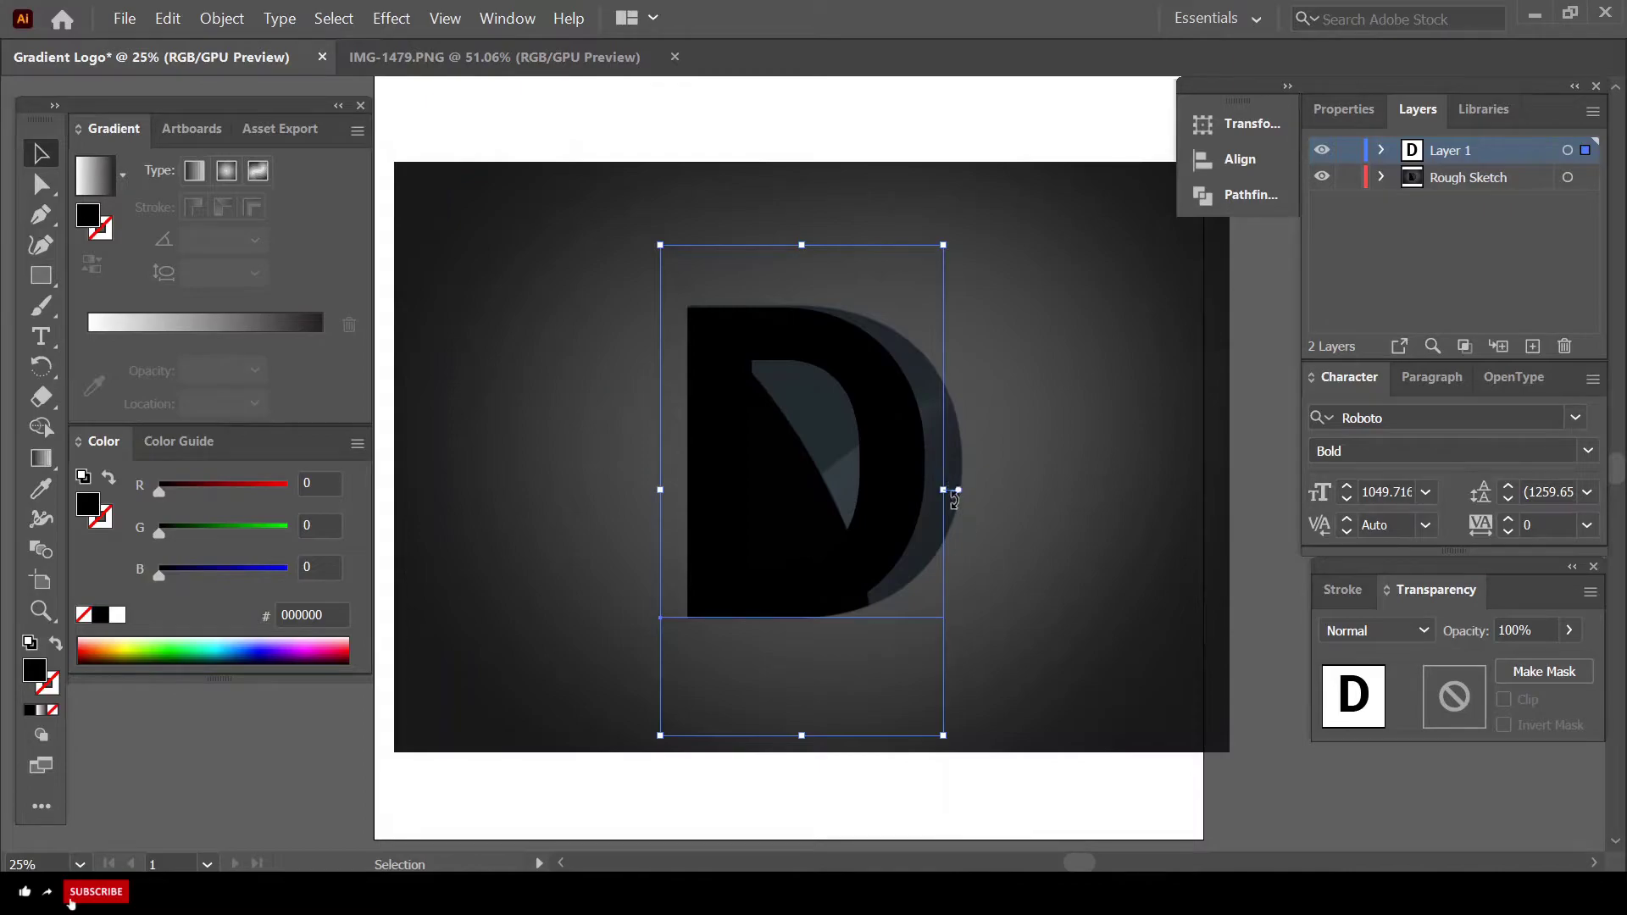
left_click_drag(950, 492, 983, 504)
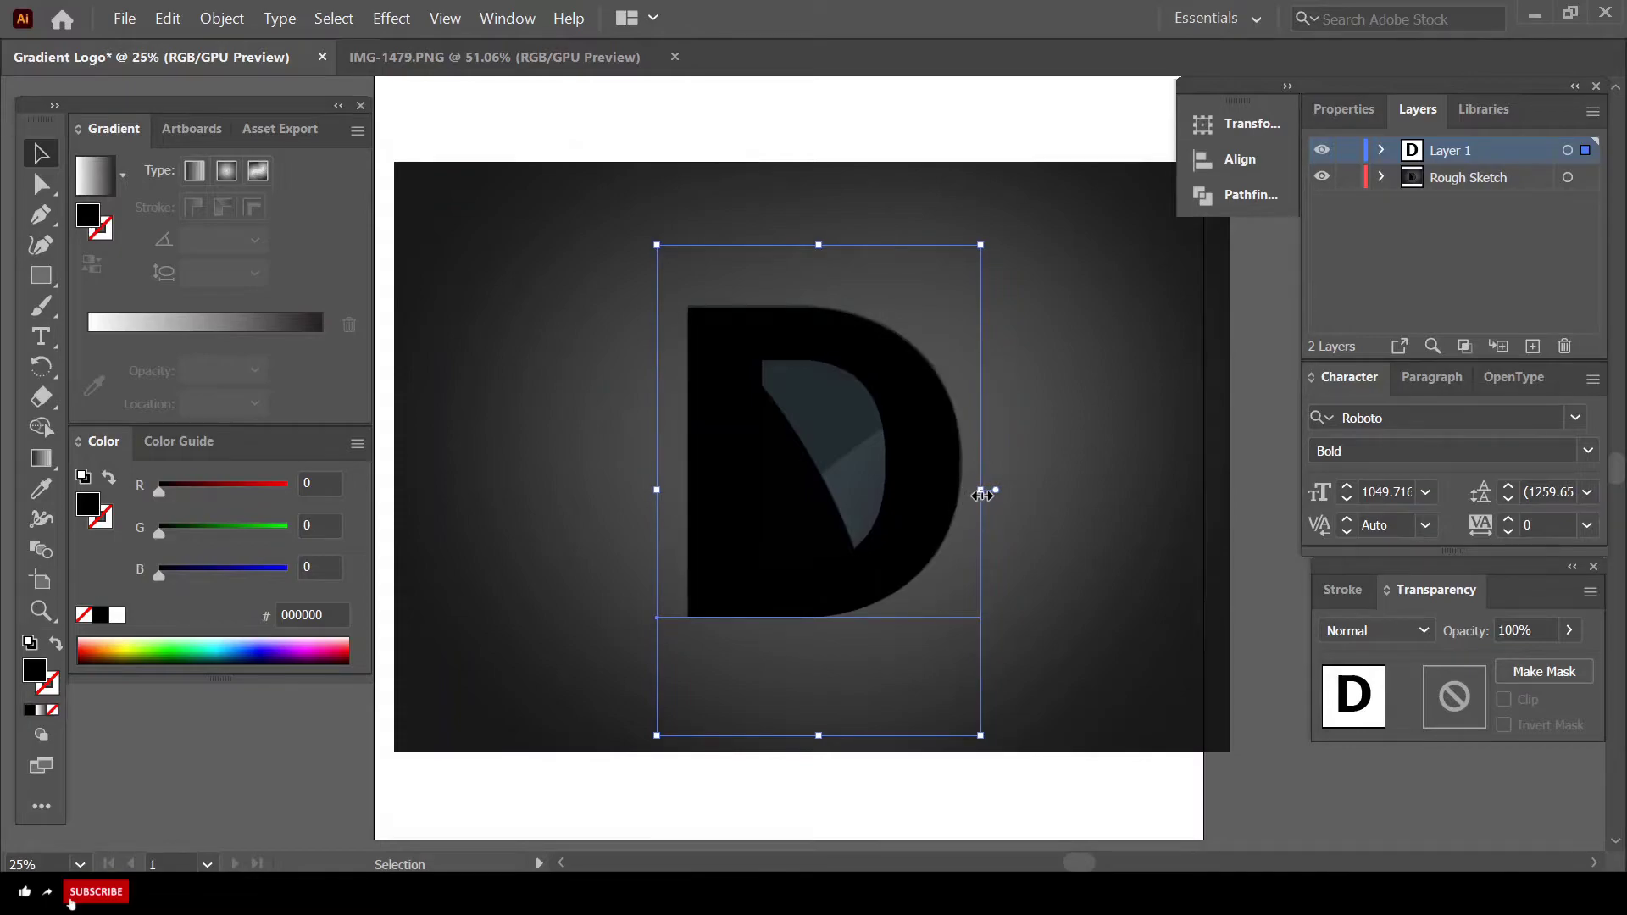
left_click_drag(981, 490, 990, 495)
left_click(500, 131)
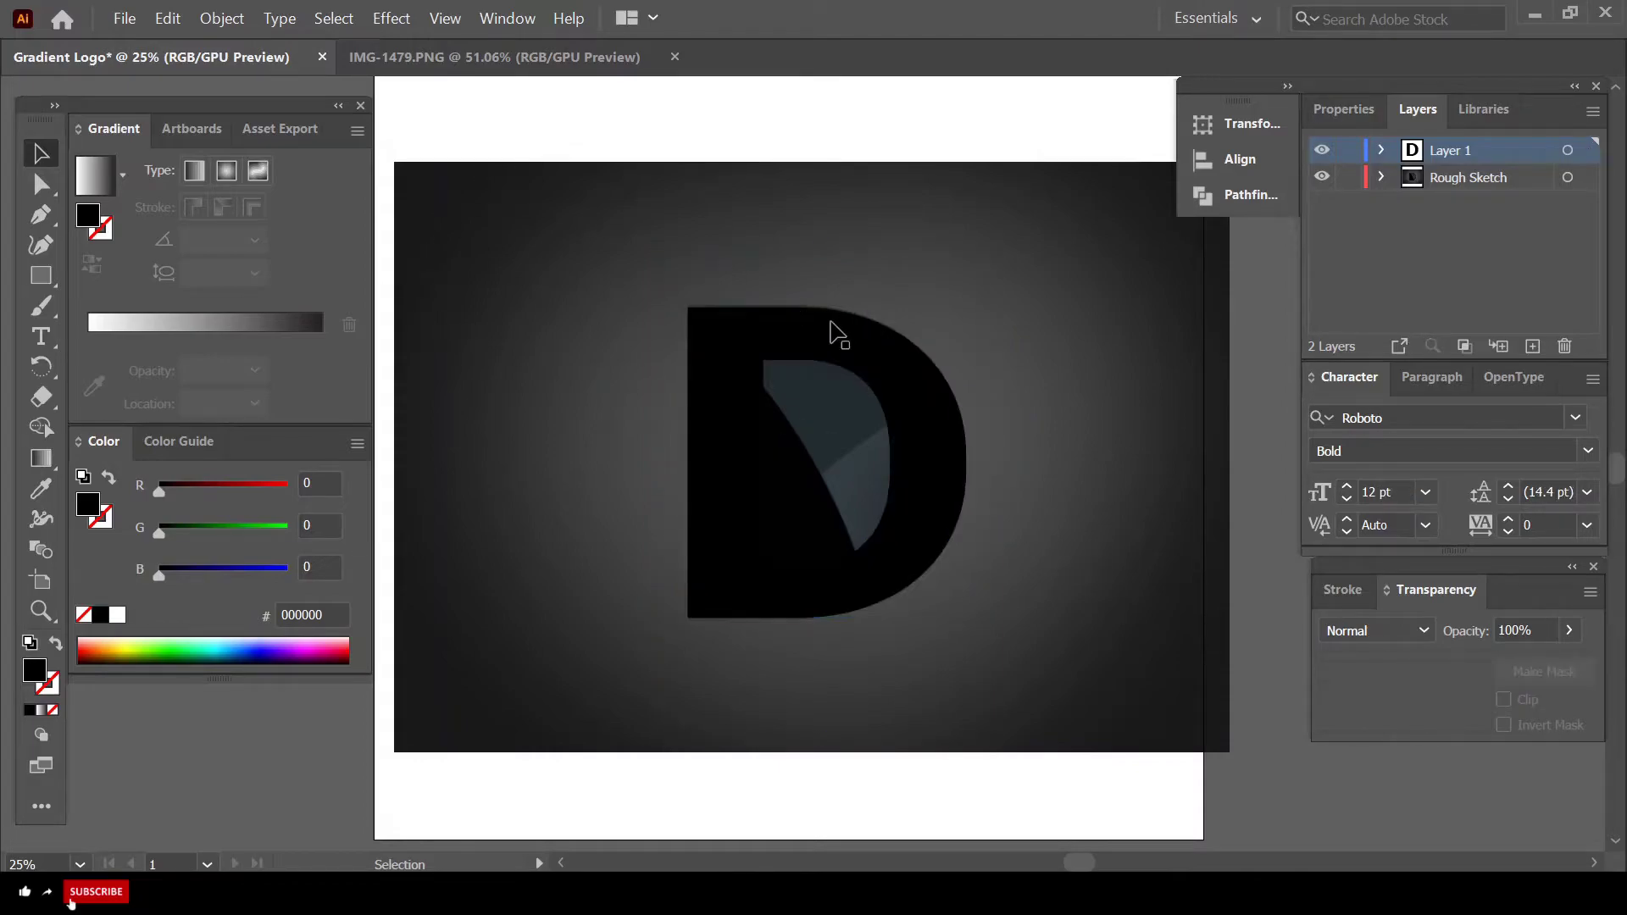
- Move the reference image to the left of the black letter D, partly off the artboard
scroll(835, 334, "down", 1)
mouse_move(1053, 391)
left_mouse_down()
mouse_move(766, 366)
mouse_move(627, 385)
left_mouse_up()
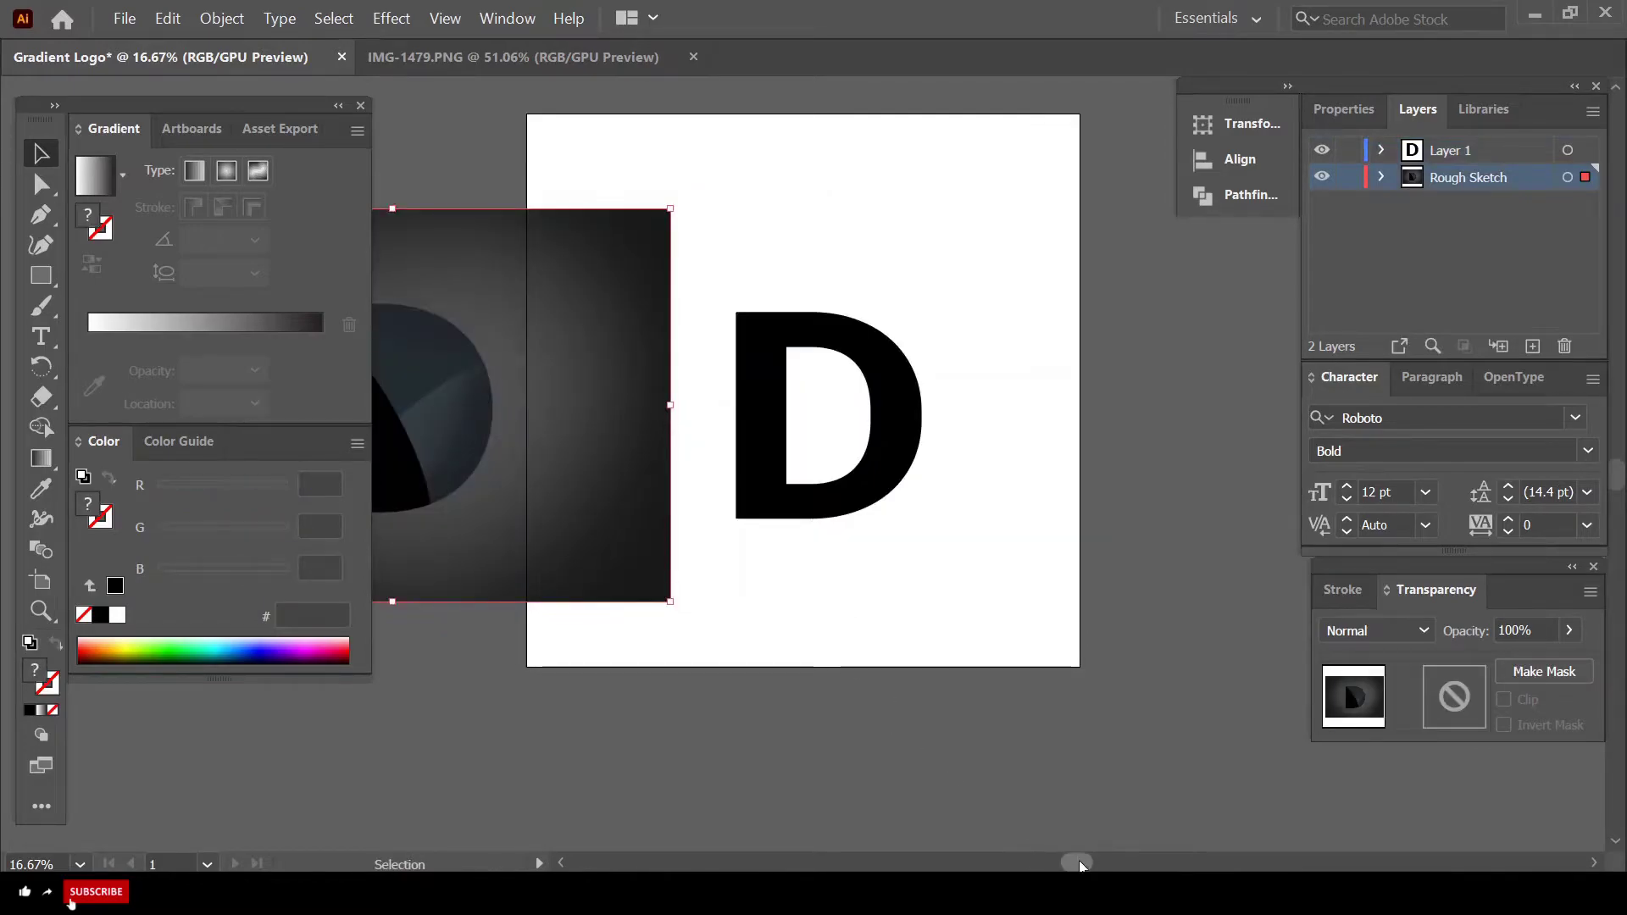
scroll(1025, 849, "left", 2)
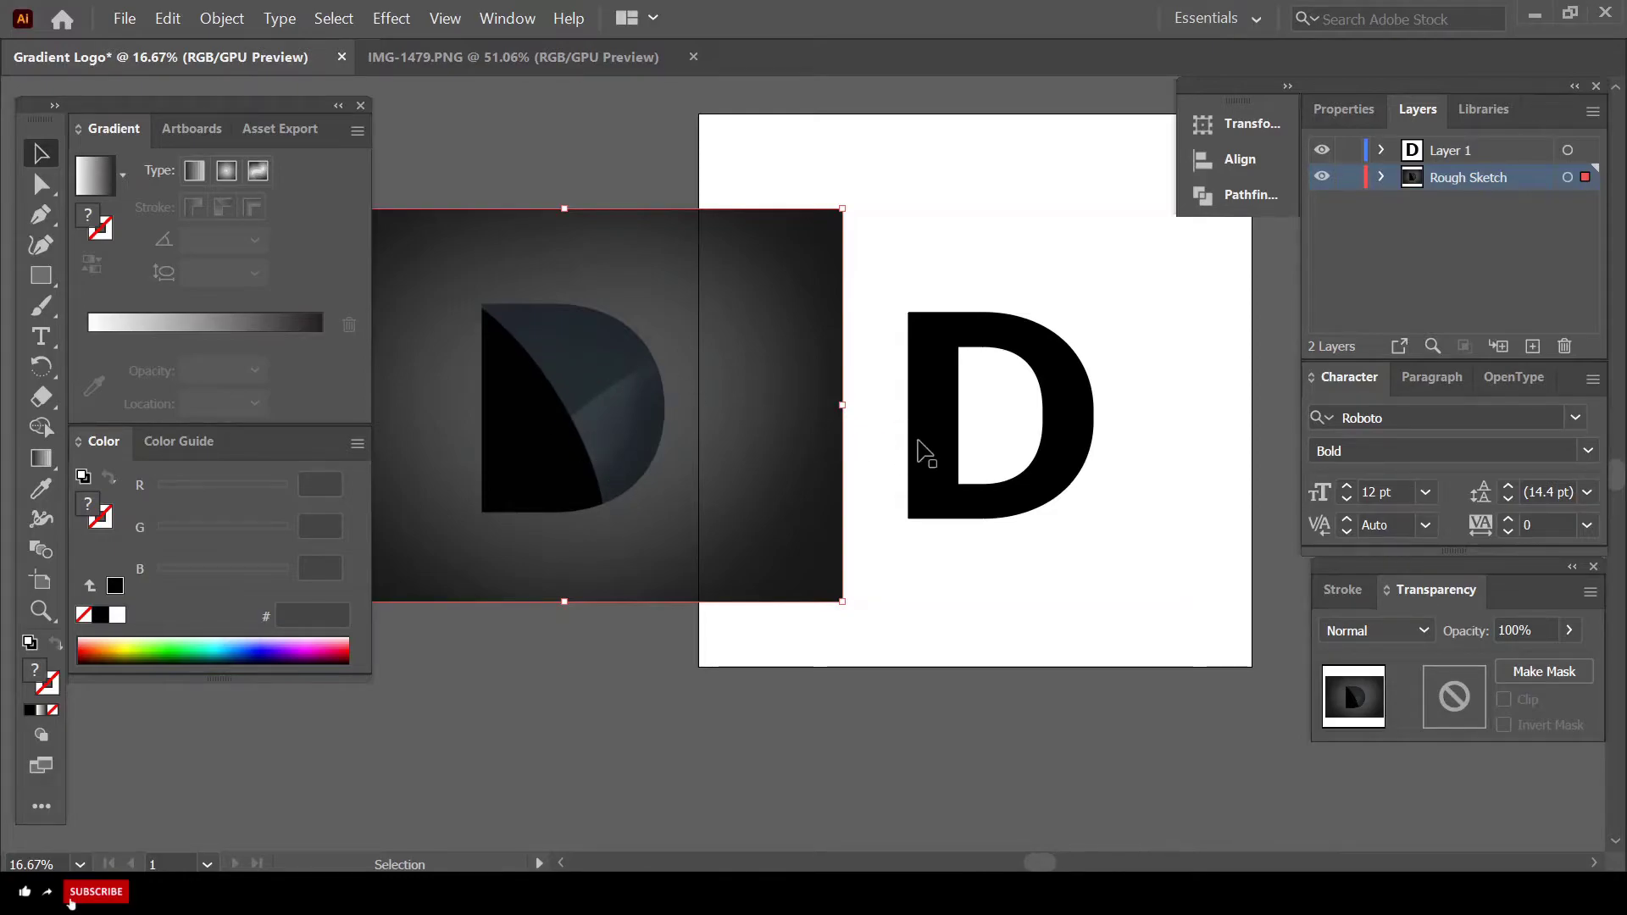
- Convert the black letter D from text to outlines and deselect it
left_click(1120, 391)
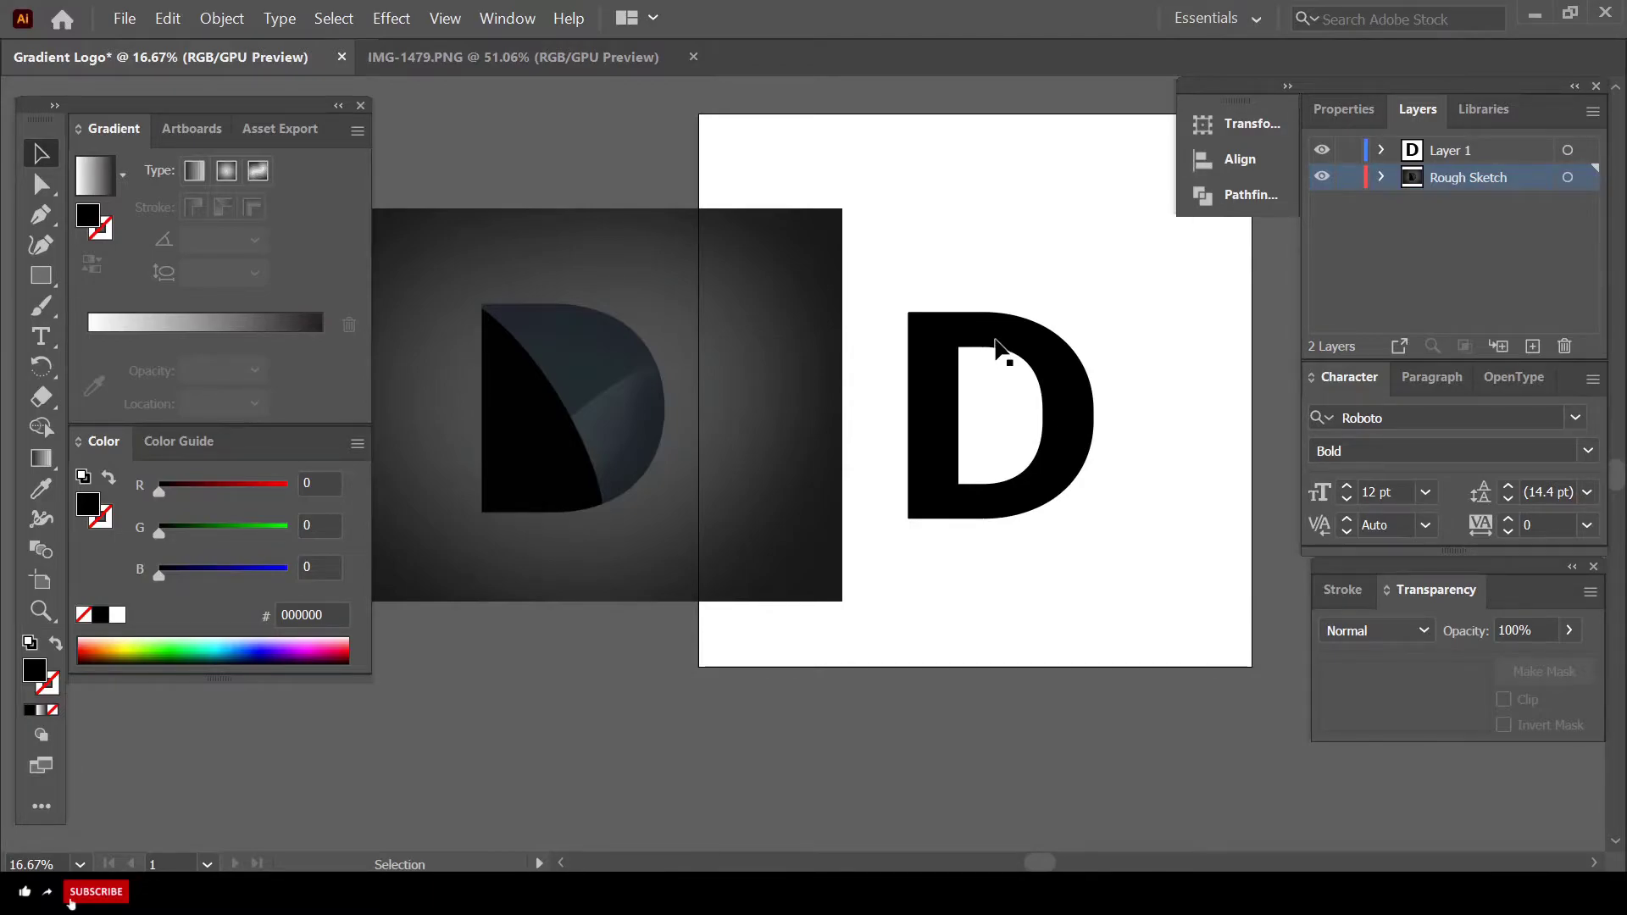
left_click(997, 343)
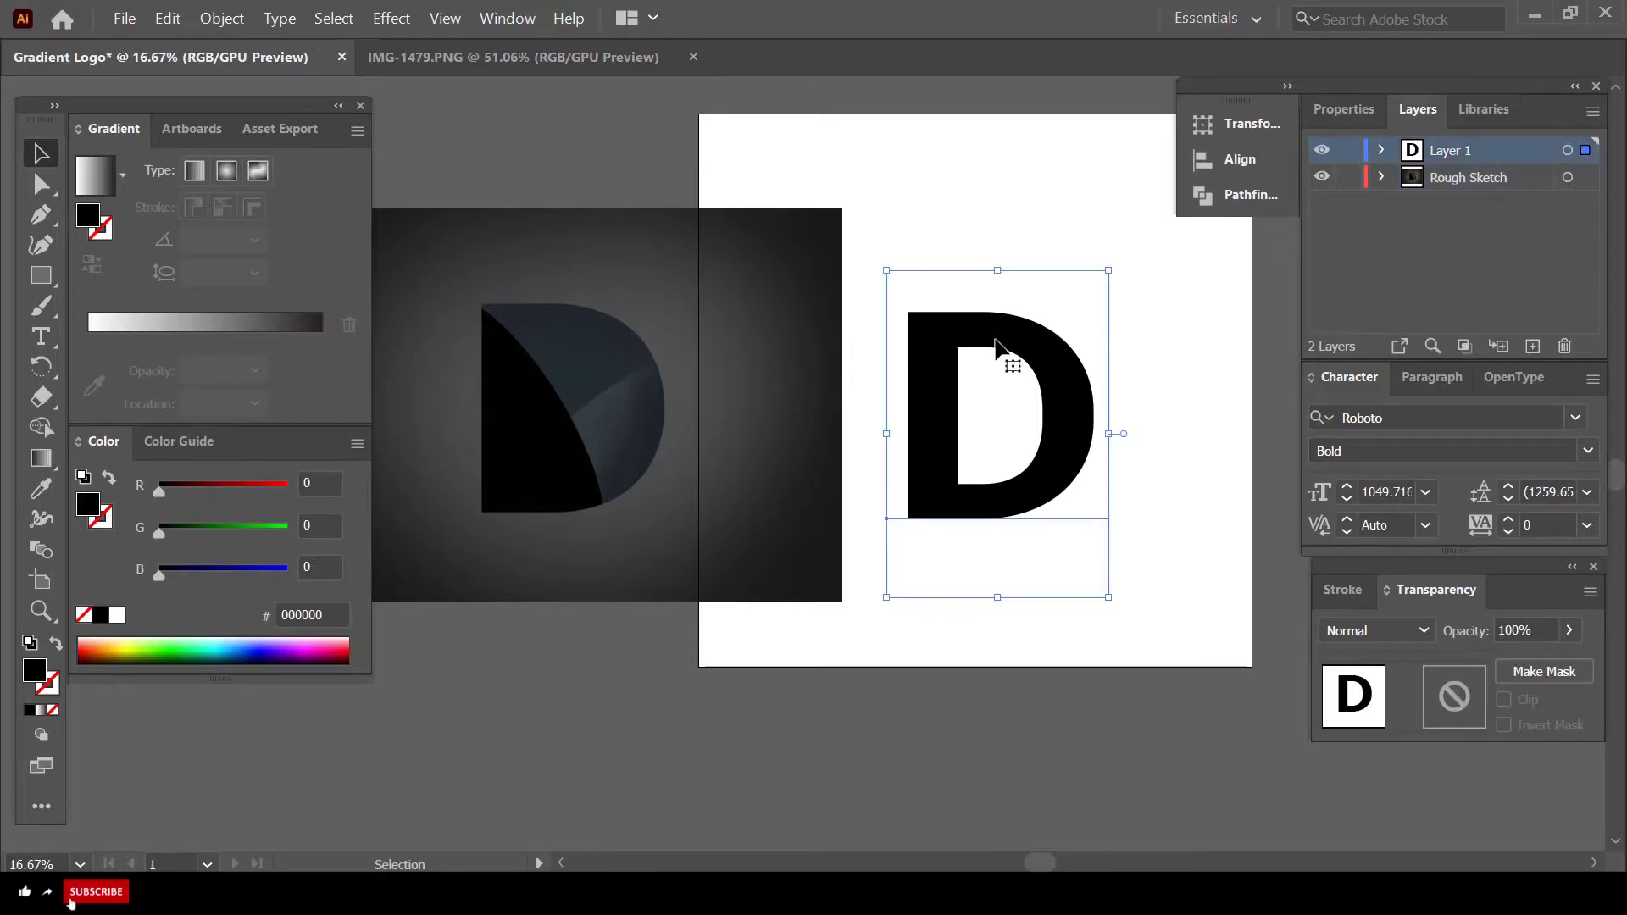
right_click(997, 346)
left_click(1104, 466)
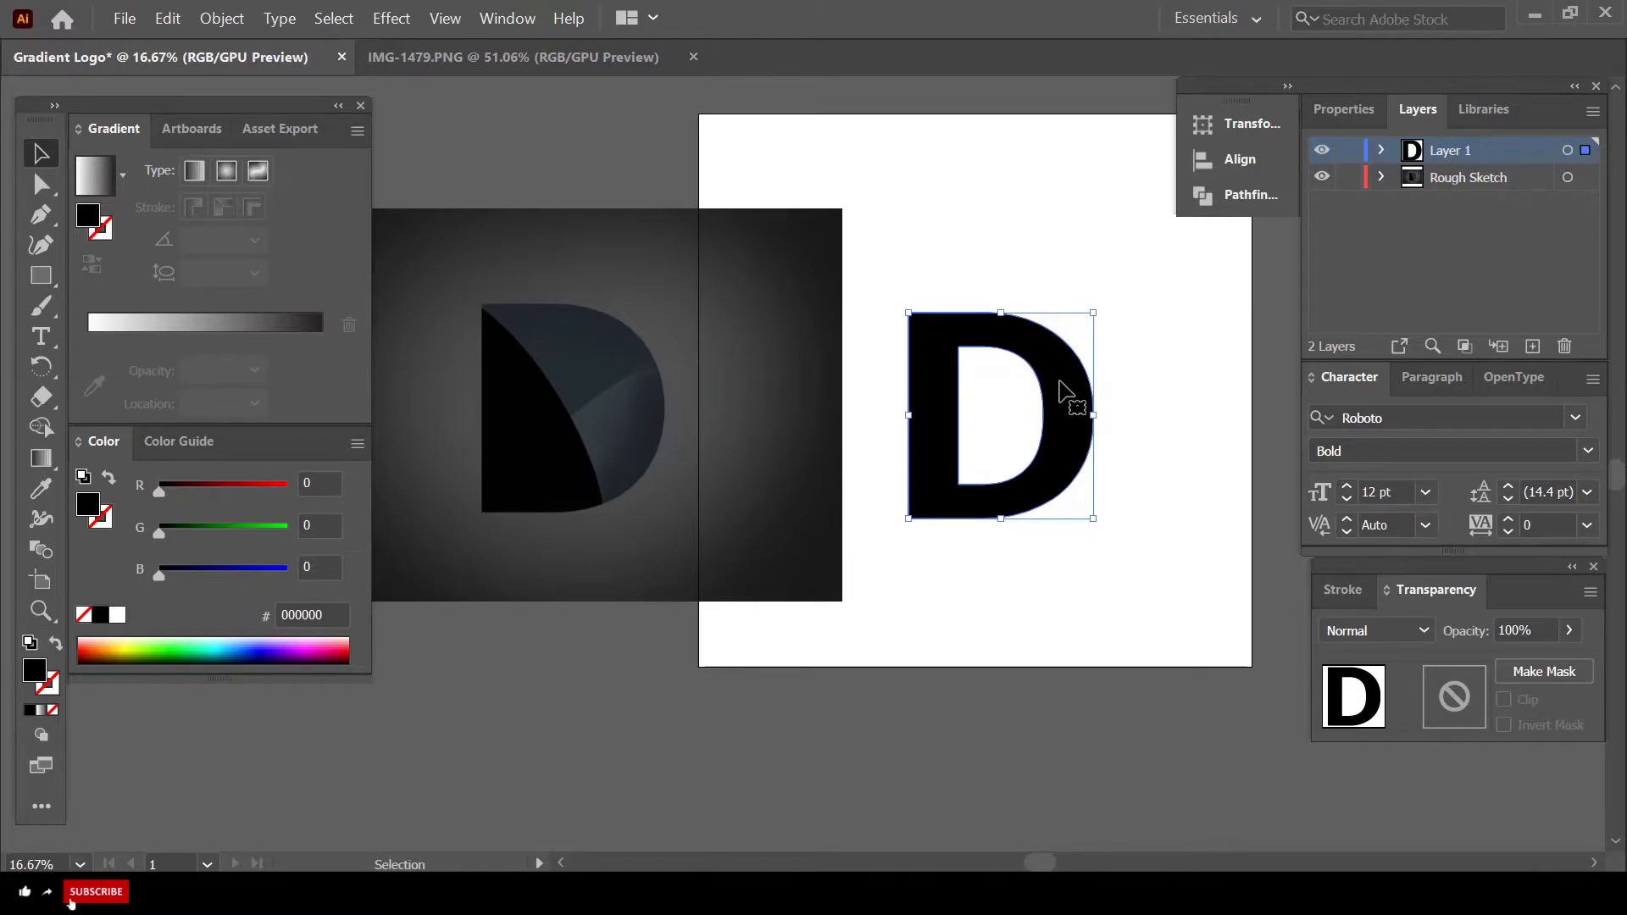
left_click(1147, 389)
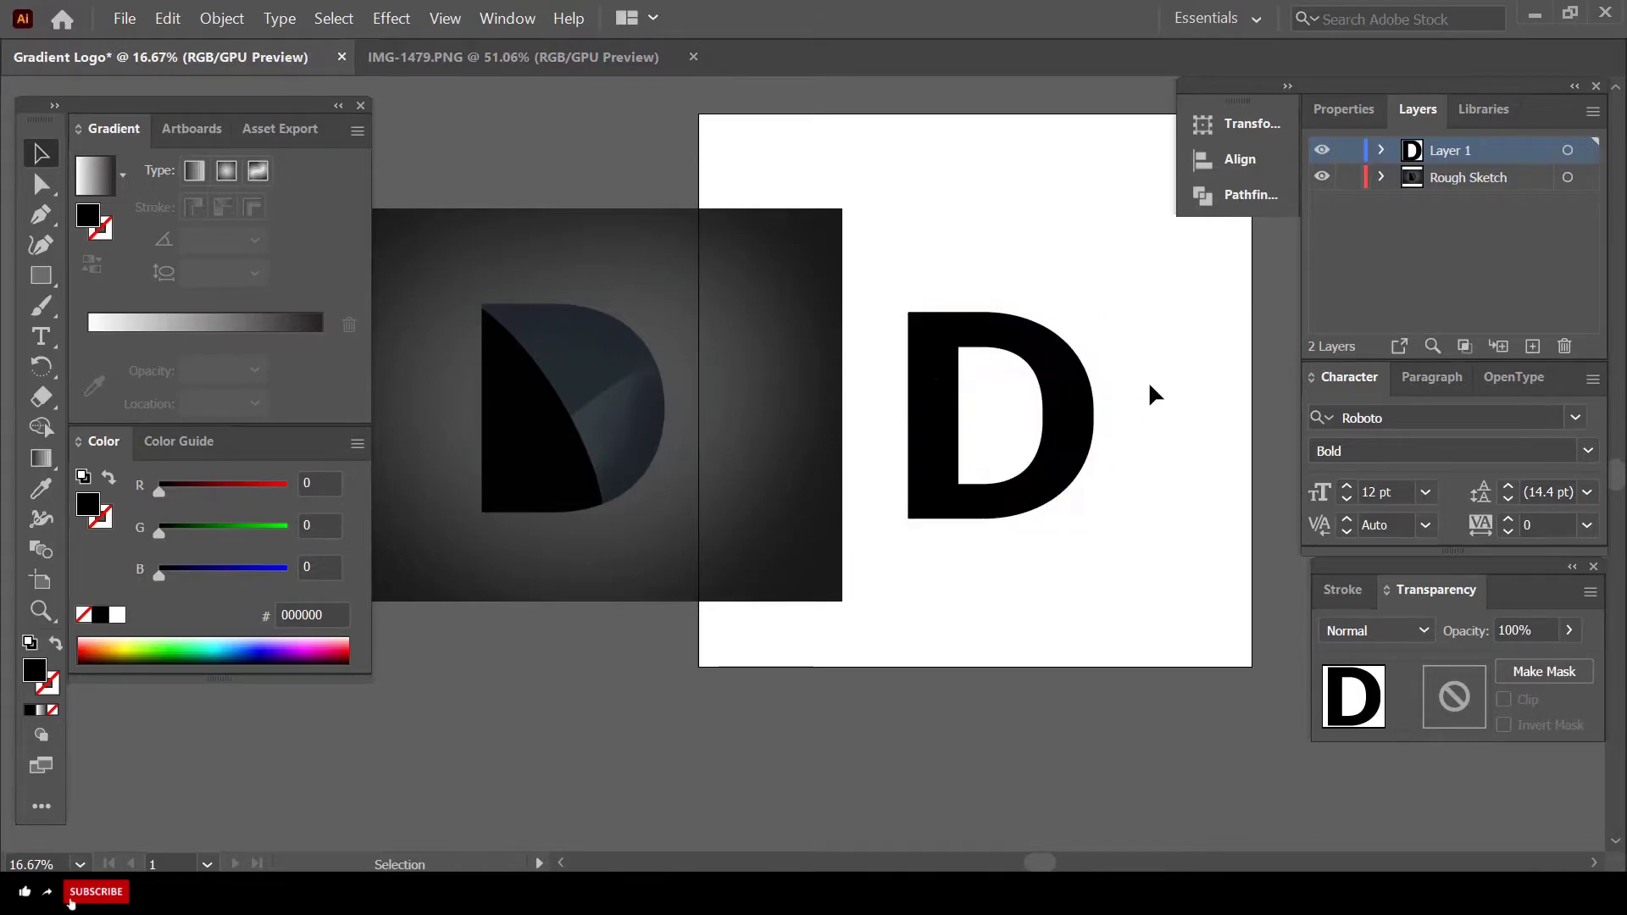
- Draw a black rectangle inside the letter D that completely covers its inner opening, and deselect it
left_click(53, 277)
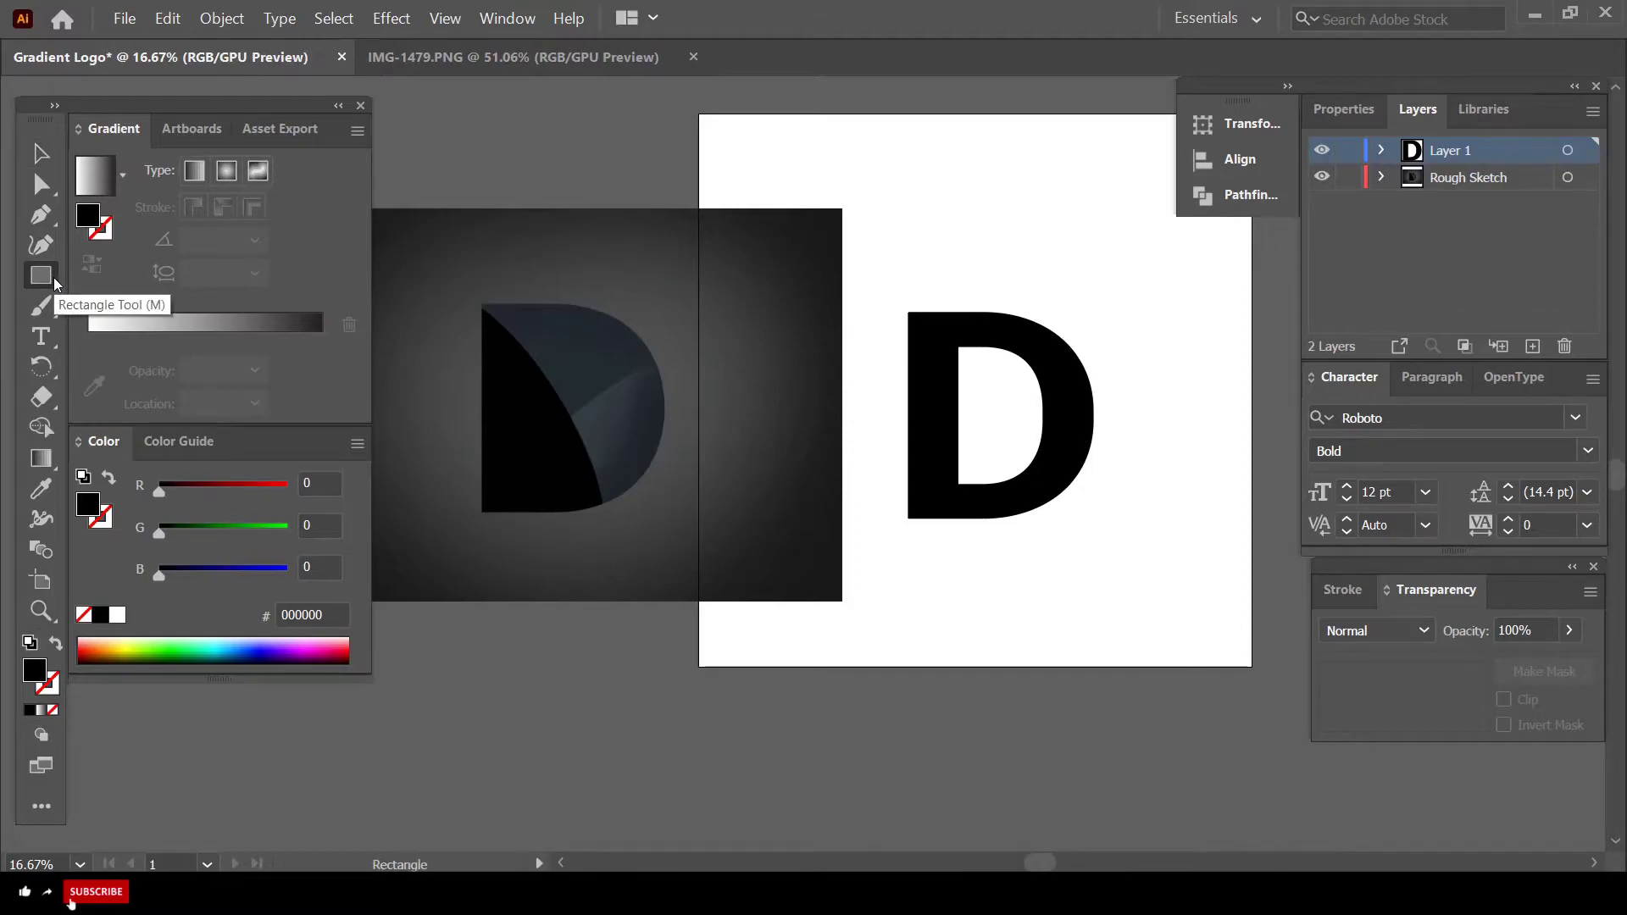
left_click(53, 278)
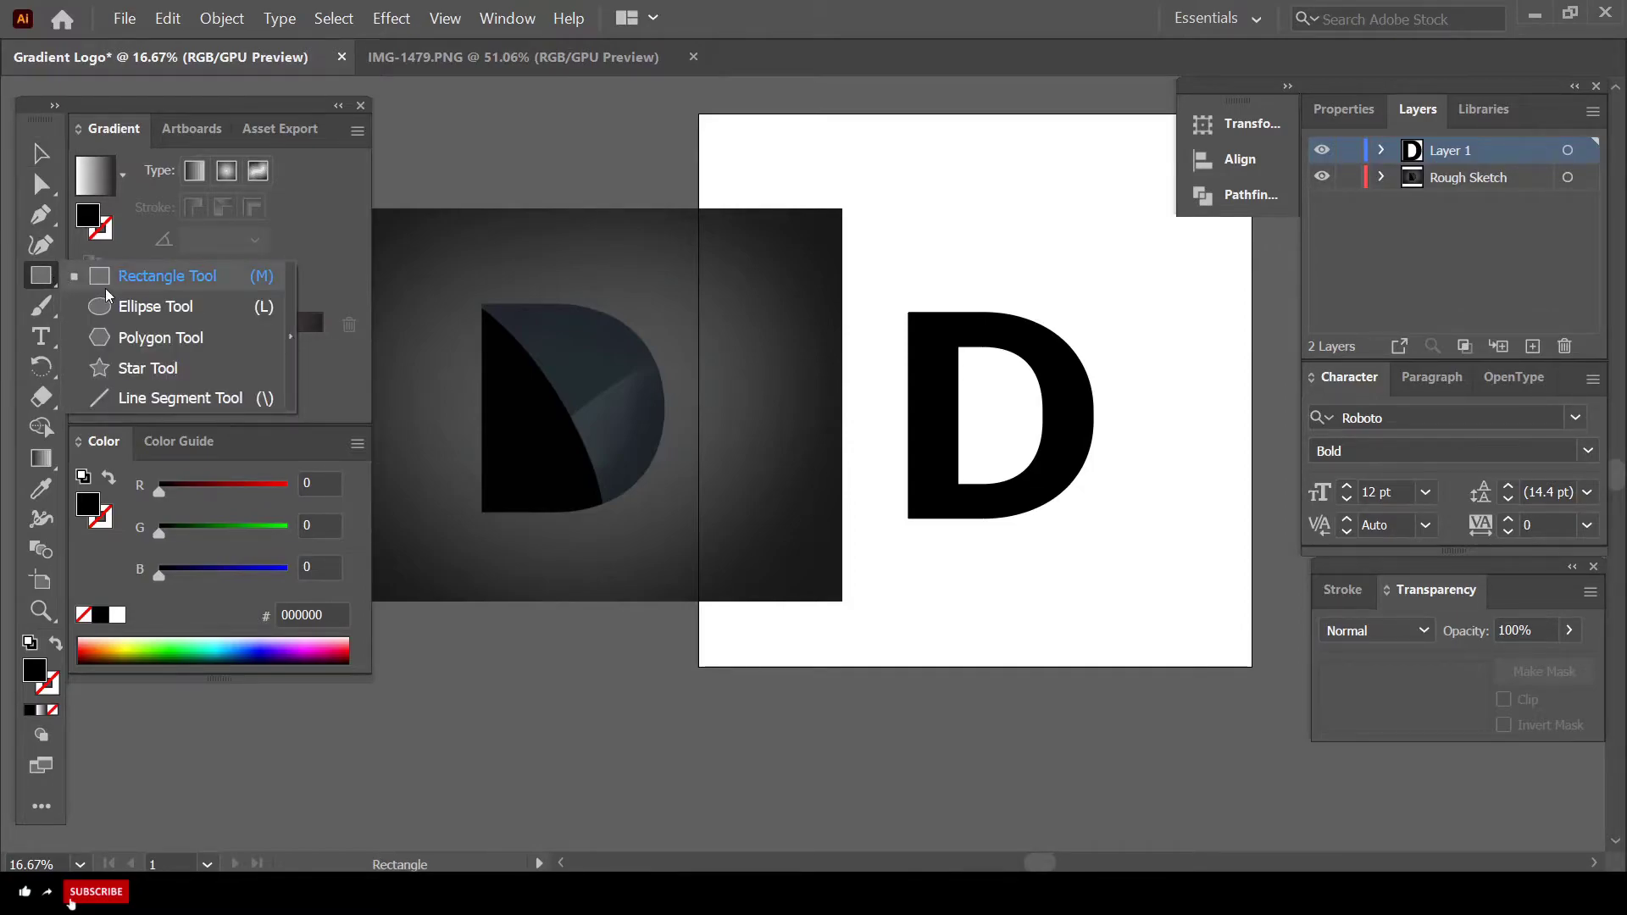
left_click(36, 281)
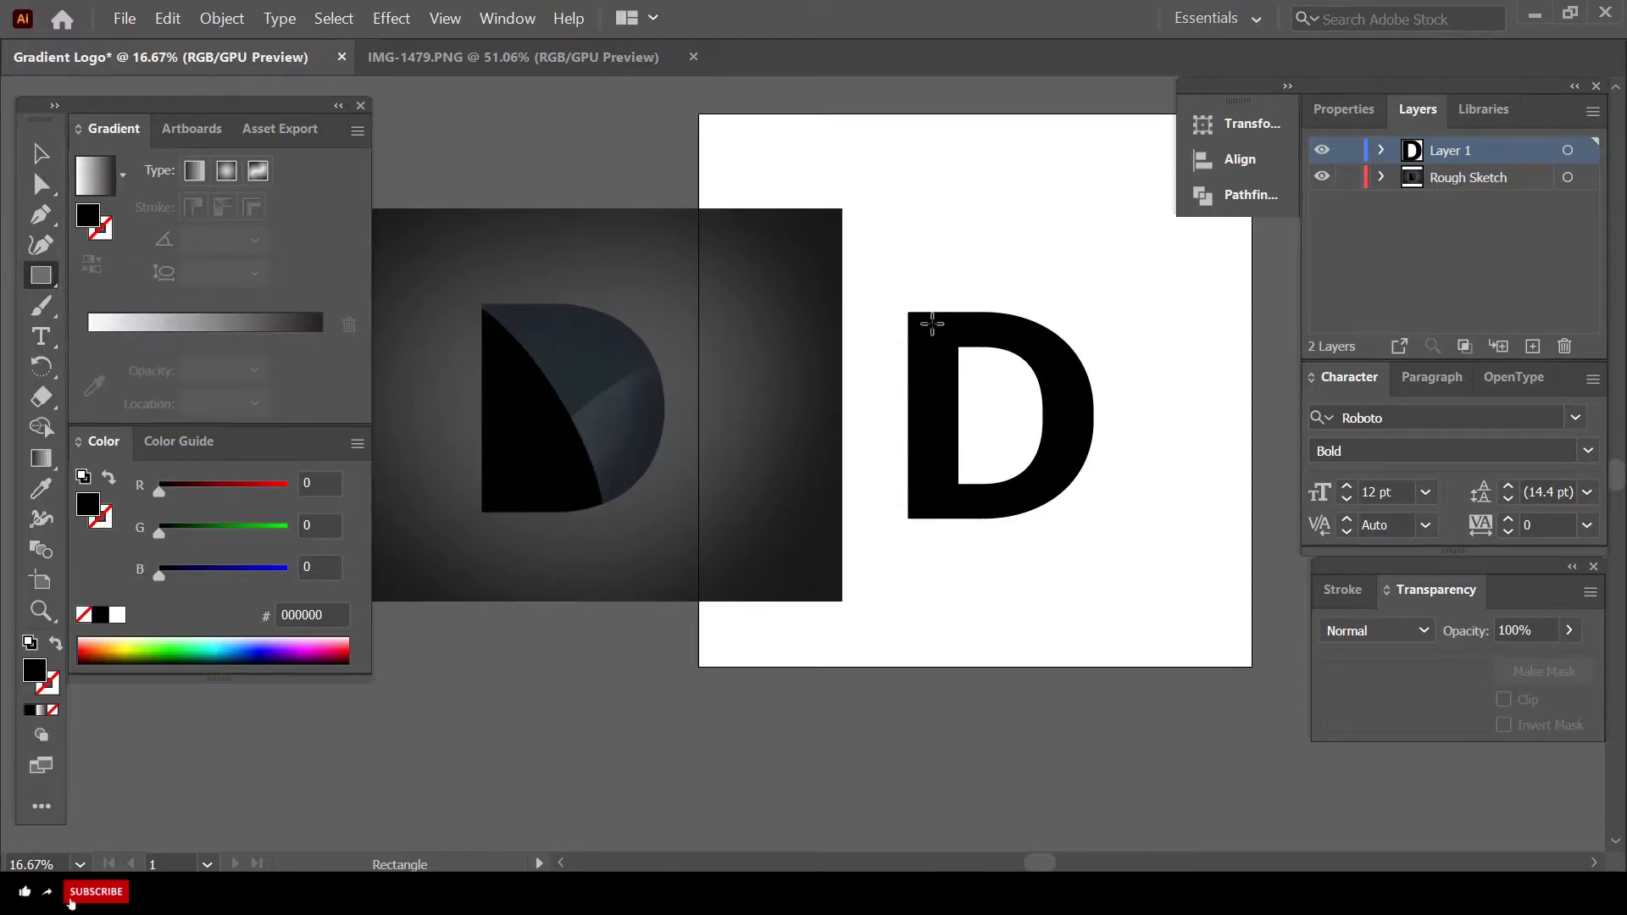
left_click_drag(946, 336, 1051, 489)
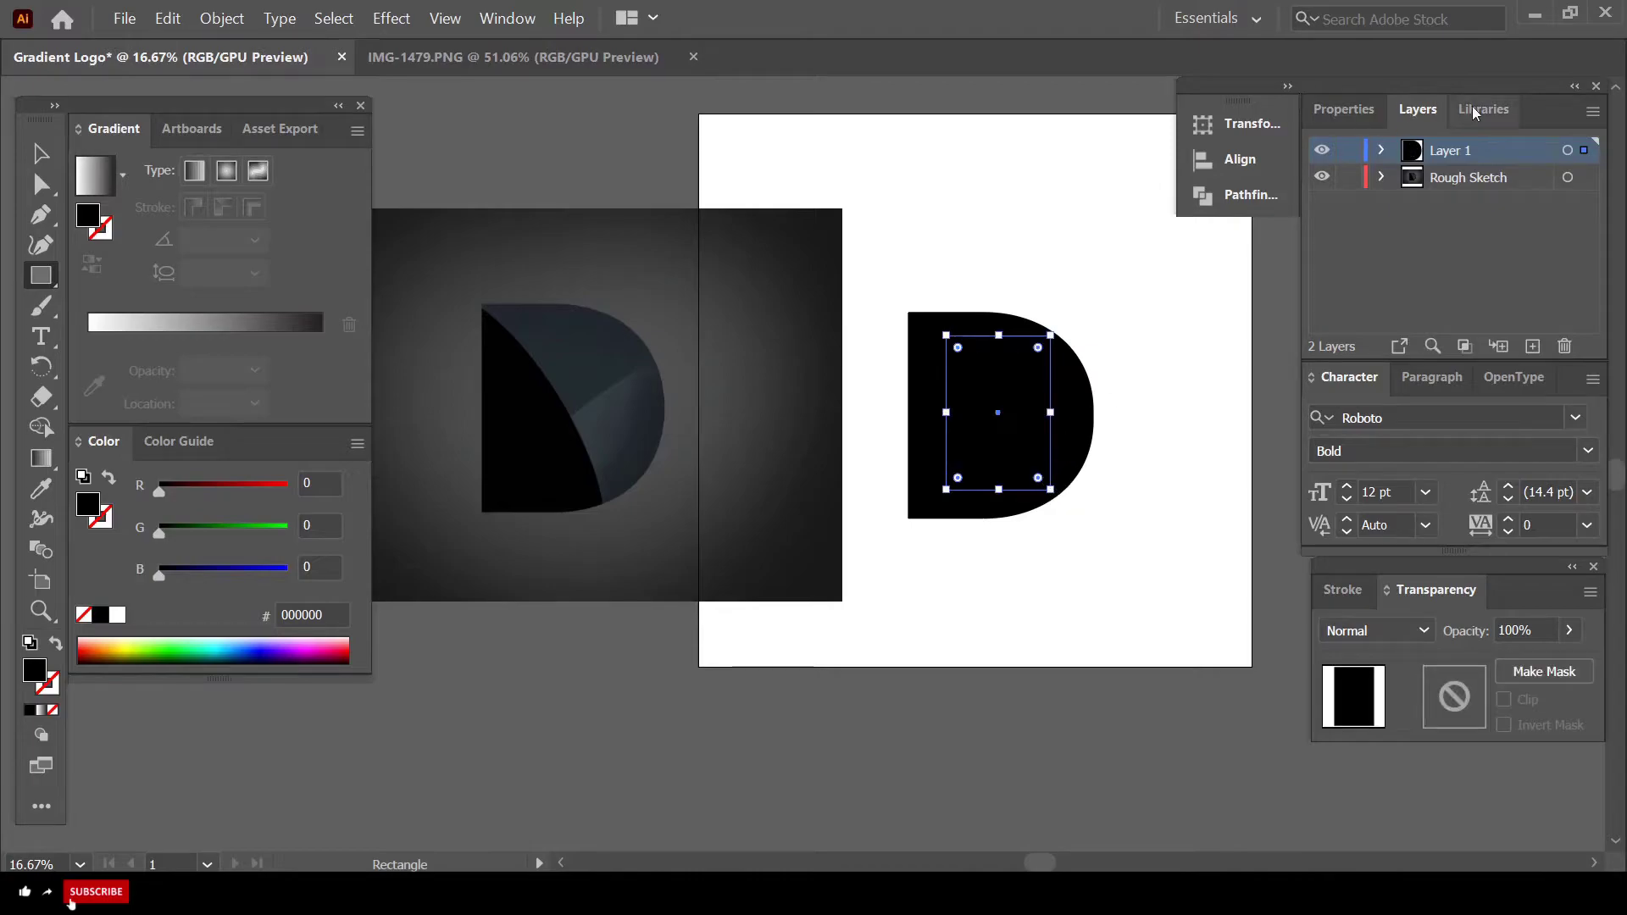
left_click(41, 153)
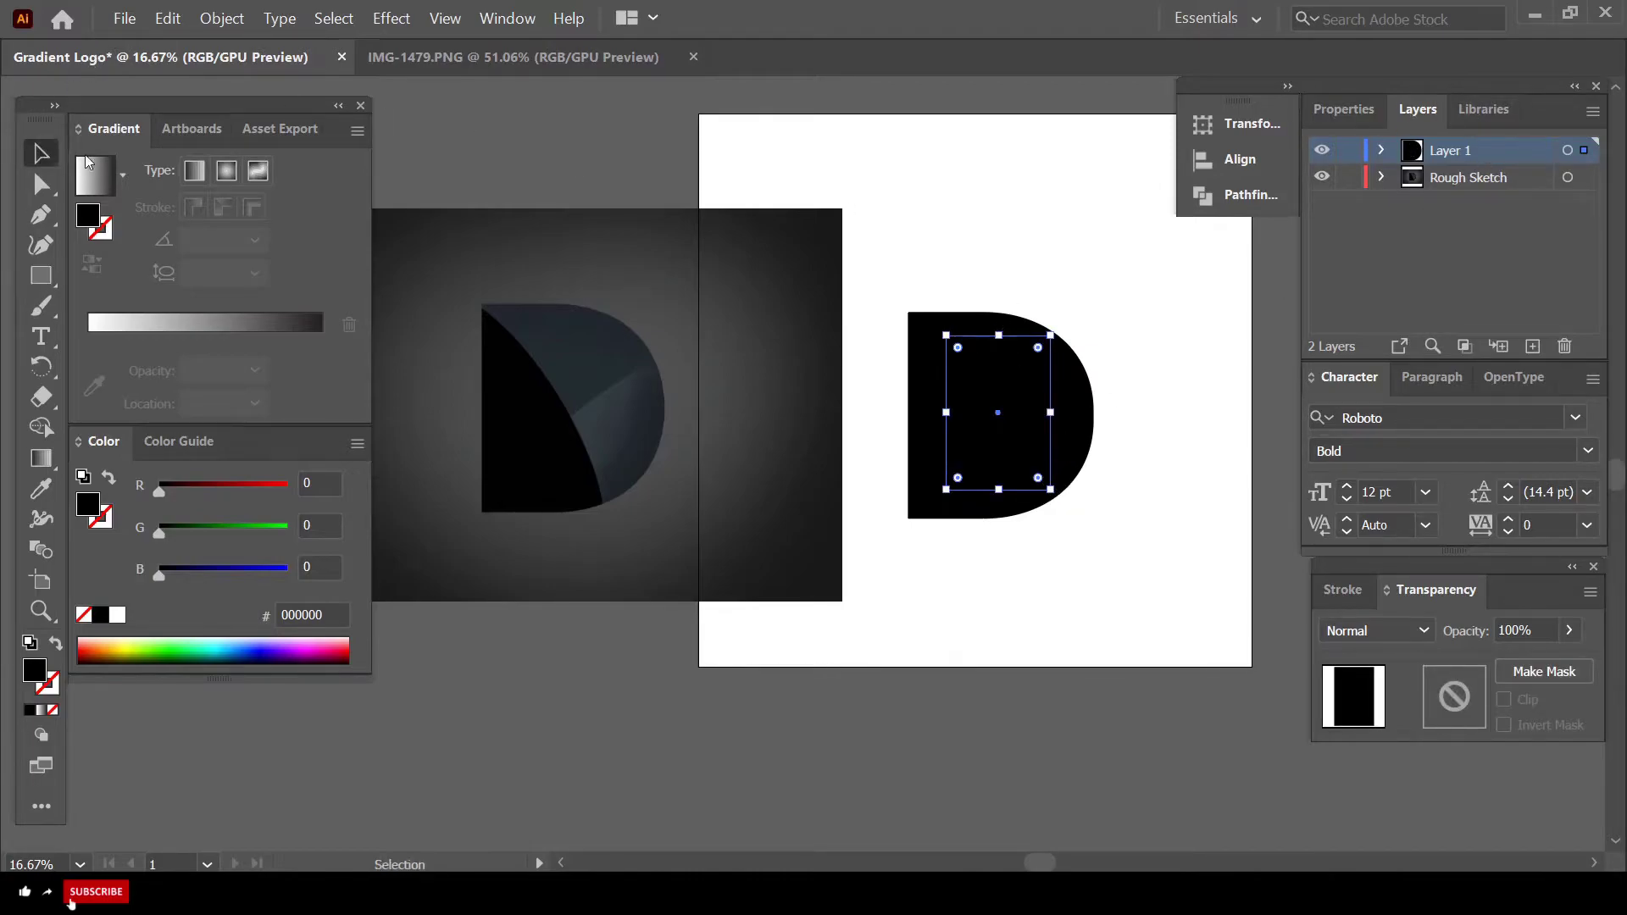
left_click(1150, 242)
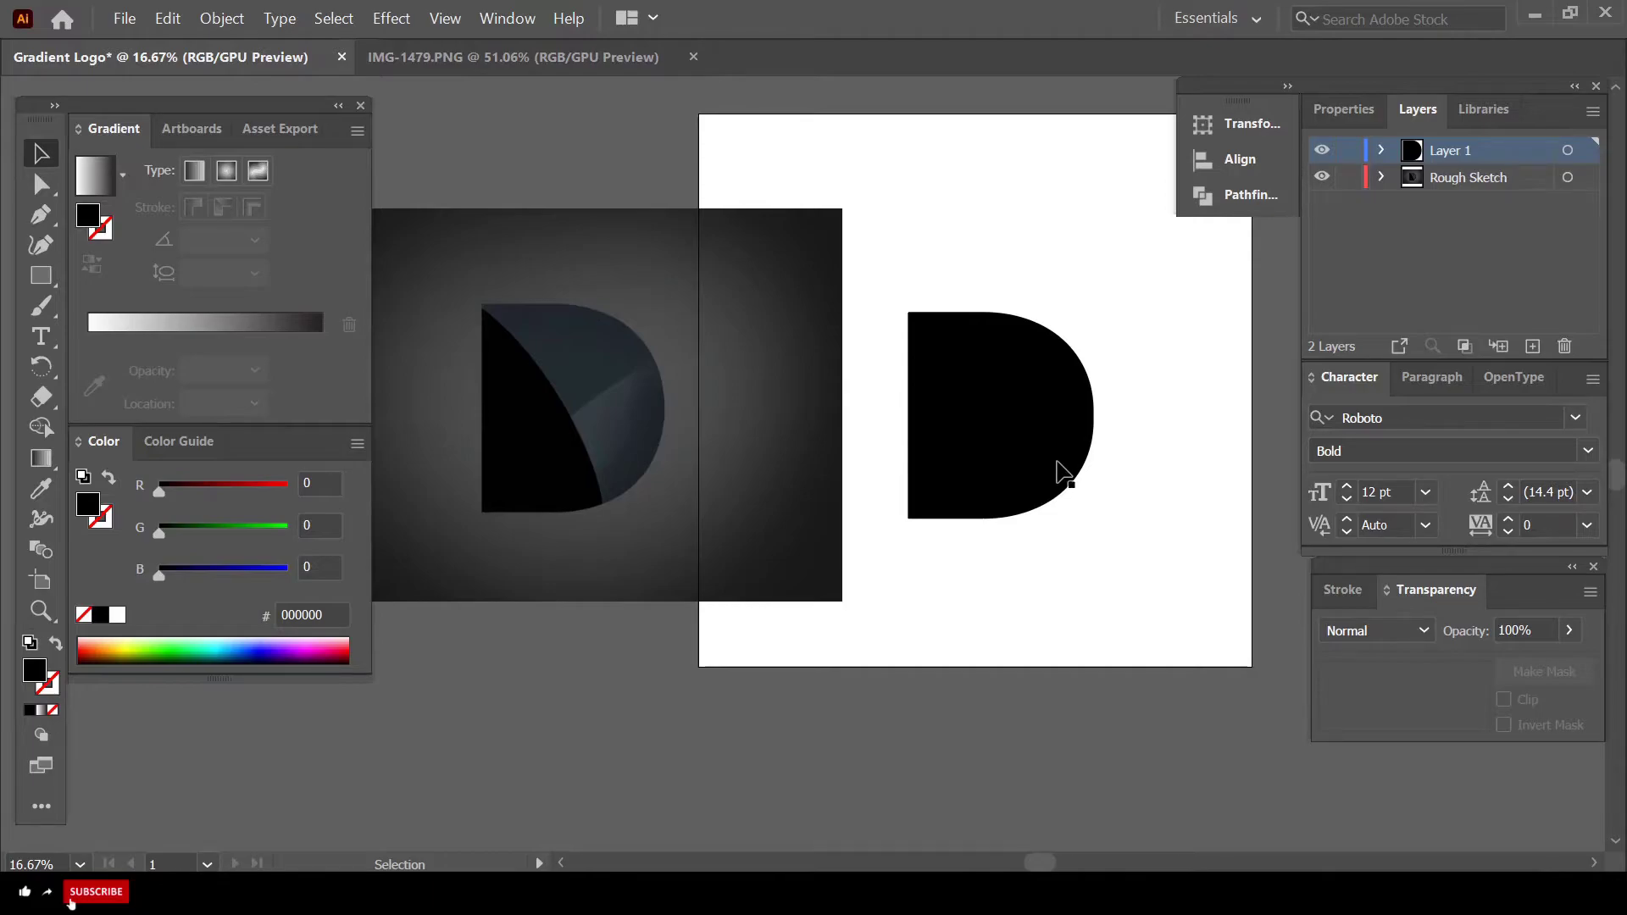
left_click_drag(1075, 443, 1211, 467)
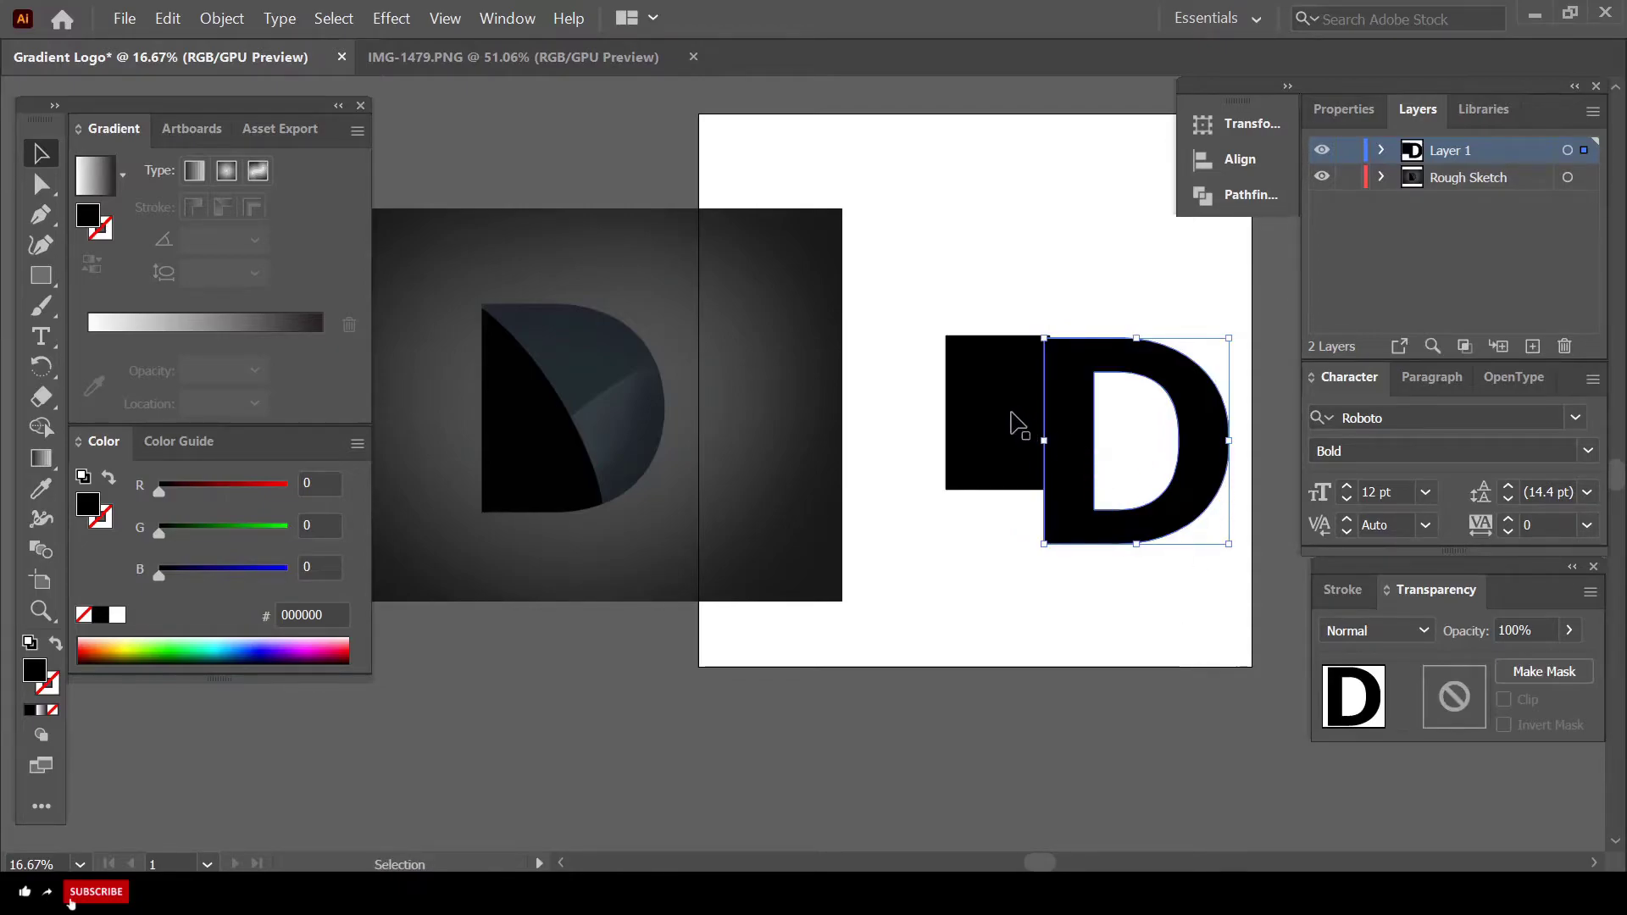
key("ctrl+z")
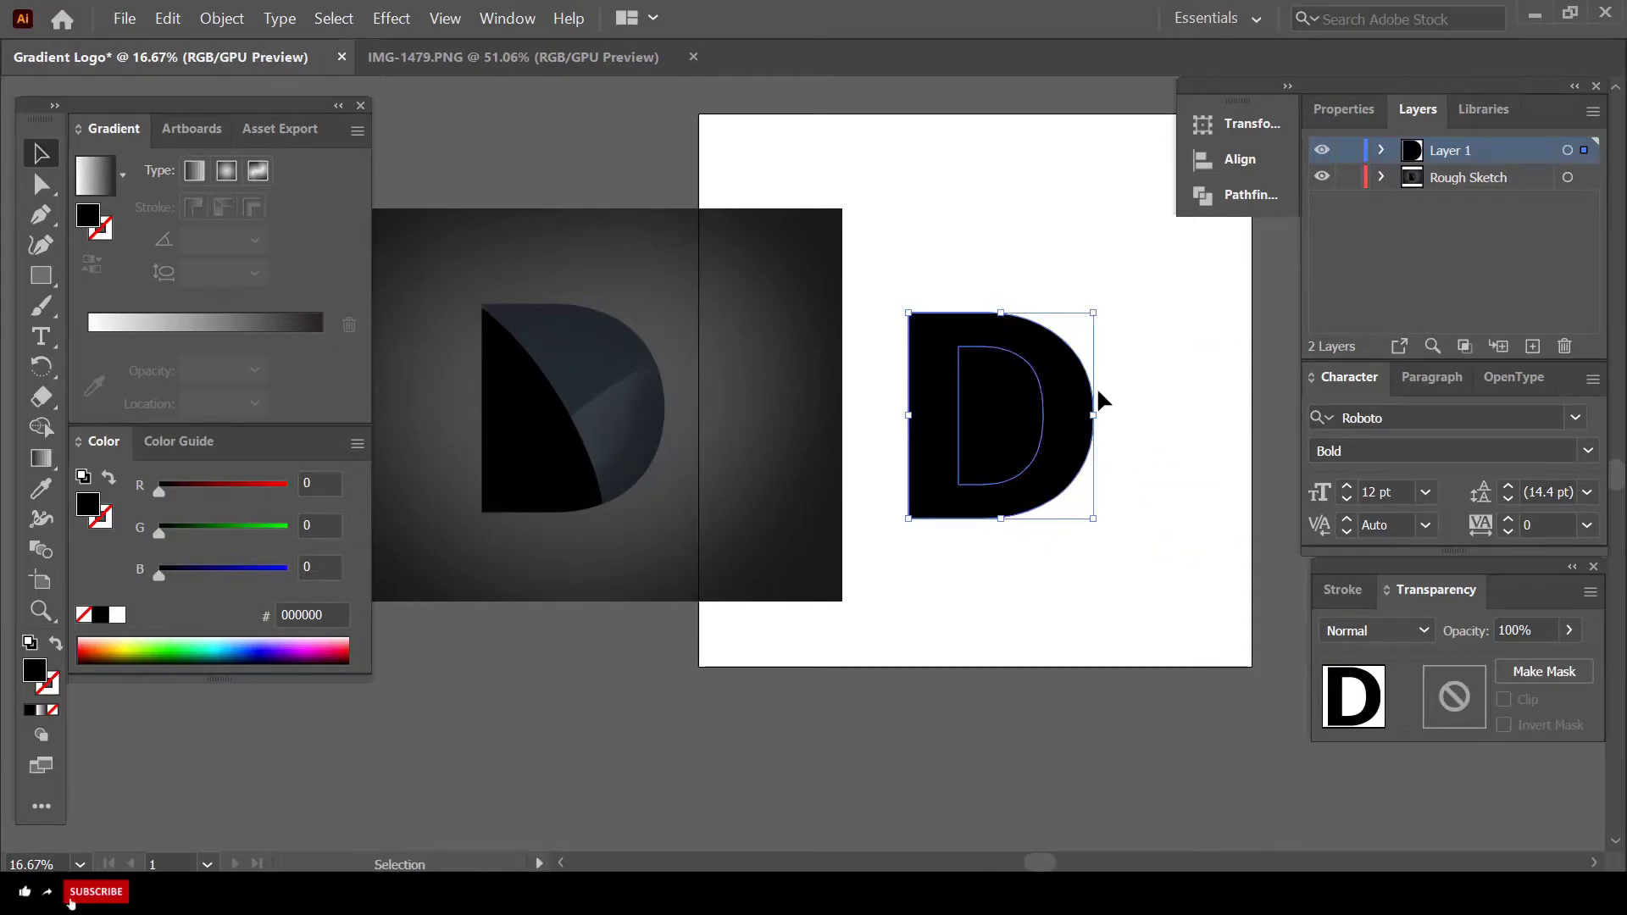
left_click(1103, 391)
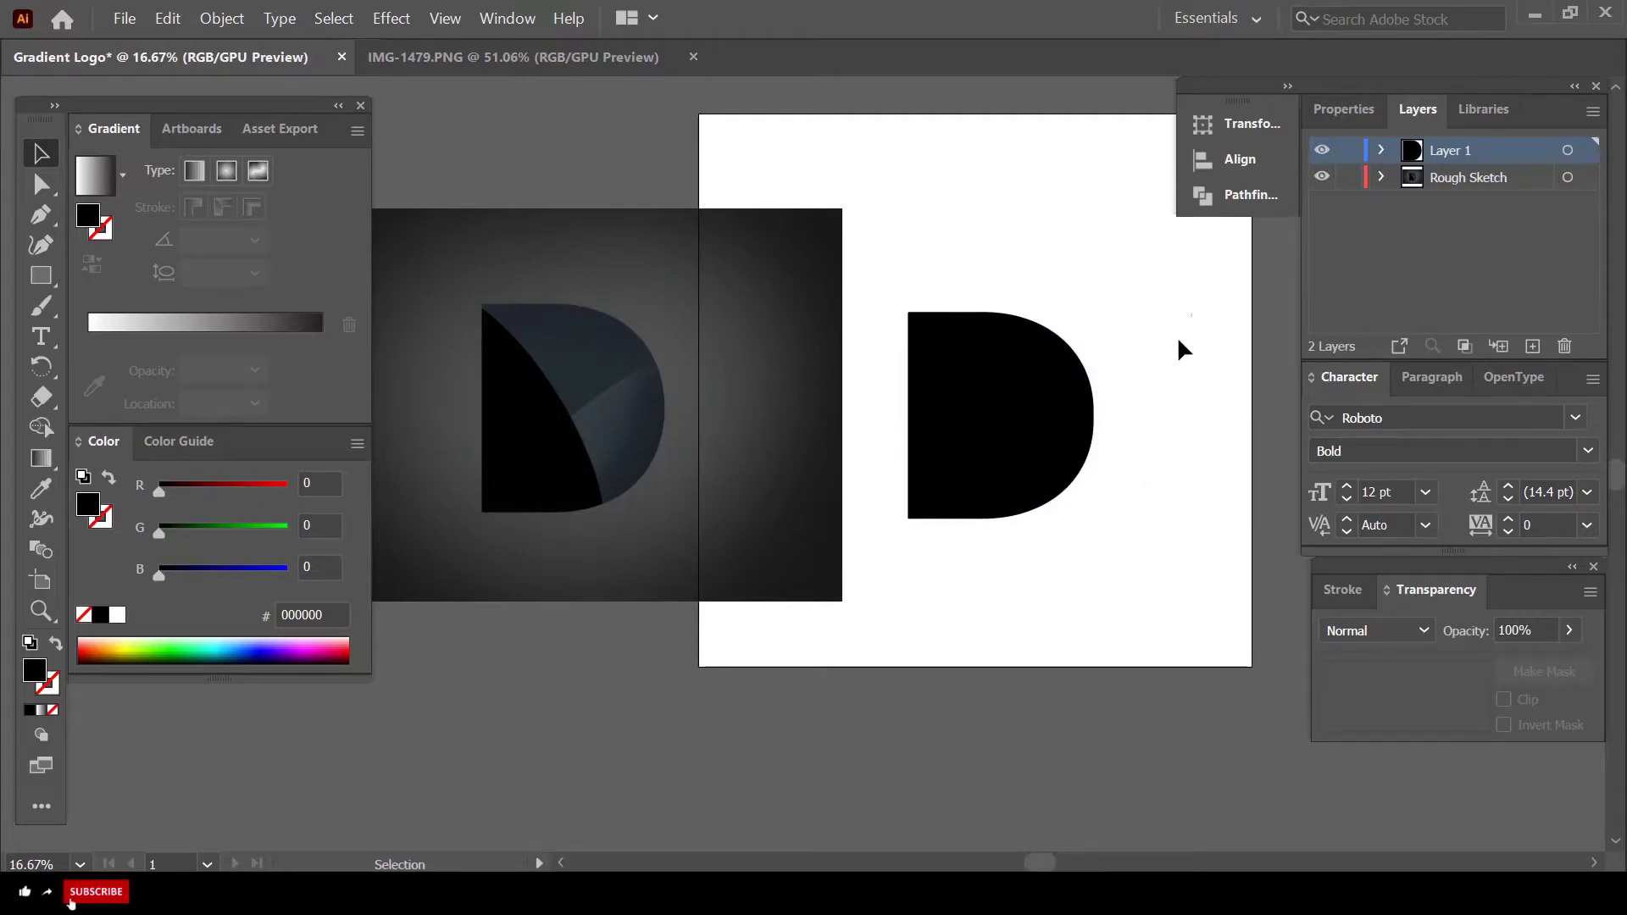
- Merge the outlined D and the rectangle into one solid D shape with the Shape Builder tool
left_click_drag(1190, 314, 908, 600)
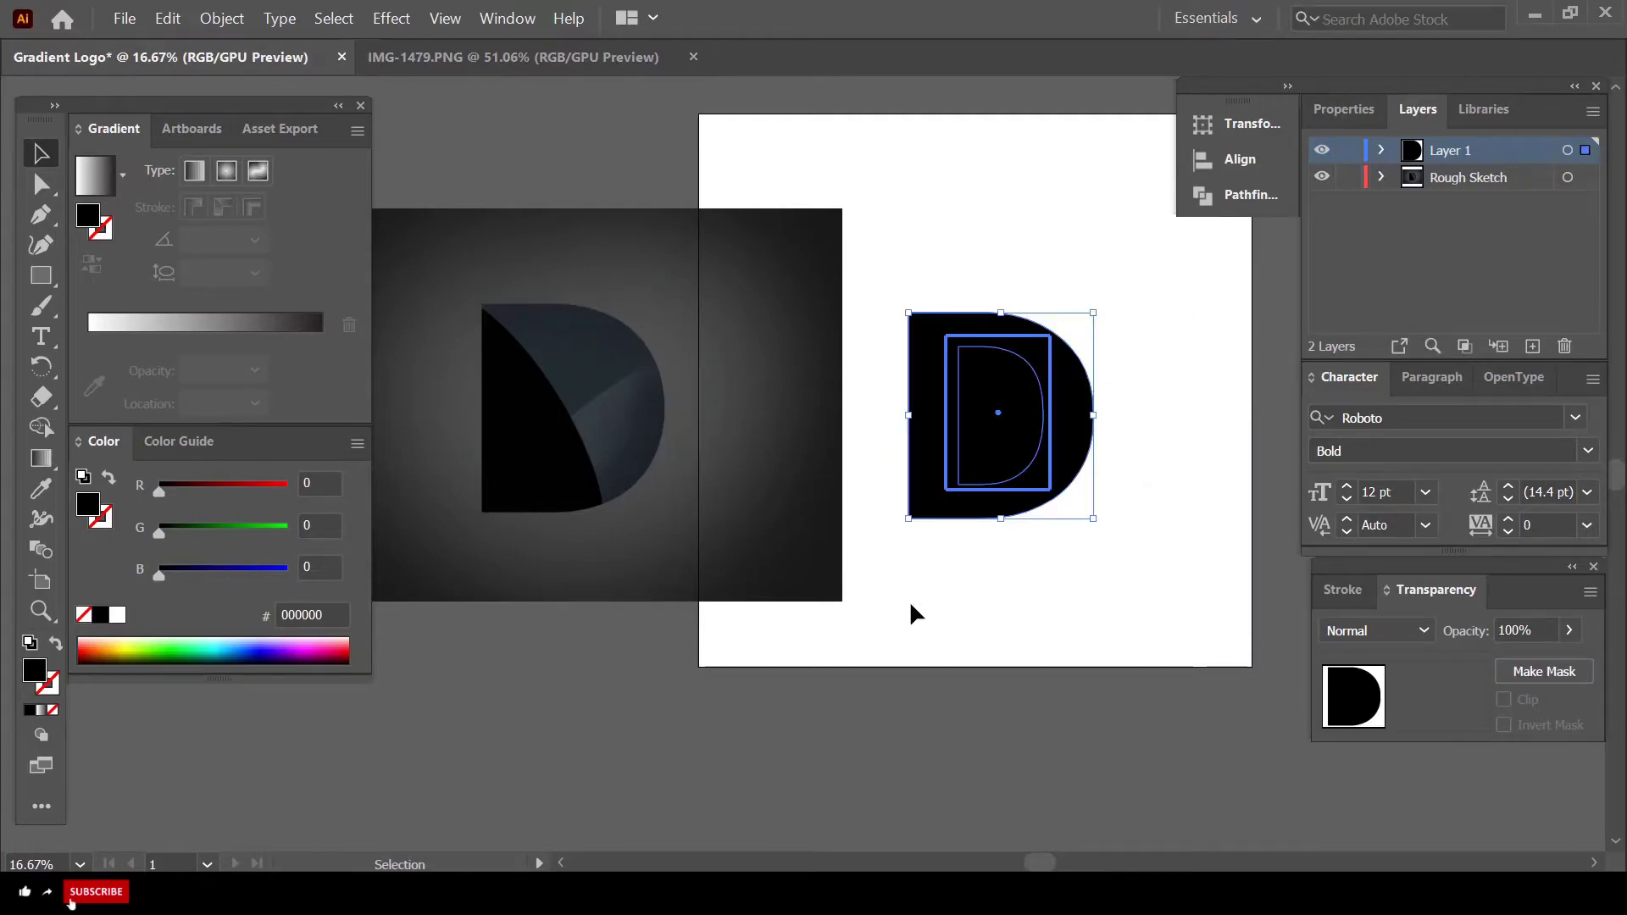
left_click(39, 429)
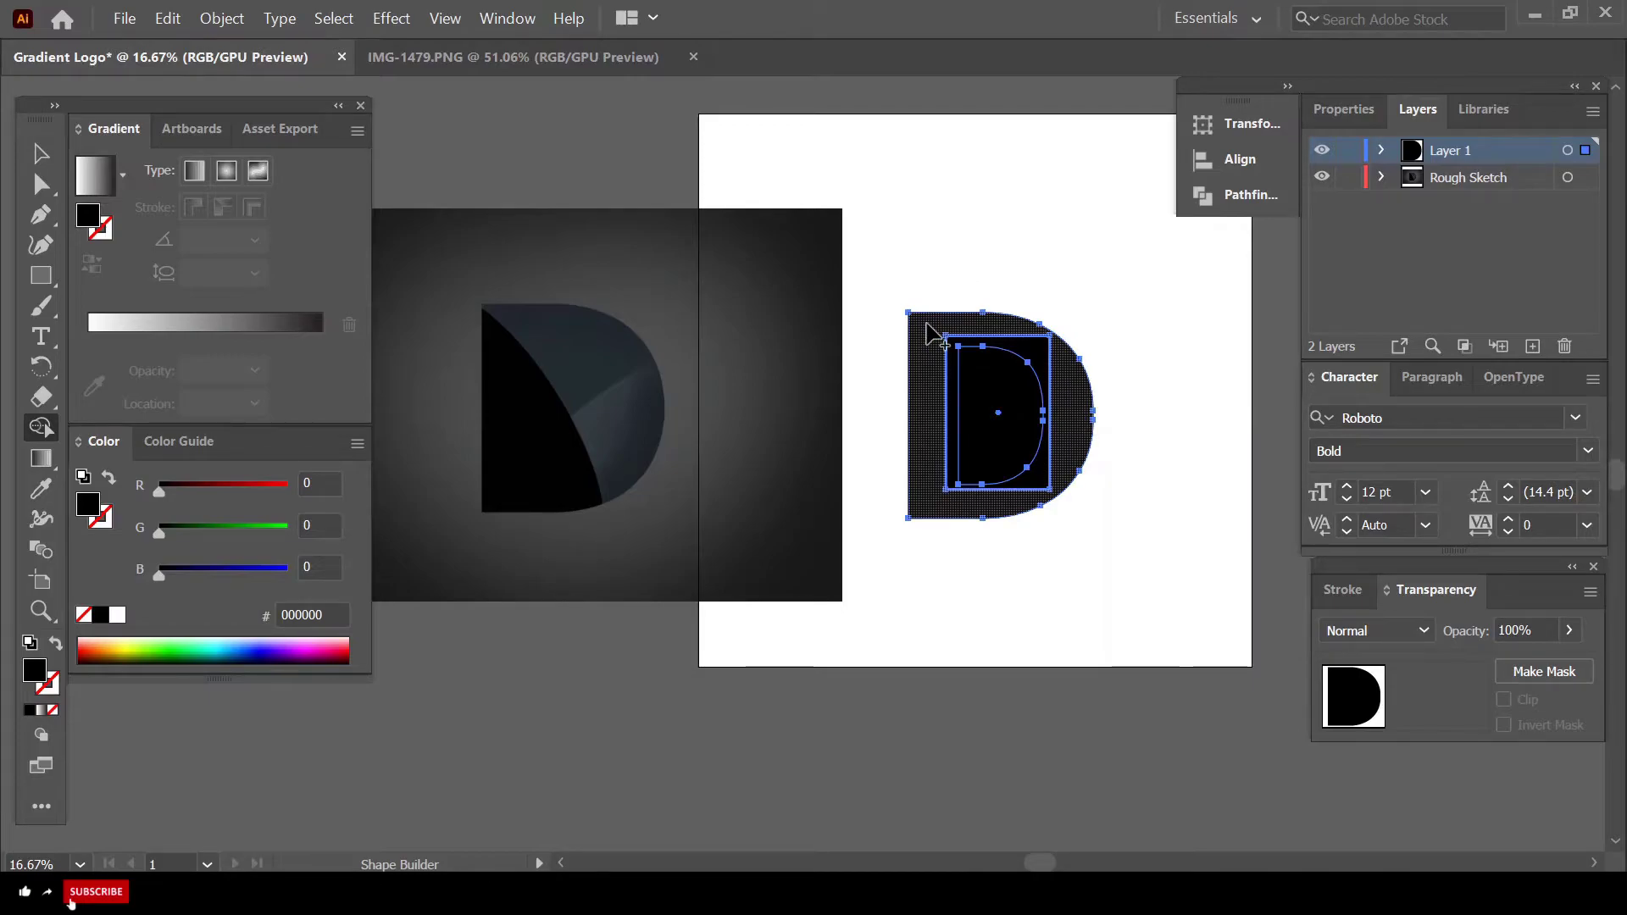
left_click_drag(932, 339, 1036, 436)
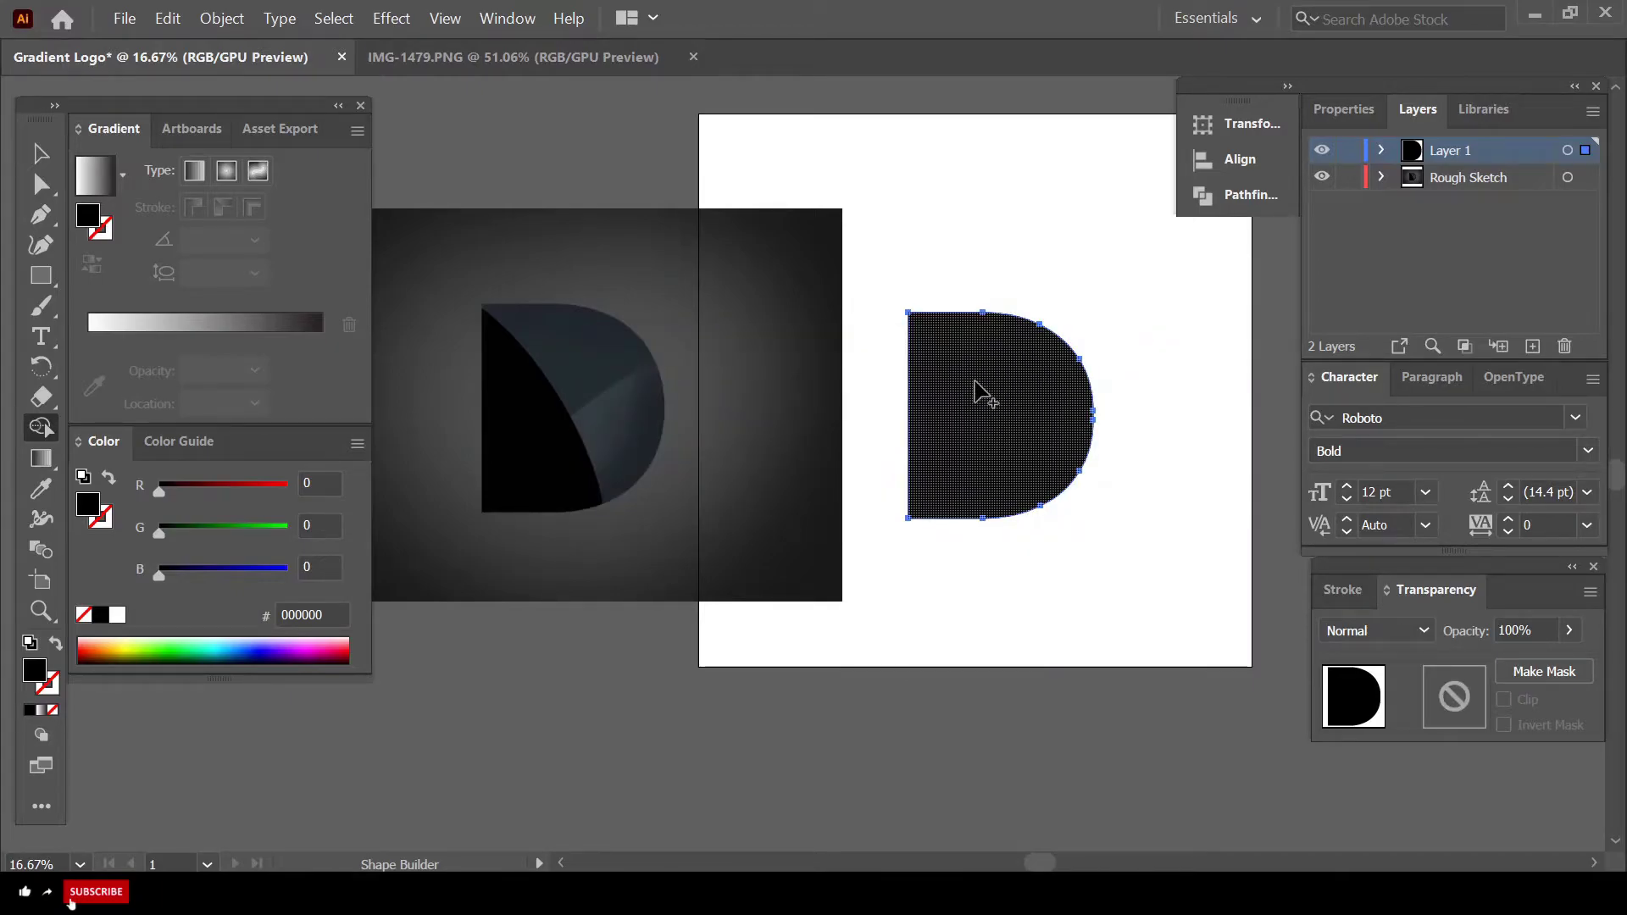
- Move the solid D shape slightly higher, near the artboard's centre beside the reference image, and leave it selected
left_click(42, 162)
left_click_drag(1051, 413, 1075, 400)
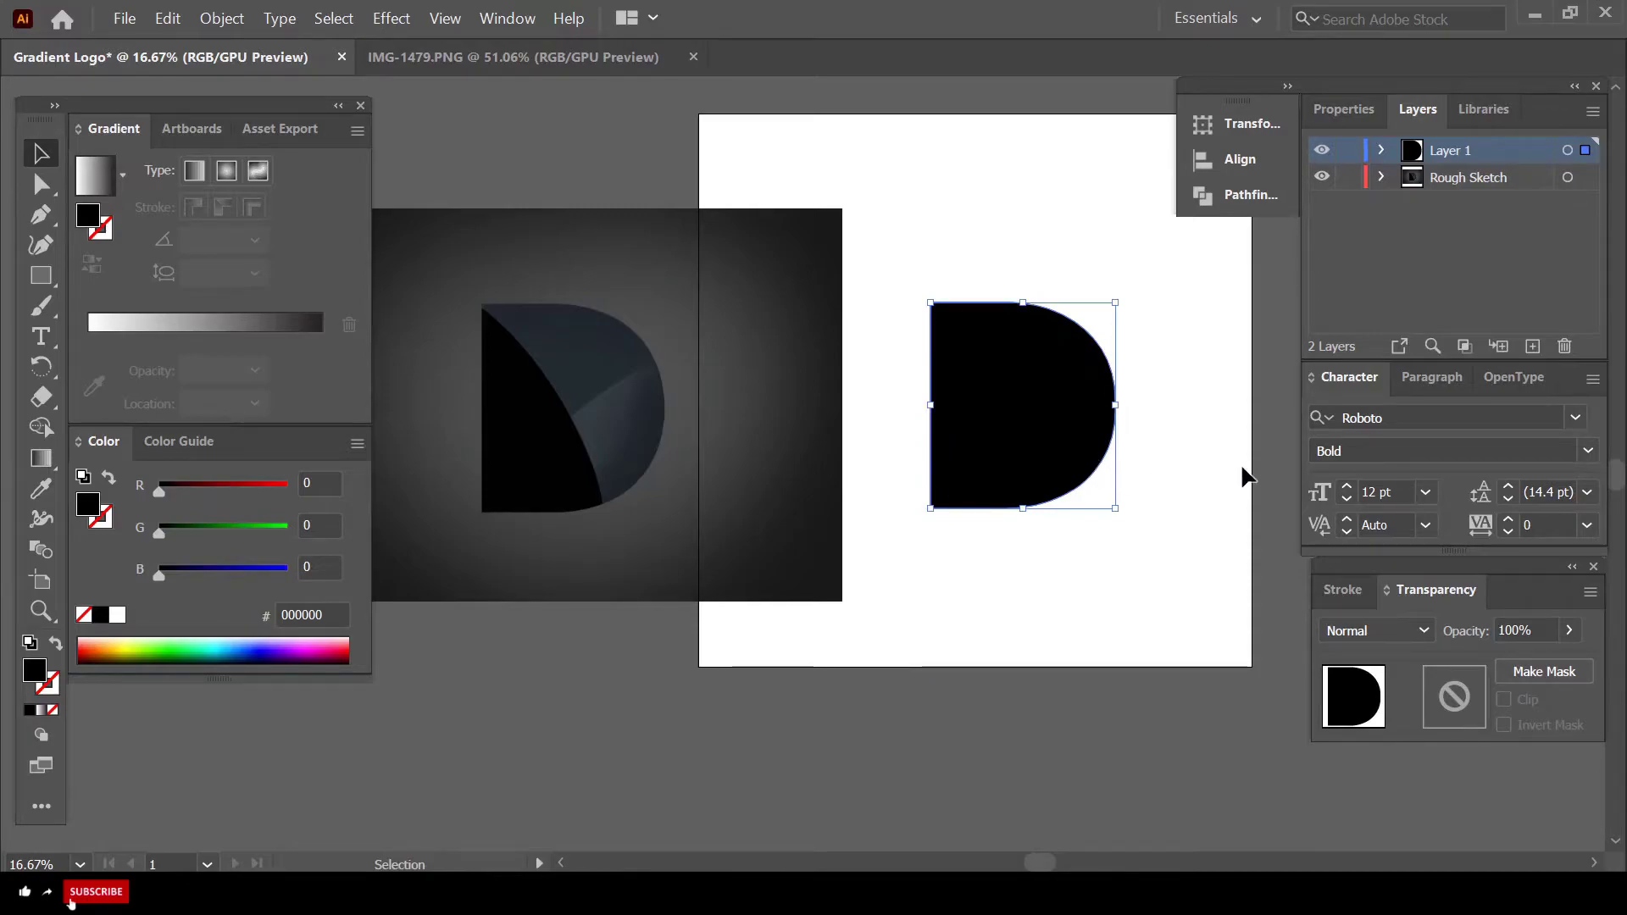
left_click(1165, 471)
left_click_drag(1102, 473, 1073, 449)
left_click(1102, 461)
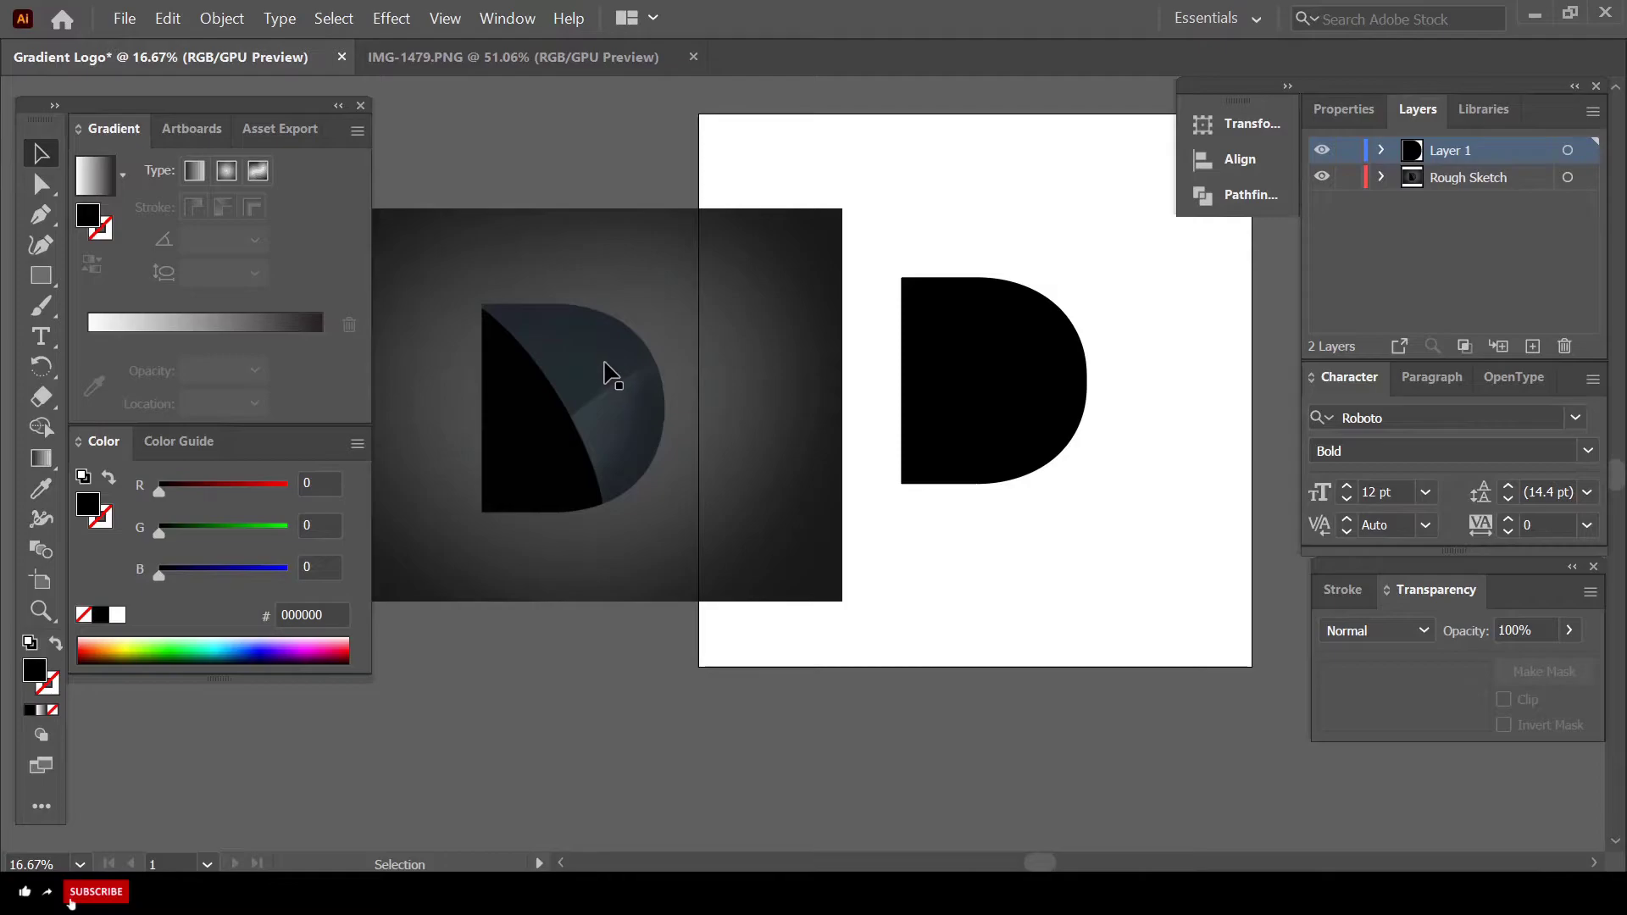
left_click(1029, 371)
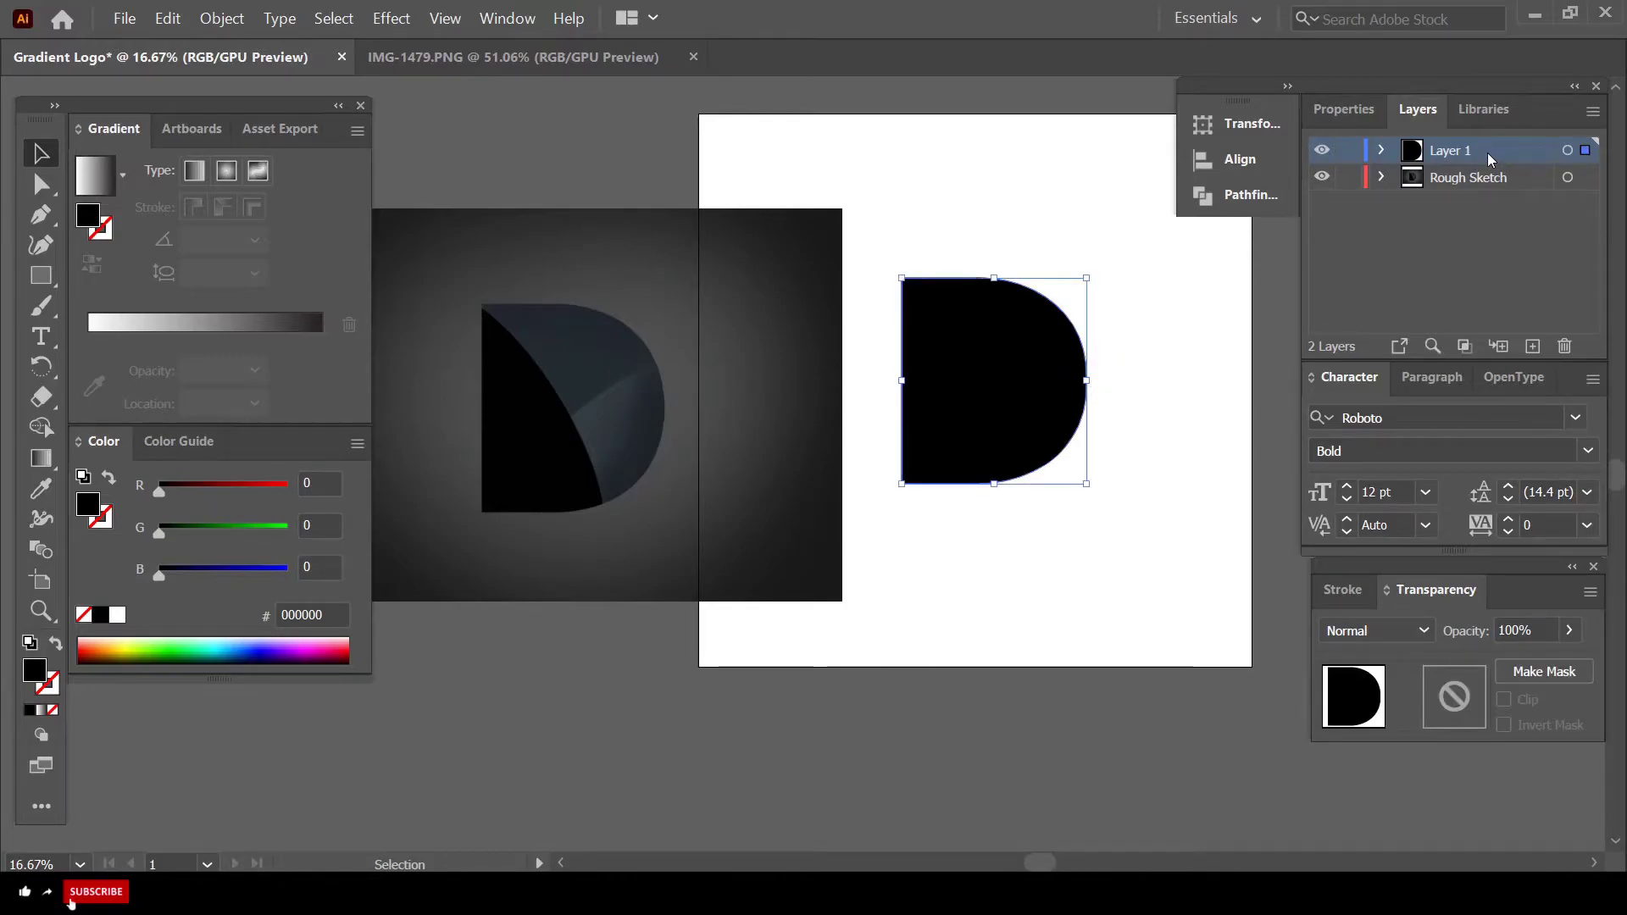
- Duplicate Layer 1 twice, hide both copies, and make the original Layer 1 the active layer
left_click_drag(1487, 152, 1536, 346)
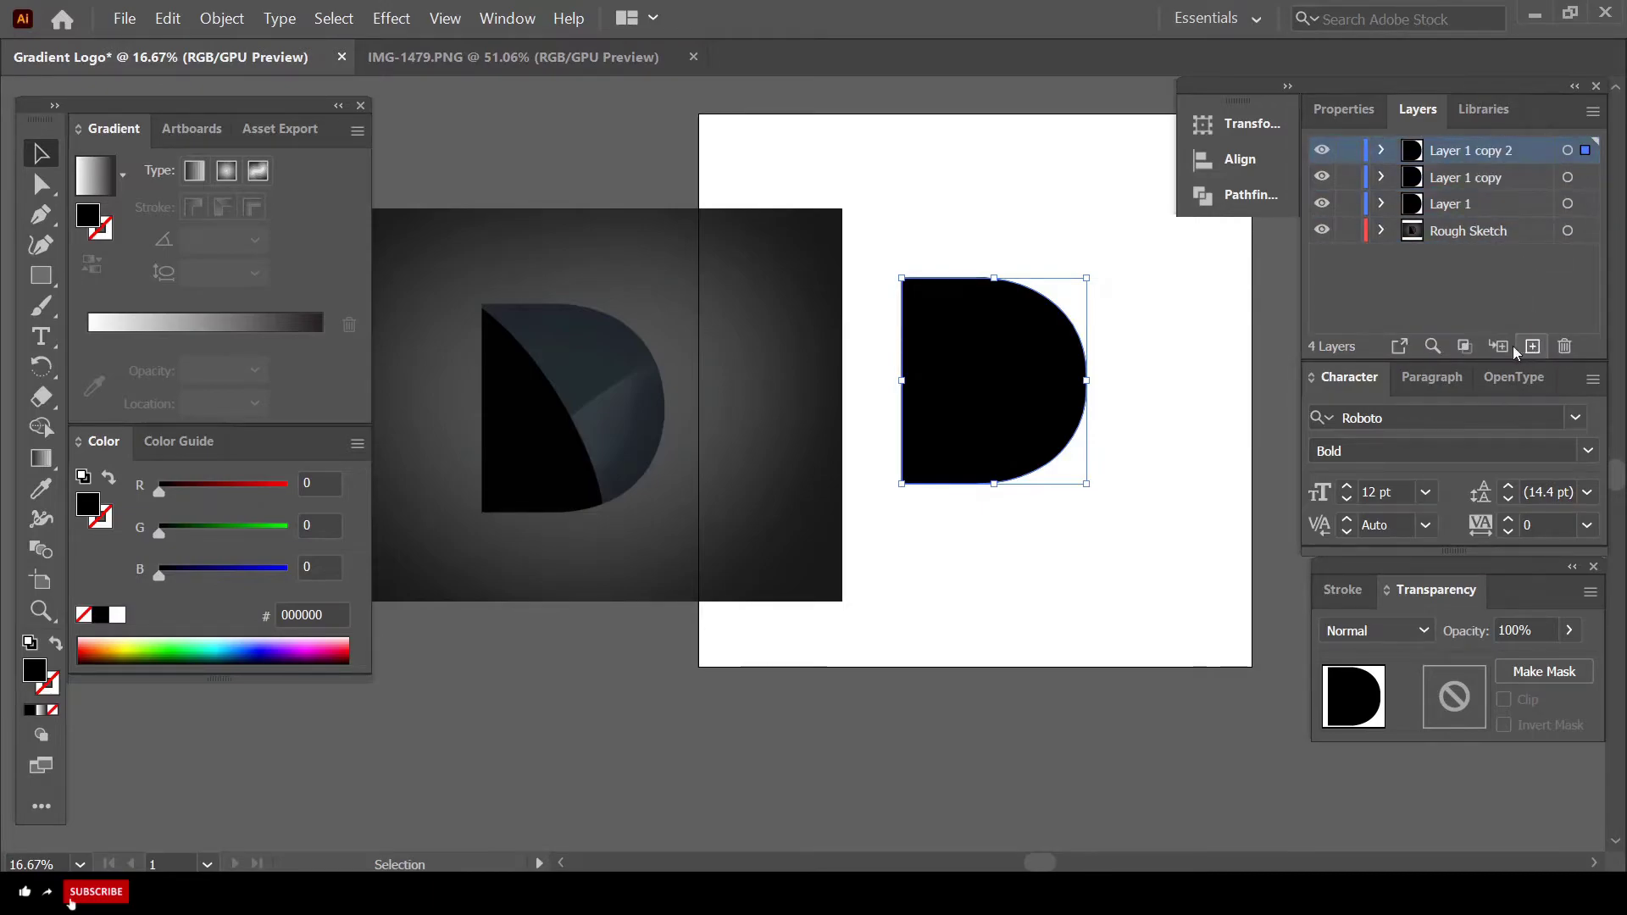
left_click(1322, 177)
left_click(1322, 150)
left_click(1440, 212)
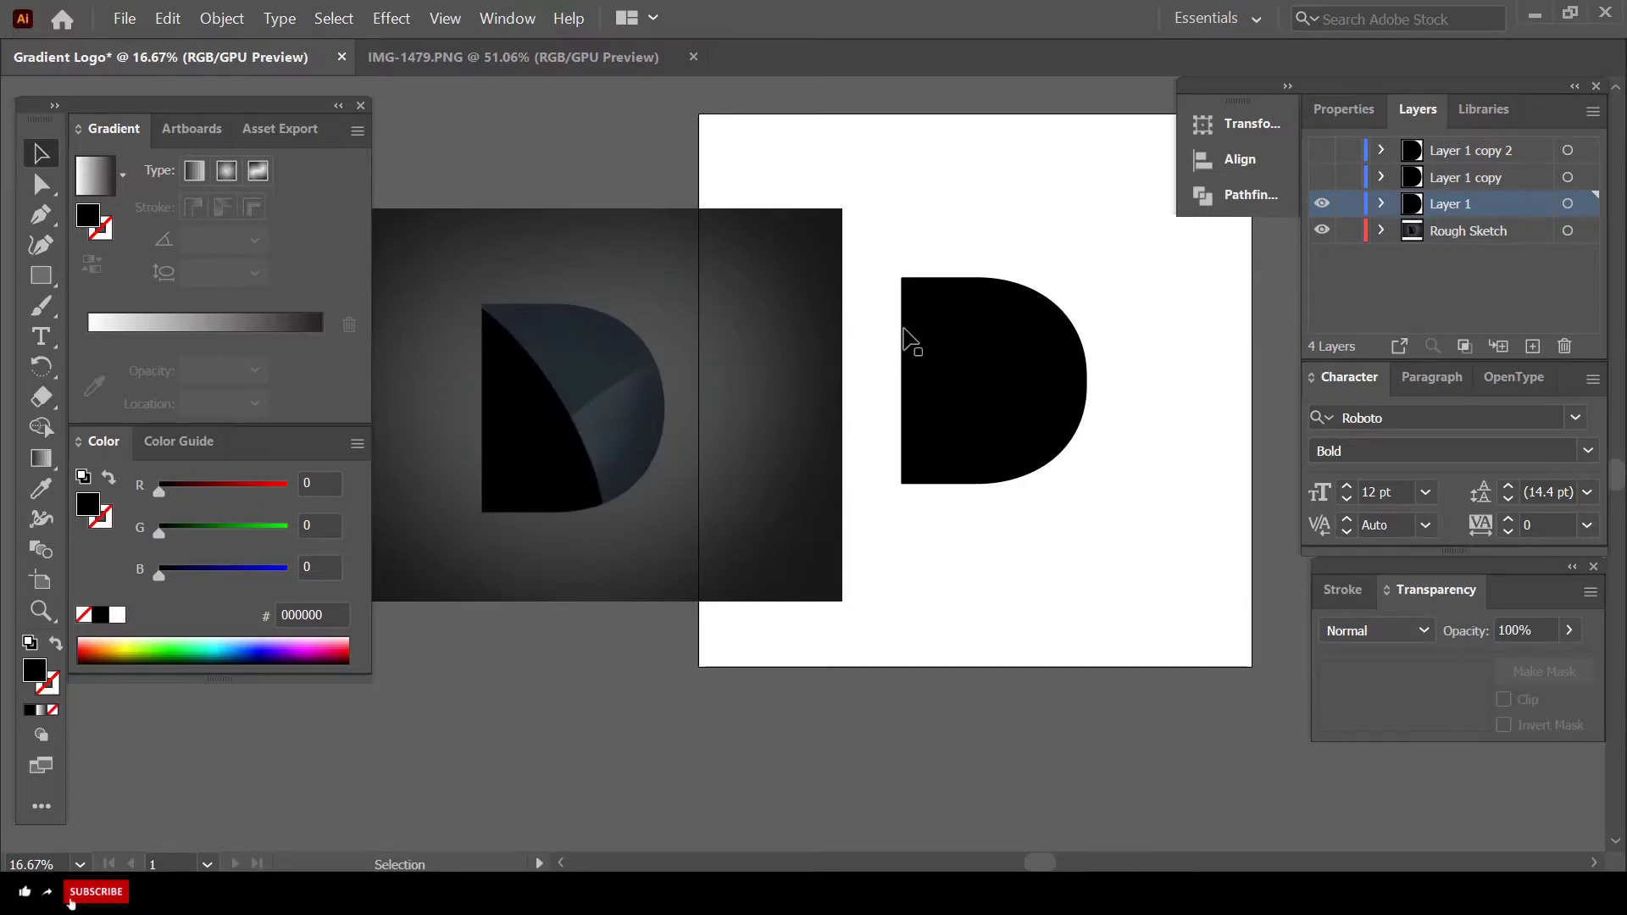
- Draw a curved path with the Curvature tool from just outside the D's upper-left corner, through its middle, to below its lower-right curve
scroll(1104, 304, "up", 2)
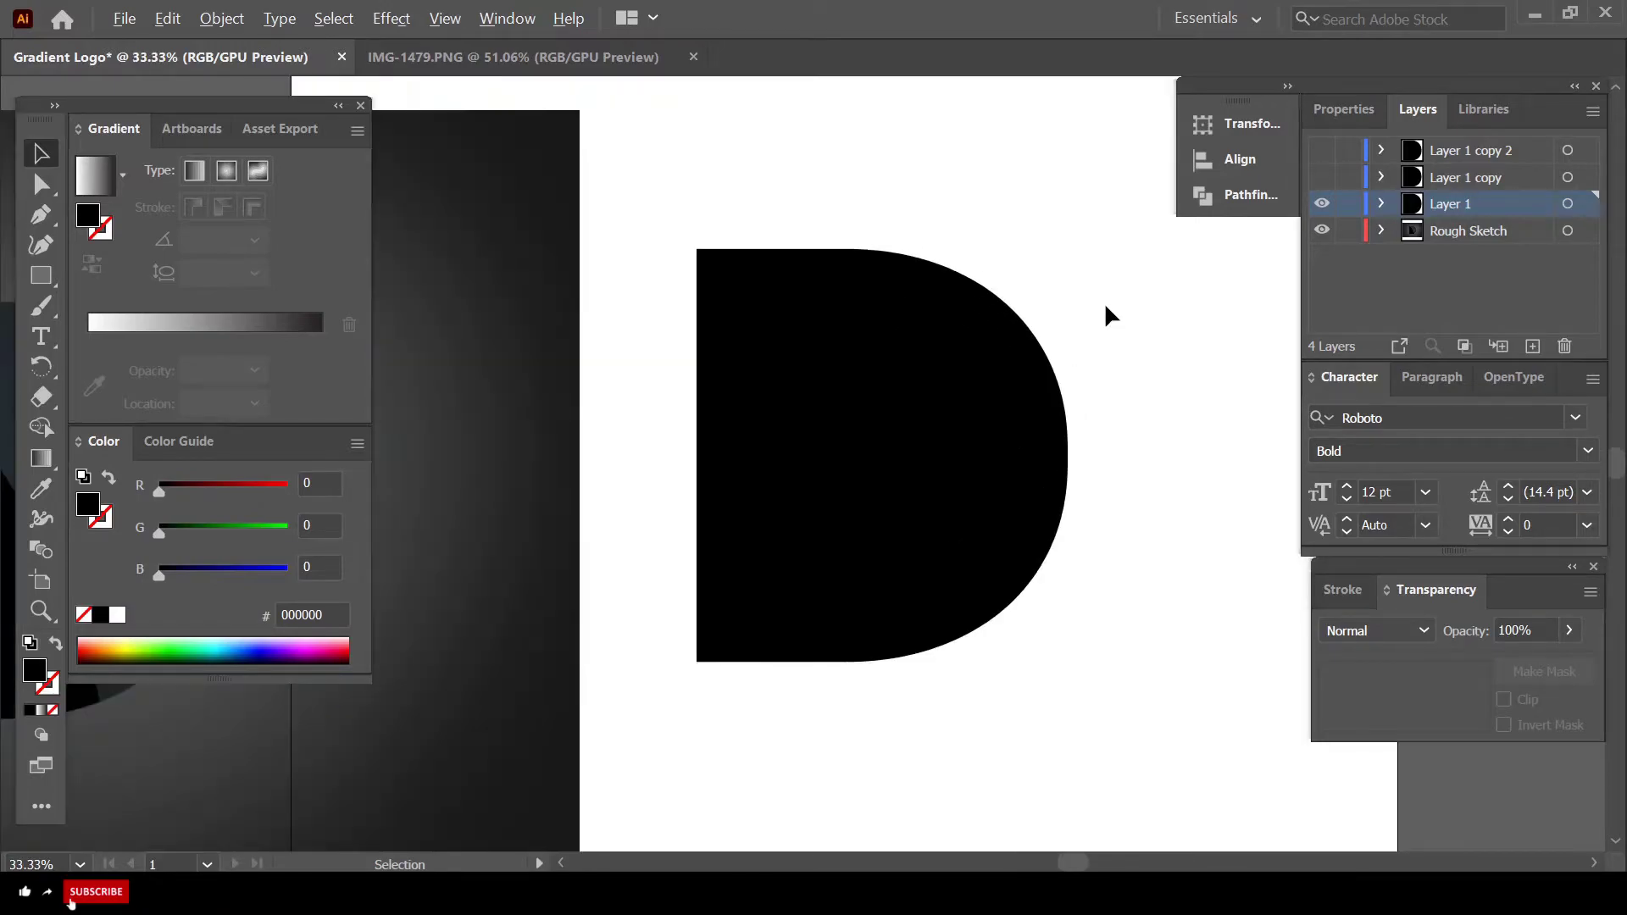
scroll(923, 332, "down", 2)
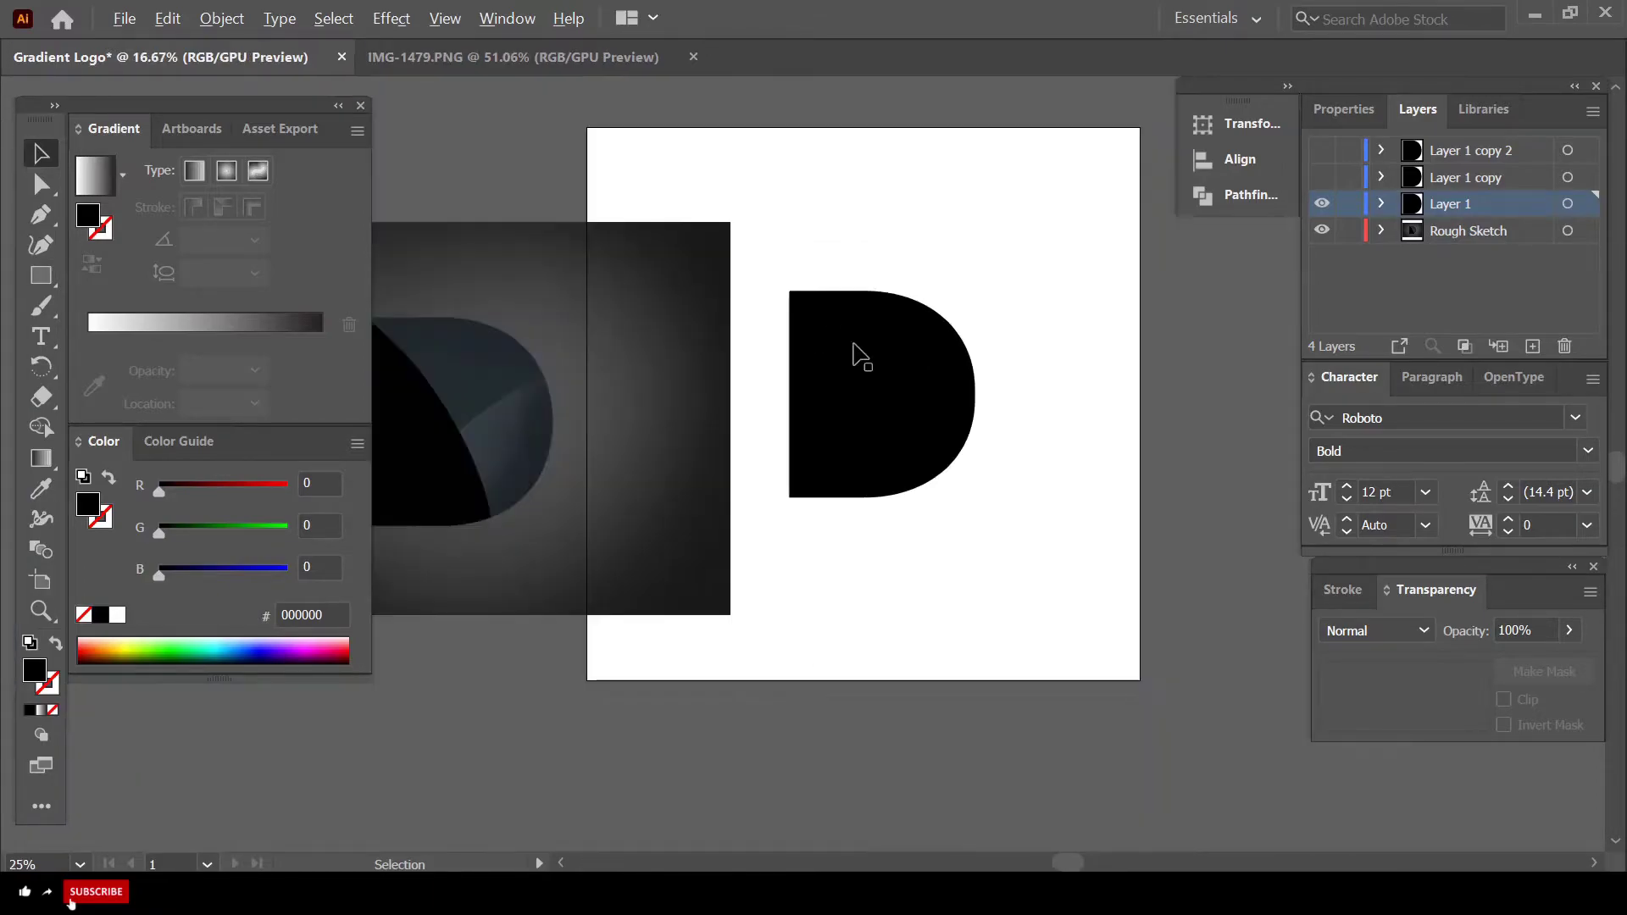
scroll(900, 335, "up", 1)
scroll(669, 343, "down", 1)
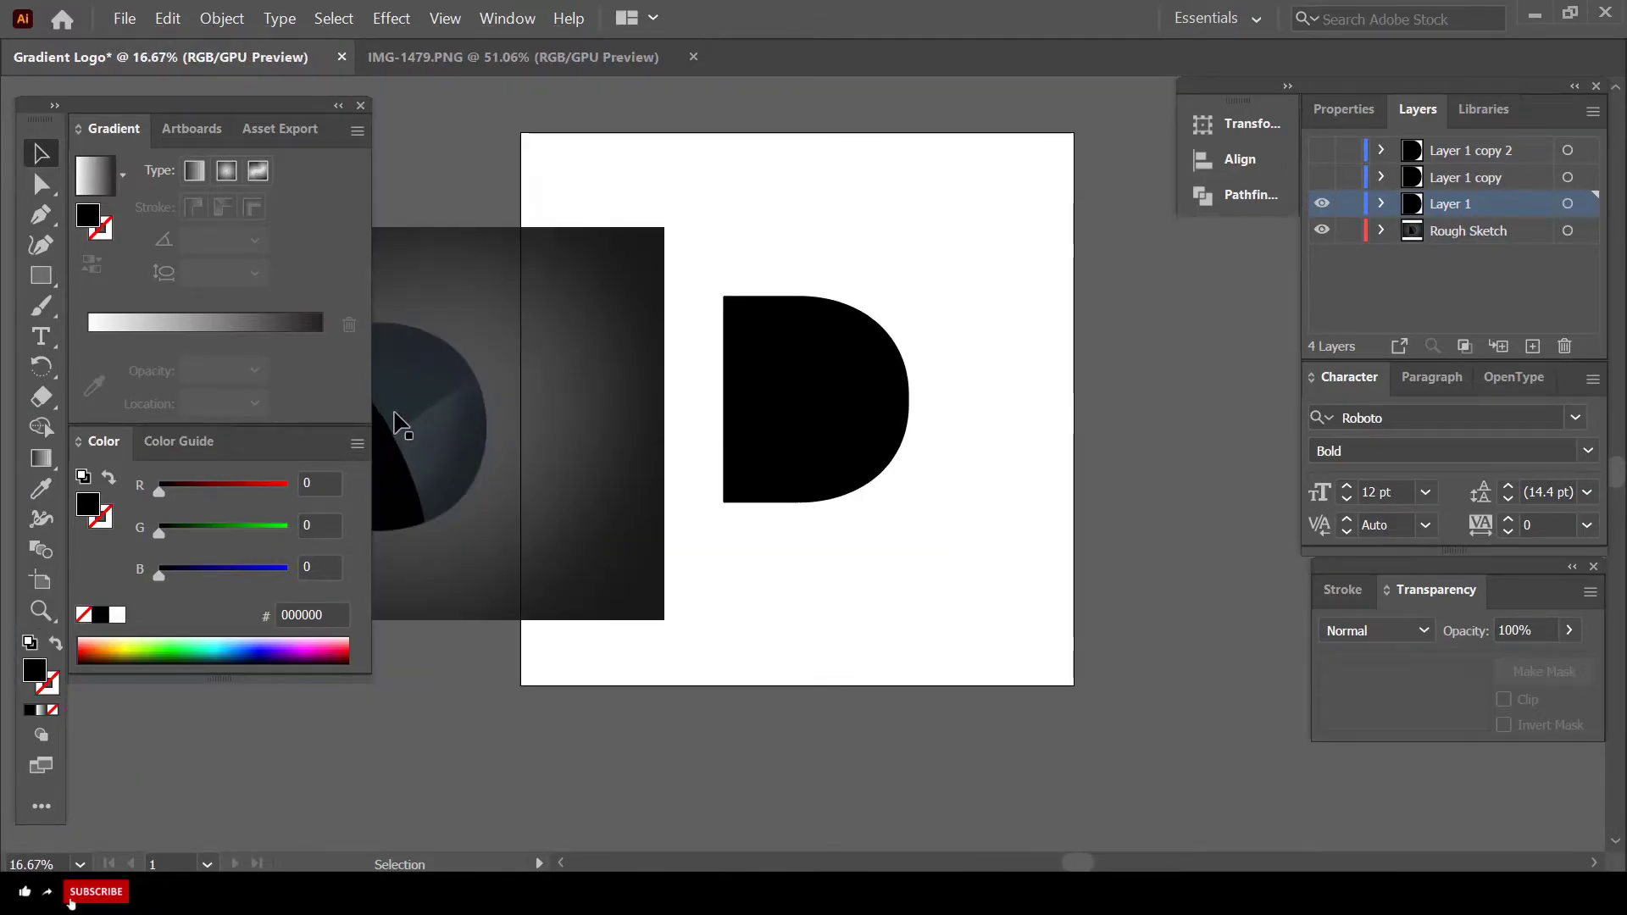
scroll(887, 415, "up", 1)
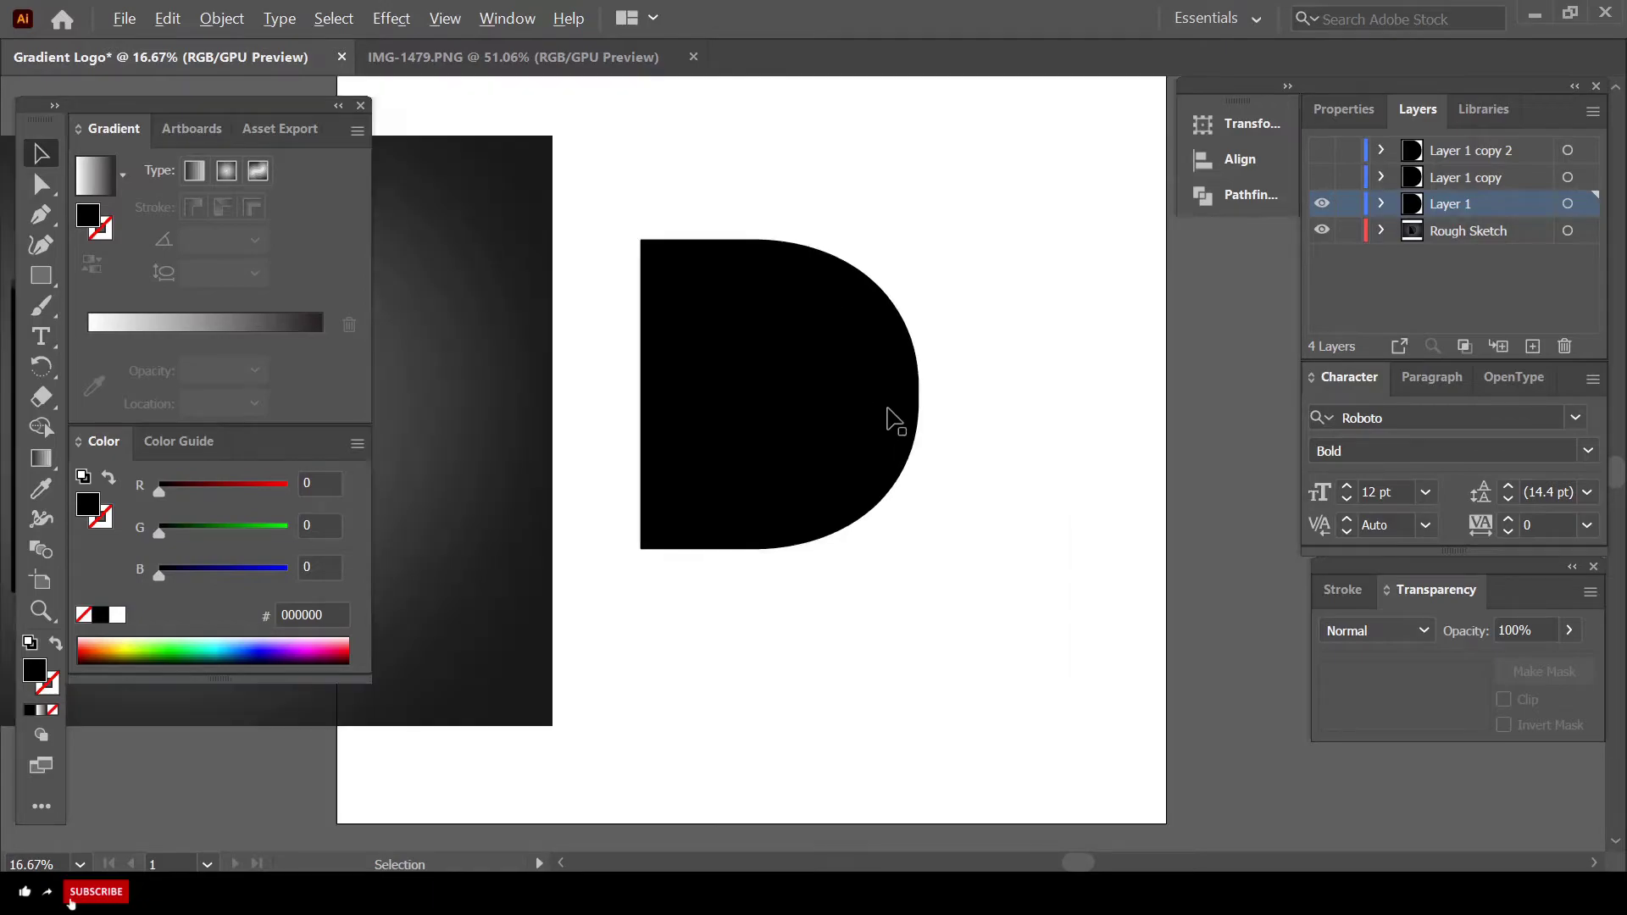
left_click(39, 252)
scroll(791, 247, "up", 1)
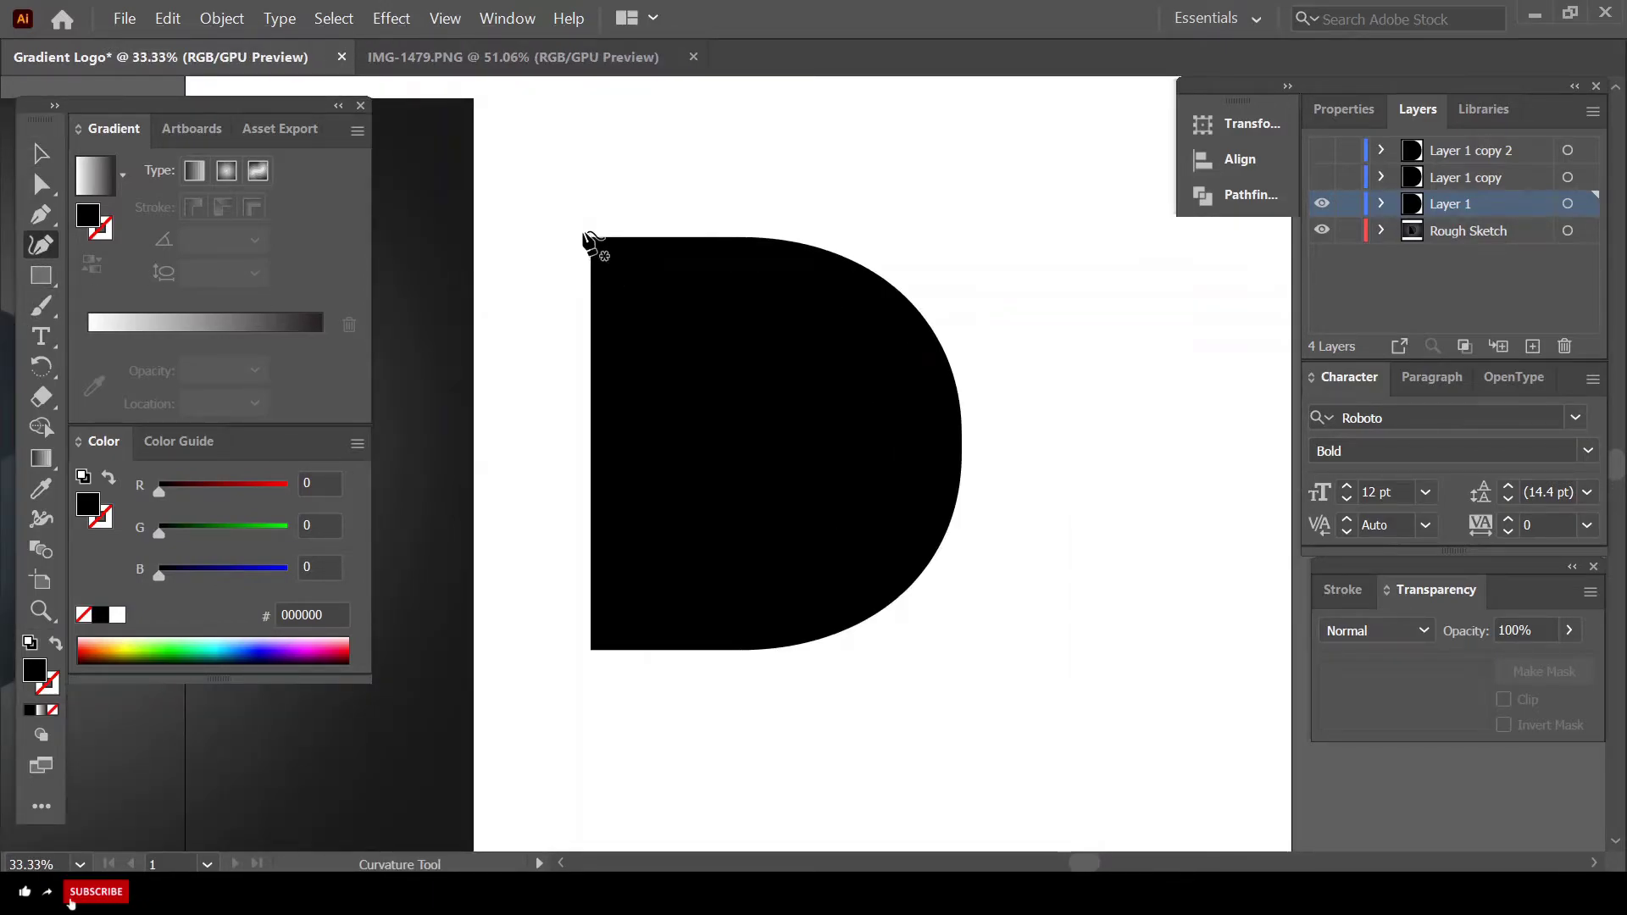
scroll(589, 240, "up", 2)
scroll(581, 211, "down", 1)
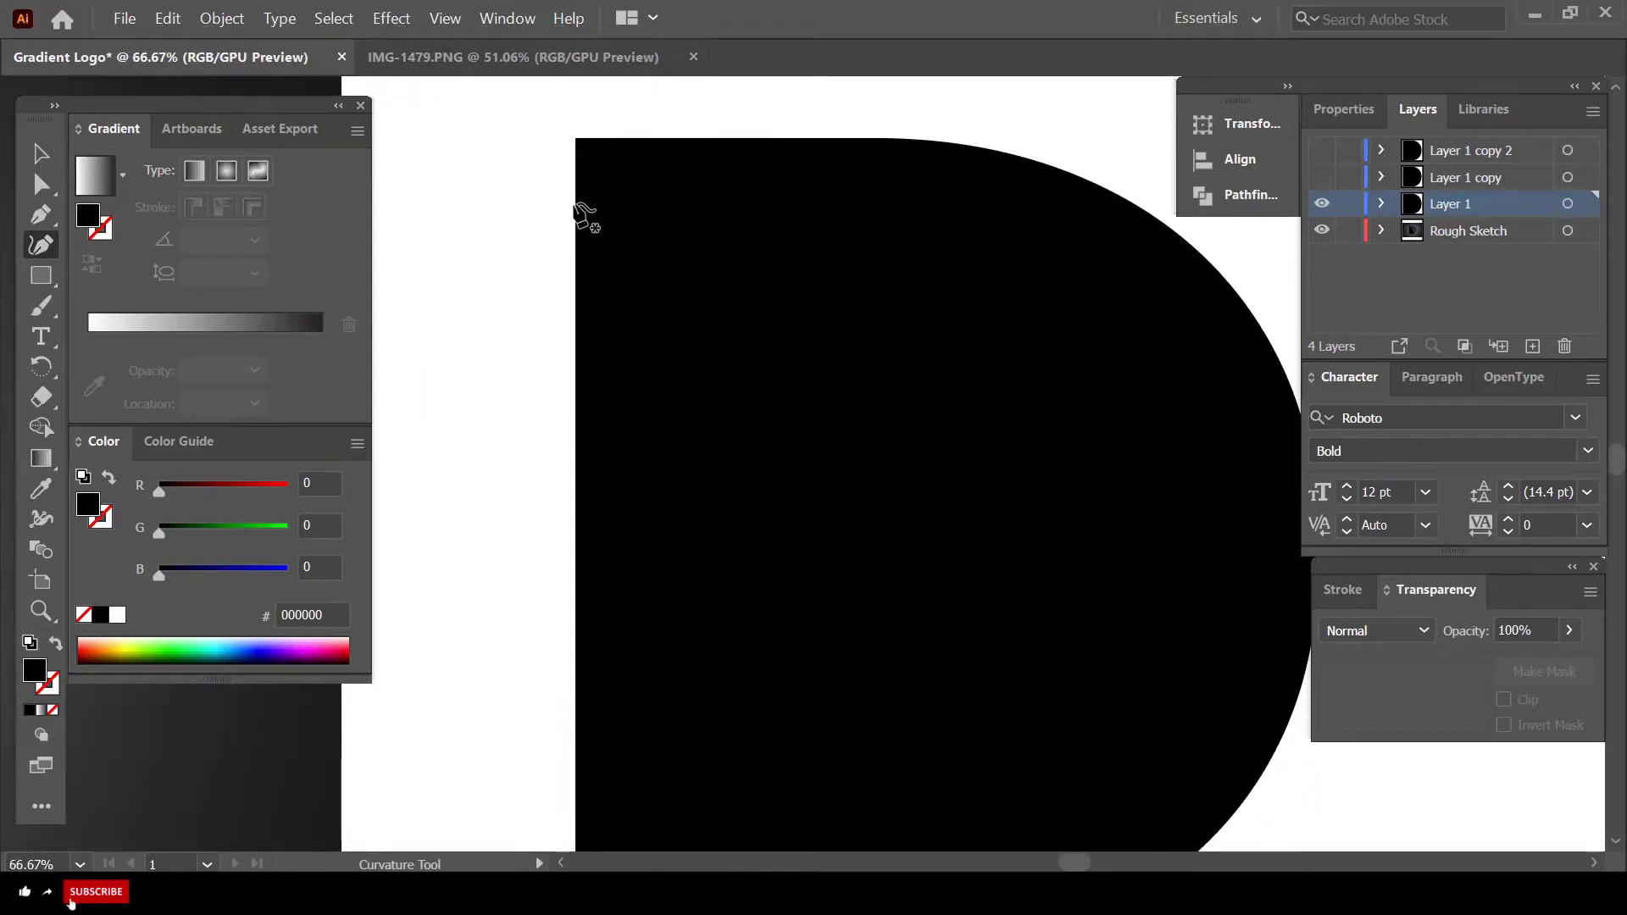
scroll(668, 204, "down", 1)
left_click(582, 138)
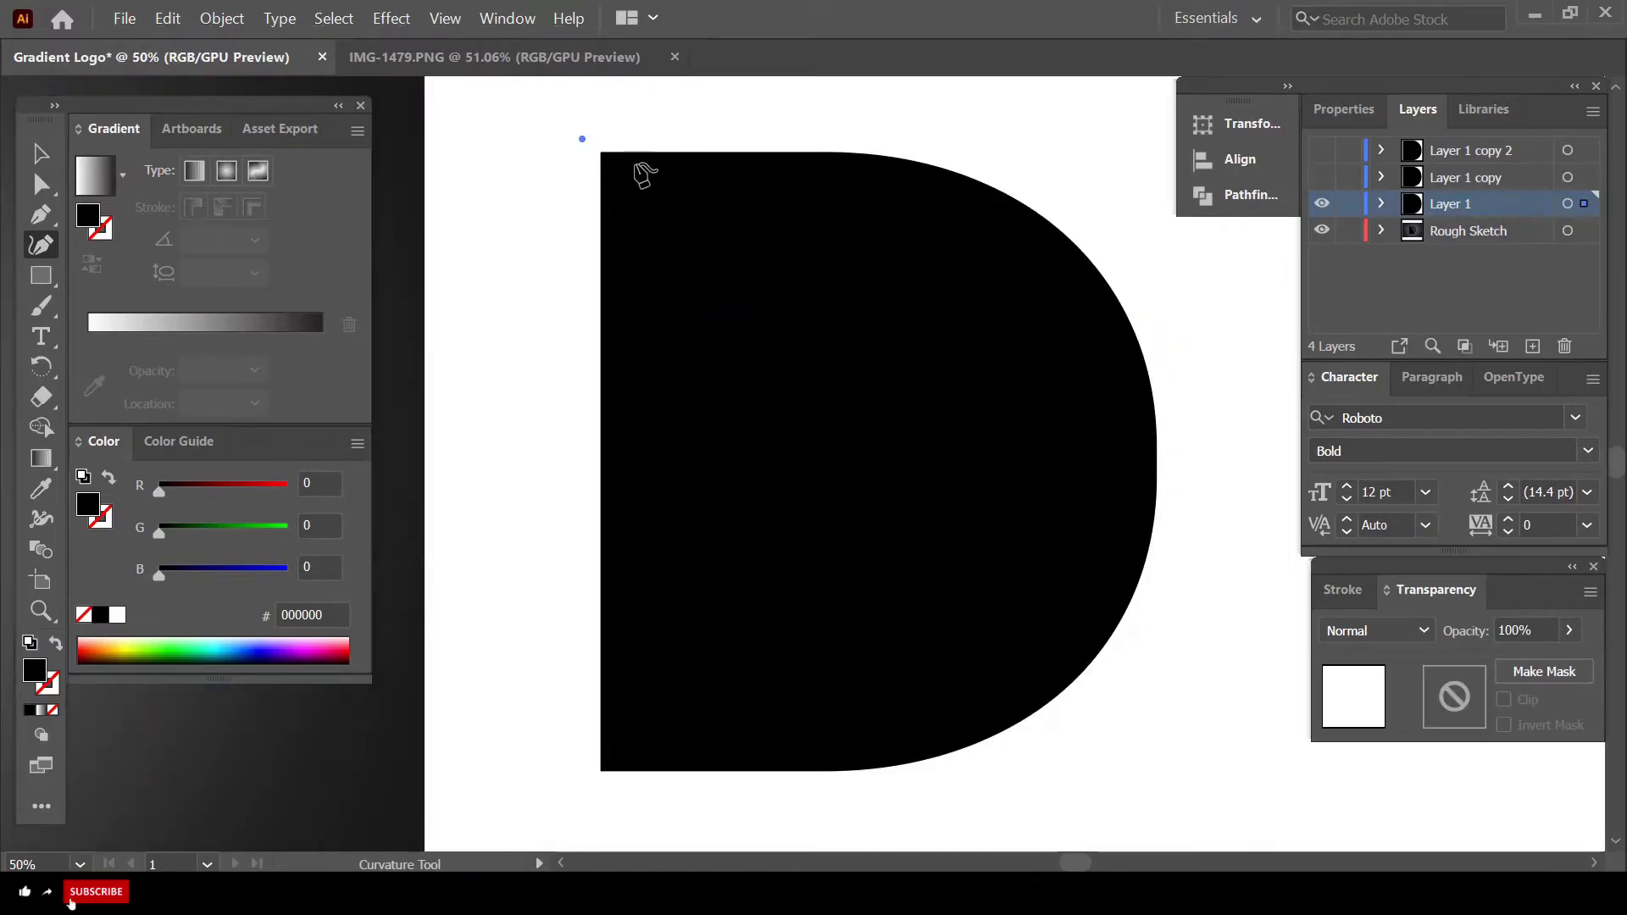
left_click(844, 387)
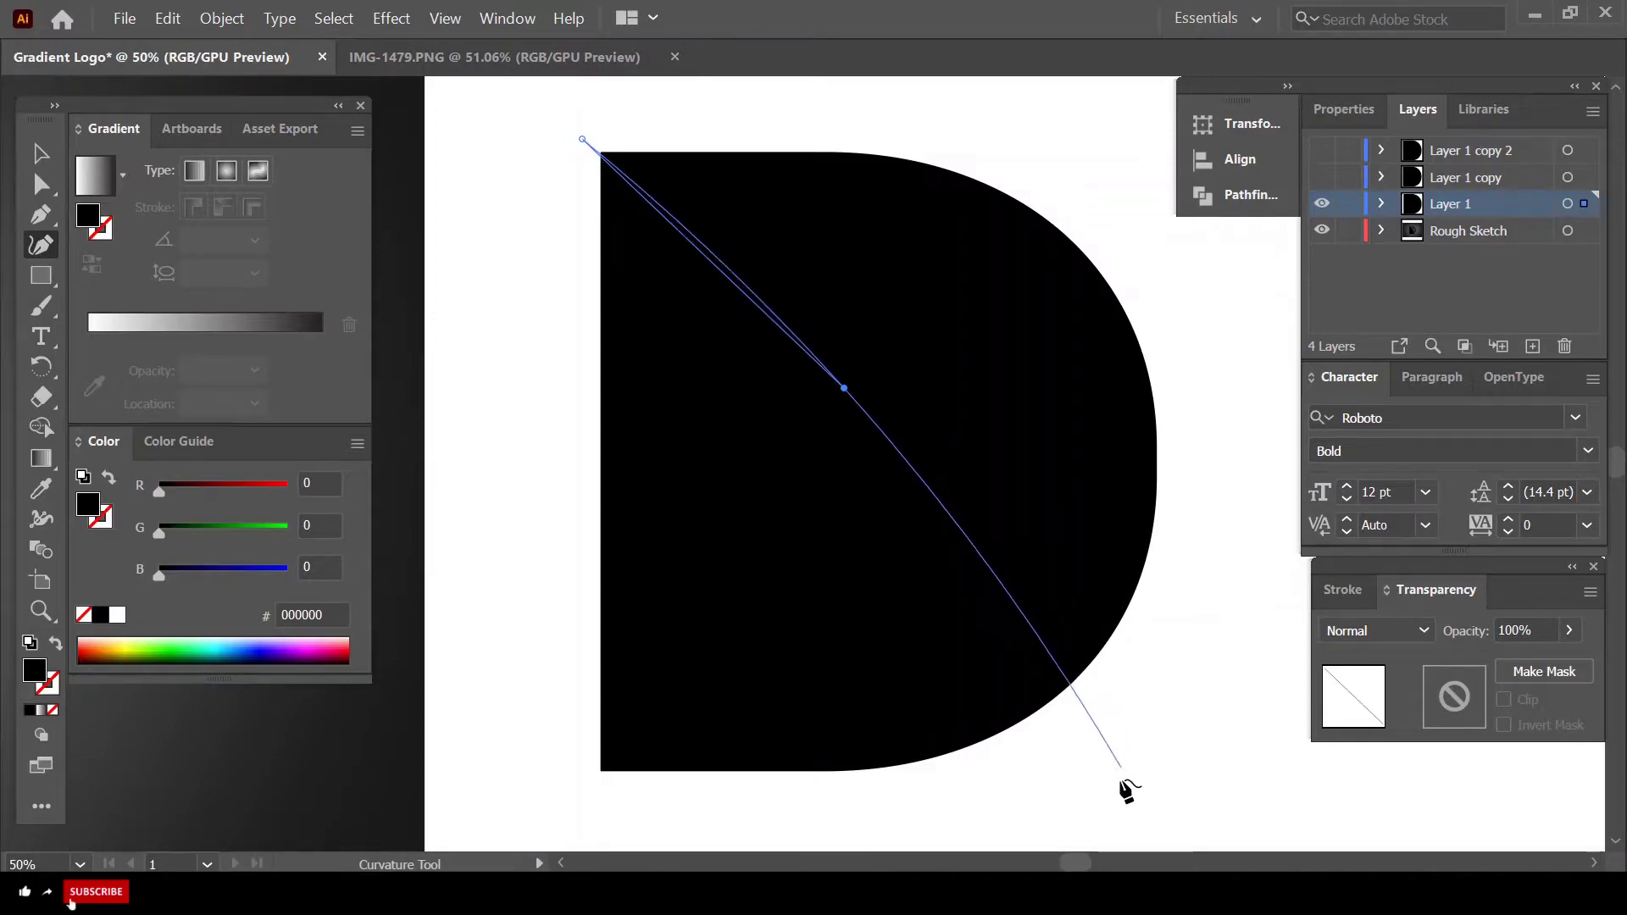
left_click(1124, 817)
- Continue the path around the D's right side and top with sharp corners, and close it into a shape covering the area beyond the curve
scroll(1124, 818, "down", 1)
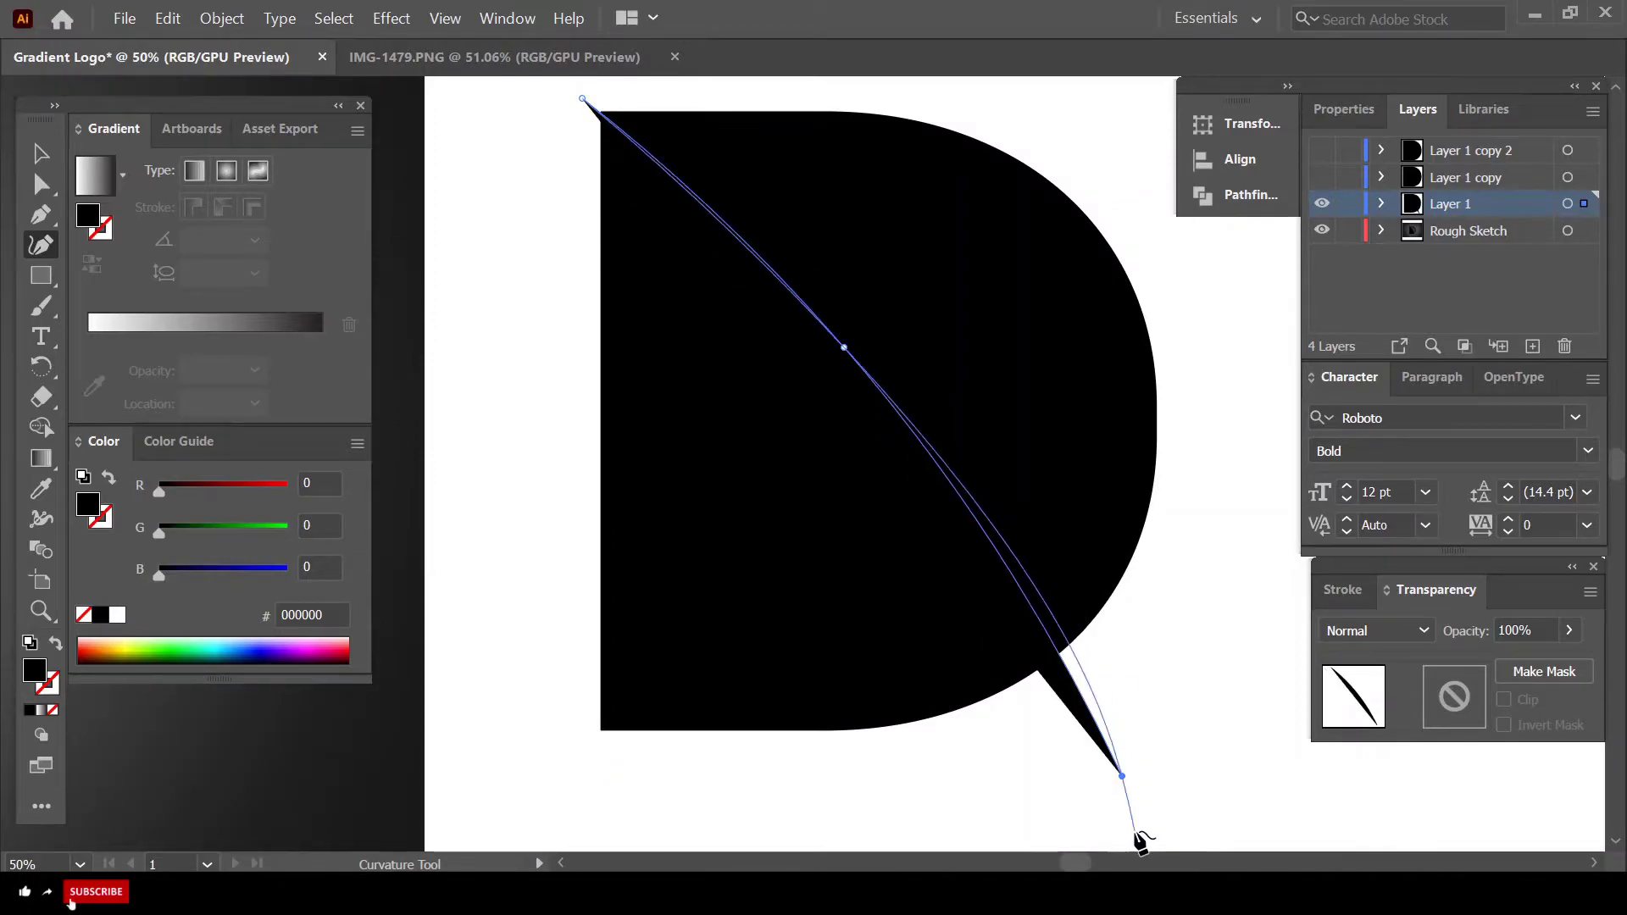
left_click(1135, 830)
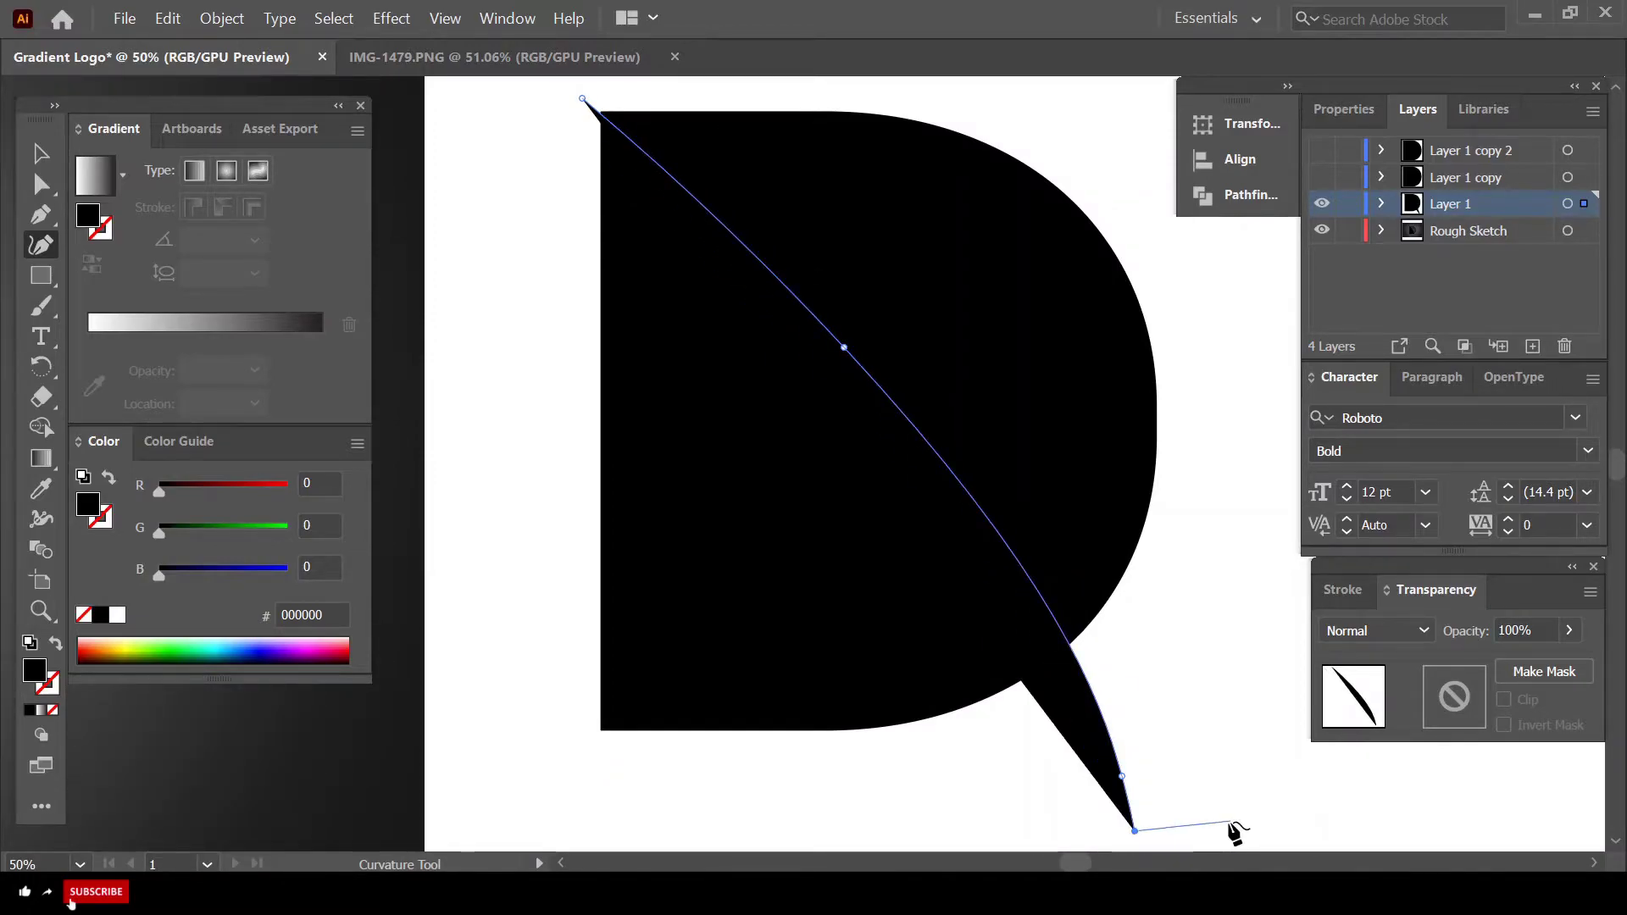
left_click(1225, 821)
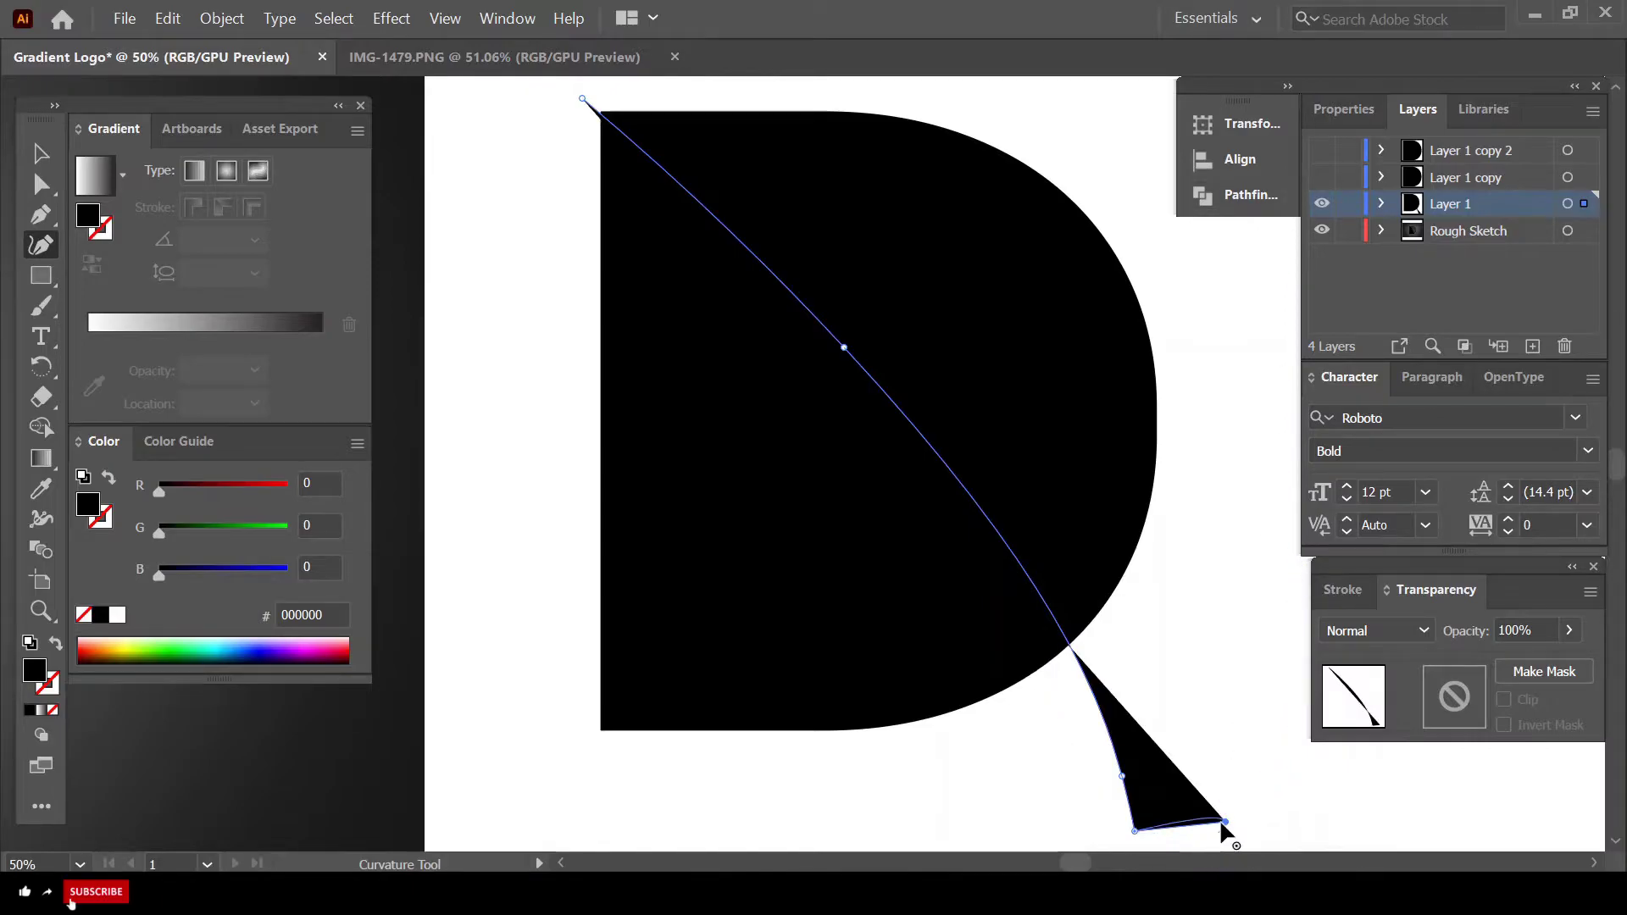
double_click(1223, 820)
scroll(1228, 265, "up", 3)
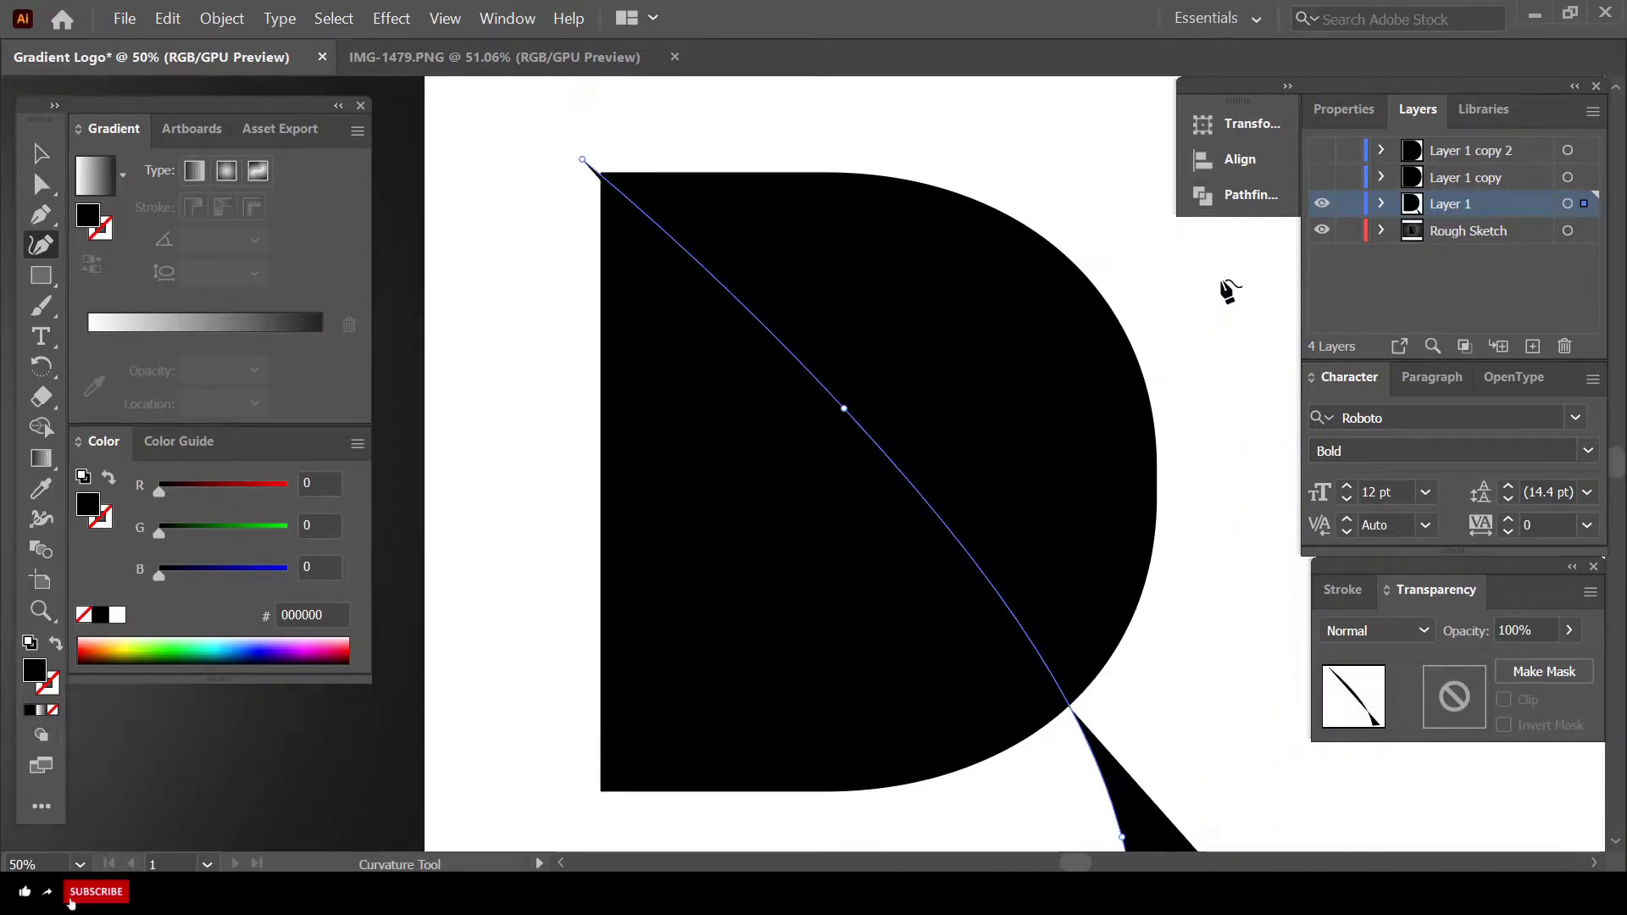
left_click(1226, 225)
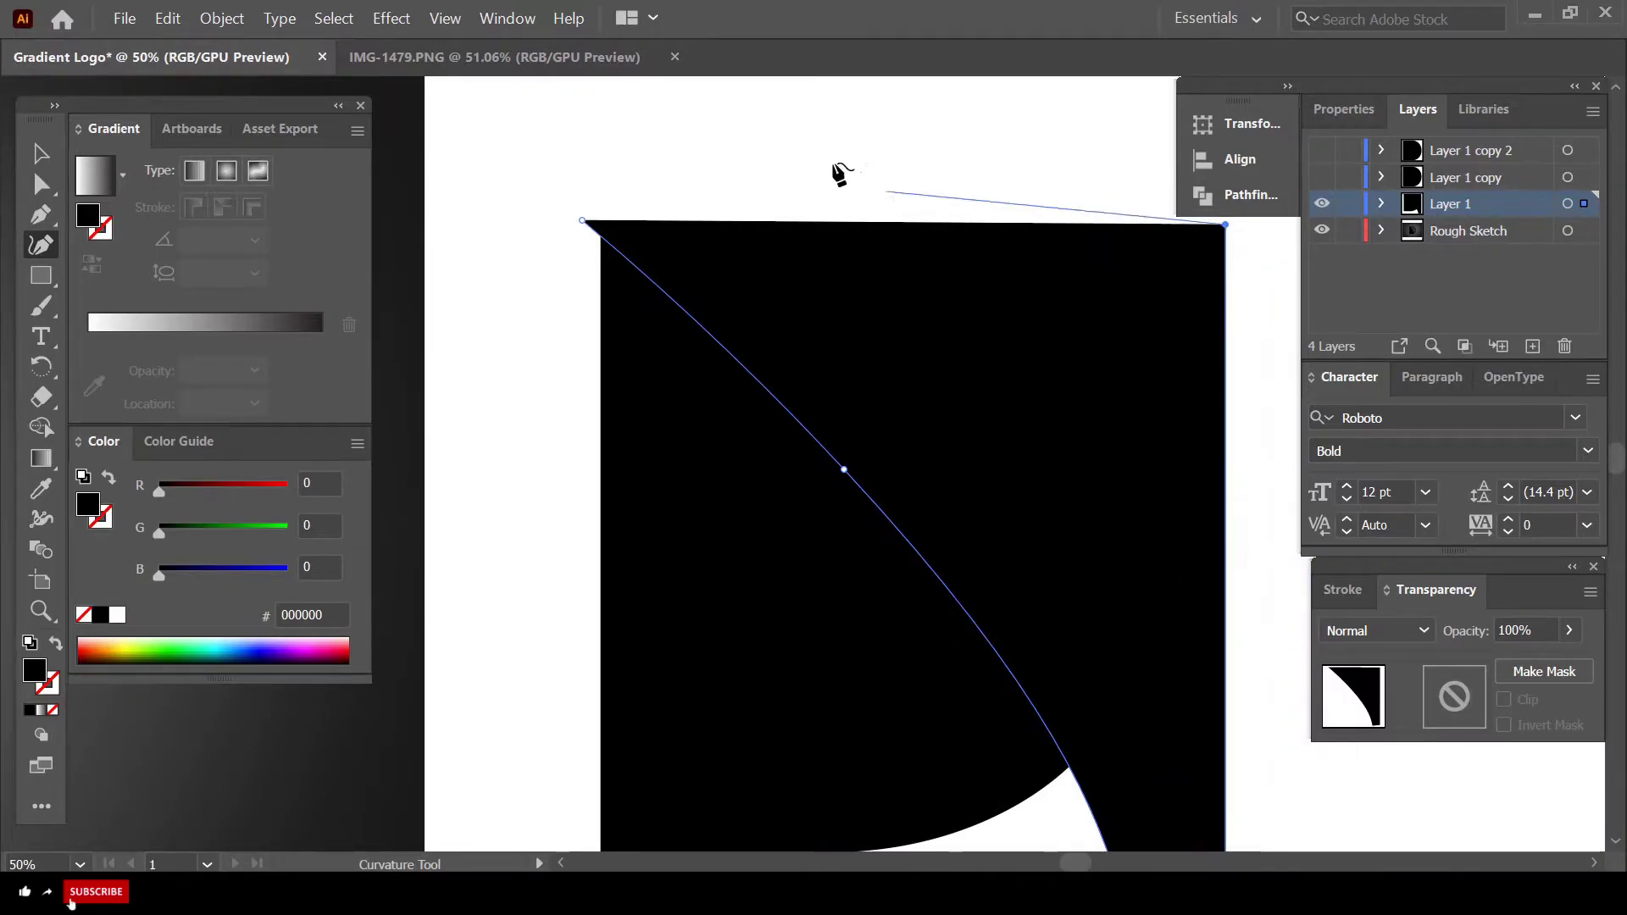
left_click(583, 221)
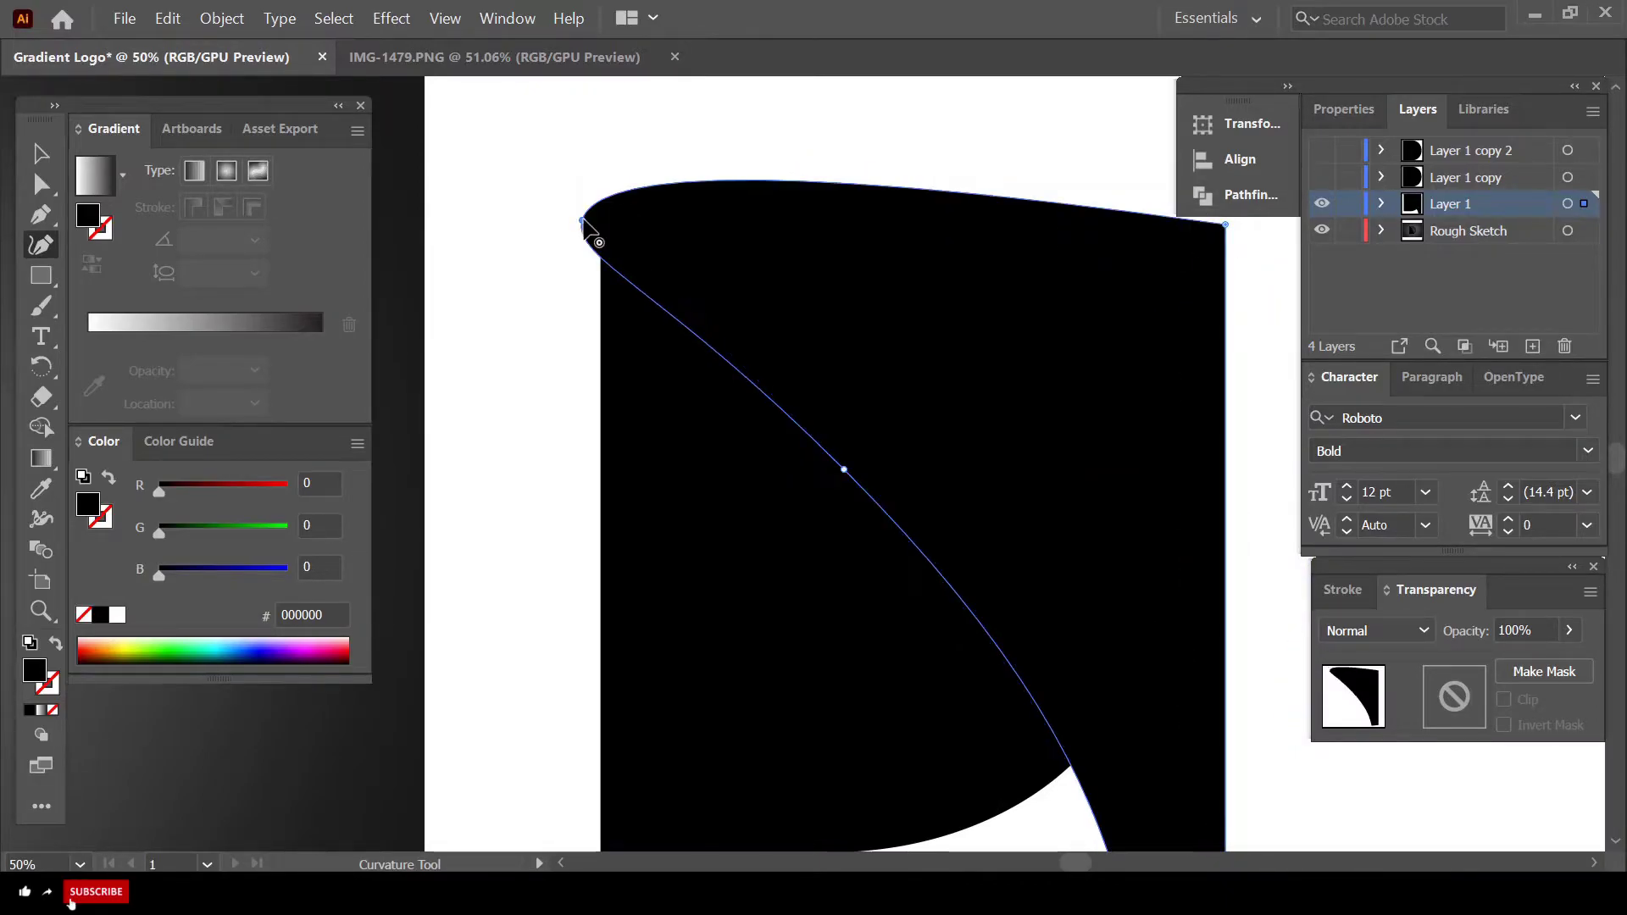
double_click(582, 221)
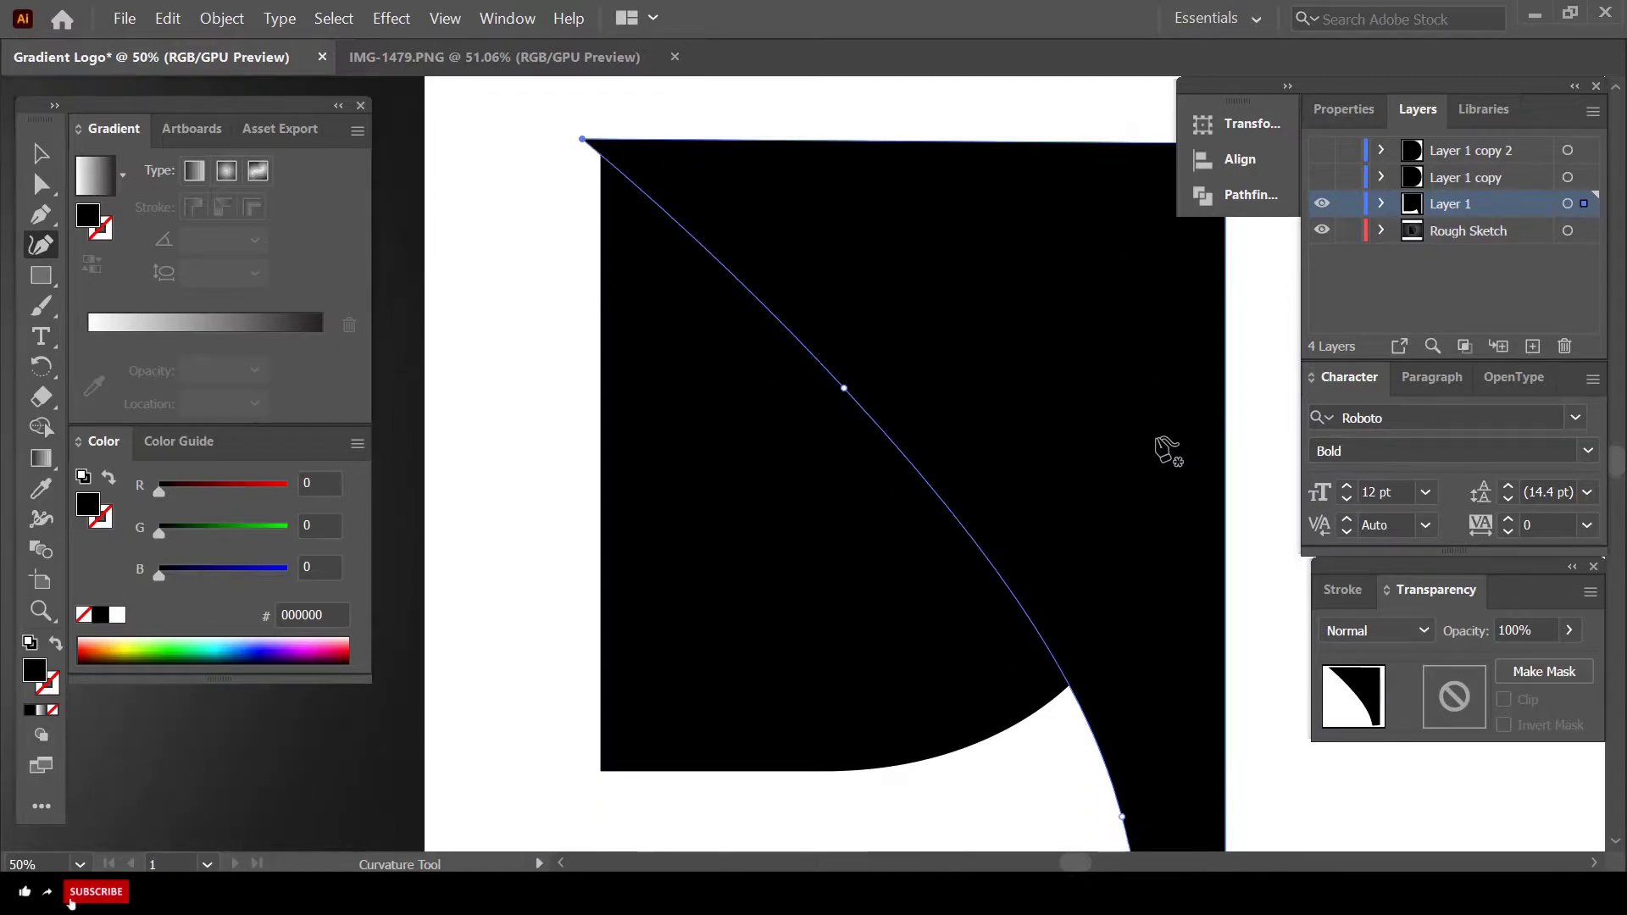
- Move the cutting shape's upper-left corner point to just outside the D's upper-left corner
scroll(670, 242, "up", 2)
scroll(598, 209, "up", 3)
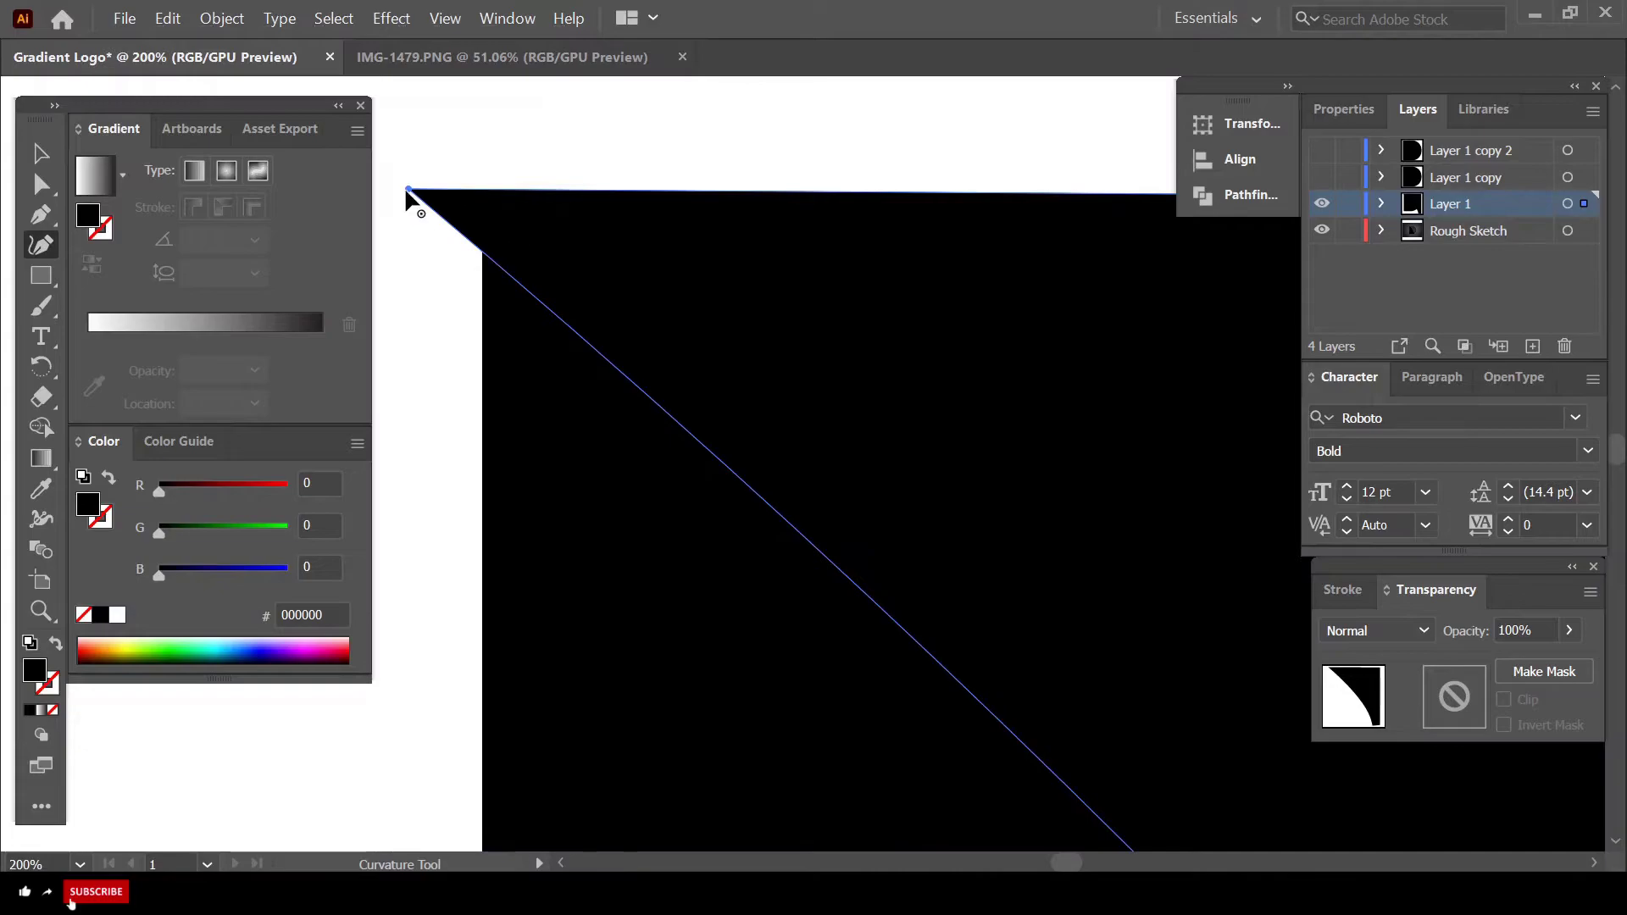
scroll(436, 203, "down", 1)
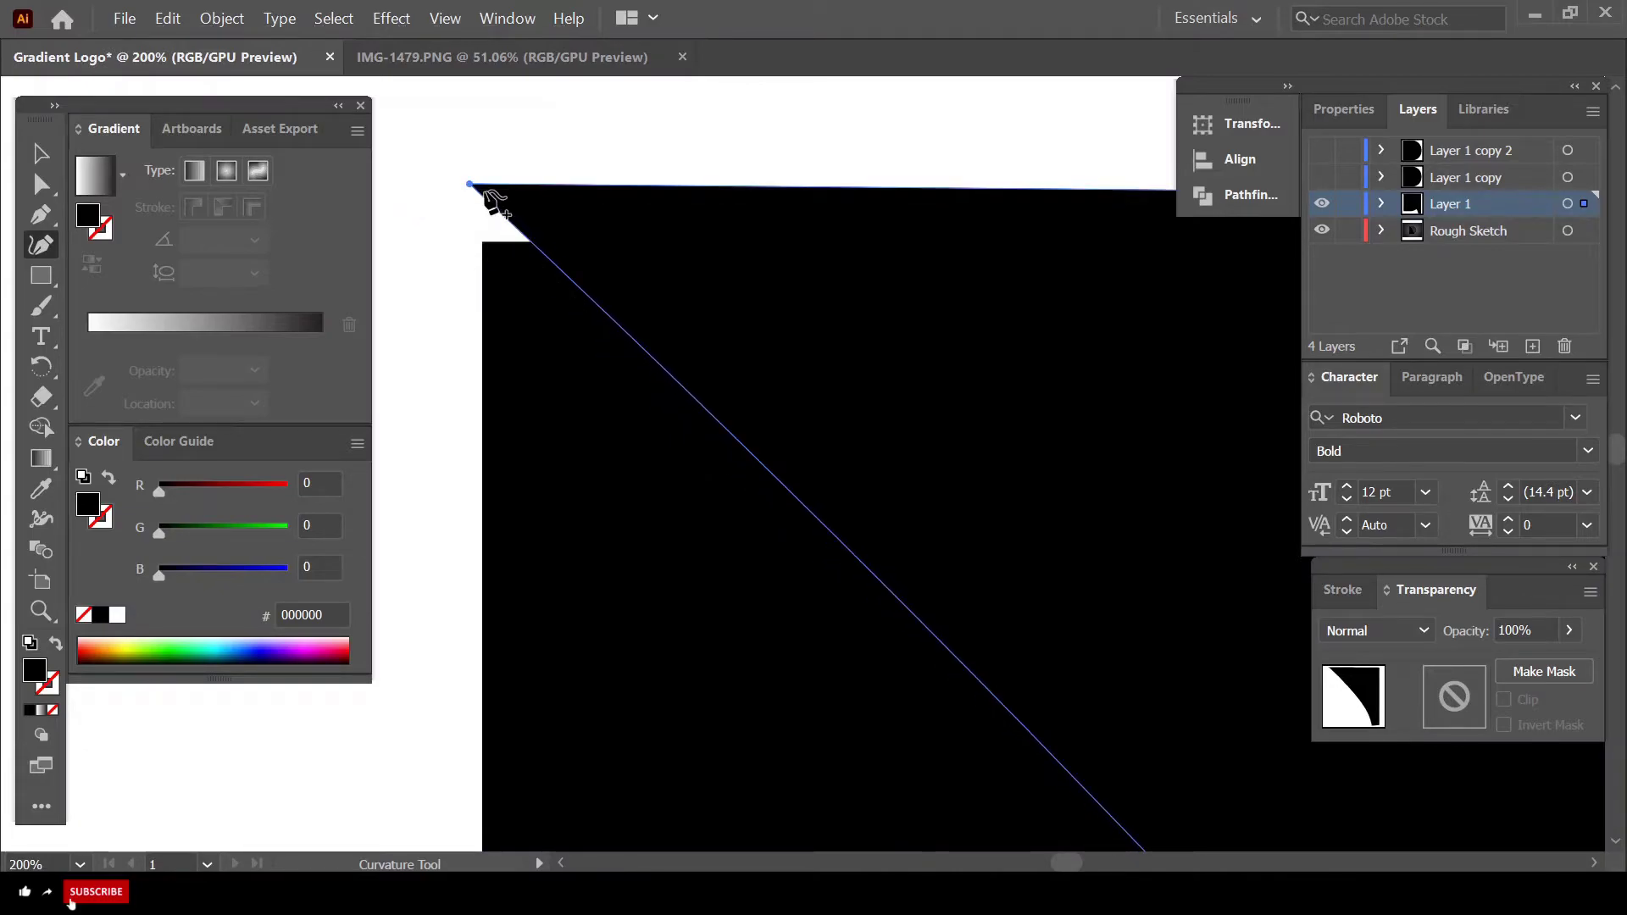
left_click_drag(471, 184, 462, 227)
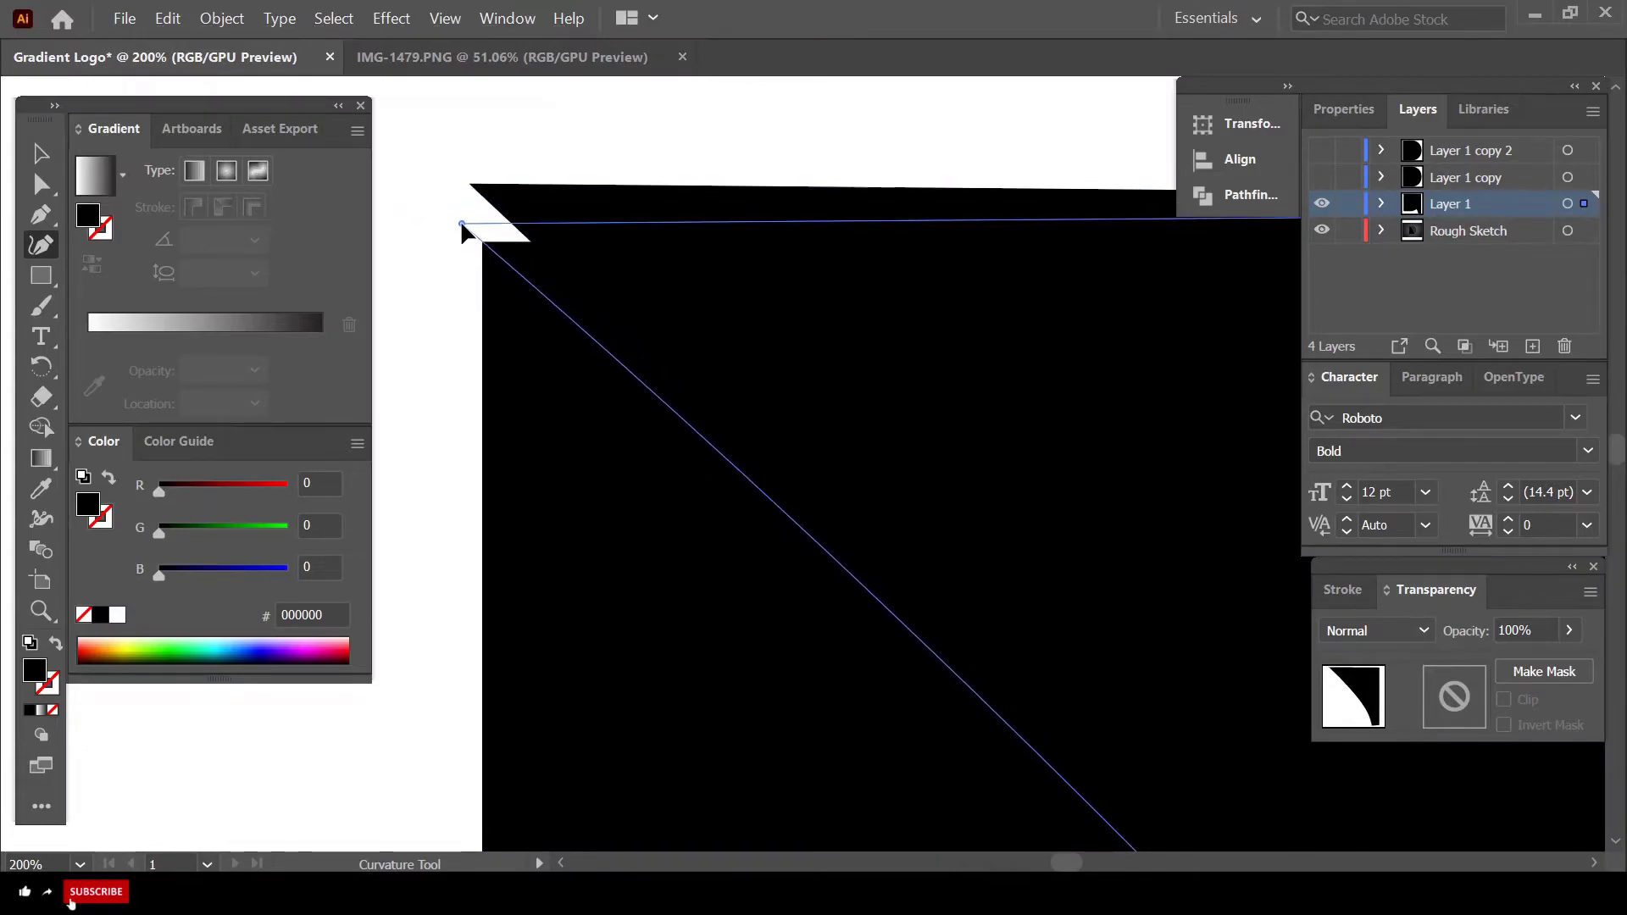
- Delete the middle anchor point of the cutting shape's diagonal curve to smooth its arc
scroll(775, 364, "down", 3)
scroll(932, 458, "down", 5)
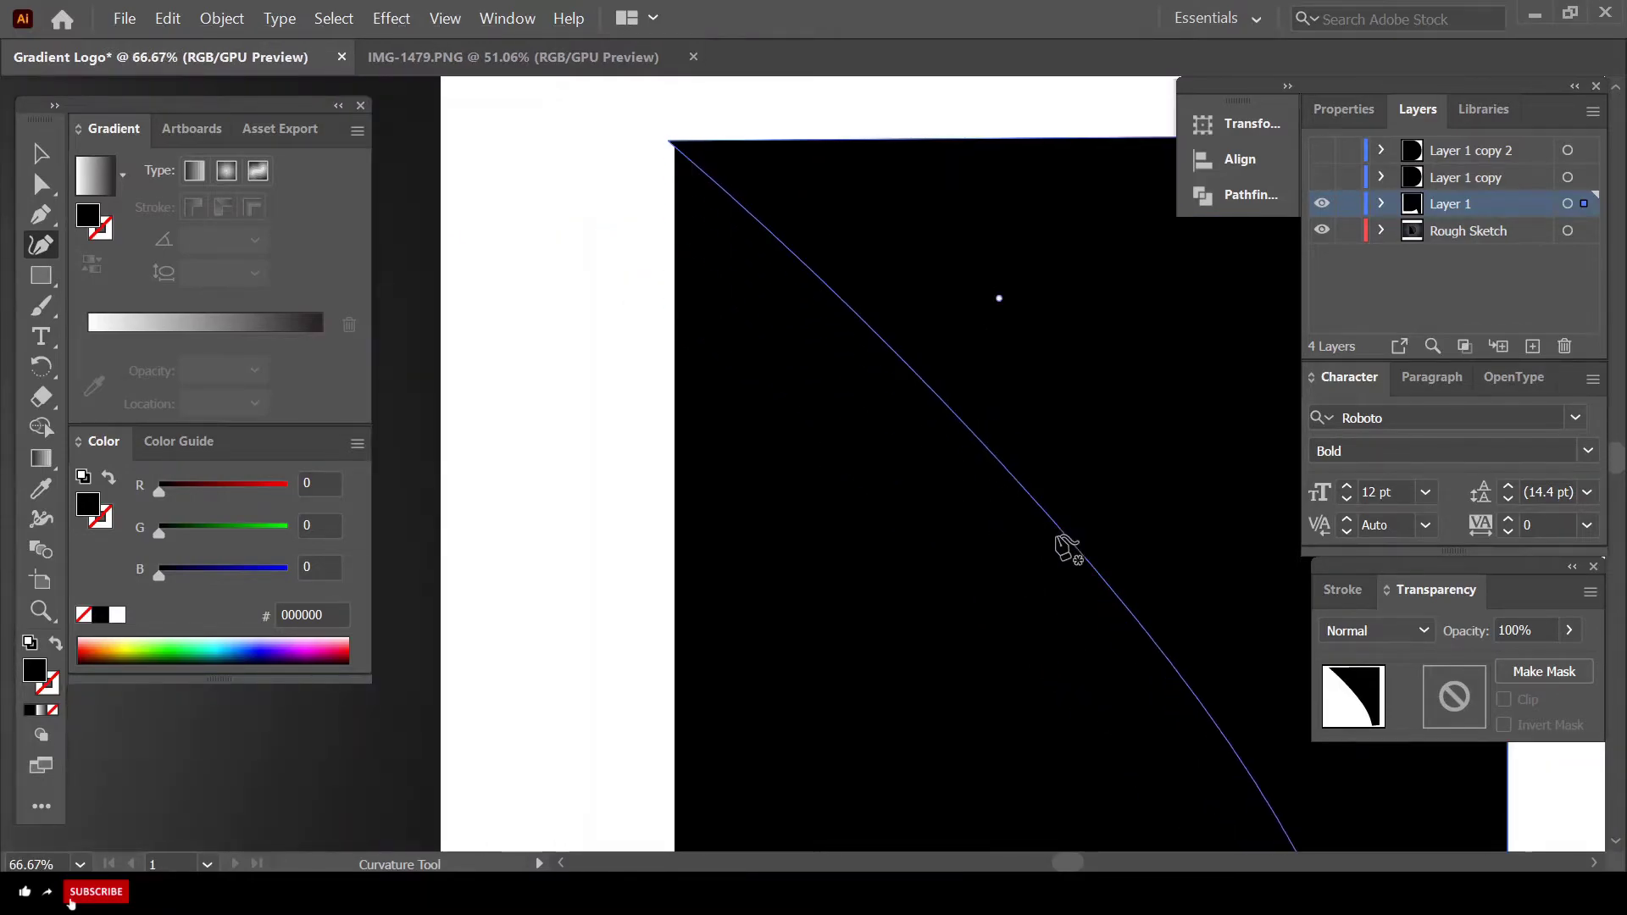
scroll(1127, 581, "down", 1)
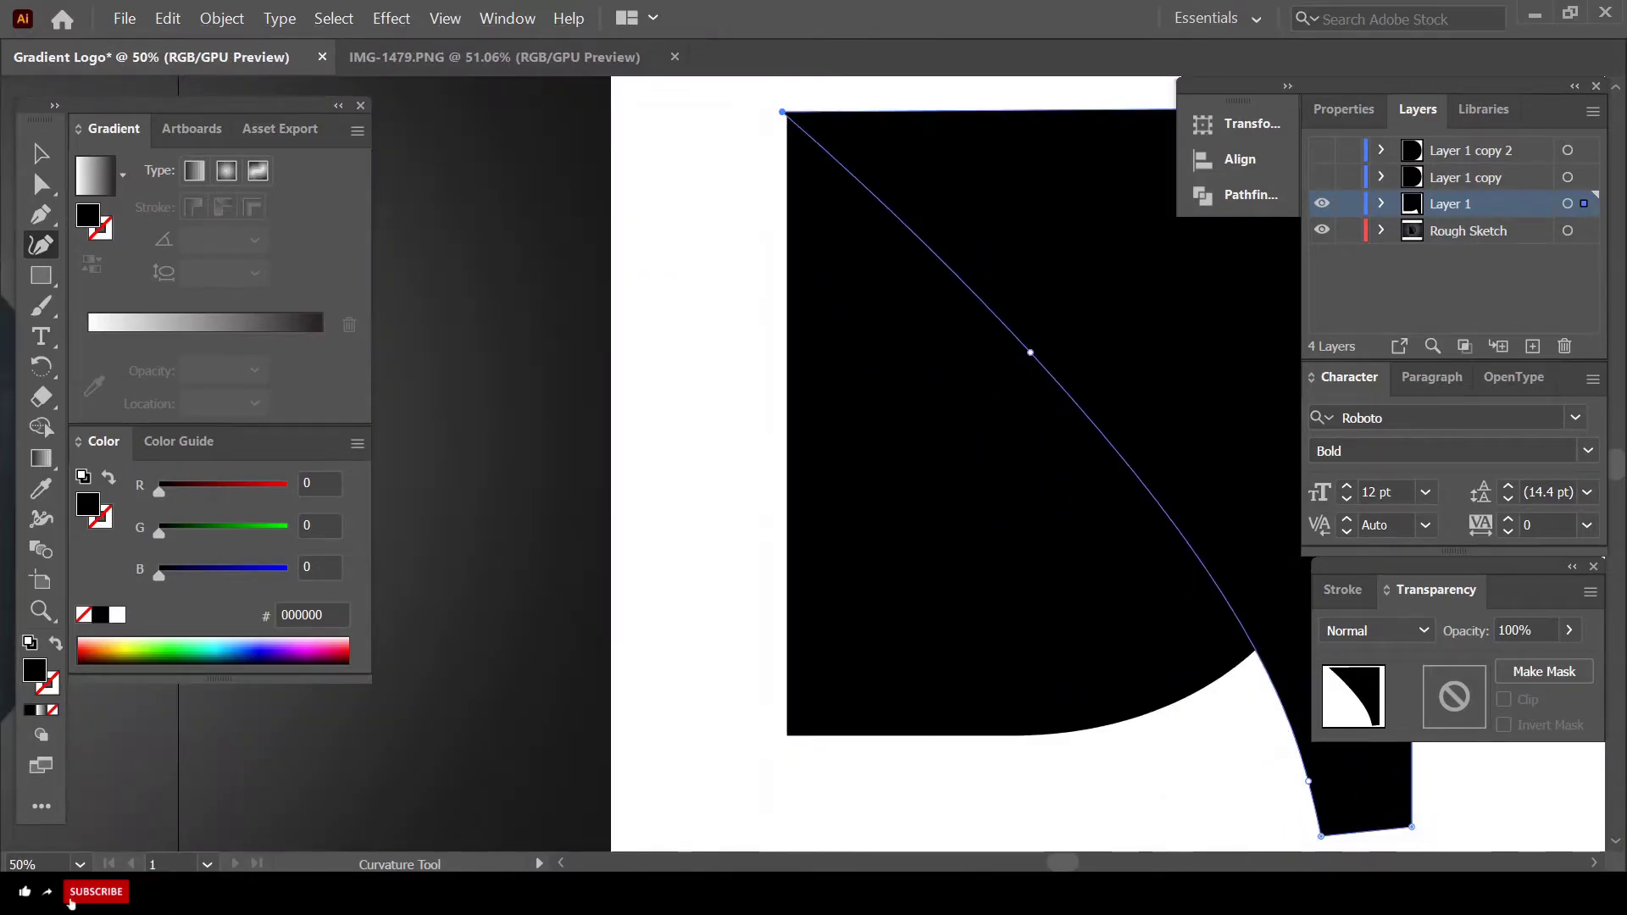
scroll(762, 424, "left", 3)
left_click(690, 352)
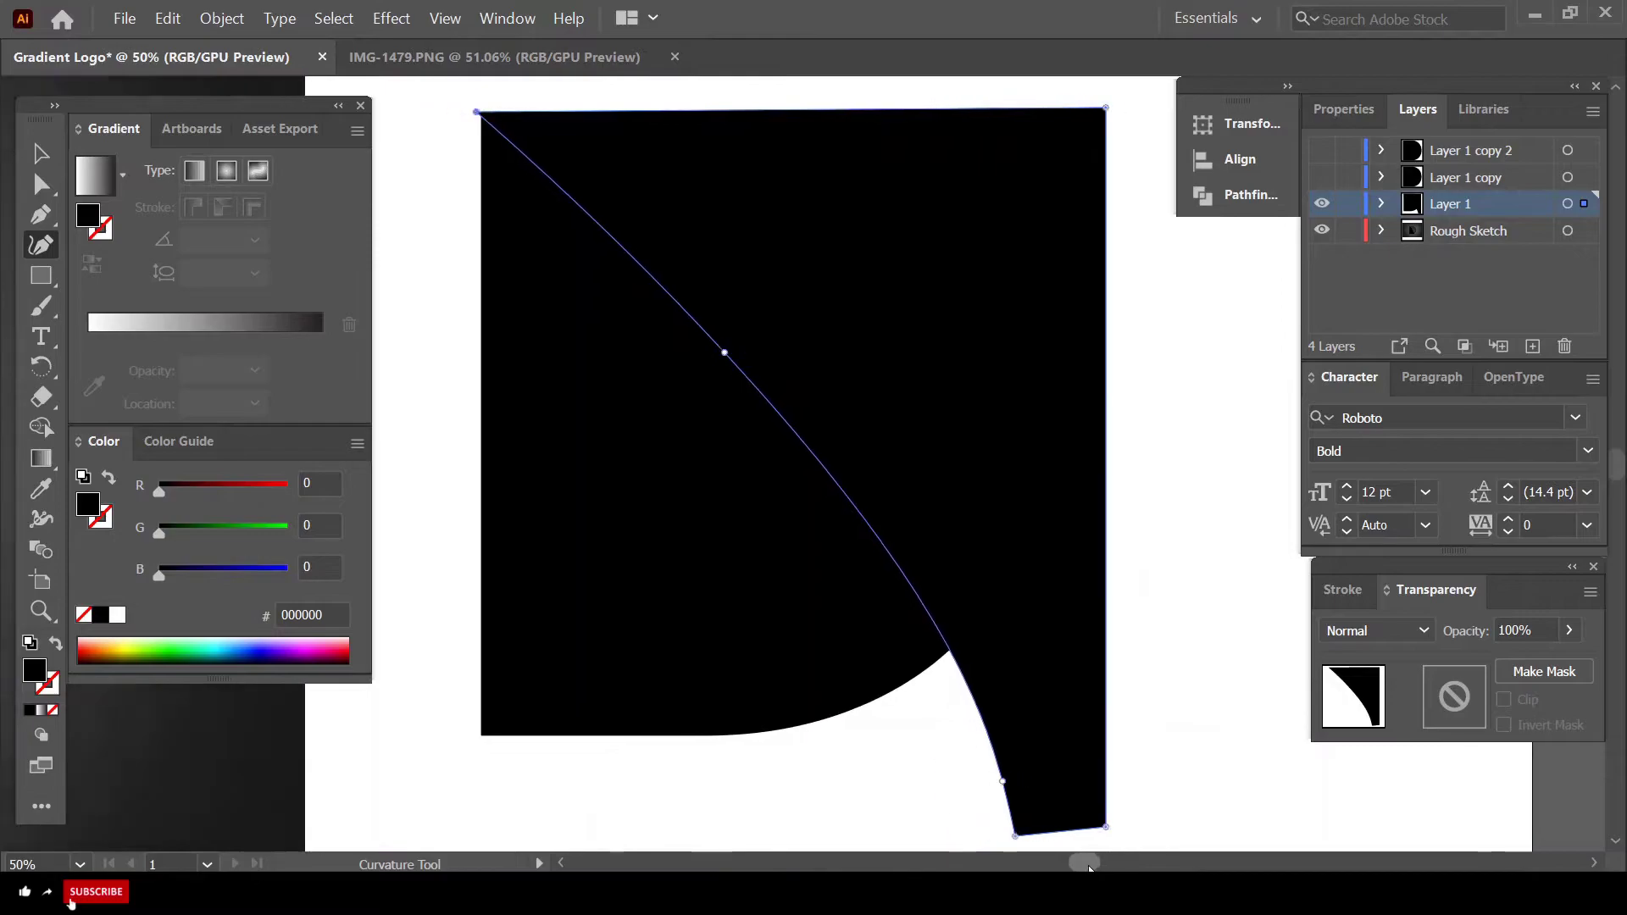
key("Delete")
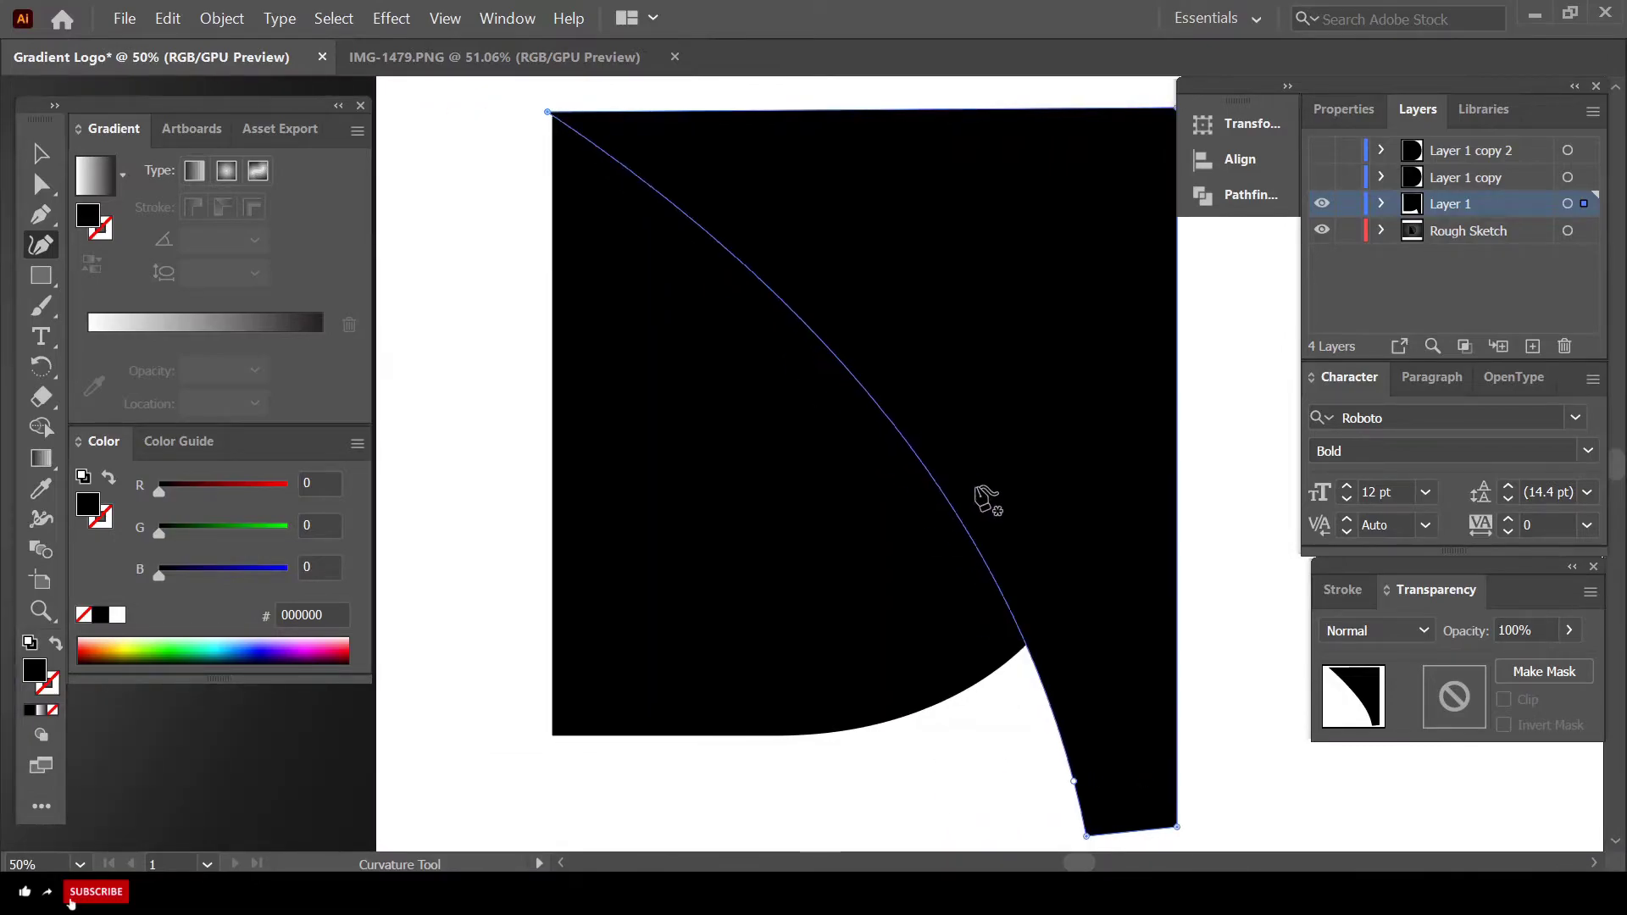
- Replace the curve's lower anchor point with one on the D's lower edge, and move the shape's lower-left corner inward
scroll(1047, 752, "down", 1)
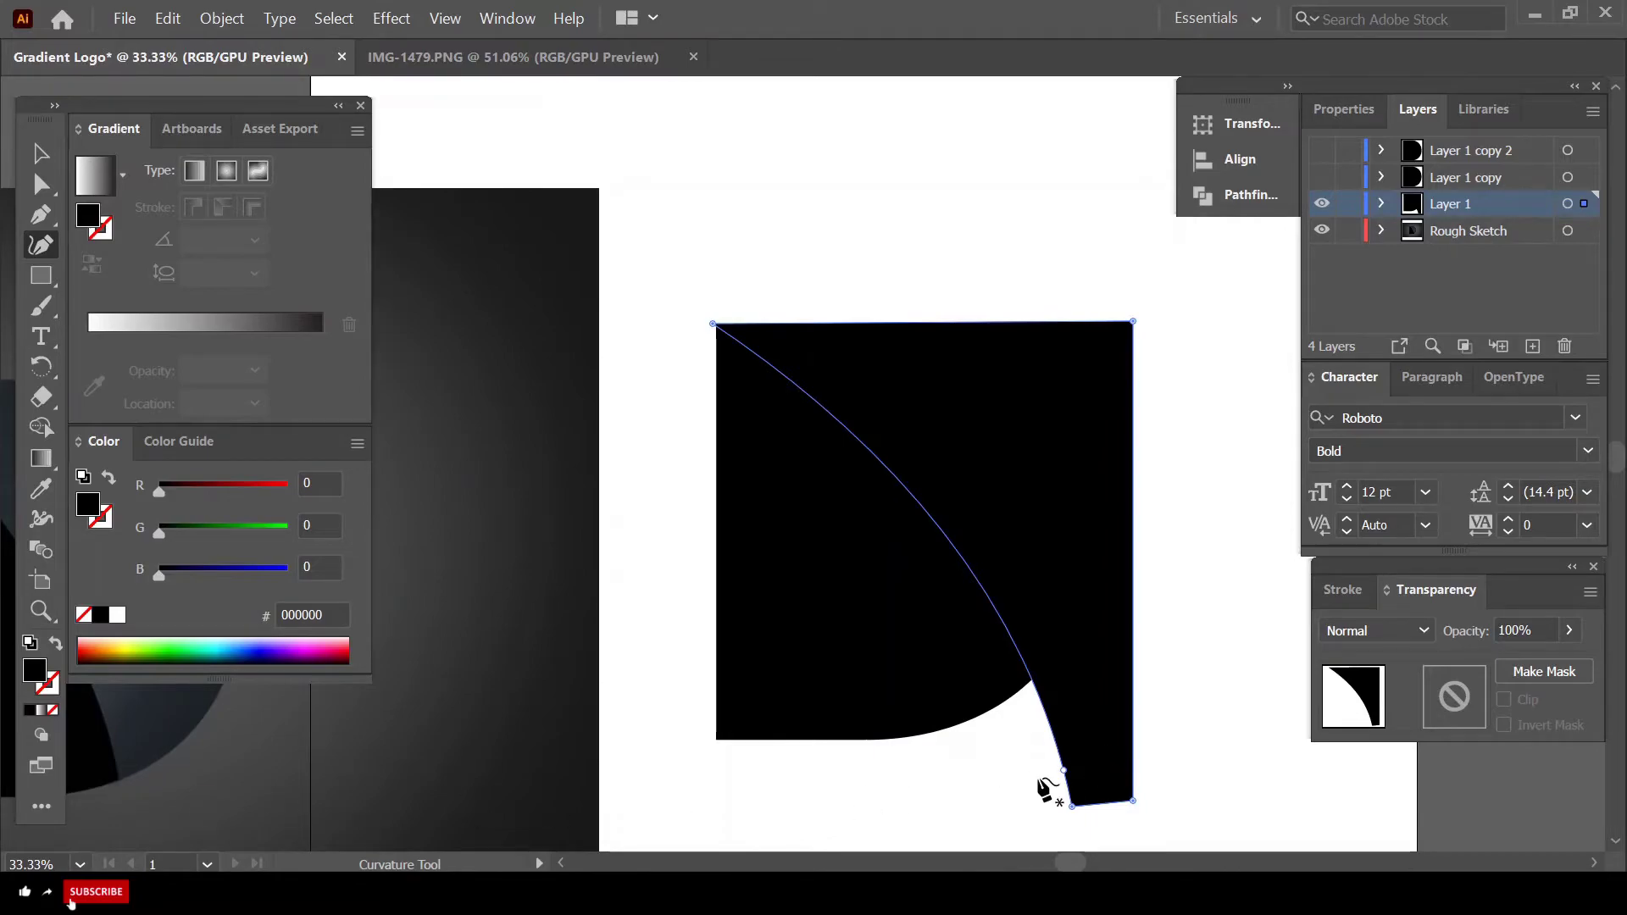
left_click(1064, 770)
key("Delete")
left_click_drag(1020, 768, 998, 707)
left_click_drag(1070, 801, 1013, 807)
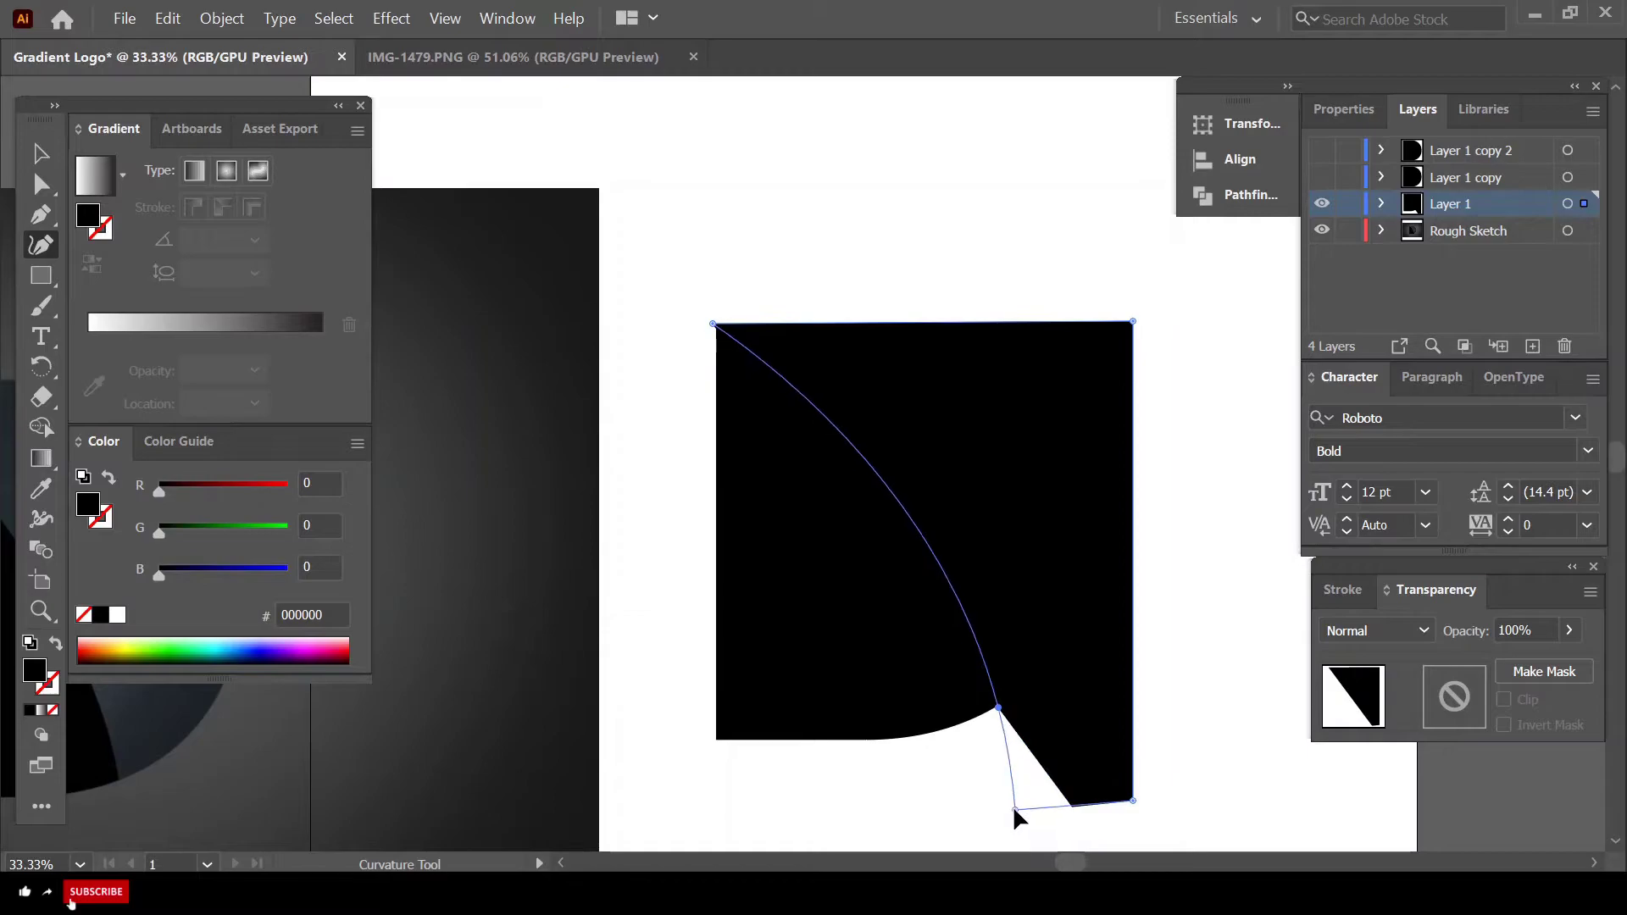
left_click(999, 709)
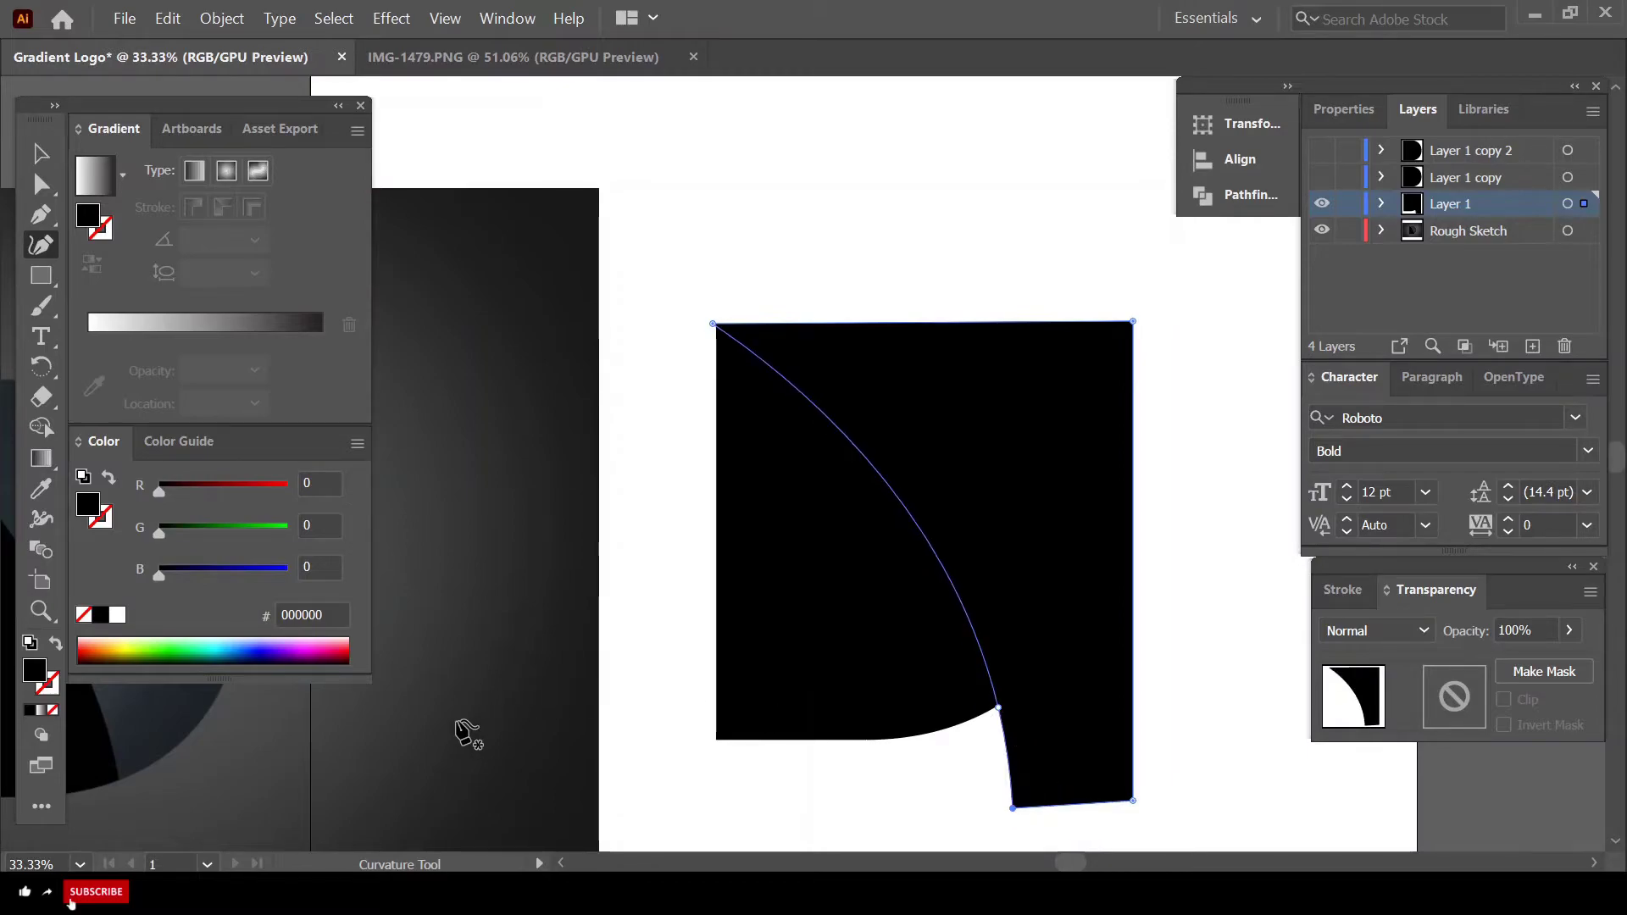
mouse_move(999, 711)
left_mouse_down()
mouse_move(1002, 774)
mouse_move(995, 711)
left_mouse_up()
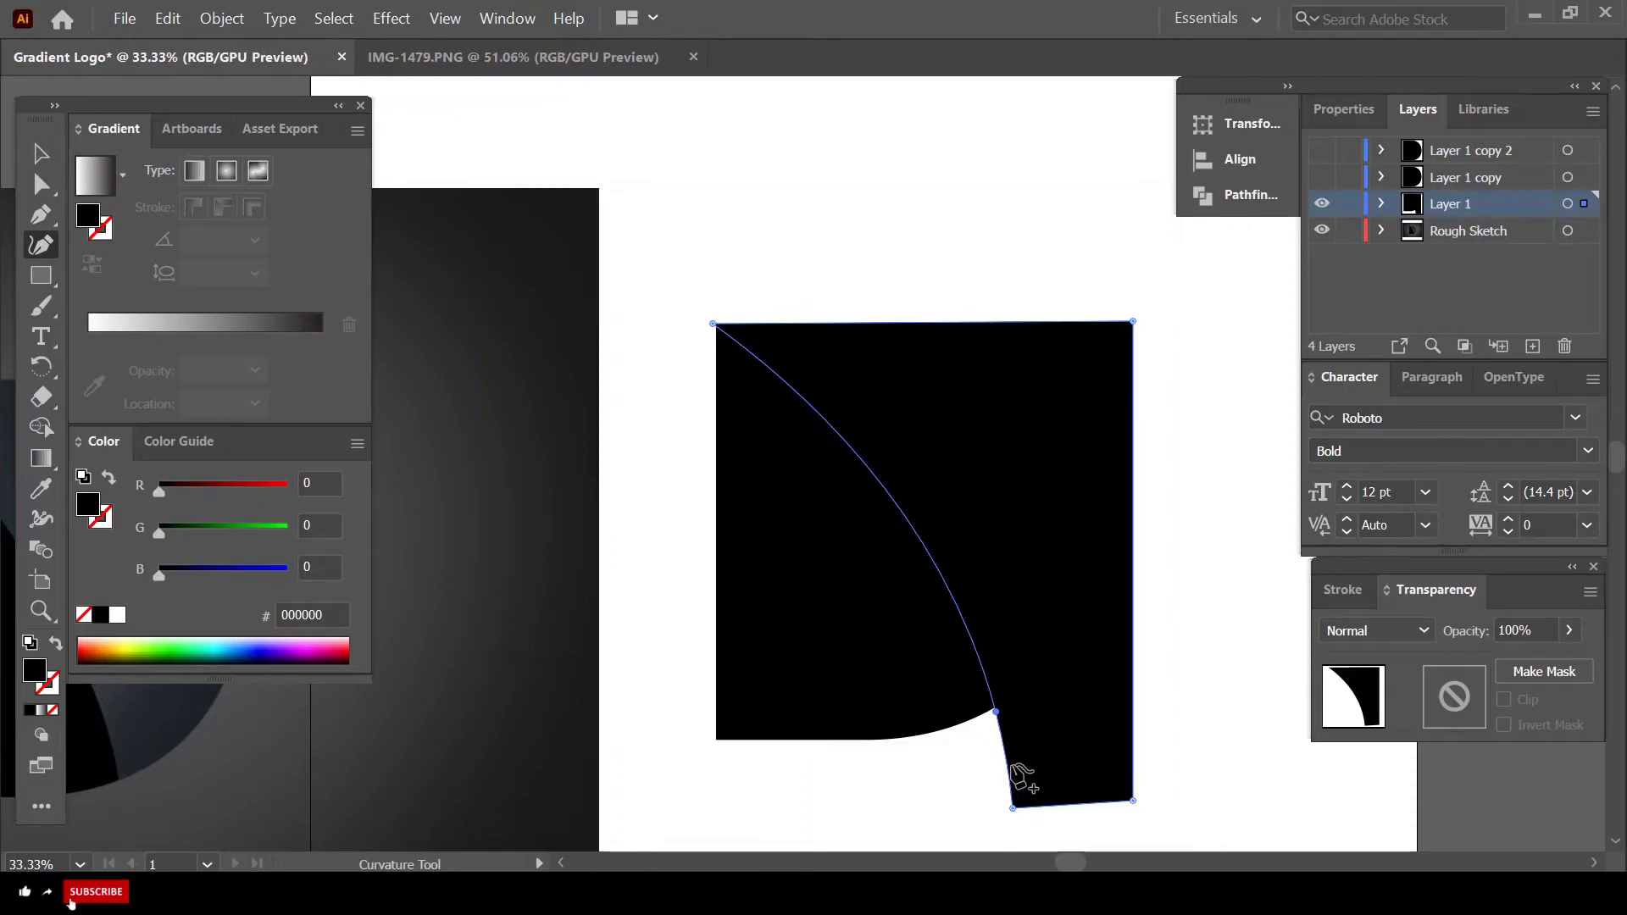
- Shift the cutting shape's lower-left corner and the curve point above it slightly left, and leave the shape selected with the Selection tool
scroll(1113, 810, "down", 1)
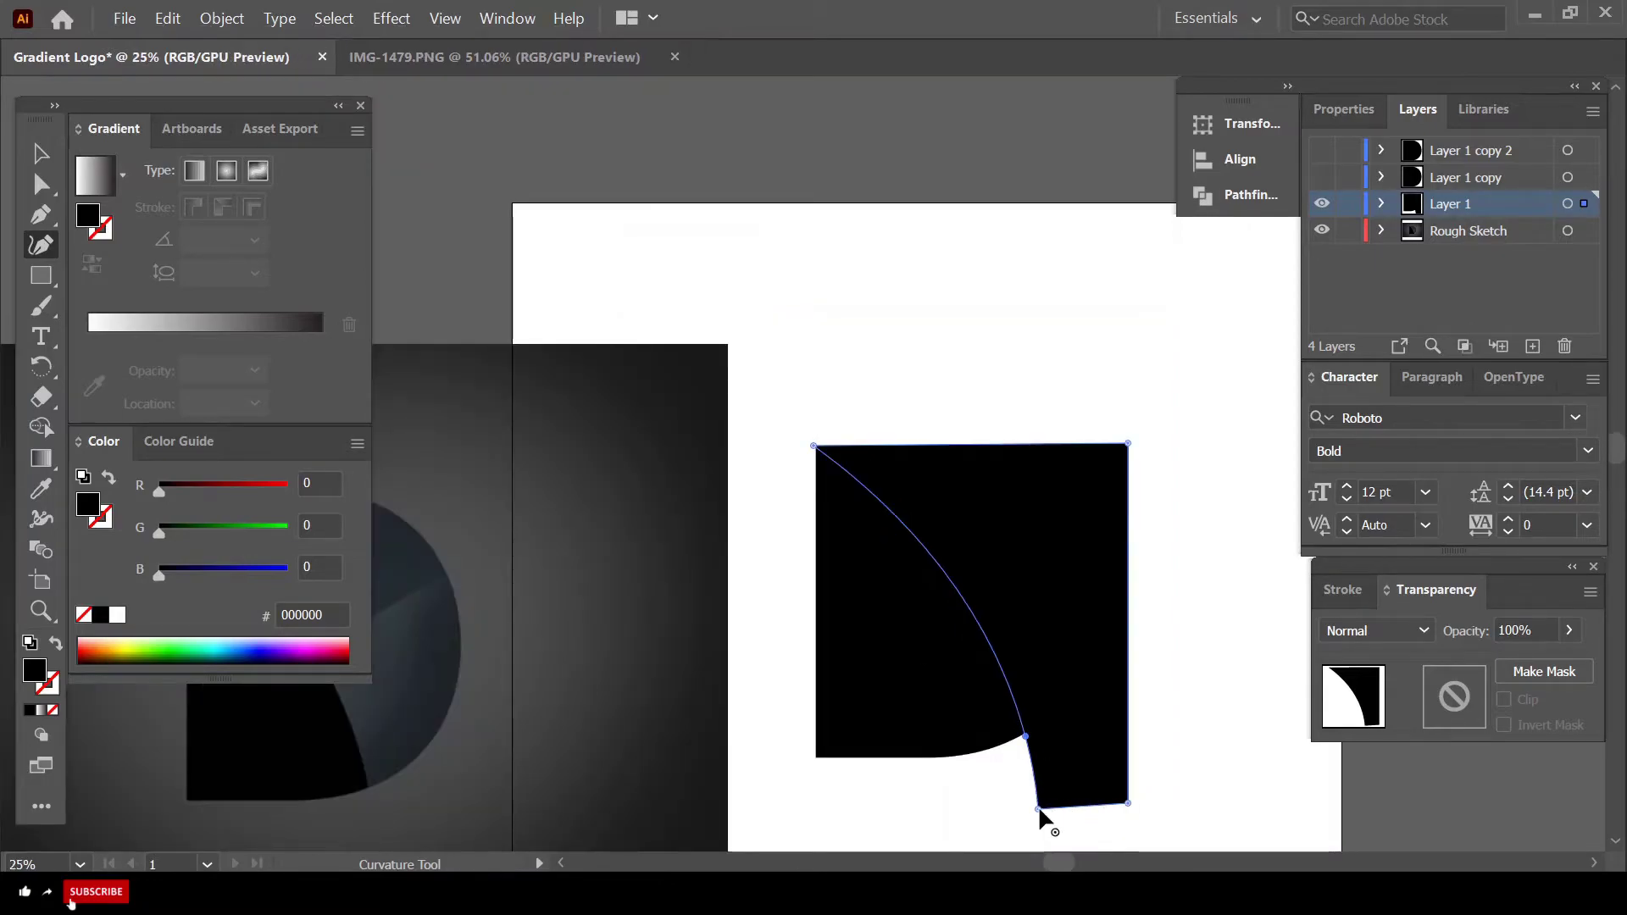
left_click_drag(1037, 808, 1019, 806)
mouse_move(1025, 736)
left_mouse_down()
mouse_move(1042, 744)
mouse_move(1016, 748)
left_mouse_up()
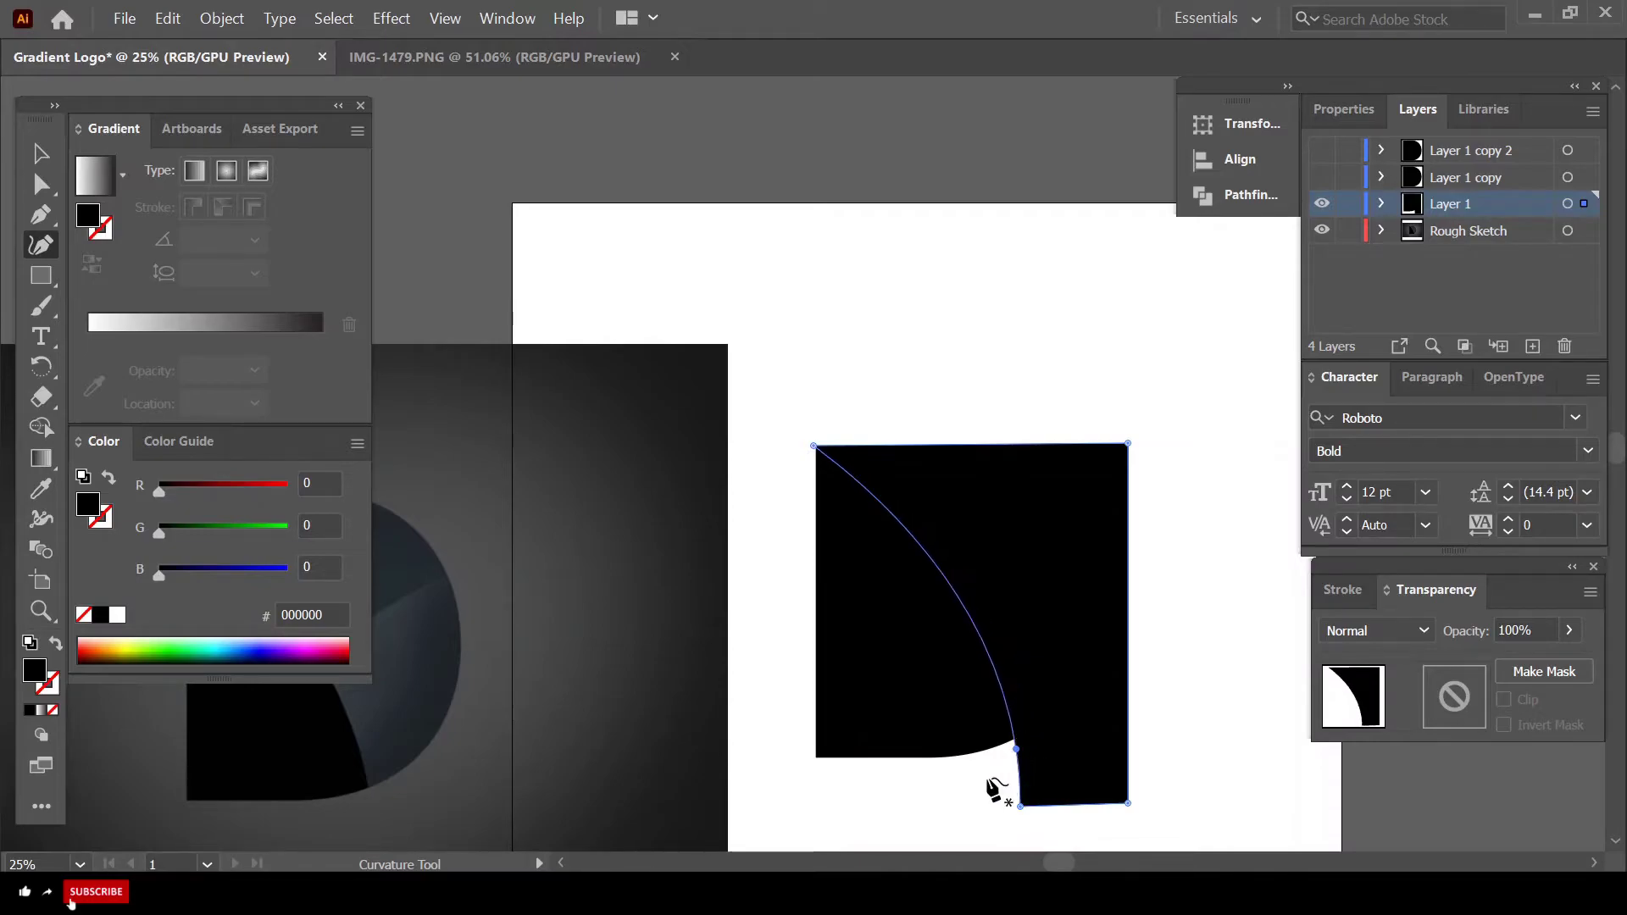
scroll(1053, 745, "up", 1)
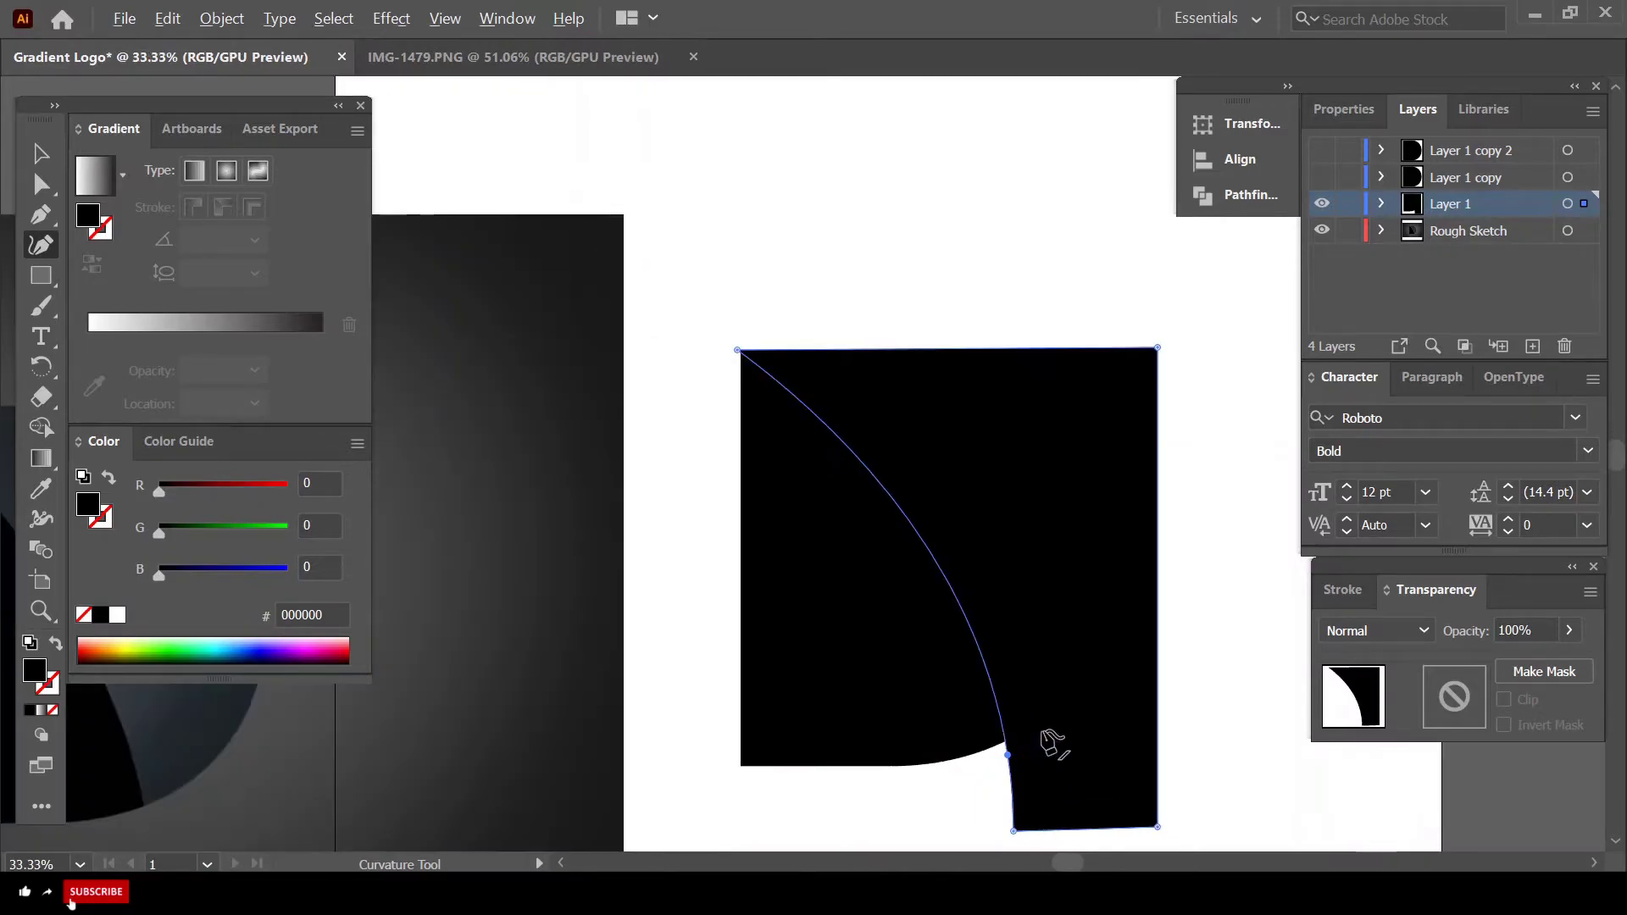
scroll(1053, 745, "down", 1)
scroll(1051, 741, "down", 1)
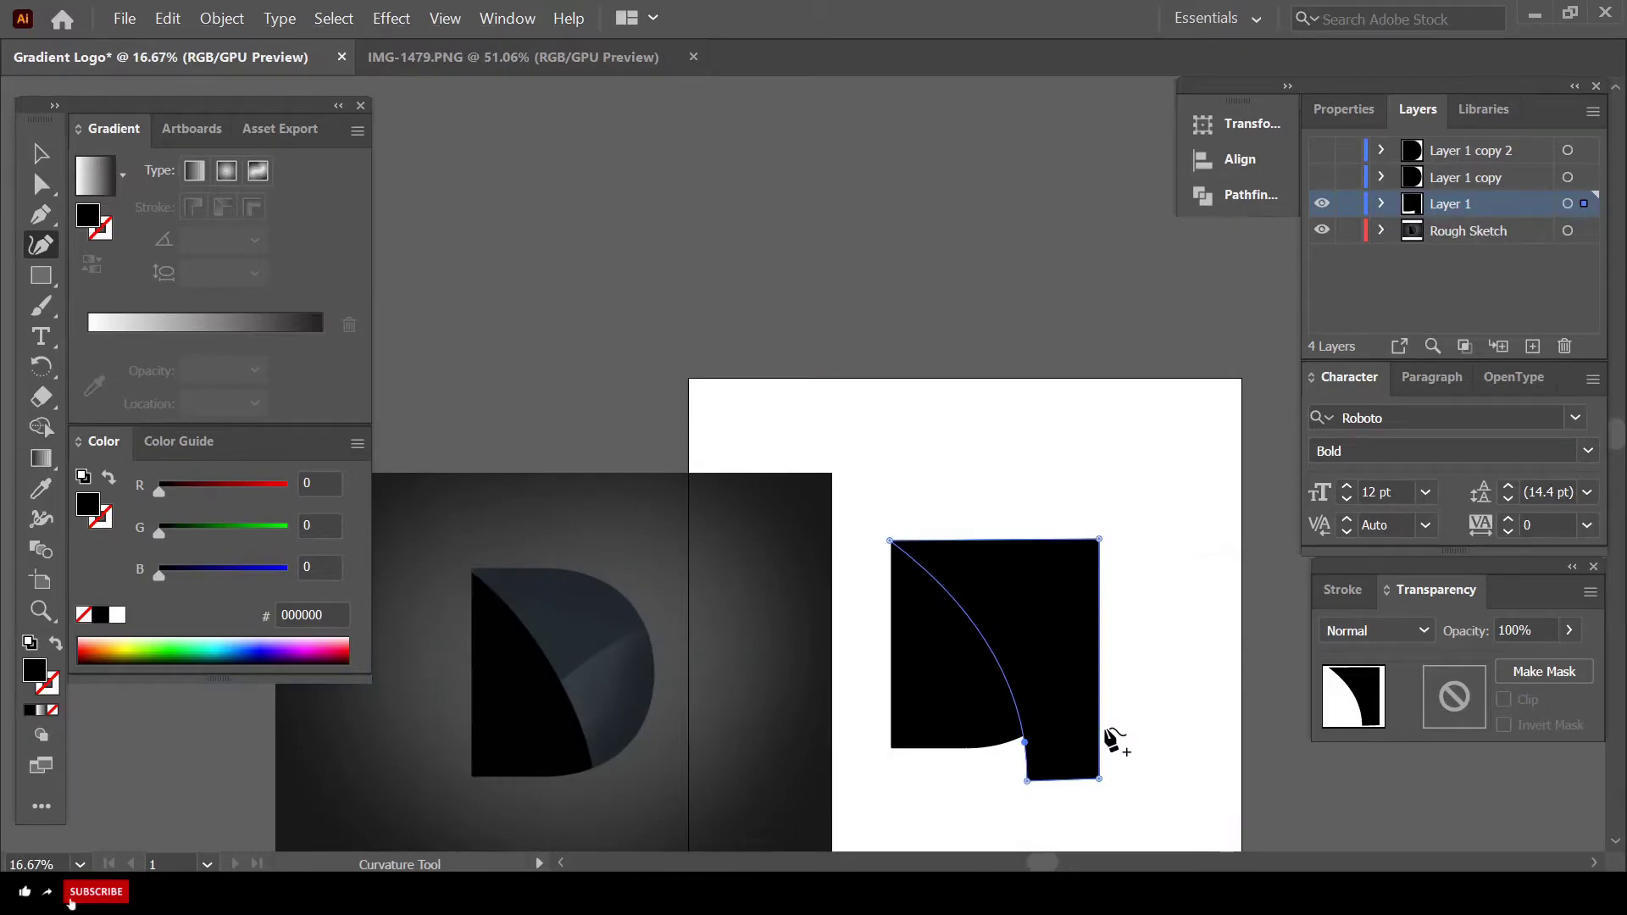
scroll(1074, 744, "up", 1)
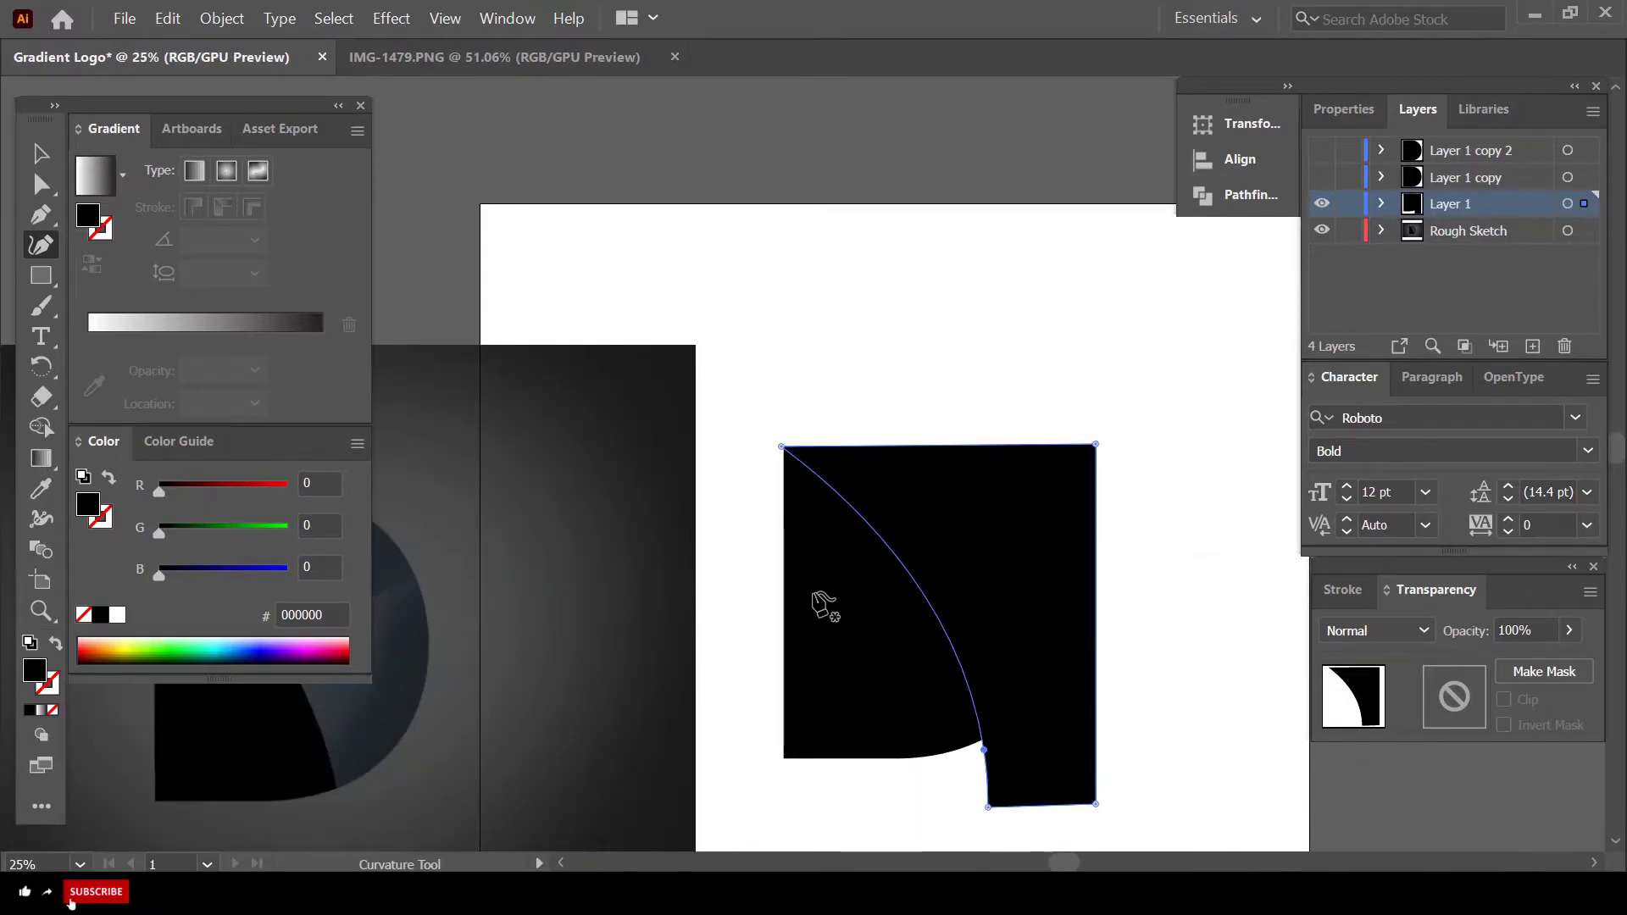
left_click(40, 153)
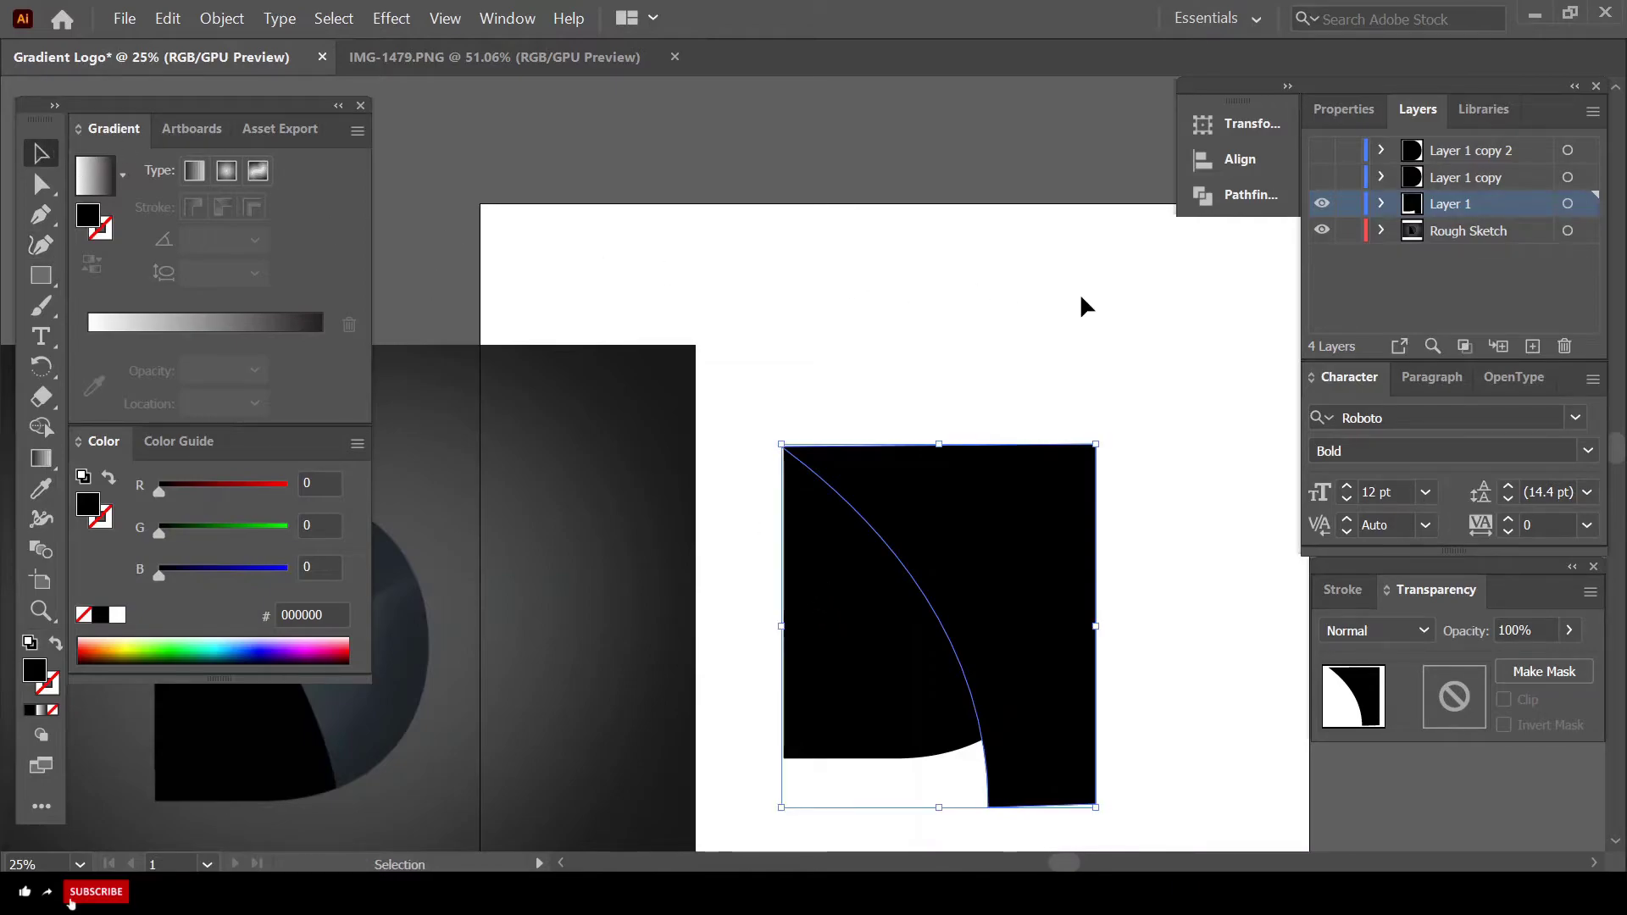
left_click_drag(1082, 303, 1079, 520)
scroll(1048, 567, "down", 1)
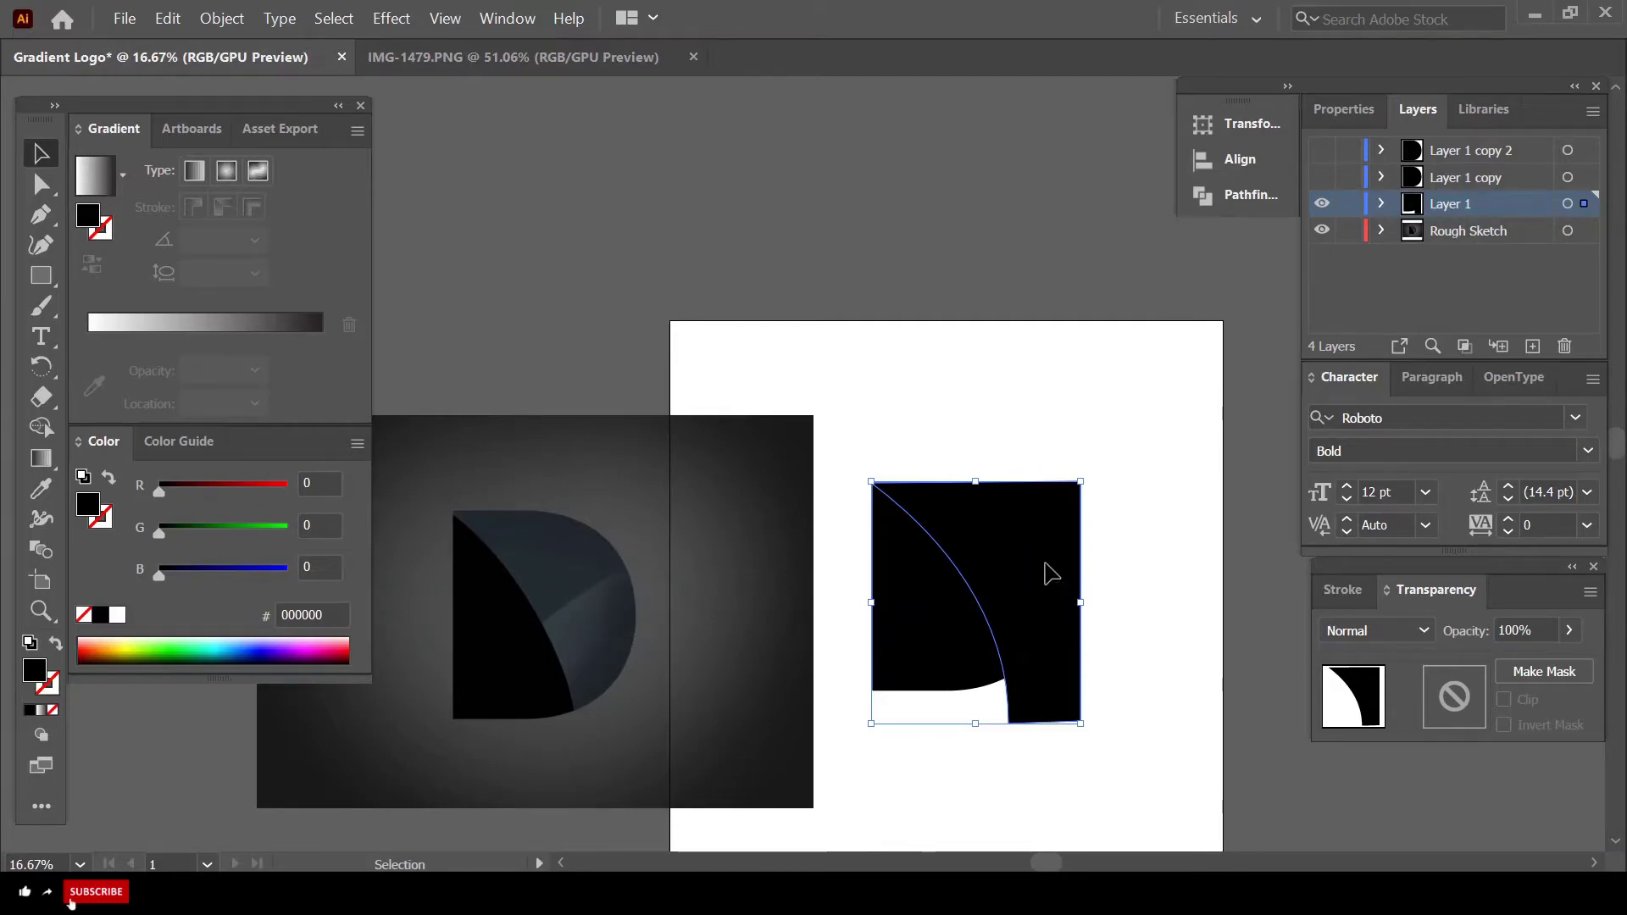
- Select the D and the cutting shape, and remove everything right of the diagonal curve with the Shape Builder
key("ctrl+z")
key("ctrl+z")
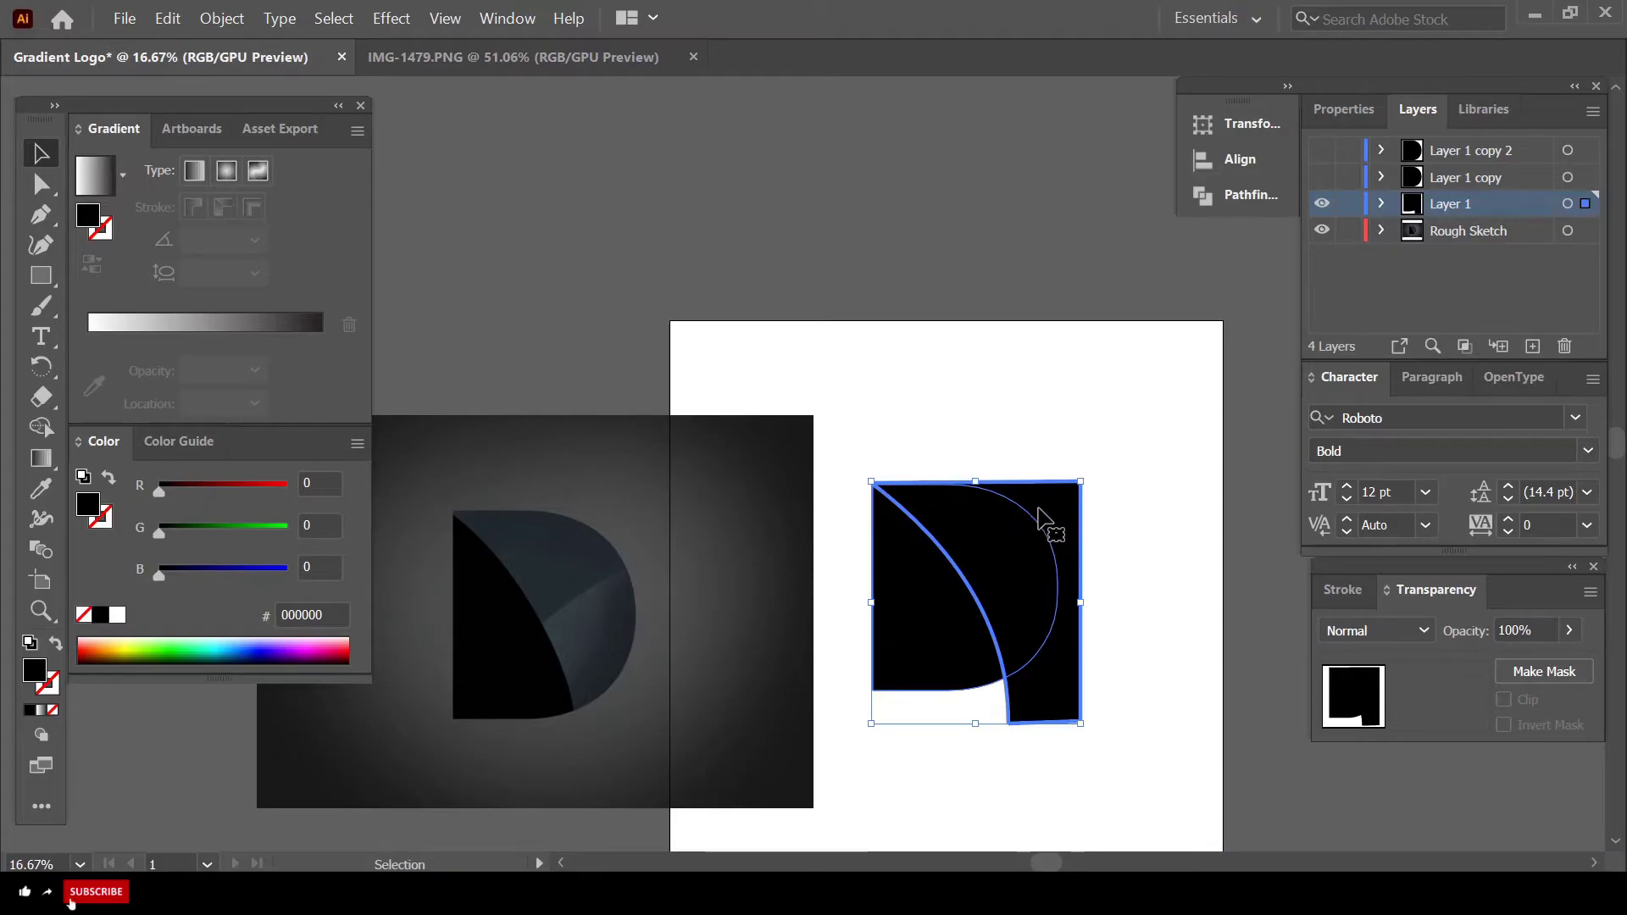
left_click(41, 427)
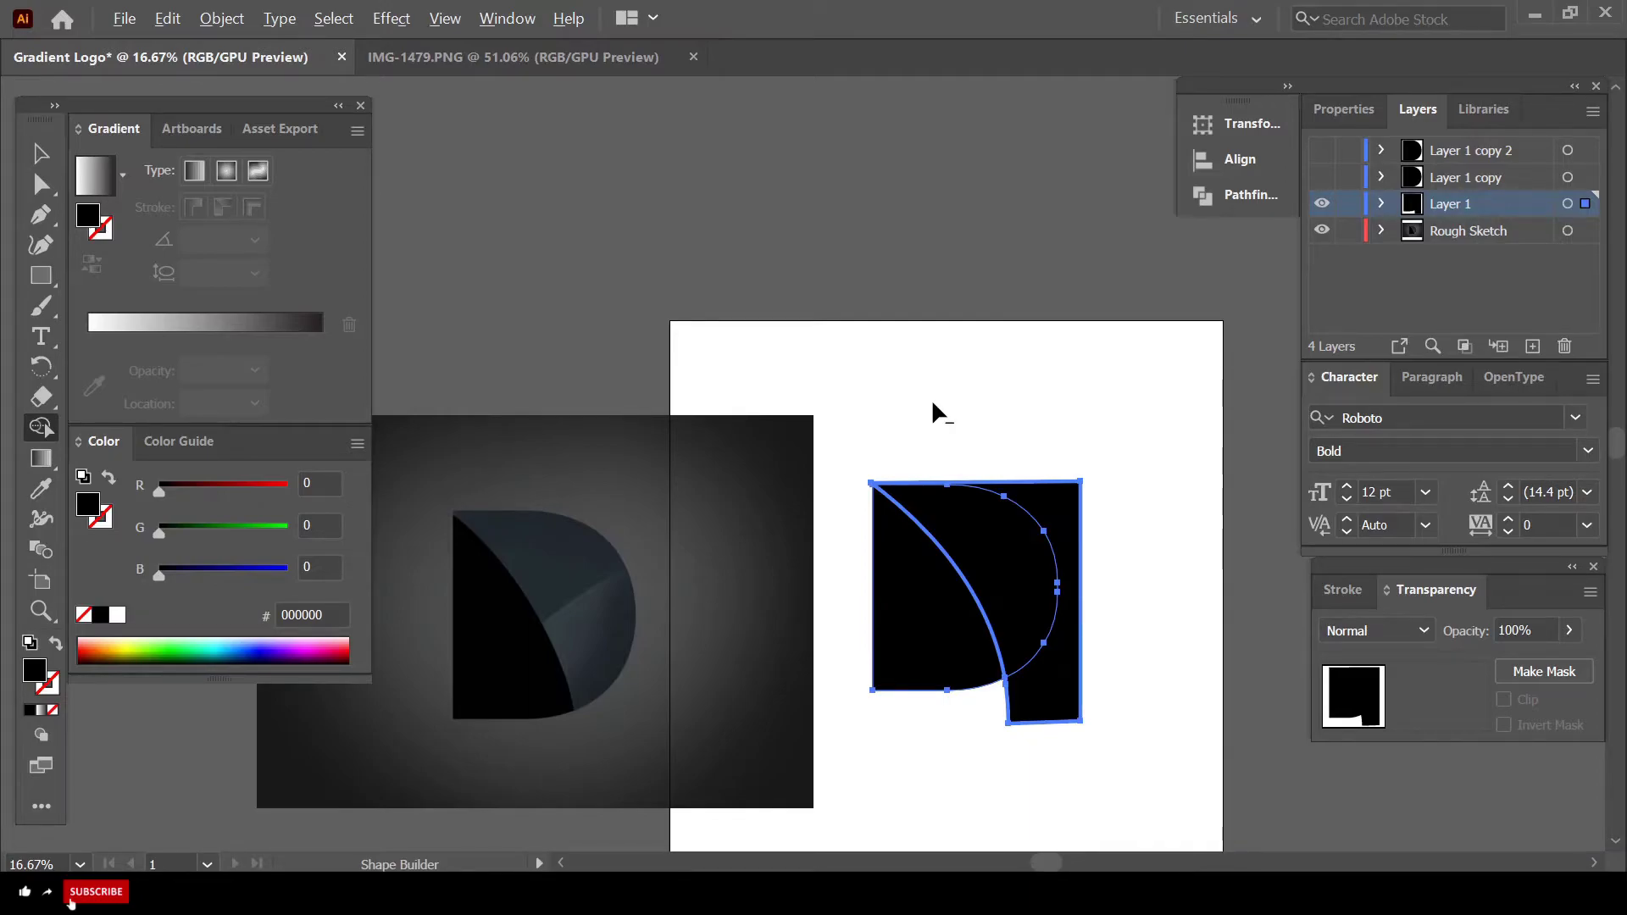
left_click_drag(1042, 581, 1075, 508)
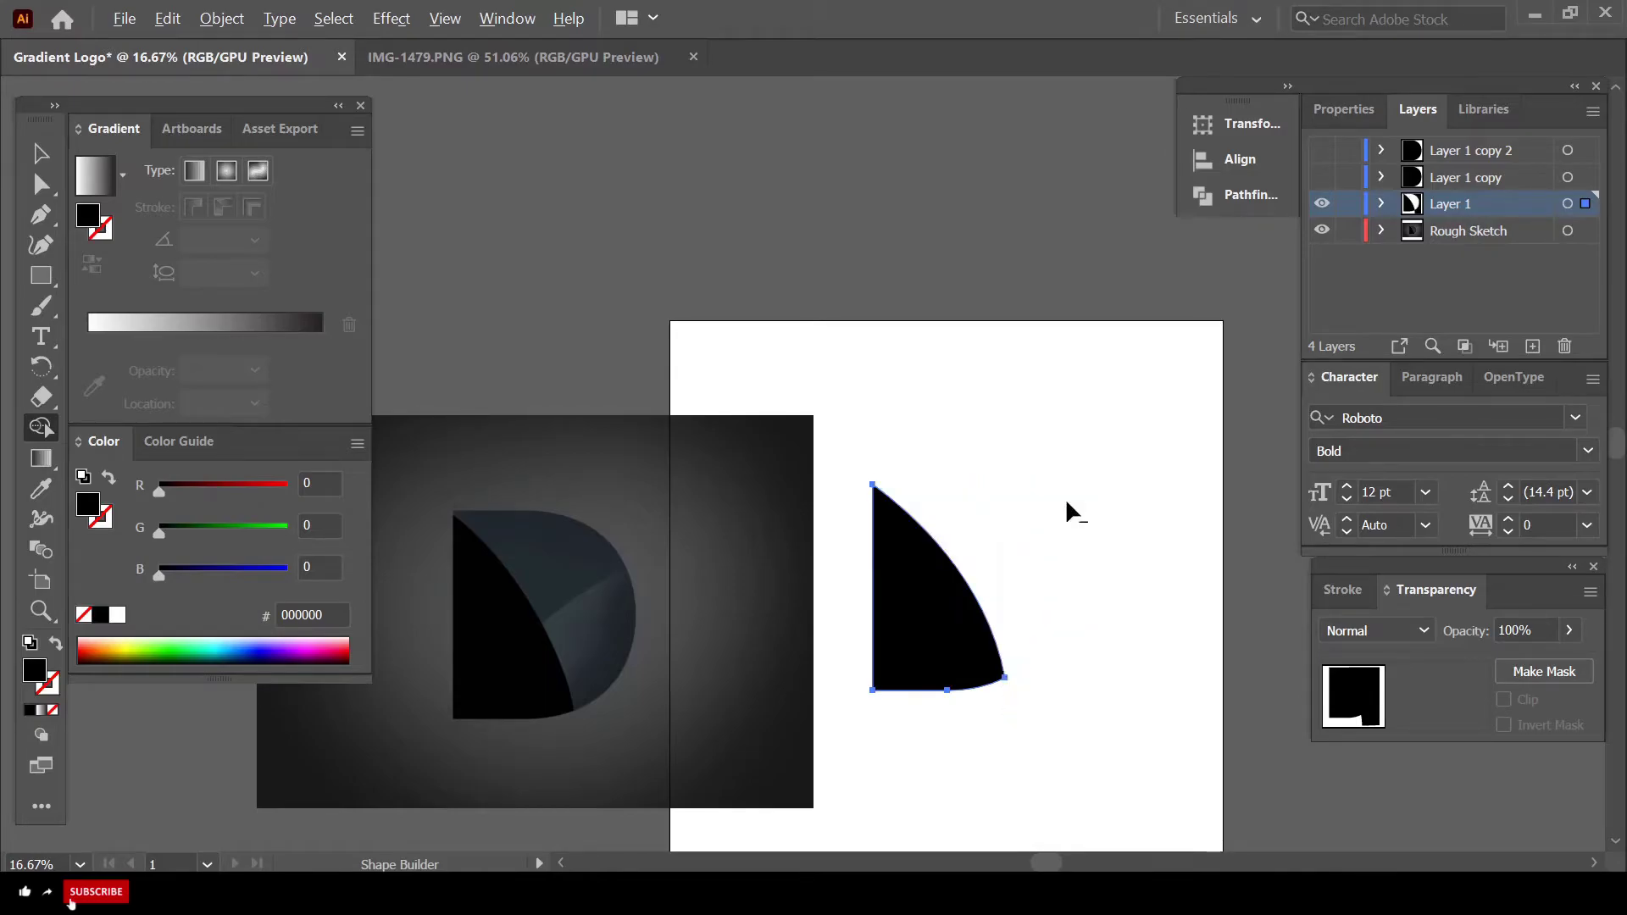
key("v")
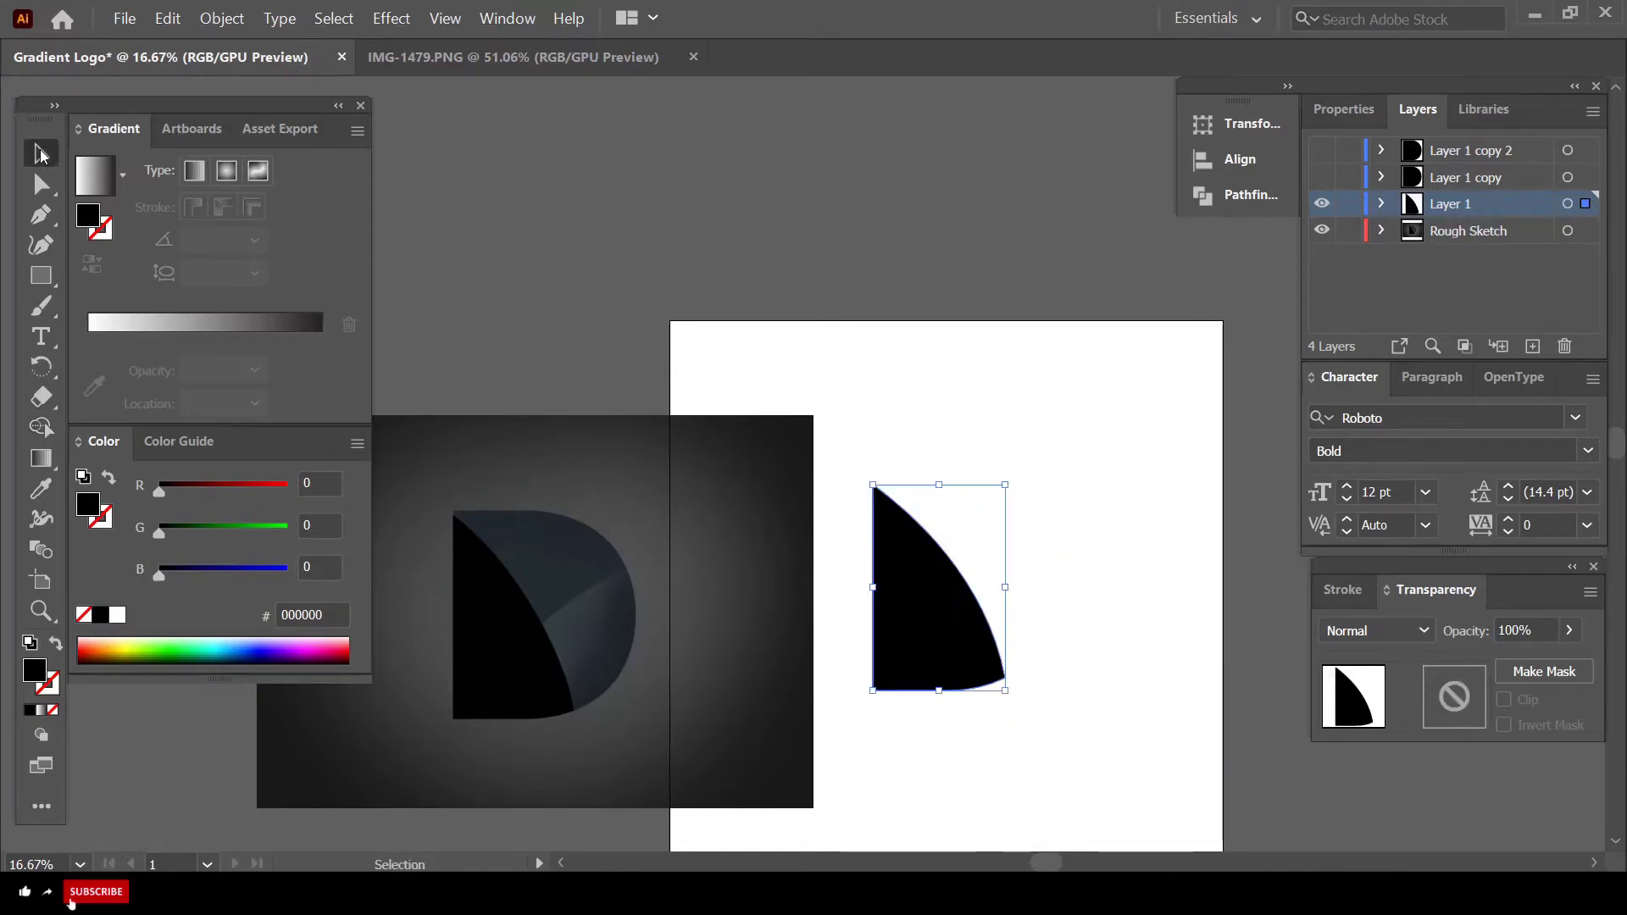
left_click(1120, 267)
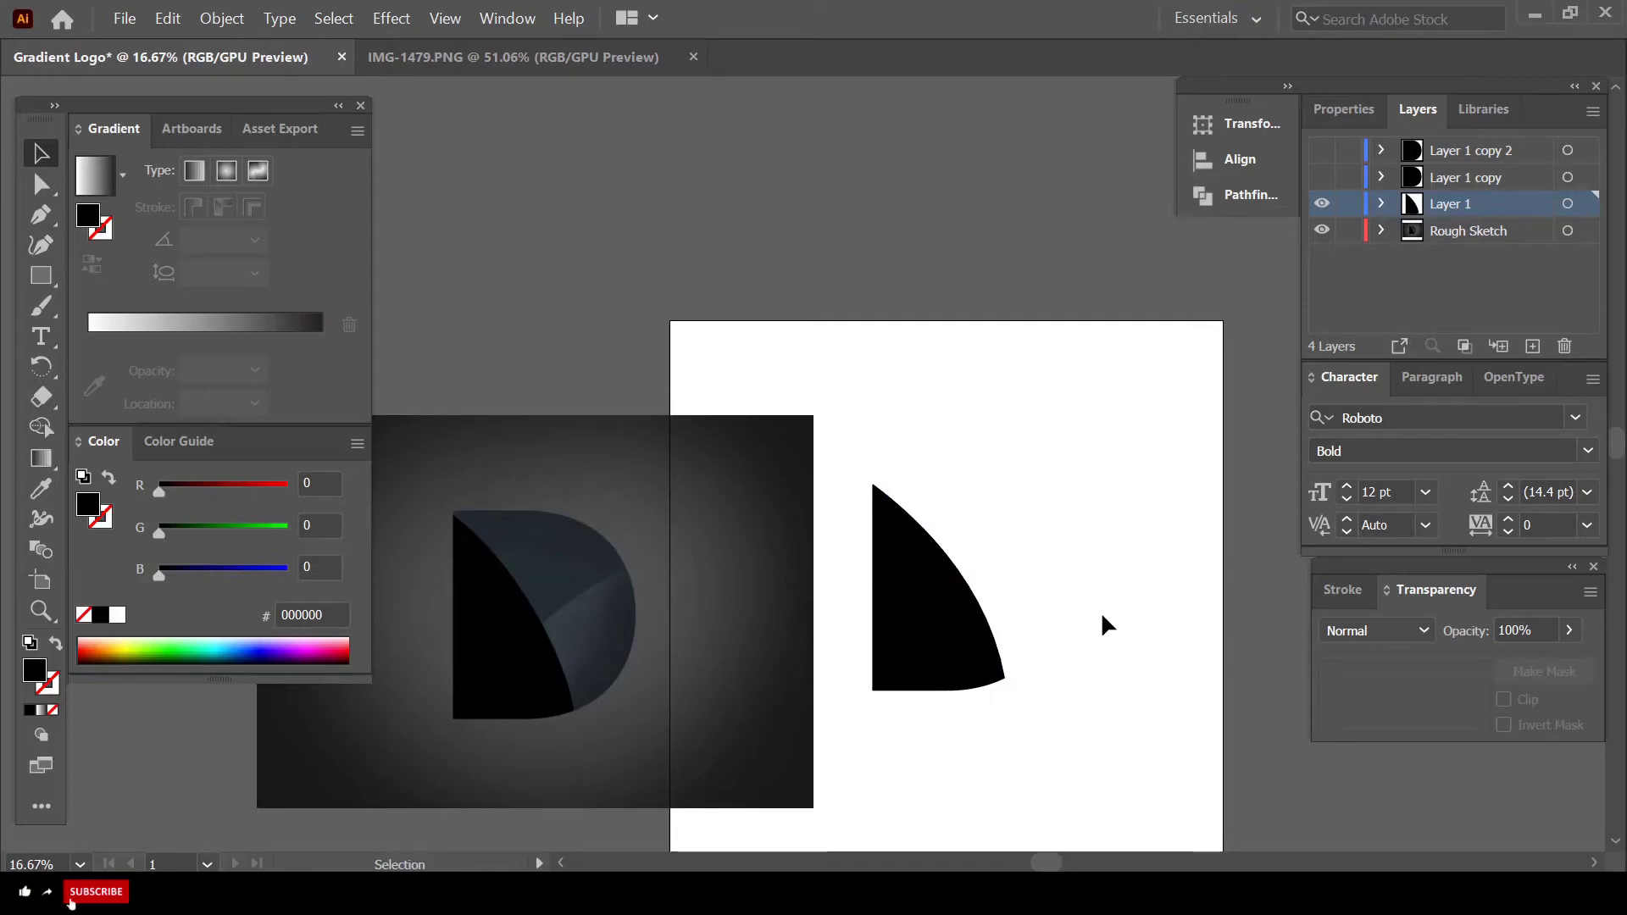
- Hide Layer 1, show Layer 1 copy with its solid D, and make that copy the active layer
left_click(1320, 204)
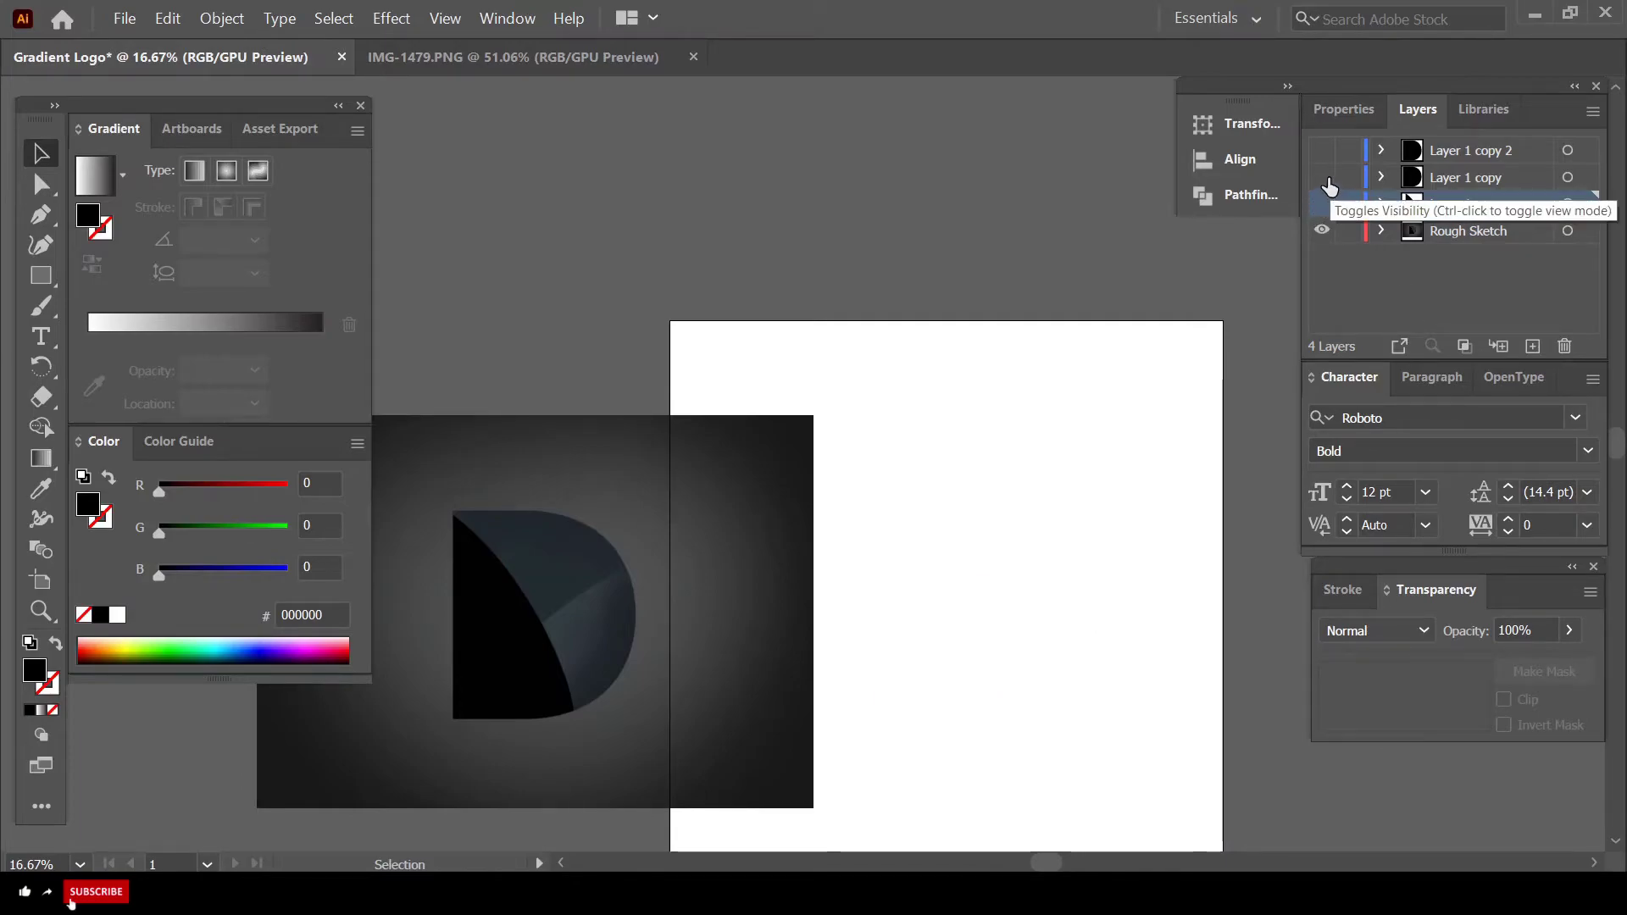
left_click(1321, 176)
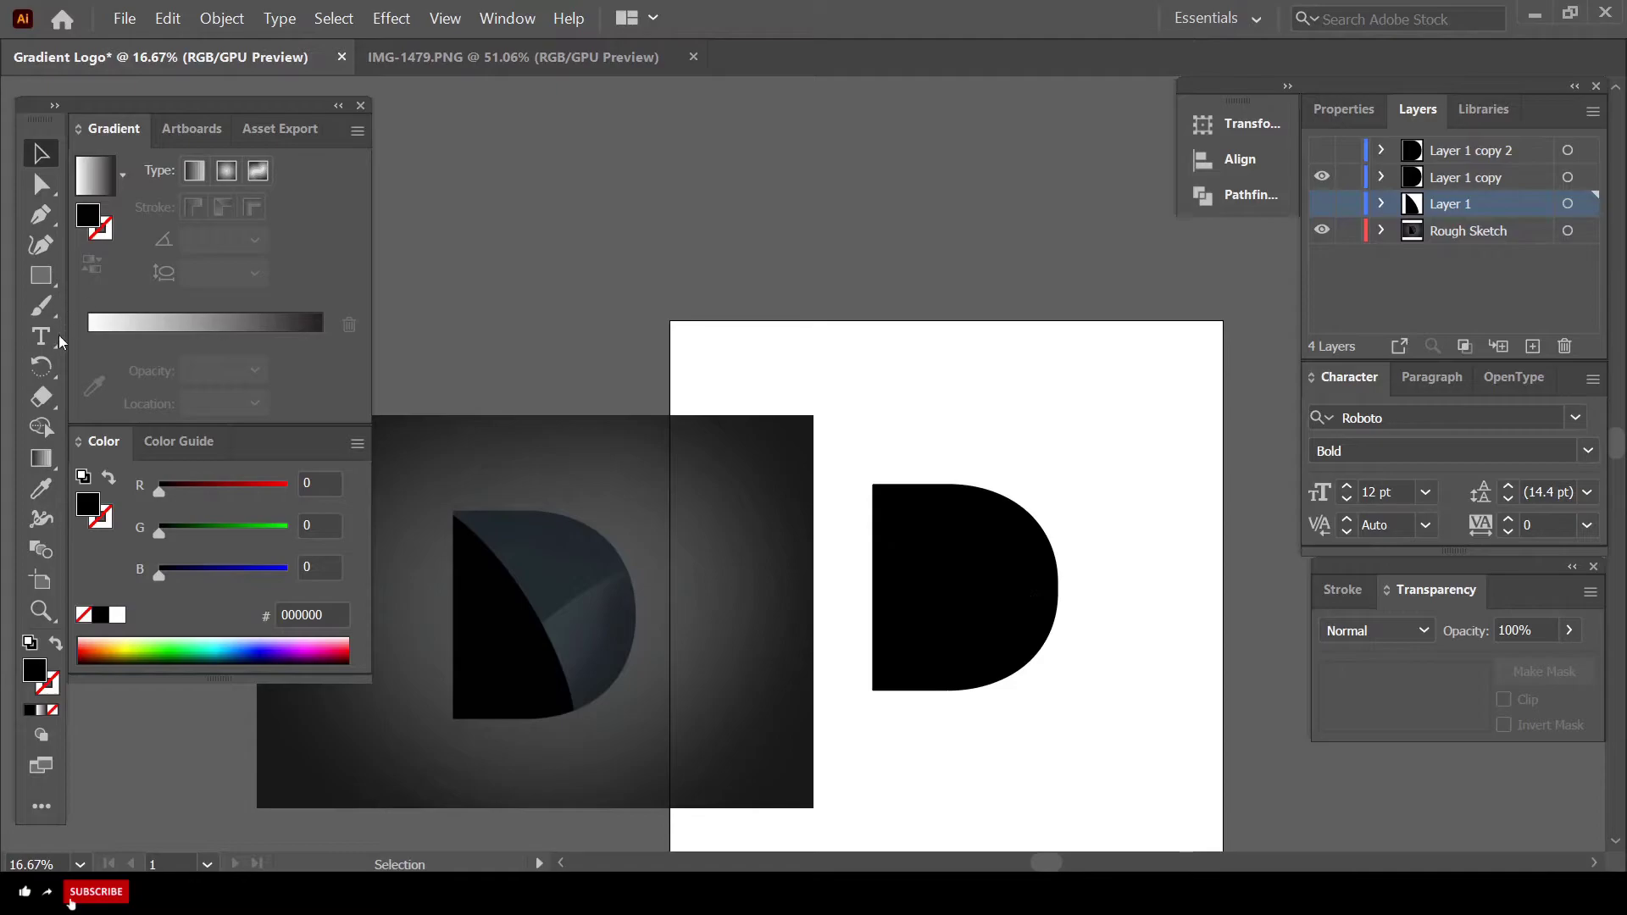
left_click(35, 251)
scroll(903, 711, "up", 2)
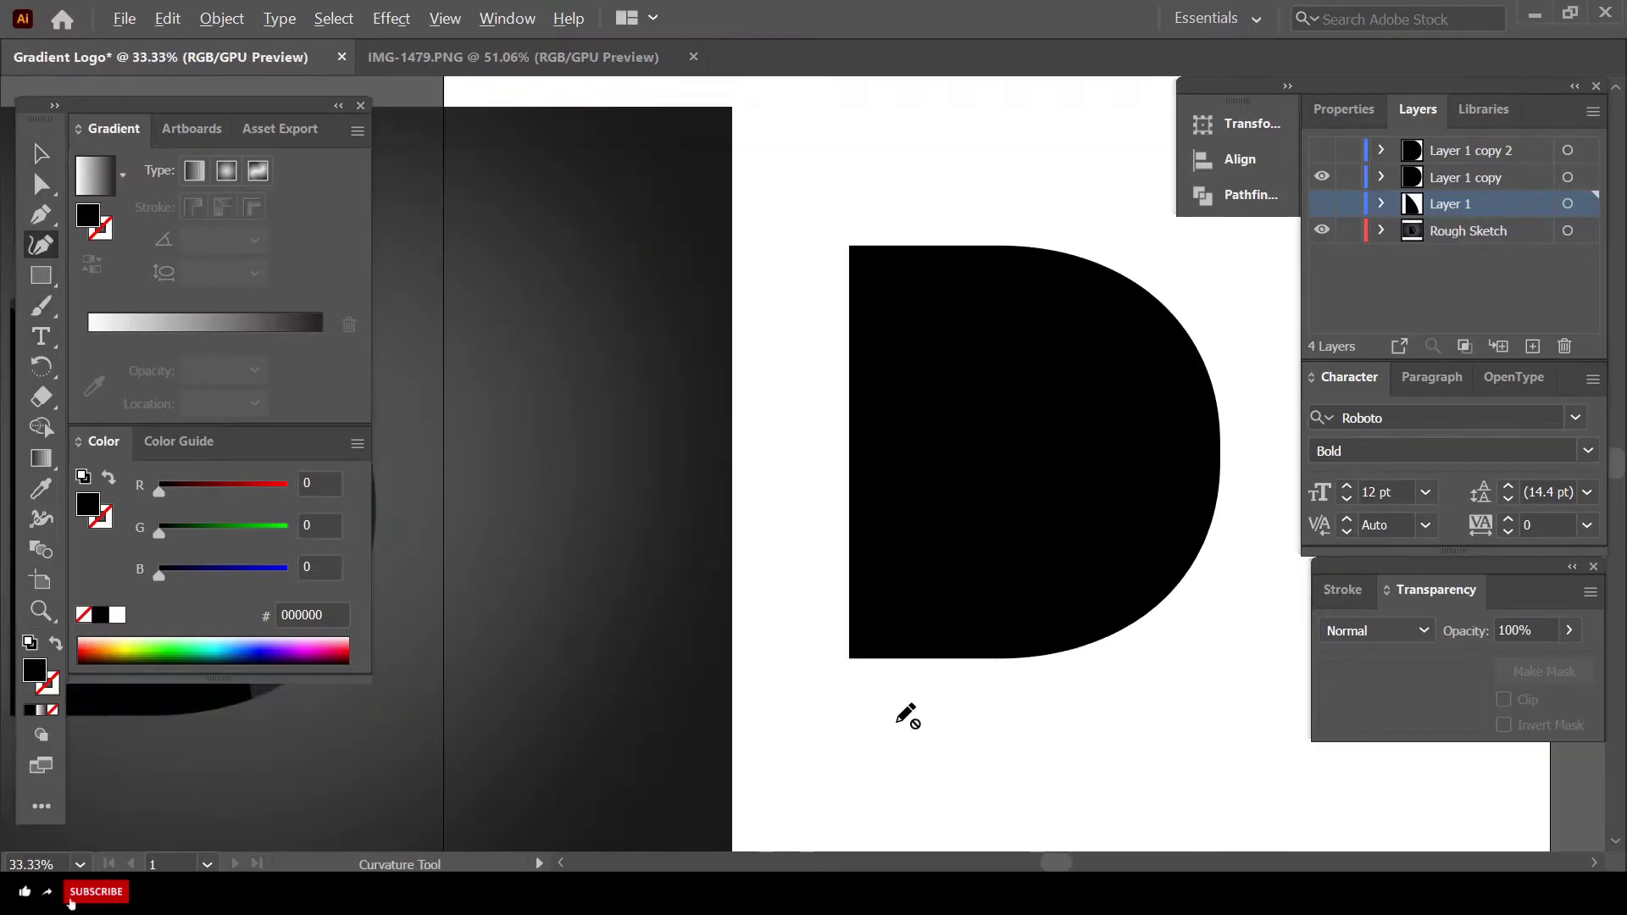
left_click(1441, 181)
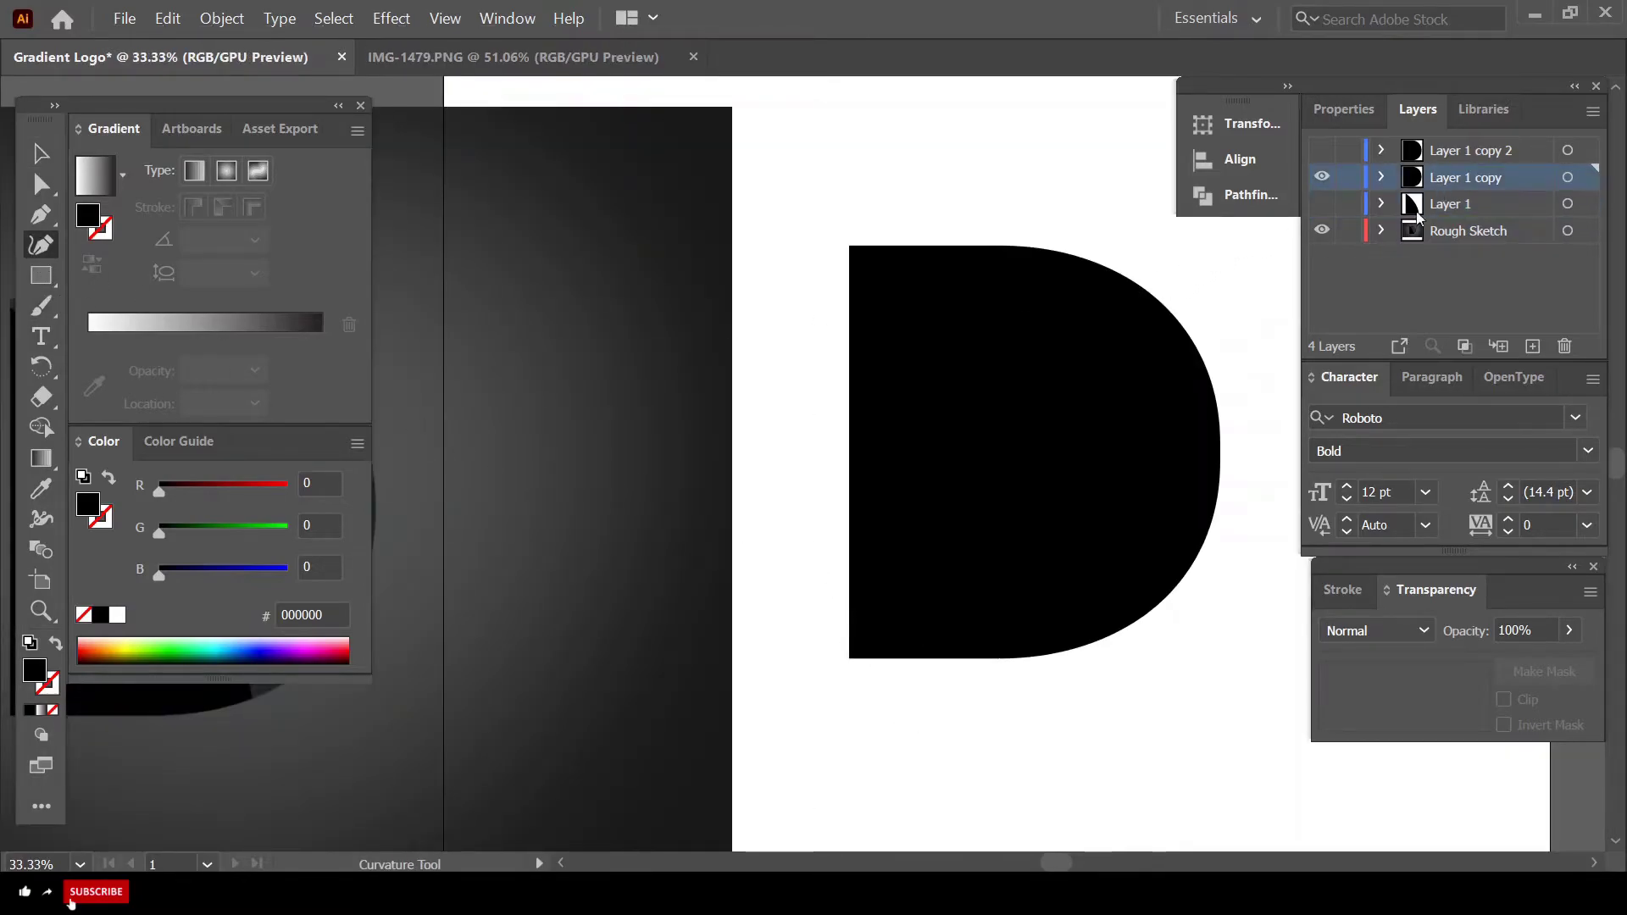
- Draw a closed Curvature tool shape arching from the D's lower-left corner past its right edge, enclosing its upper-left part with straight outer sides
left_click(841, 669)
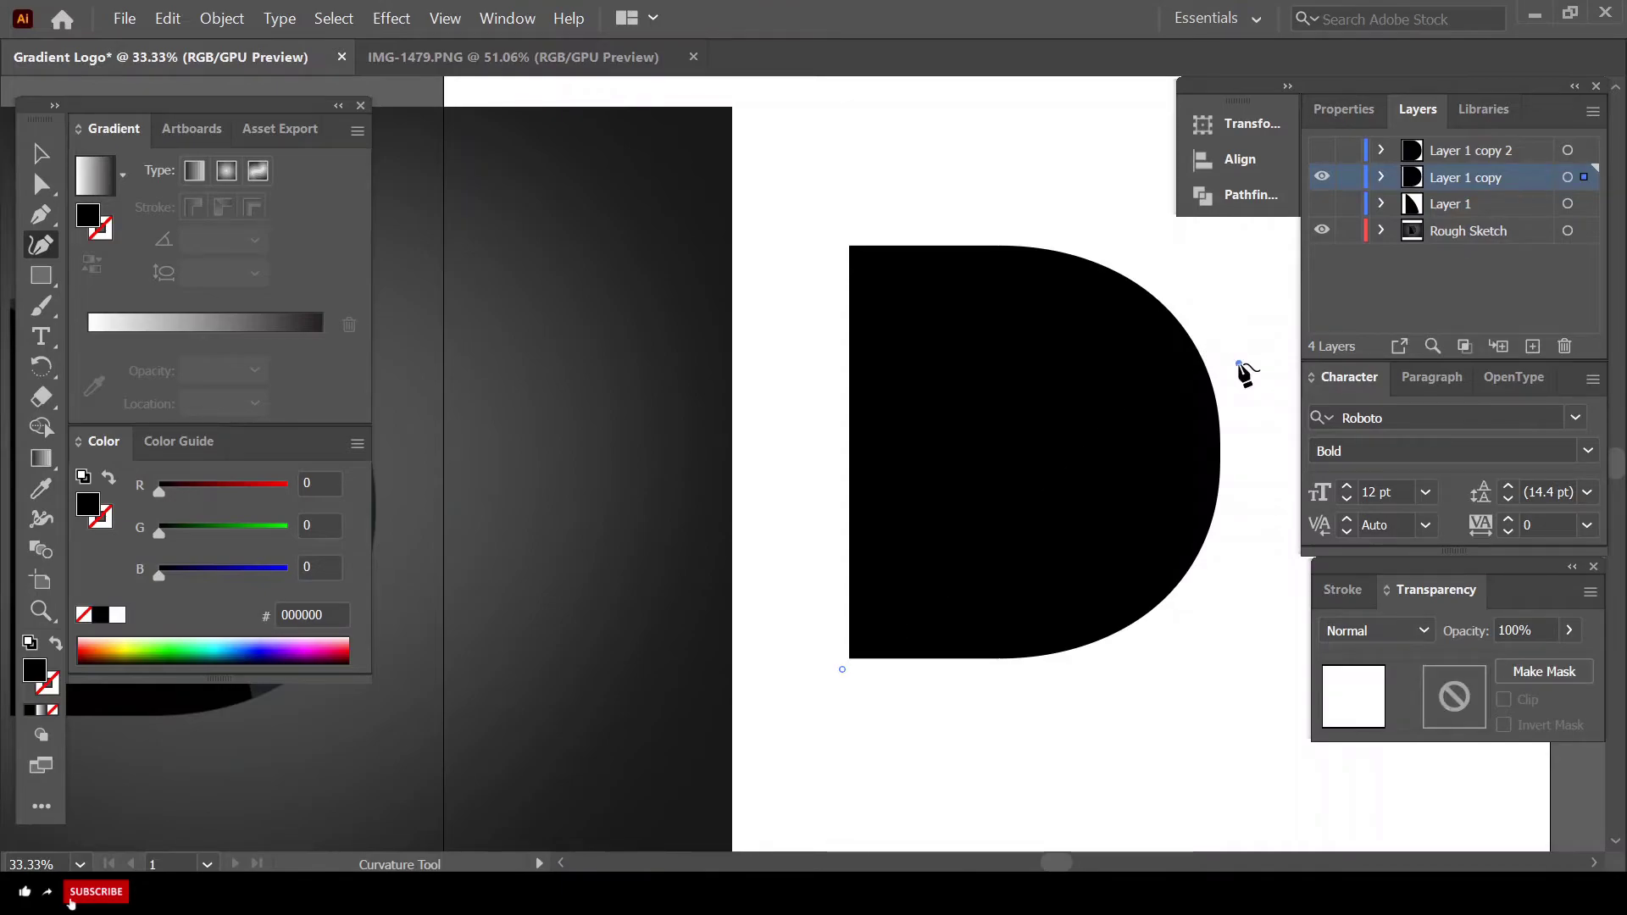
left_click(1238, 363)
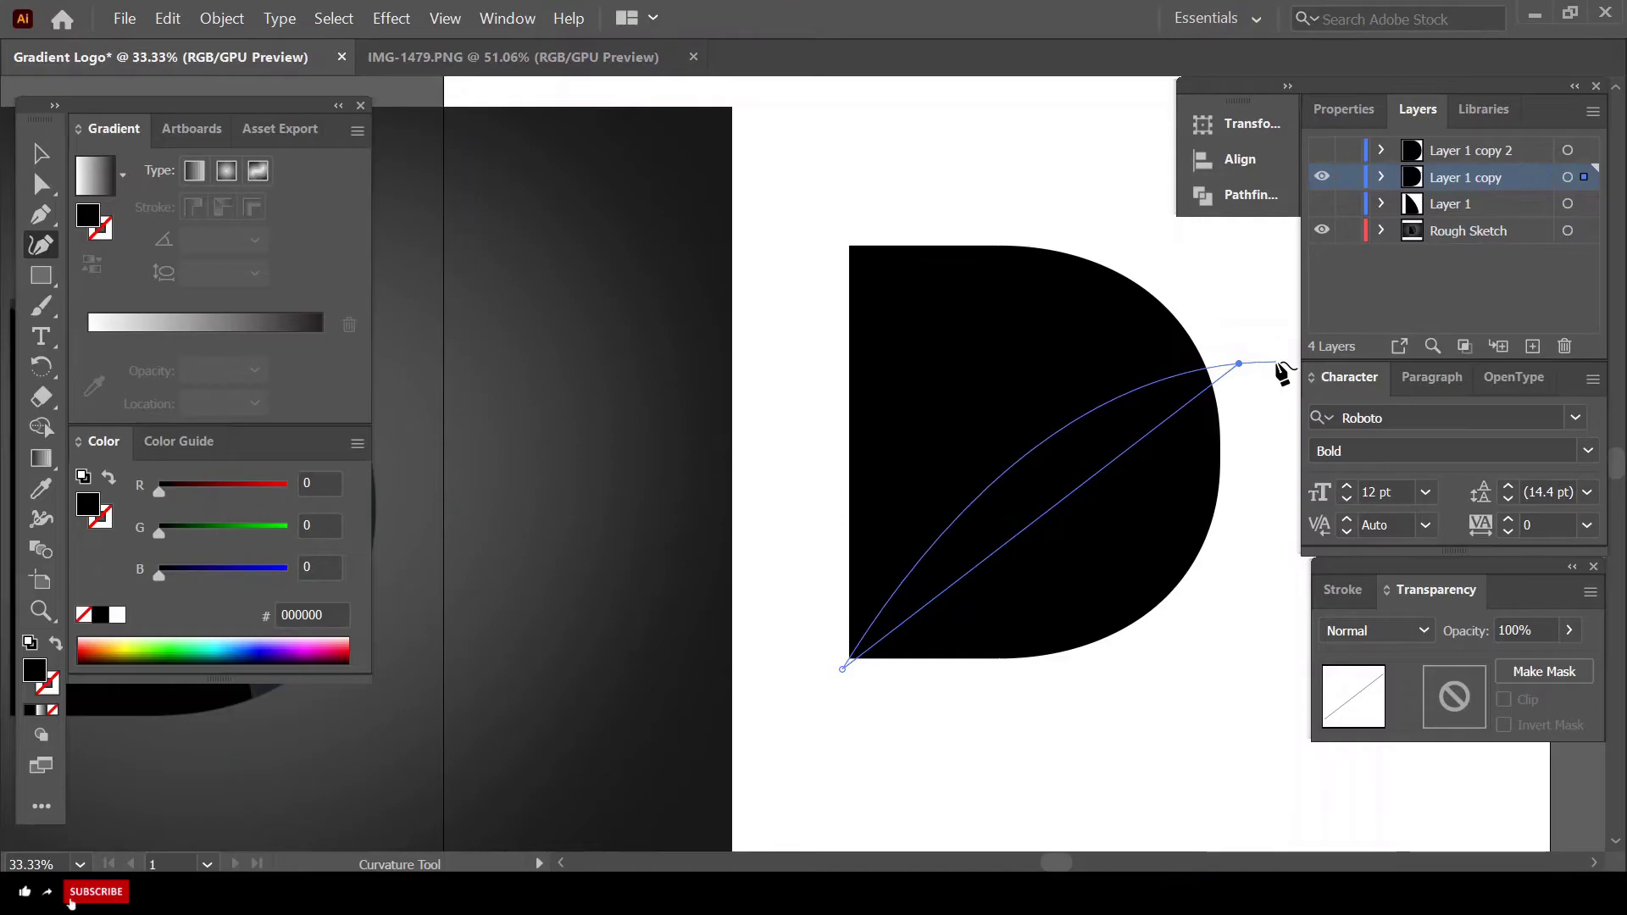
left_click(1276, 363)
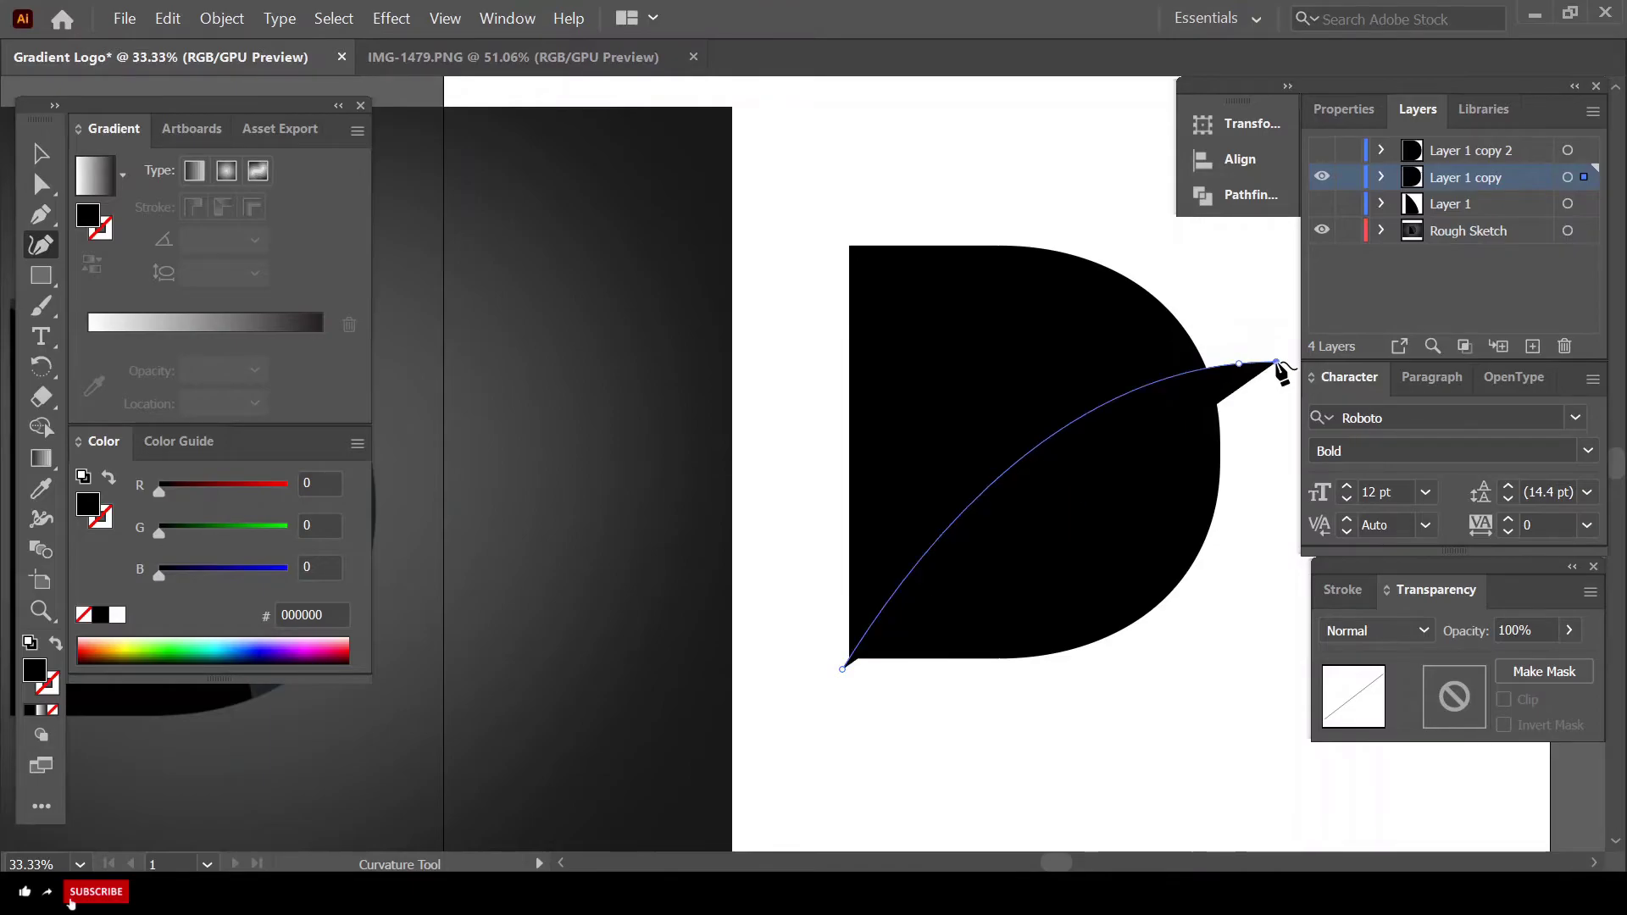
left_click(1228, 262)
left_click(1230, 263)
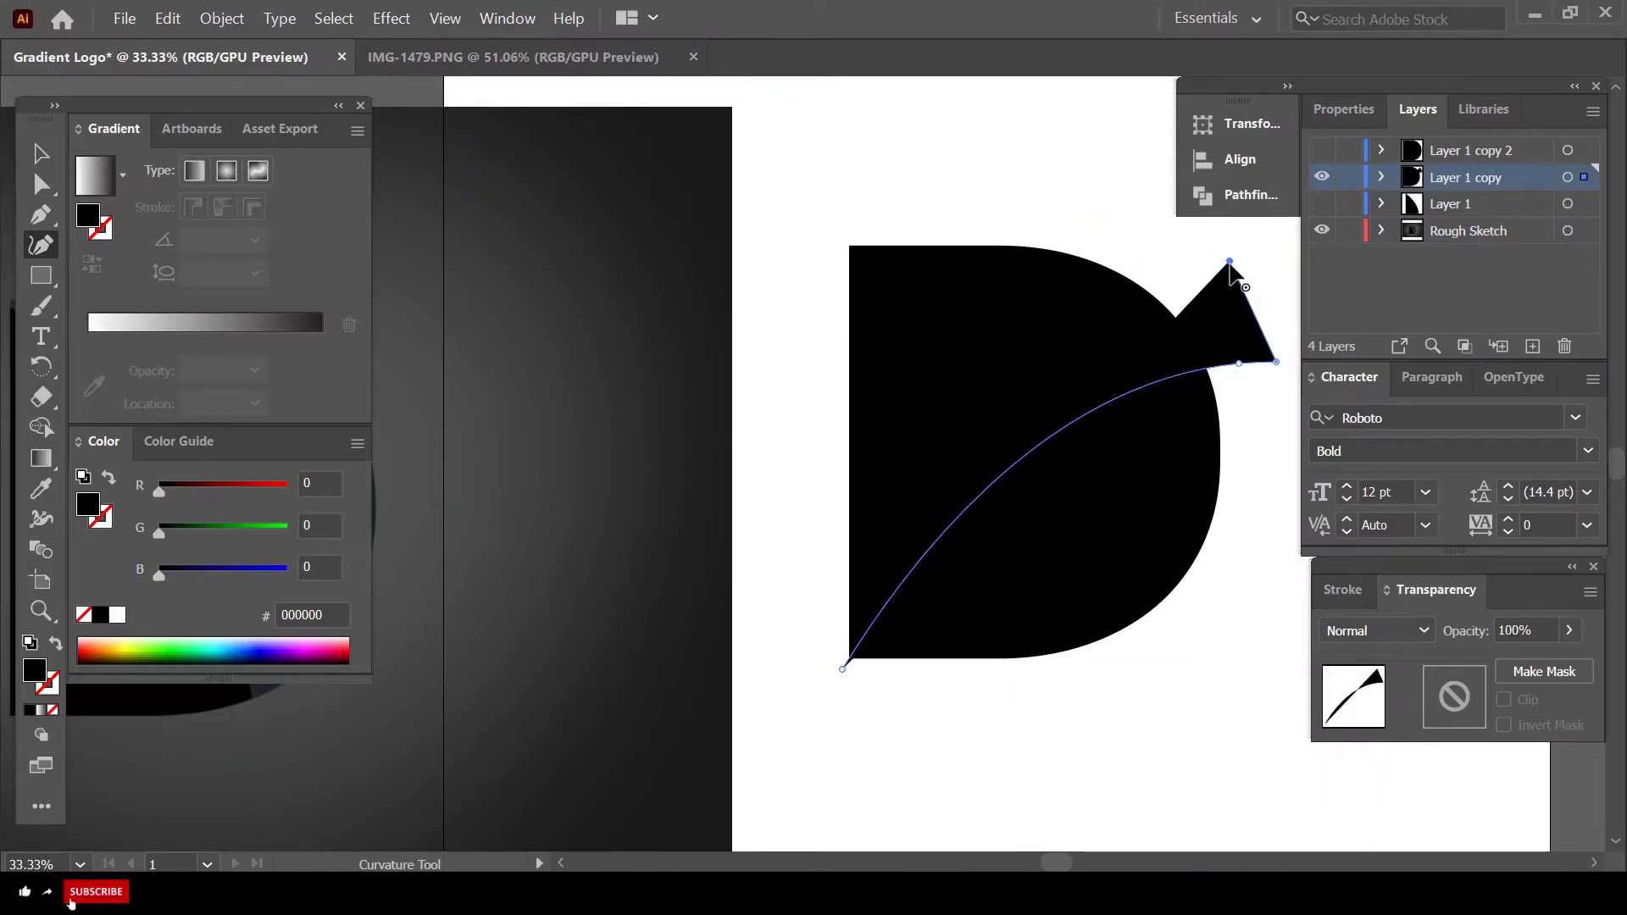
left_click(980, 199)
left_click(983, 201)
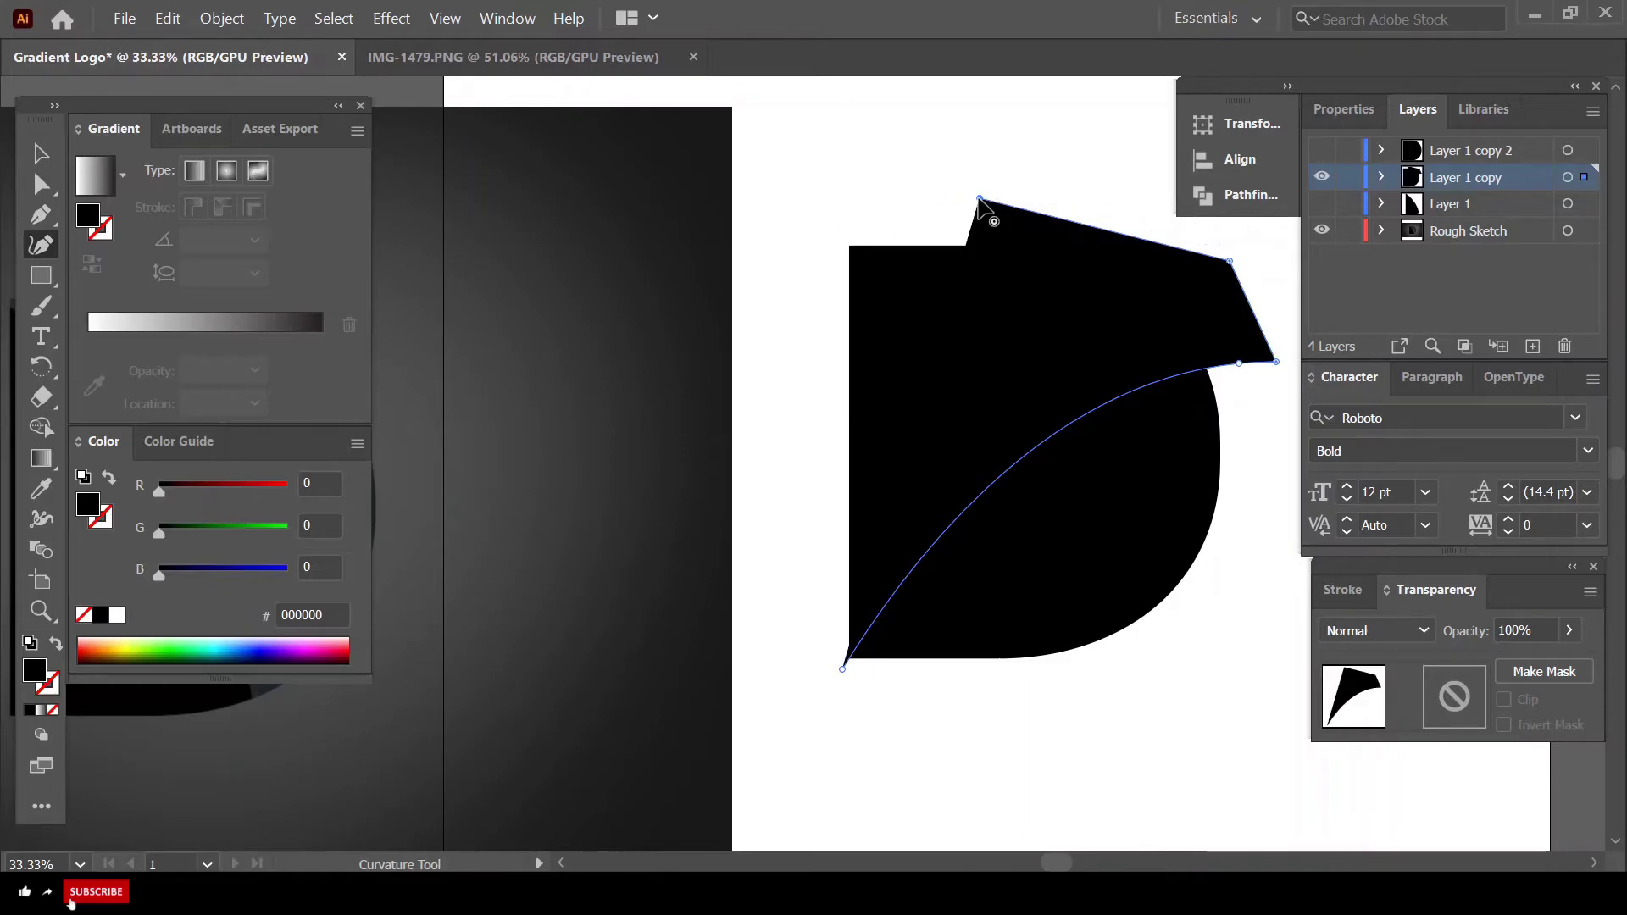
left_click(772, 210)
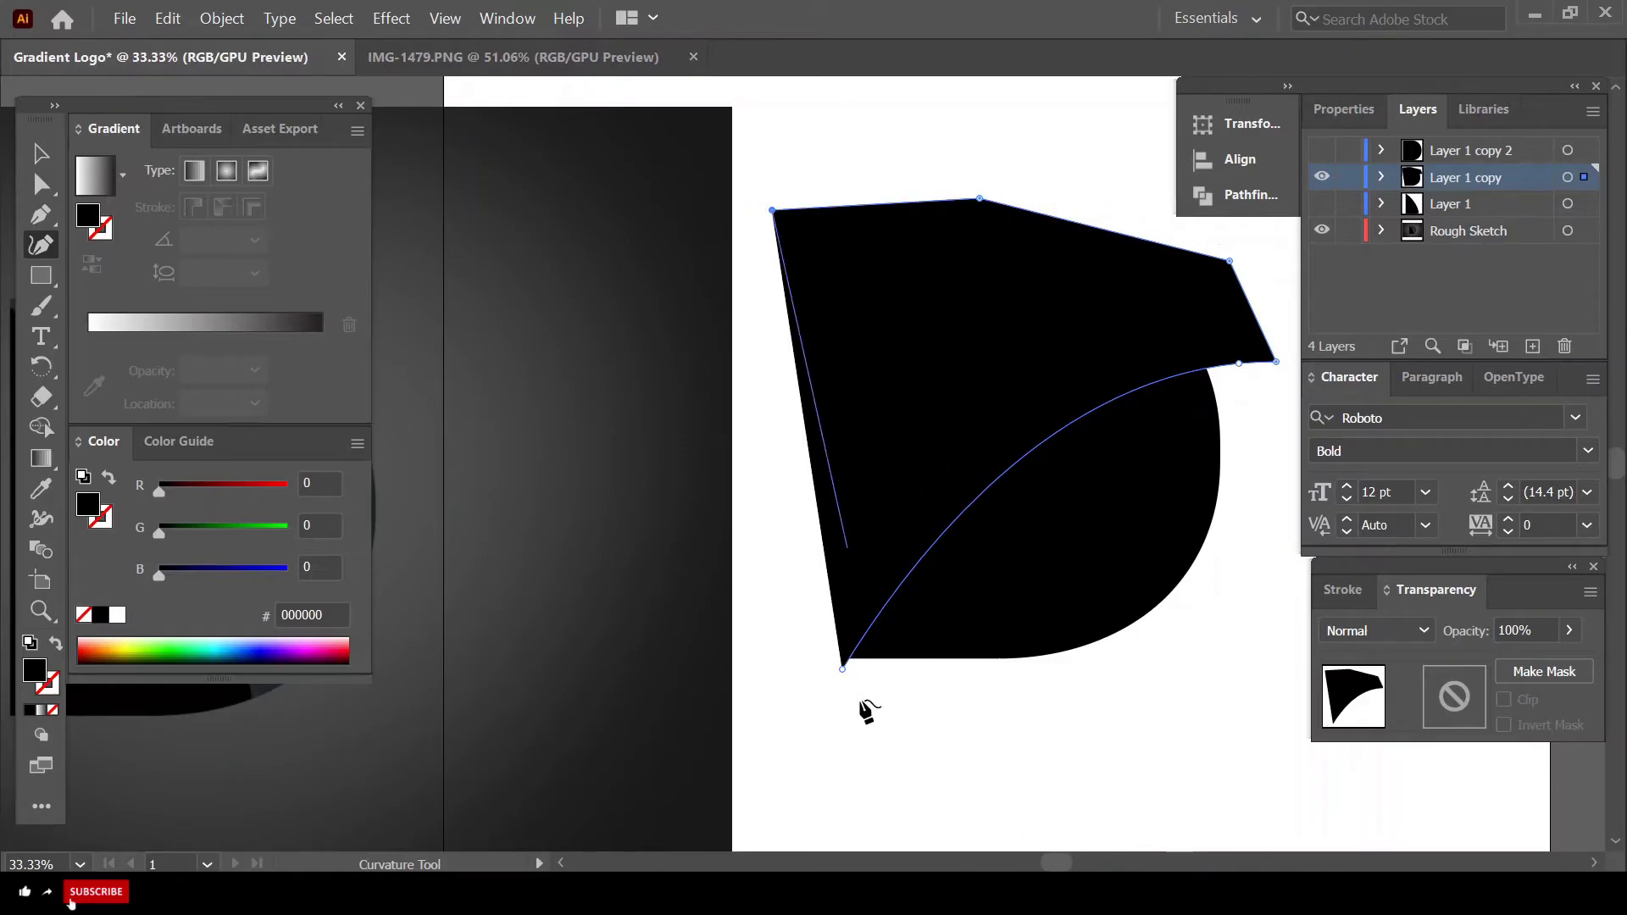
left_click(842, 670)
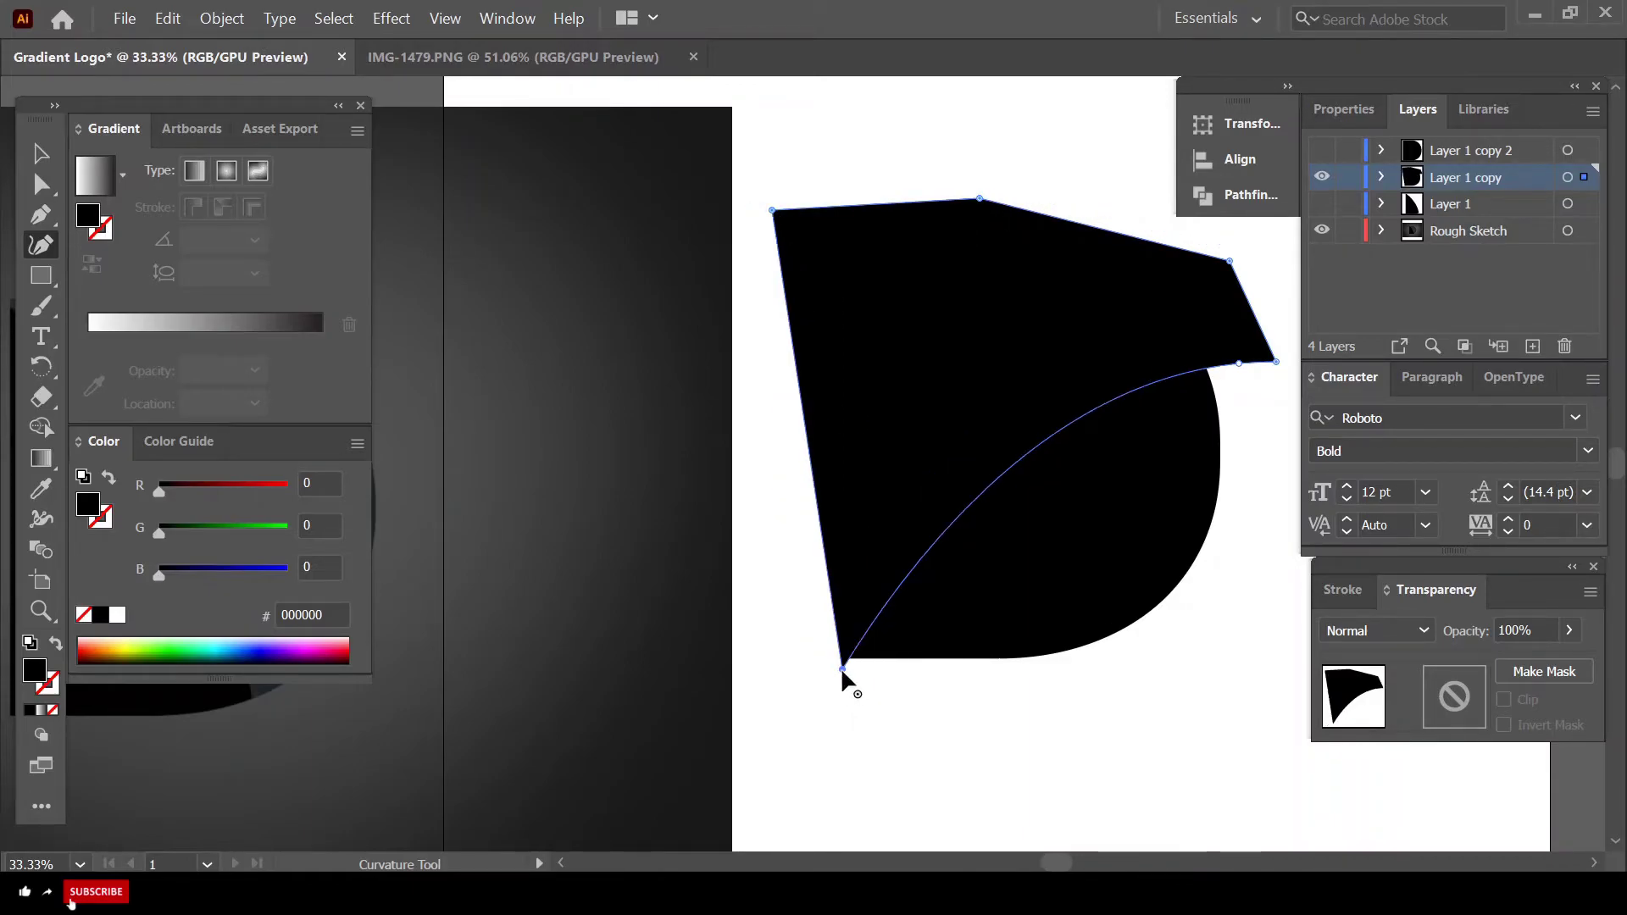
- Shift the cutting shape's curve end points beyond the D's right edge slightly up and to the left
scroll(998, 647, "down", 1)
scroll(788, 643, "down", 1)
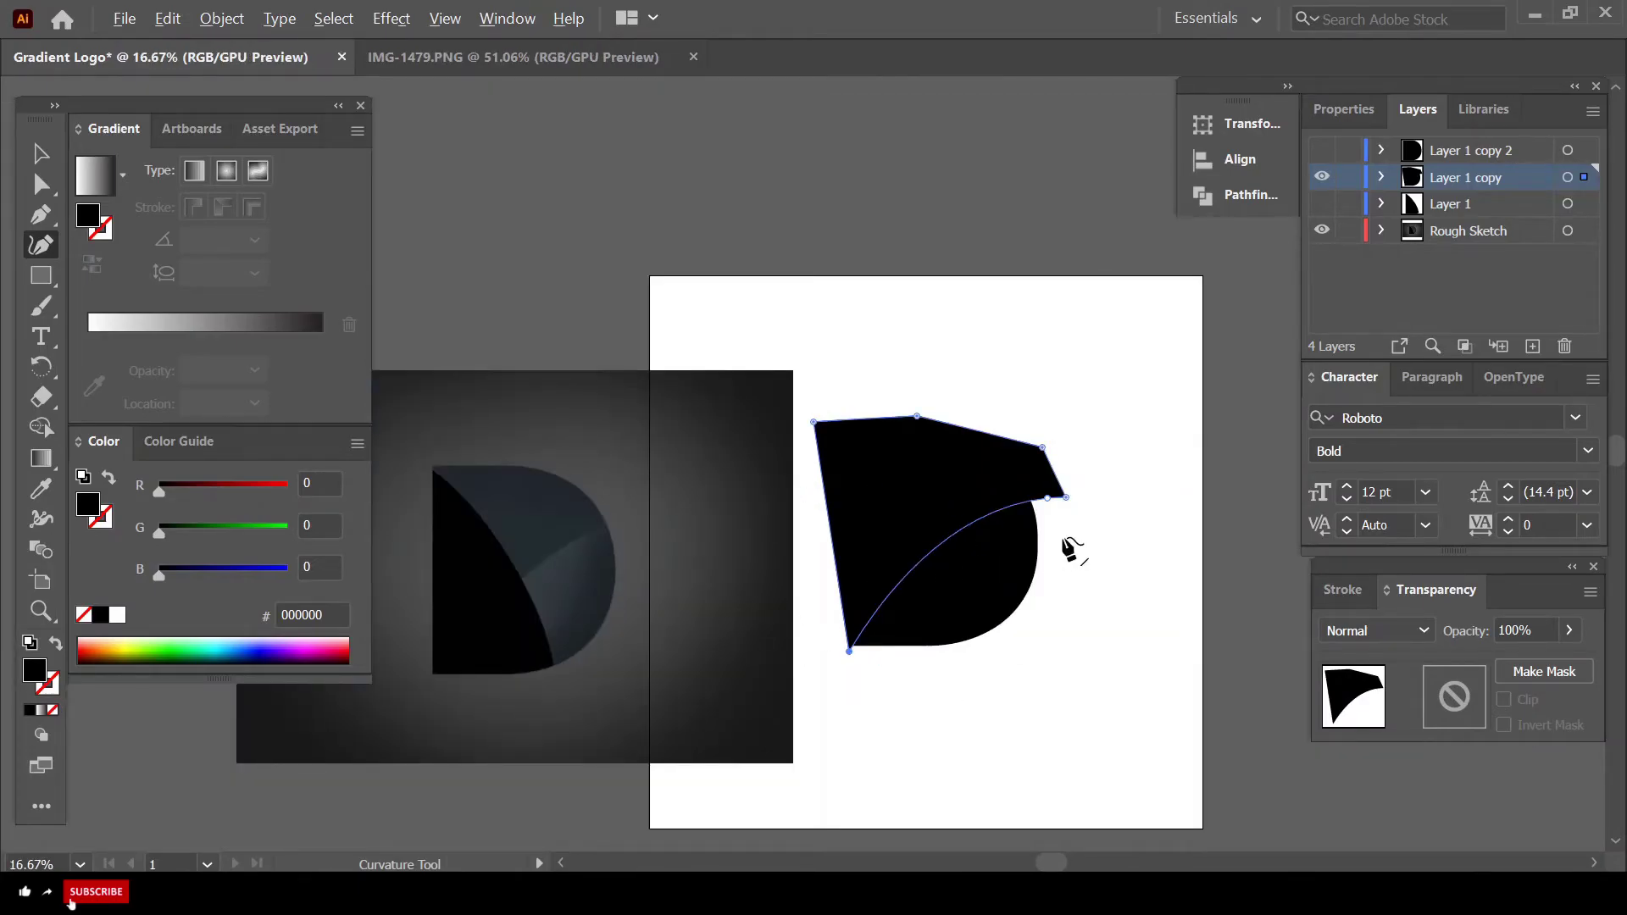
key("alt")
scroll(1049, 501, "up", 1)
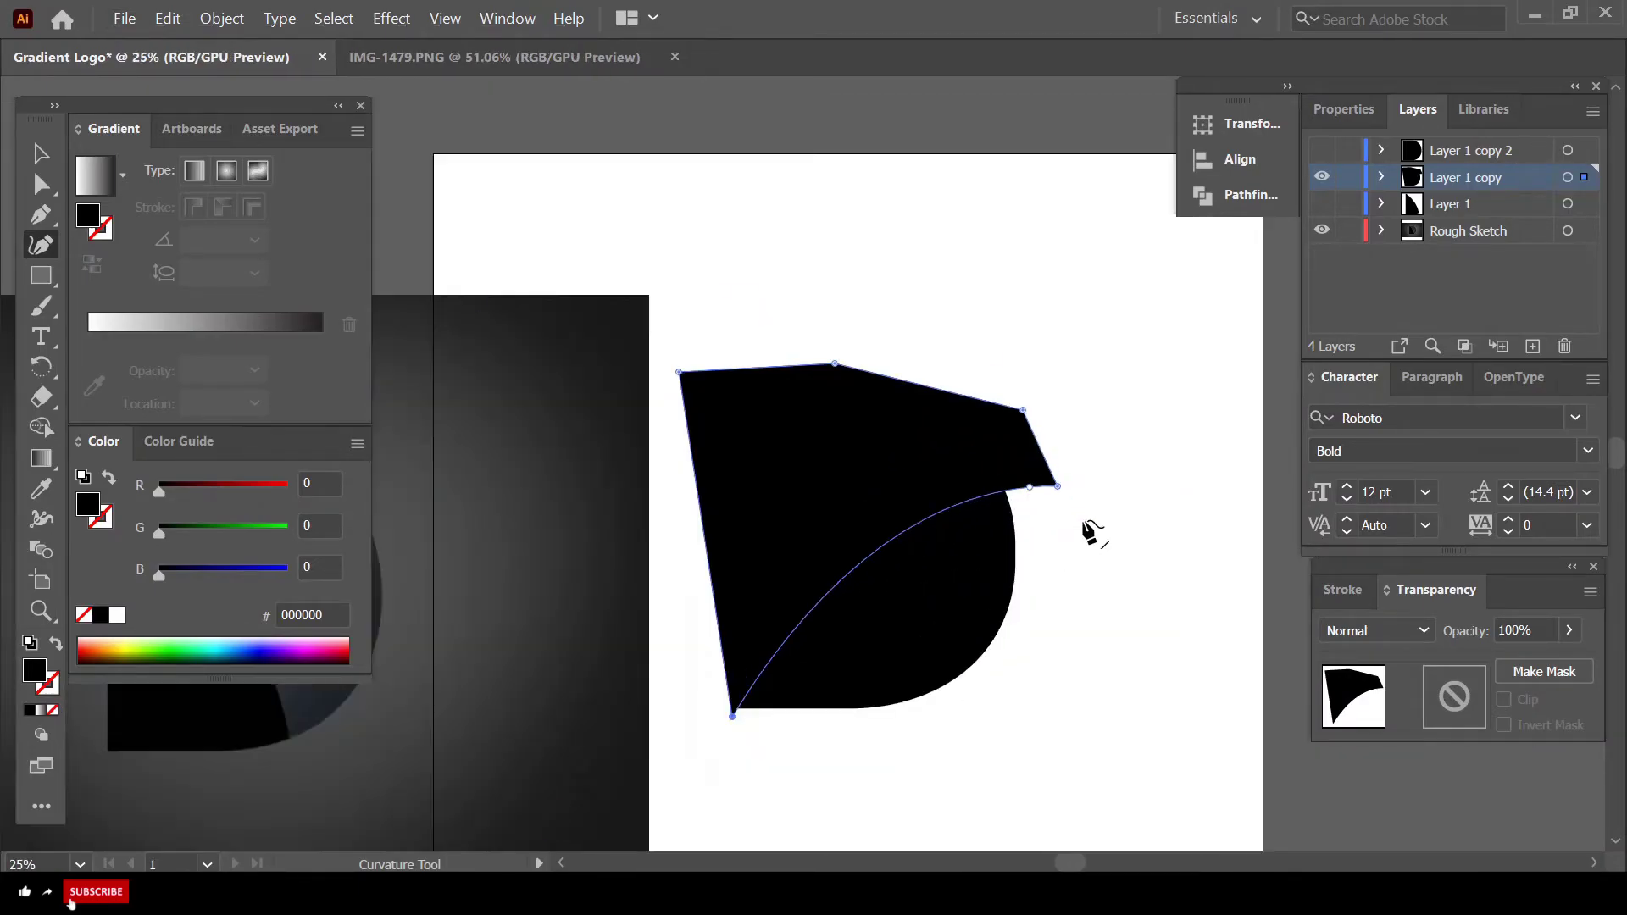
mouse_move(1025, 488)
left_mouse_down()
mouse_move(1044, 465)
mouse_move(1011, 479)
left_mouse_up()
scroll(1051, 532, "down", 1)
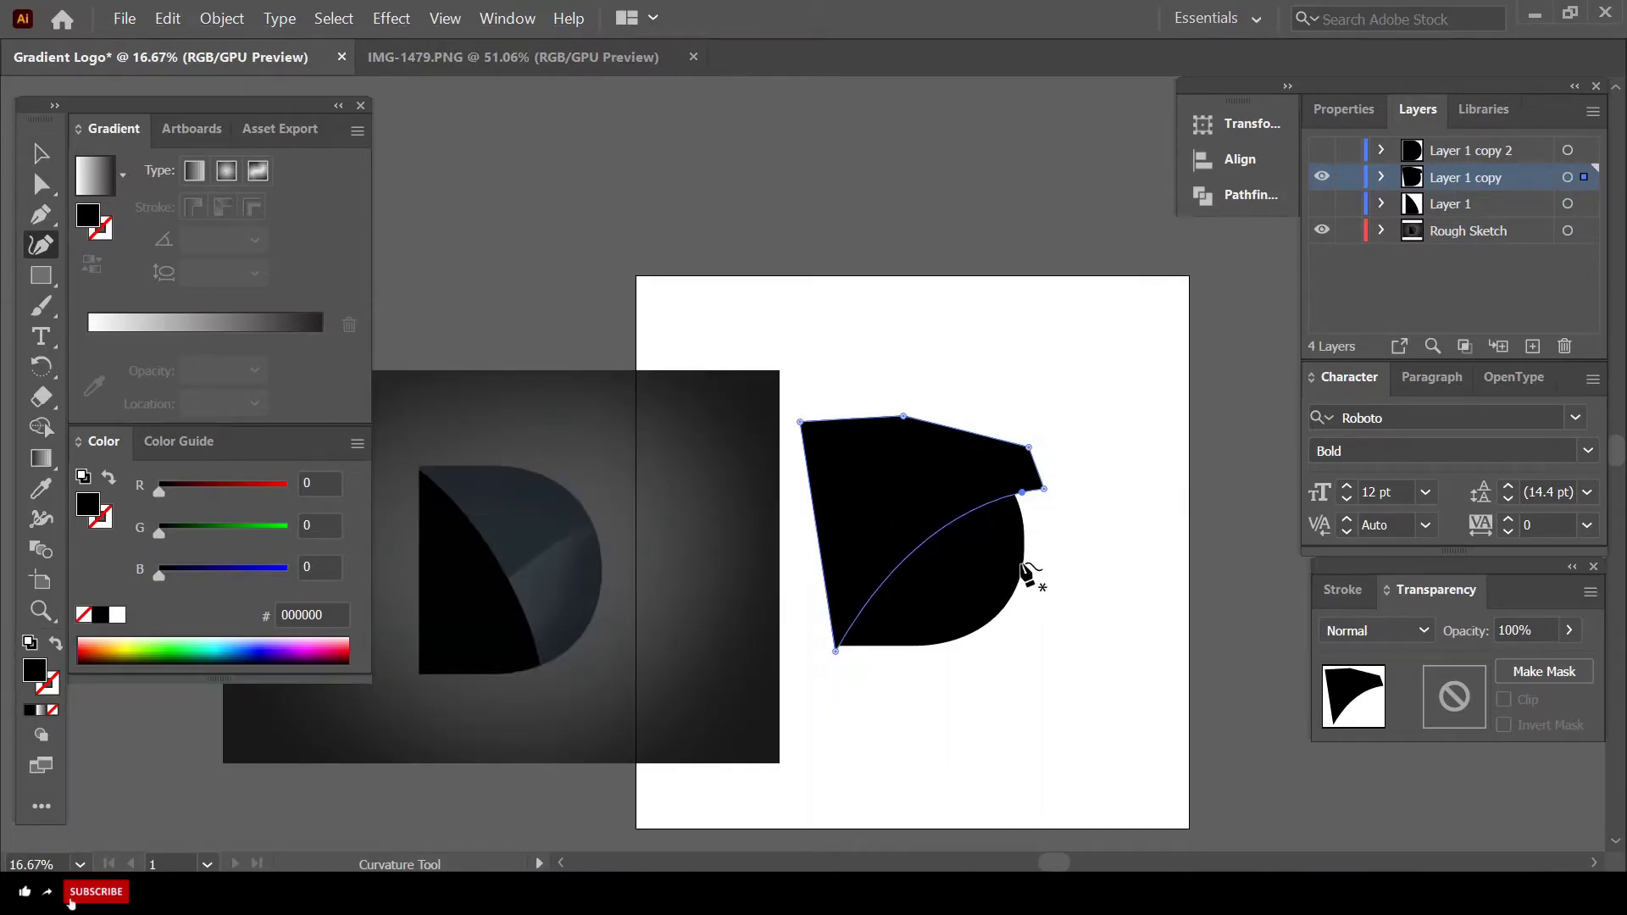
- Select the D and the new cutting shape, and remove the D's area above the curve with the Shape Builder
left_click(41, 154)
left_click(1118, 440)
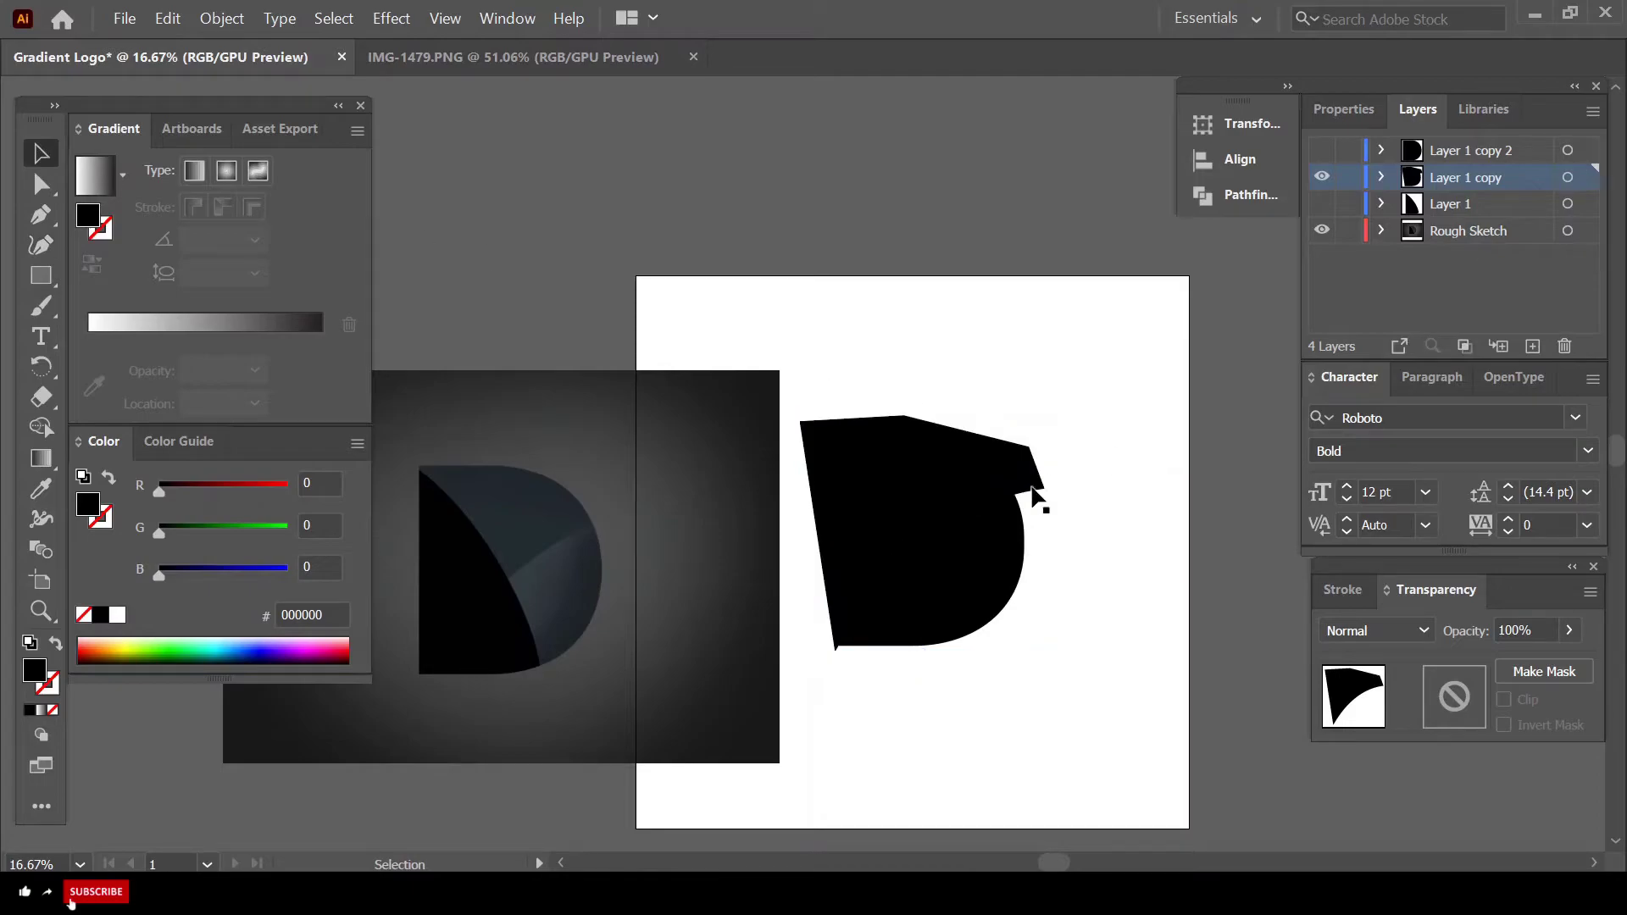
left_click_drag(1059, 423, 916, 684)
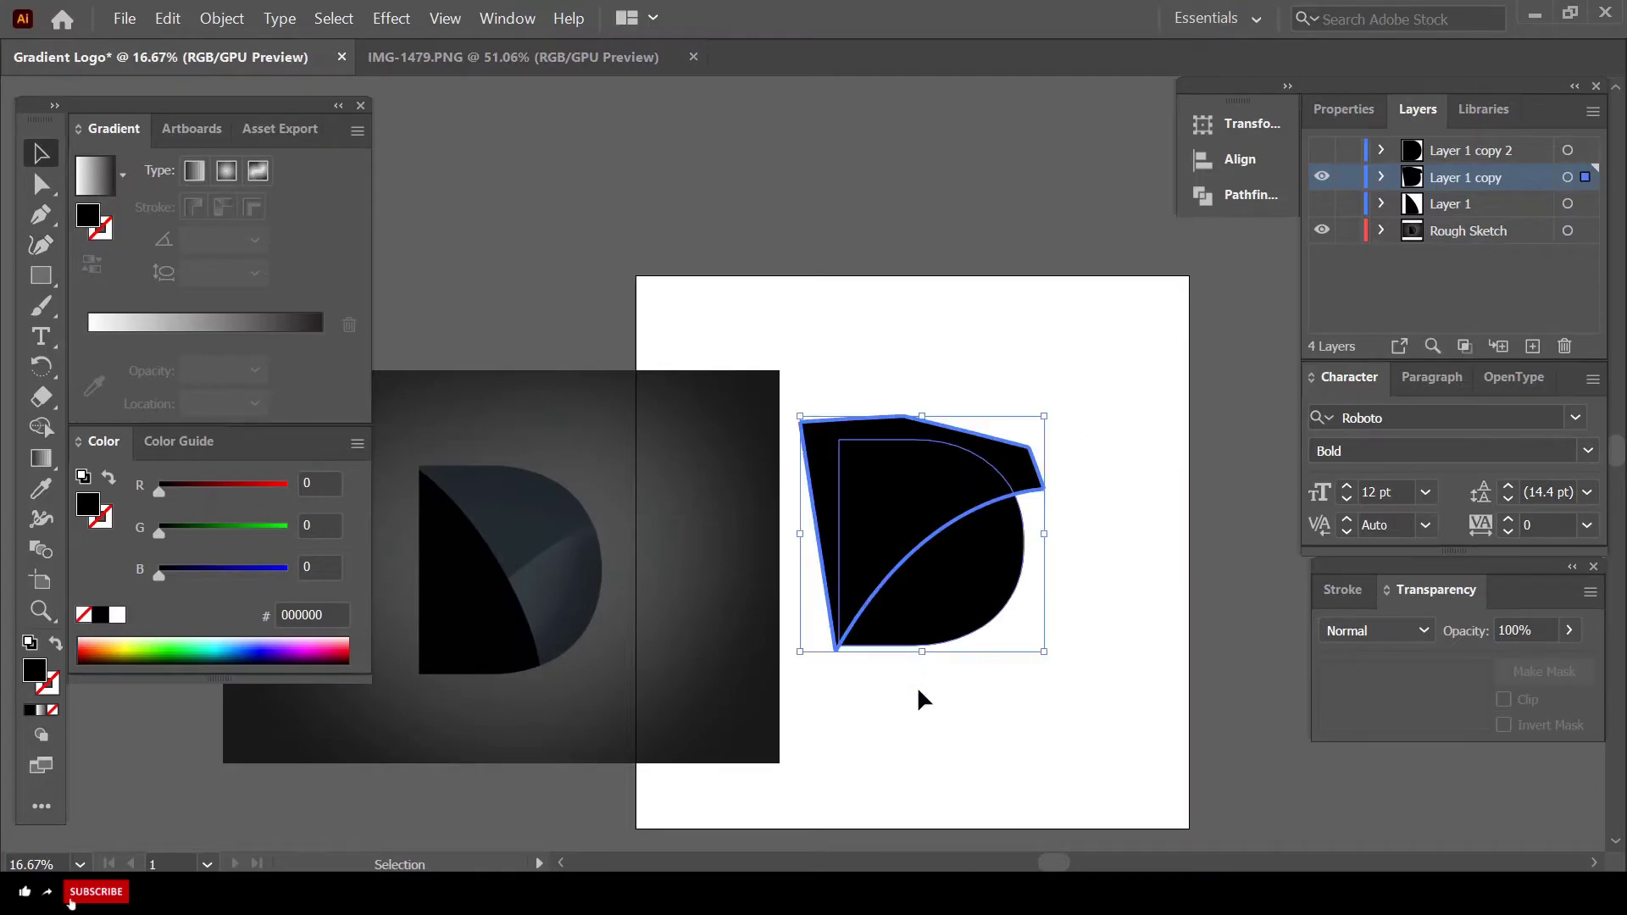
left_click(41, 426)
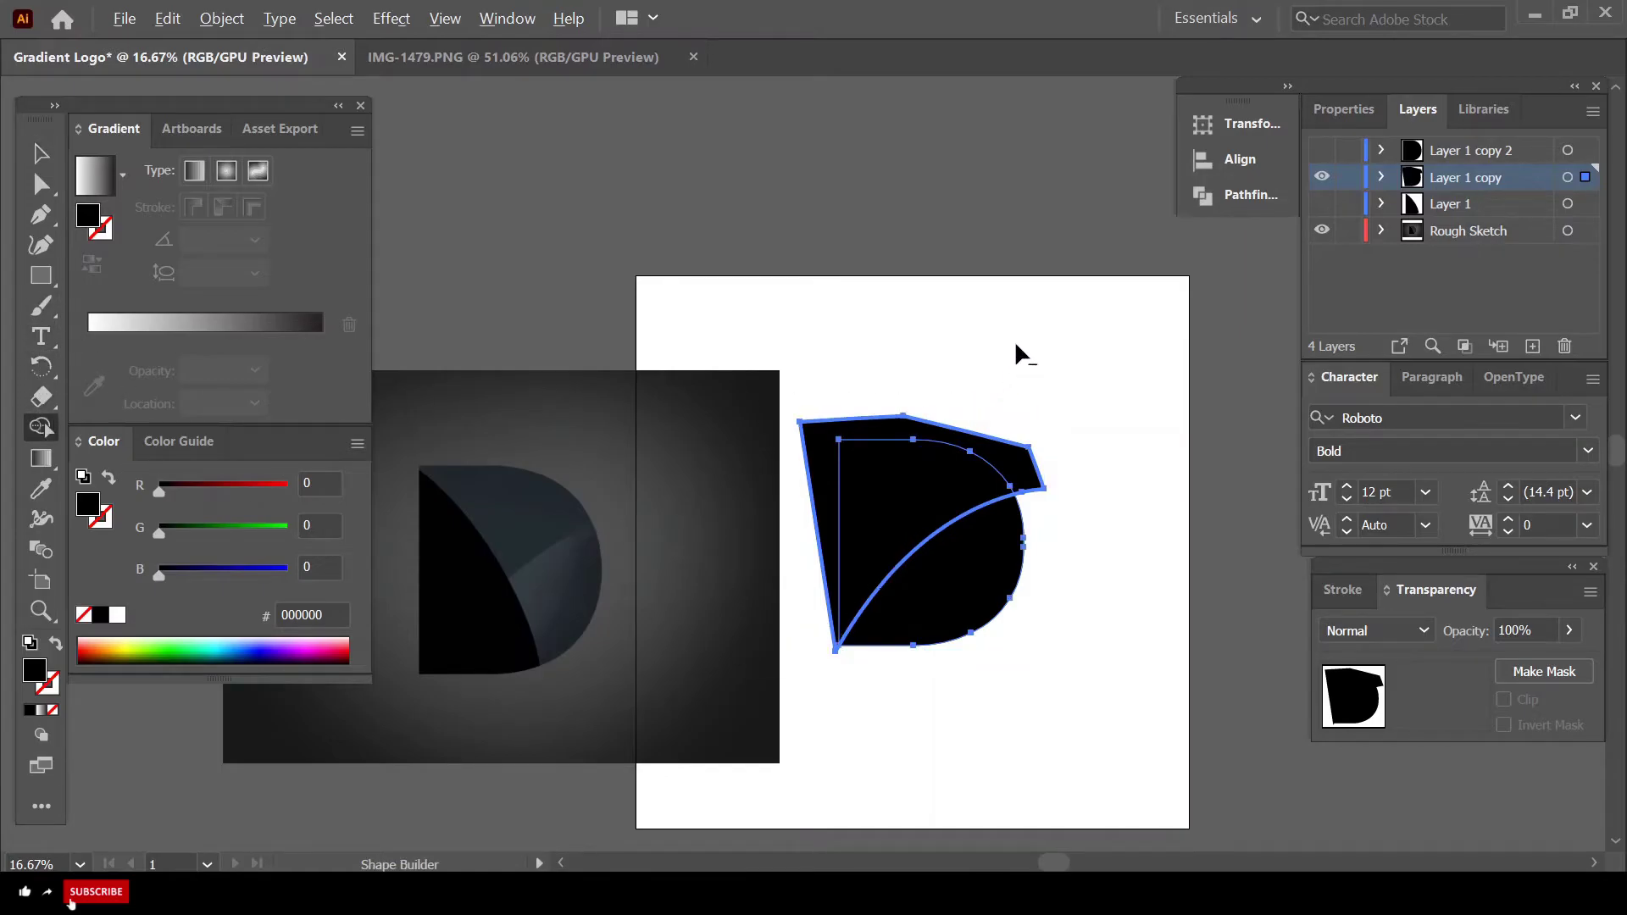
left_click(887, 455, "alt")
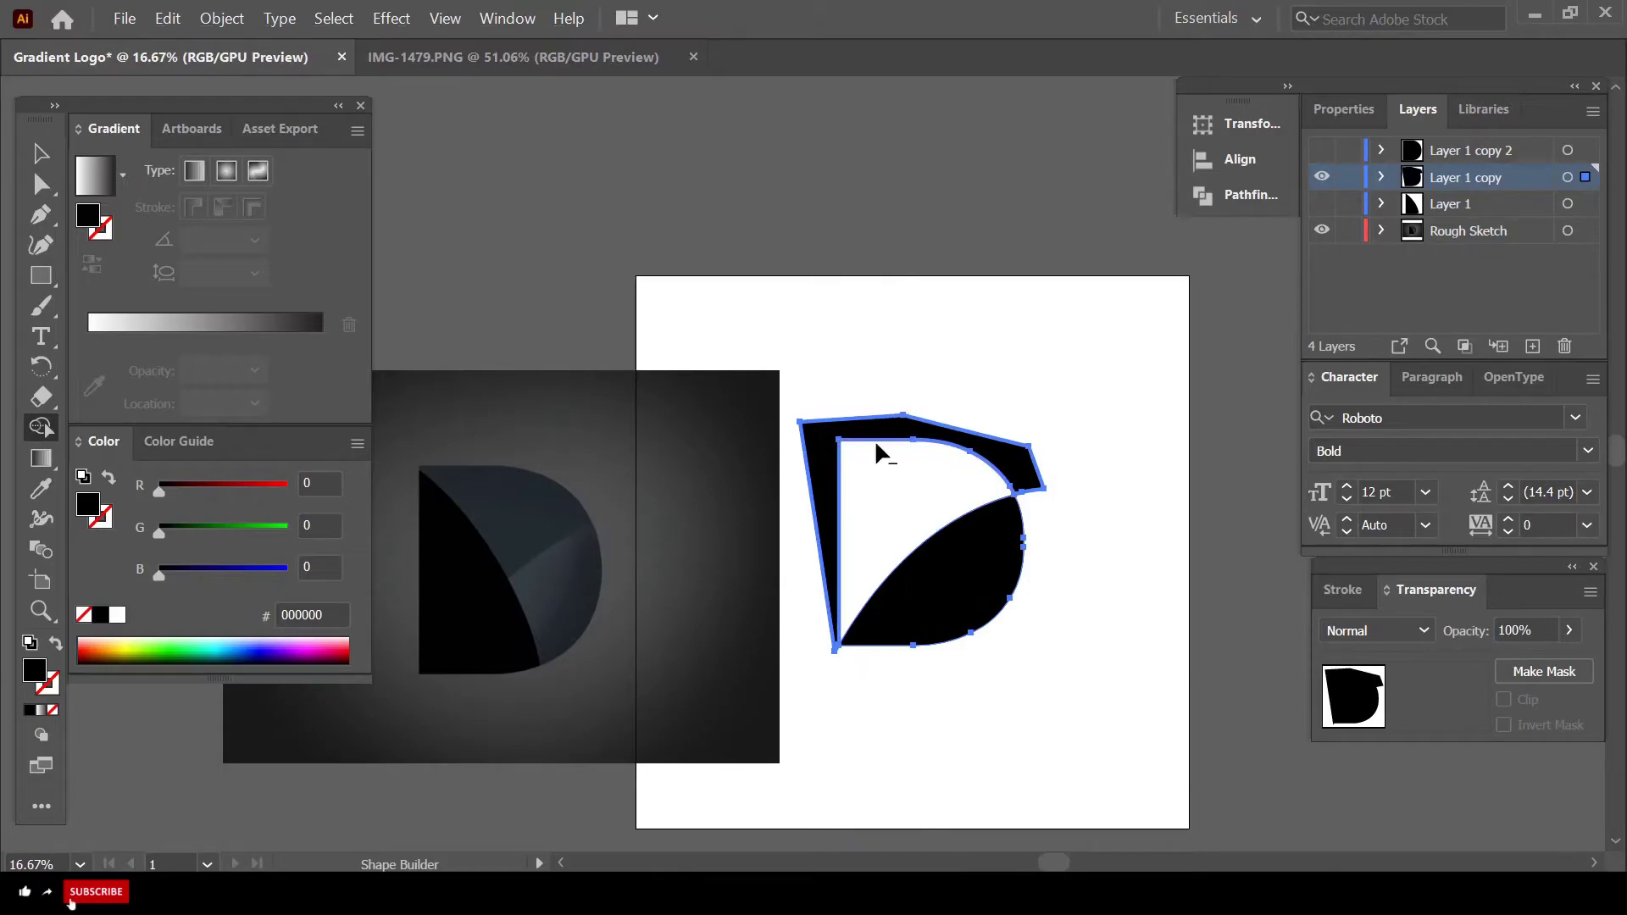
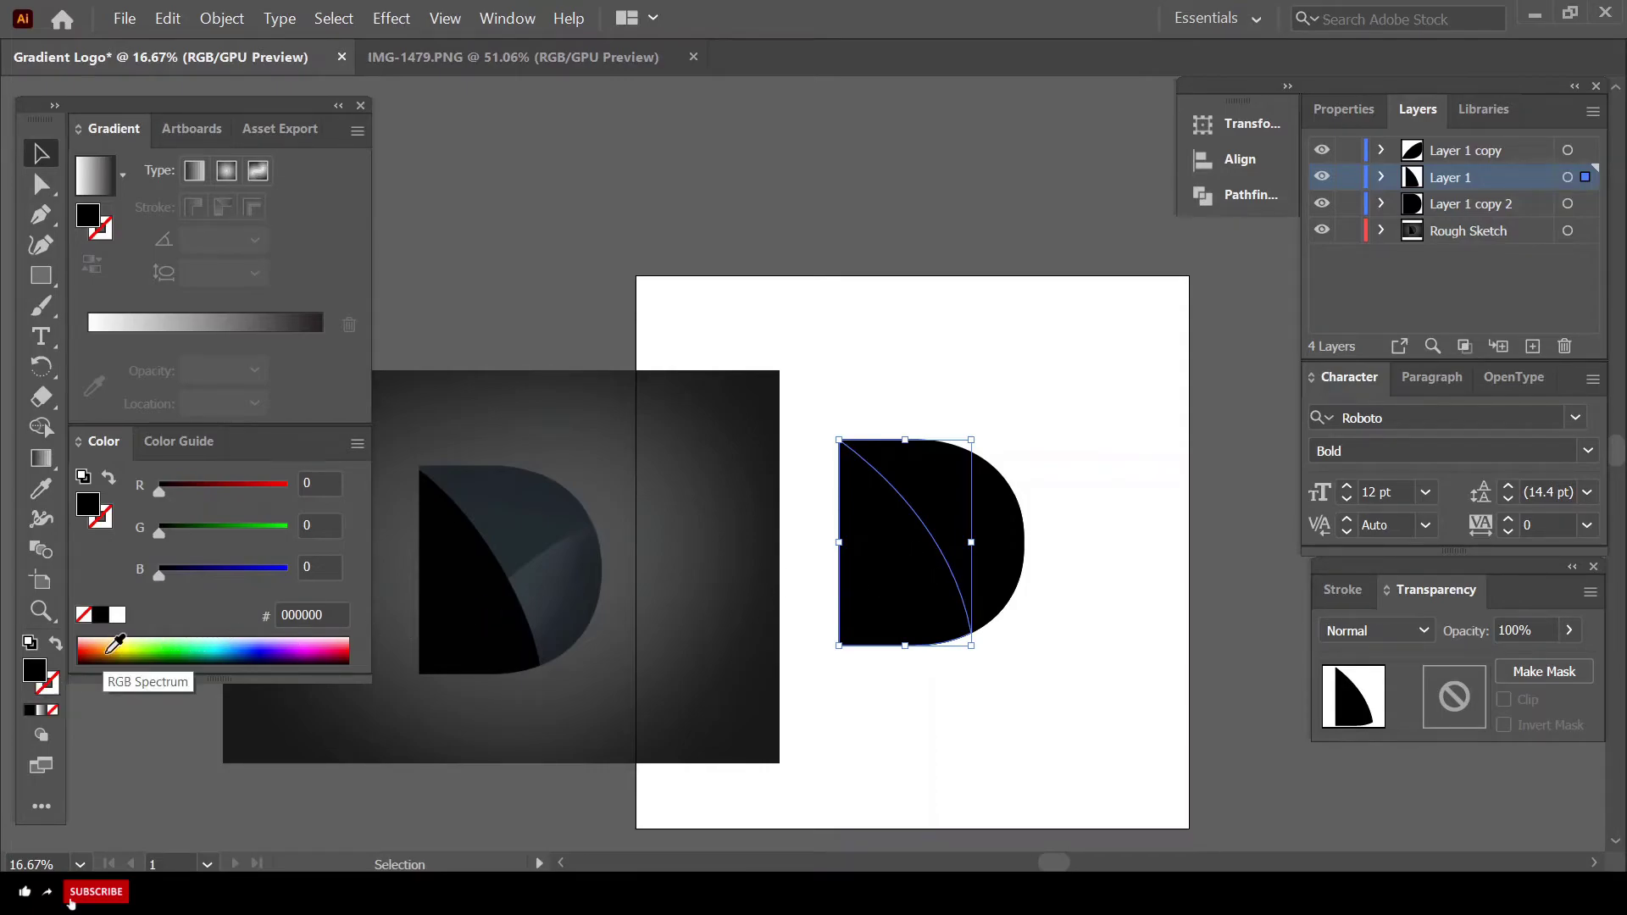
left_click(953, 485)
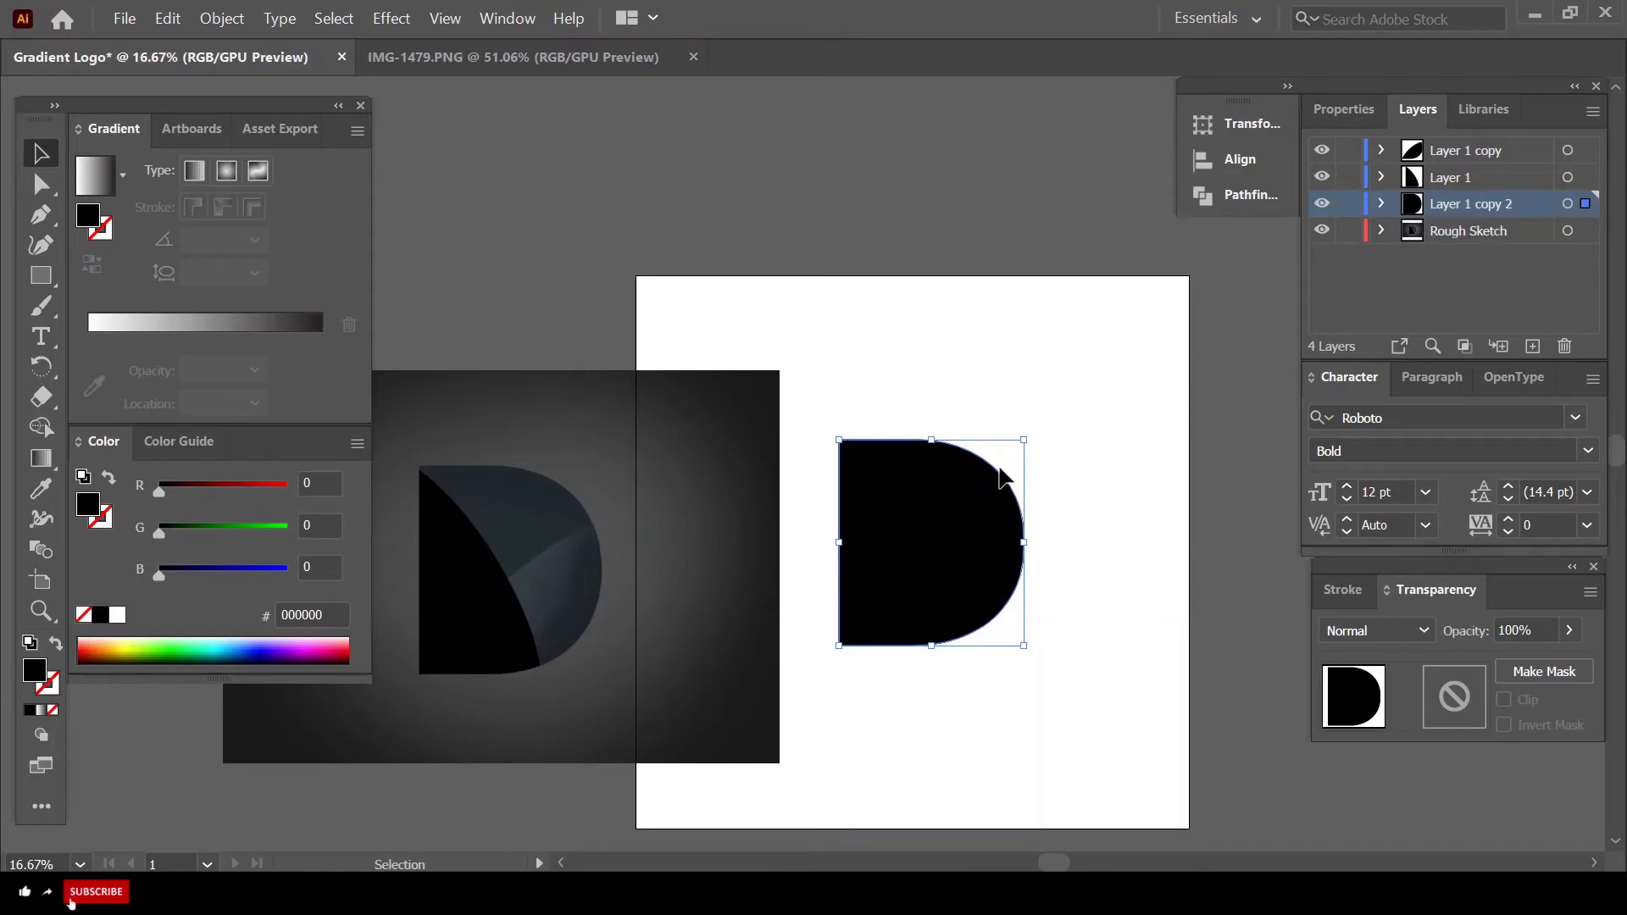
left_click(1085, 496)
left_click(998, 547)
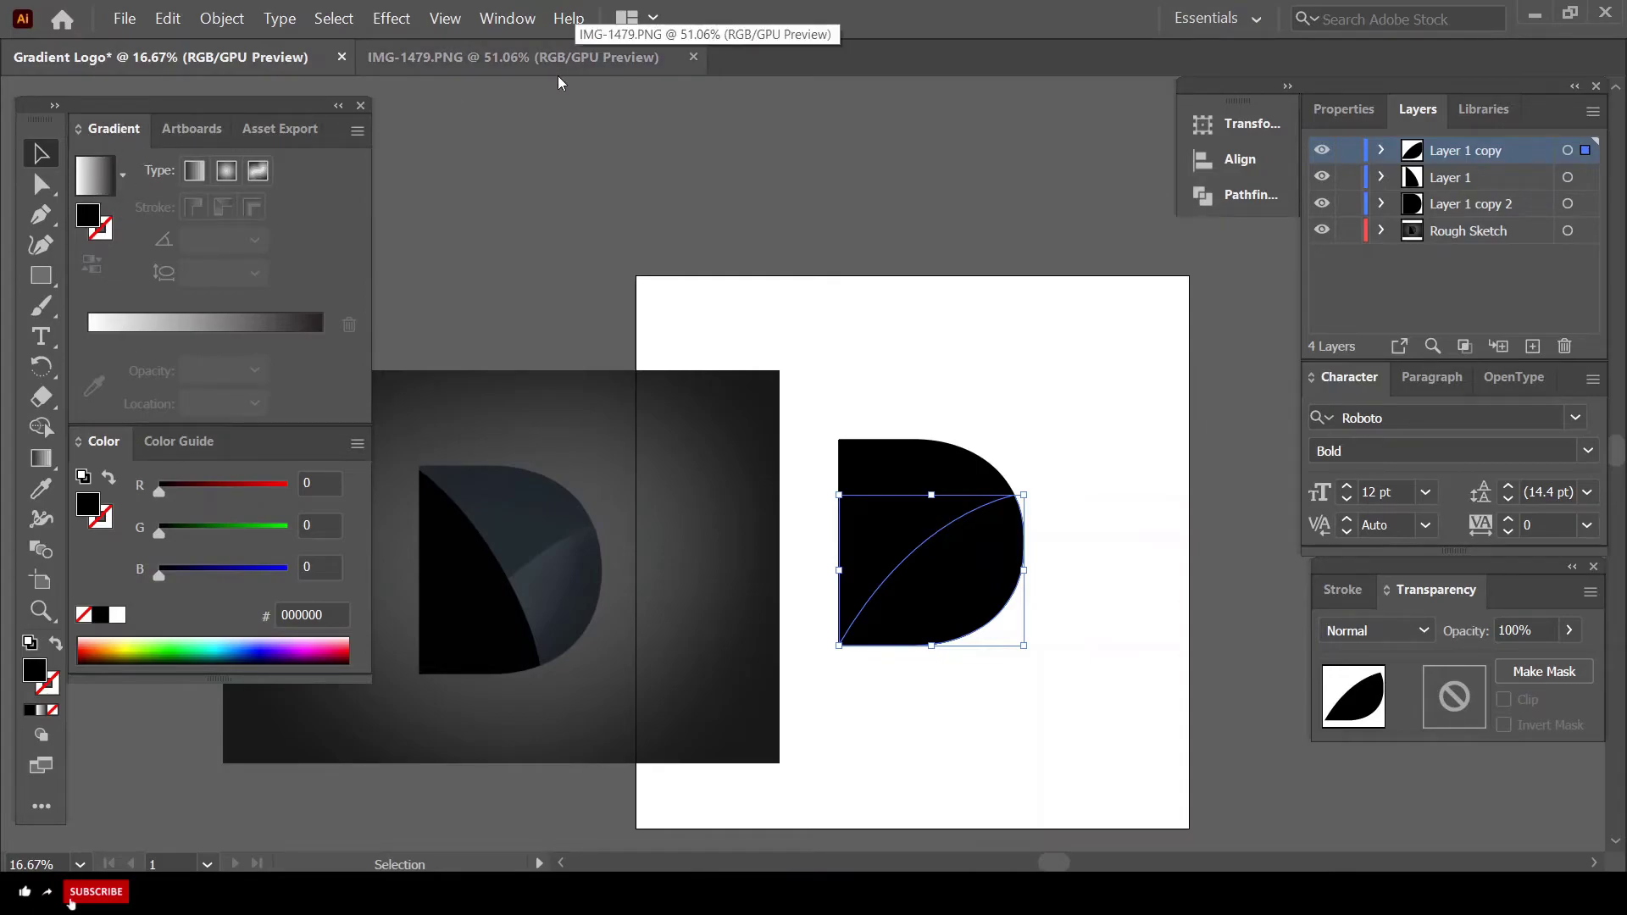
left_click(521, 19)
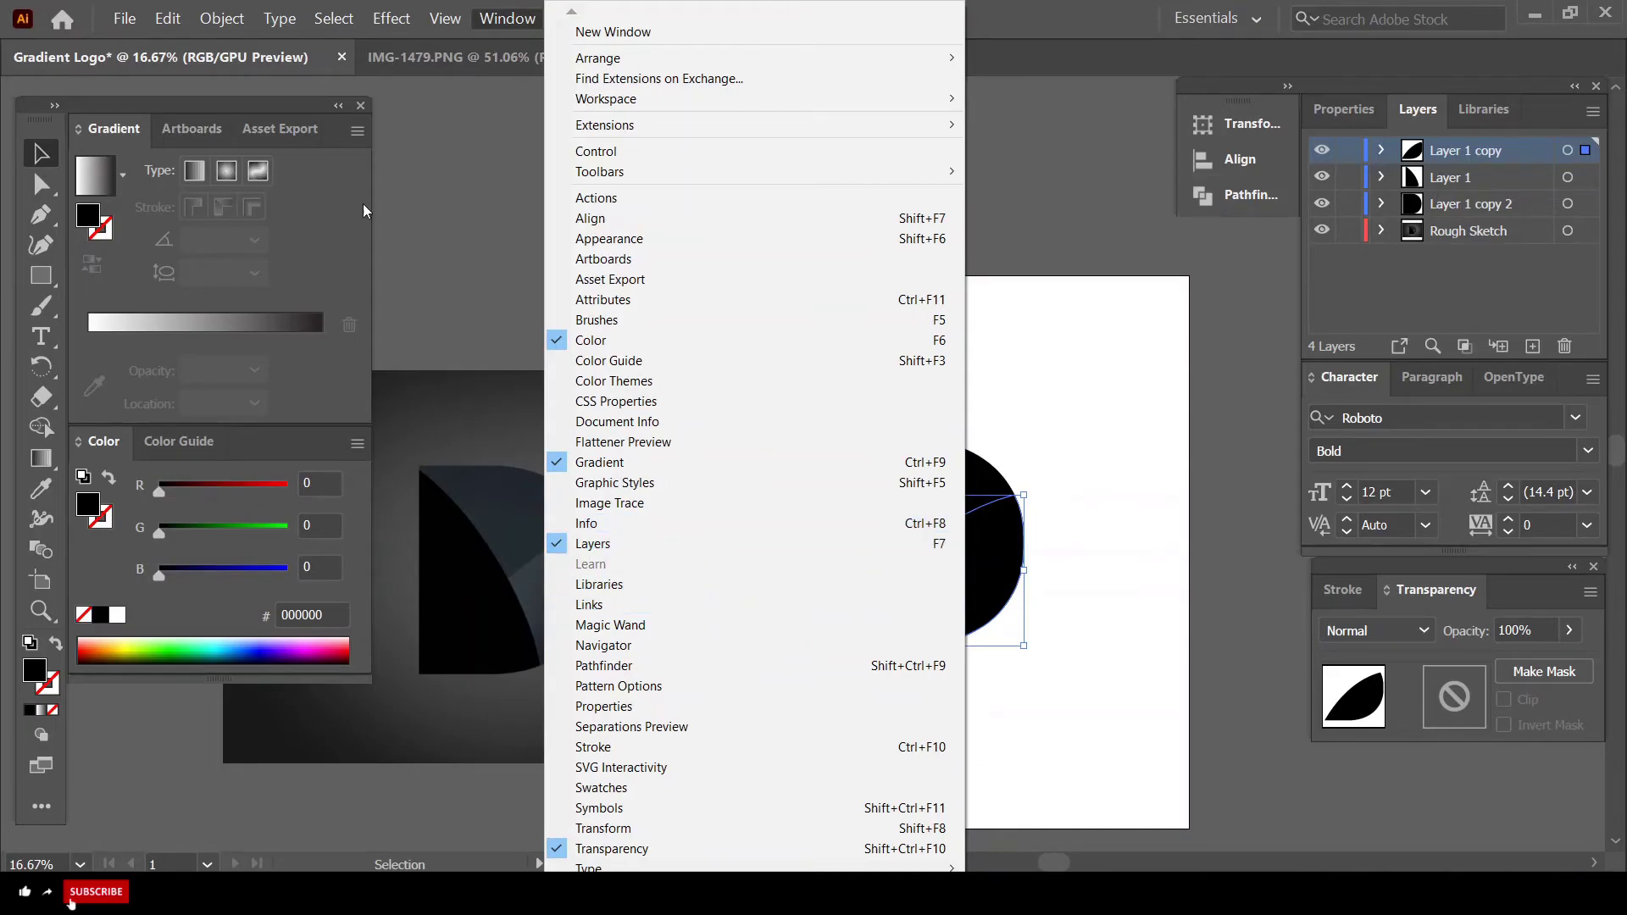
left_click(443, 156)
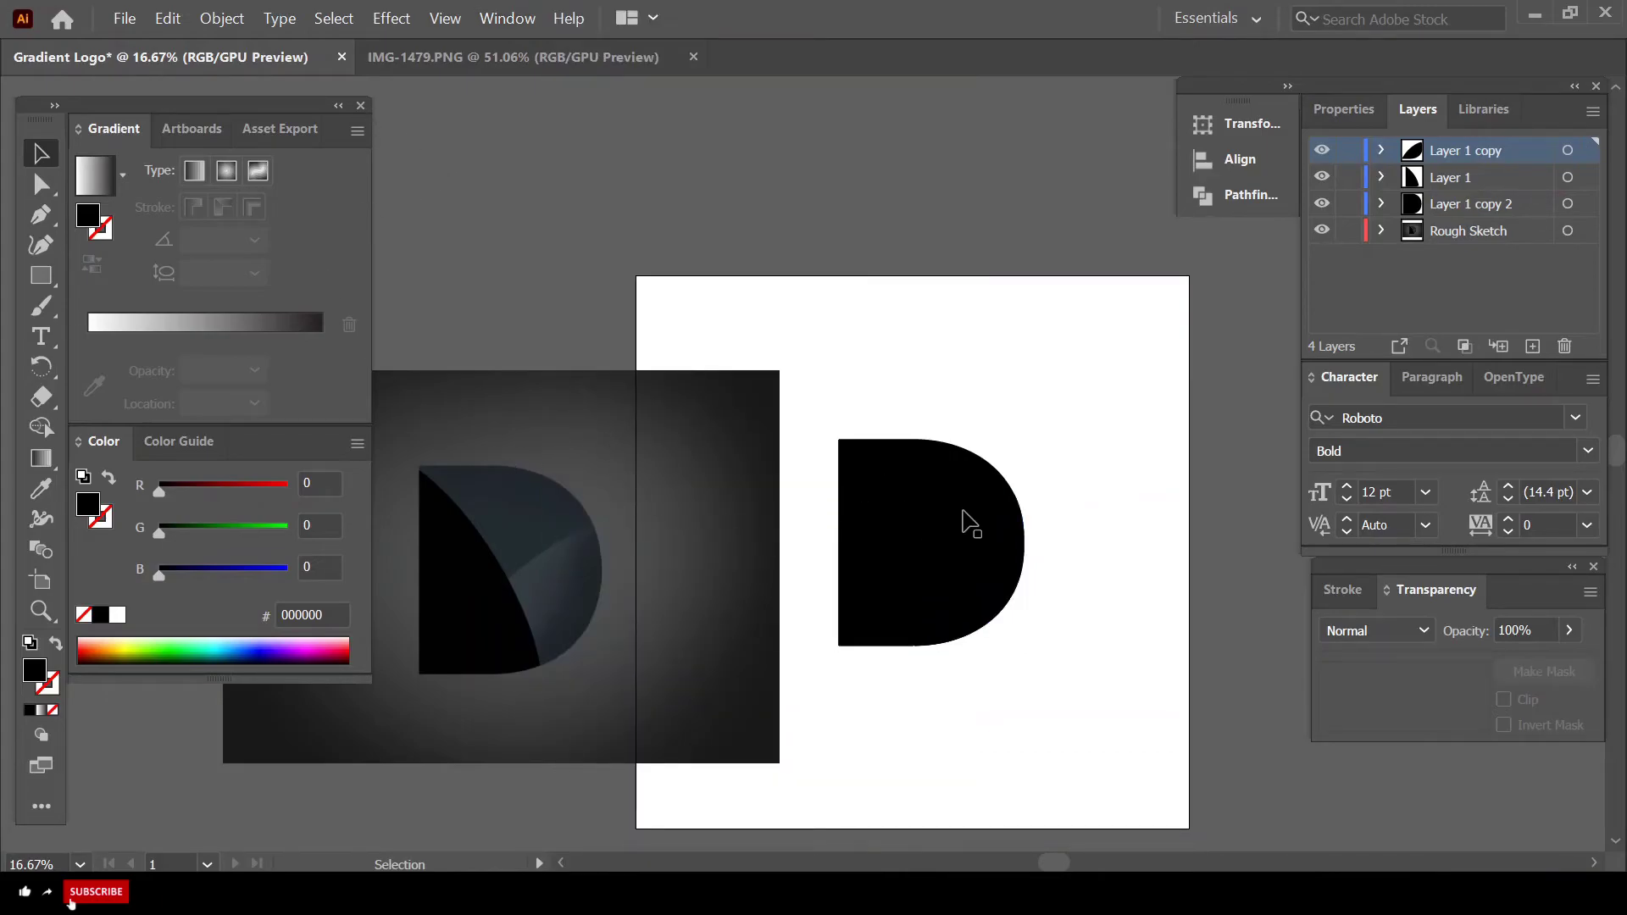
- Fill the D's lower-right curved section on Layer 1 copy with a freeform gradient
left_click(991, 551)
left_click(988, 544)
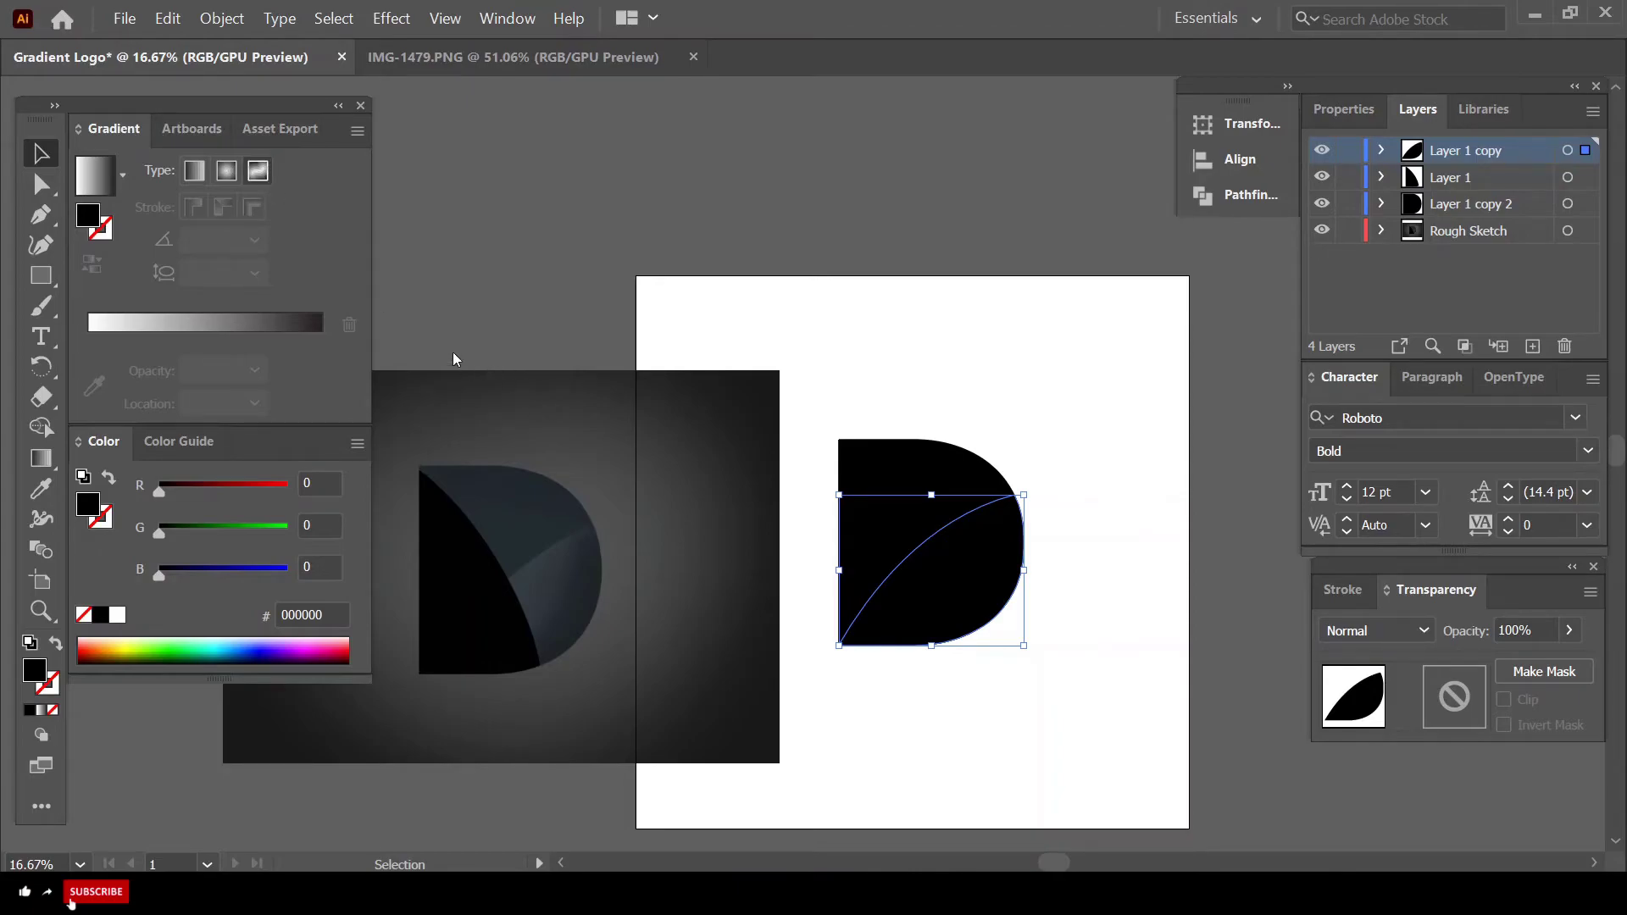
left_click(262, 171)
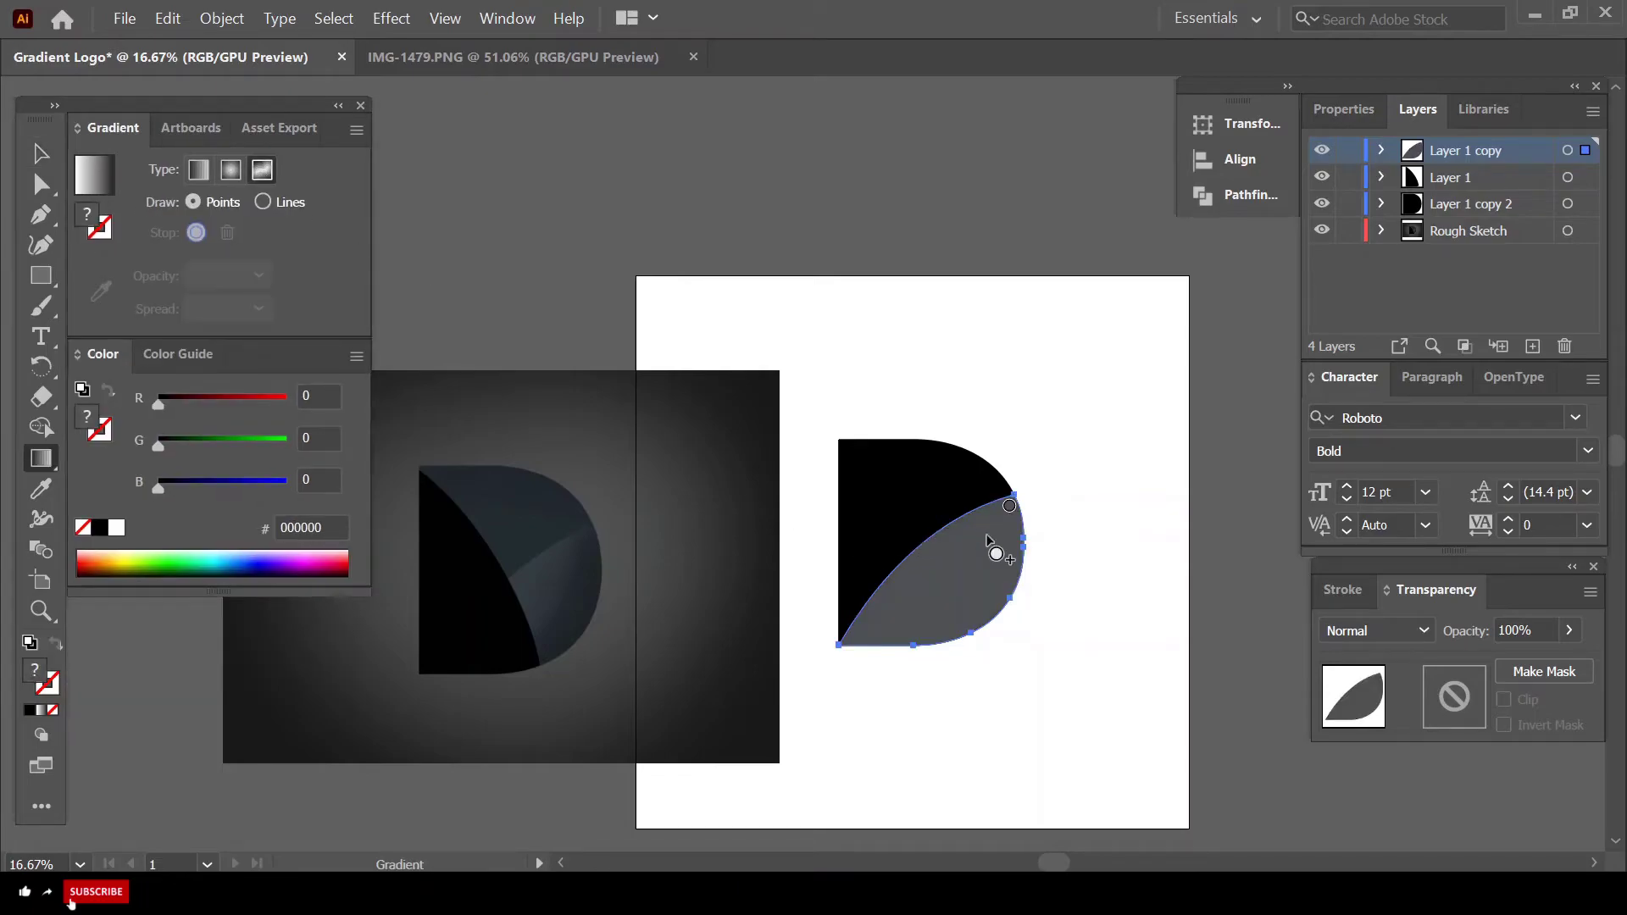
- Move the gradient's upper-right stop slightly down and add five more point stops across the curved section
left_click(909, 596)
left_click_drag(1009, 506, 1004, 528)
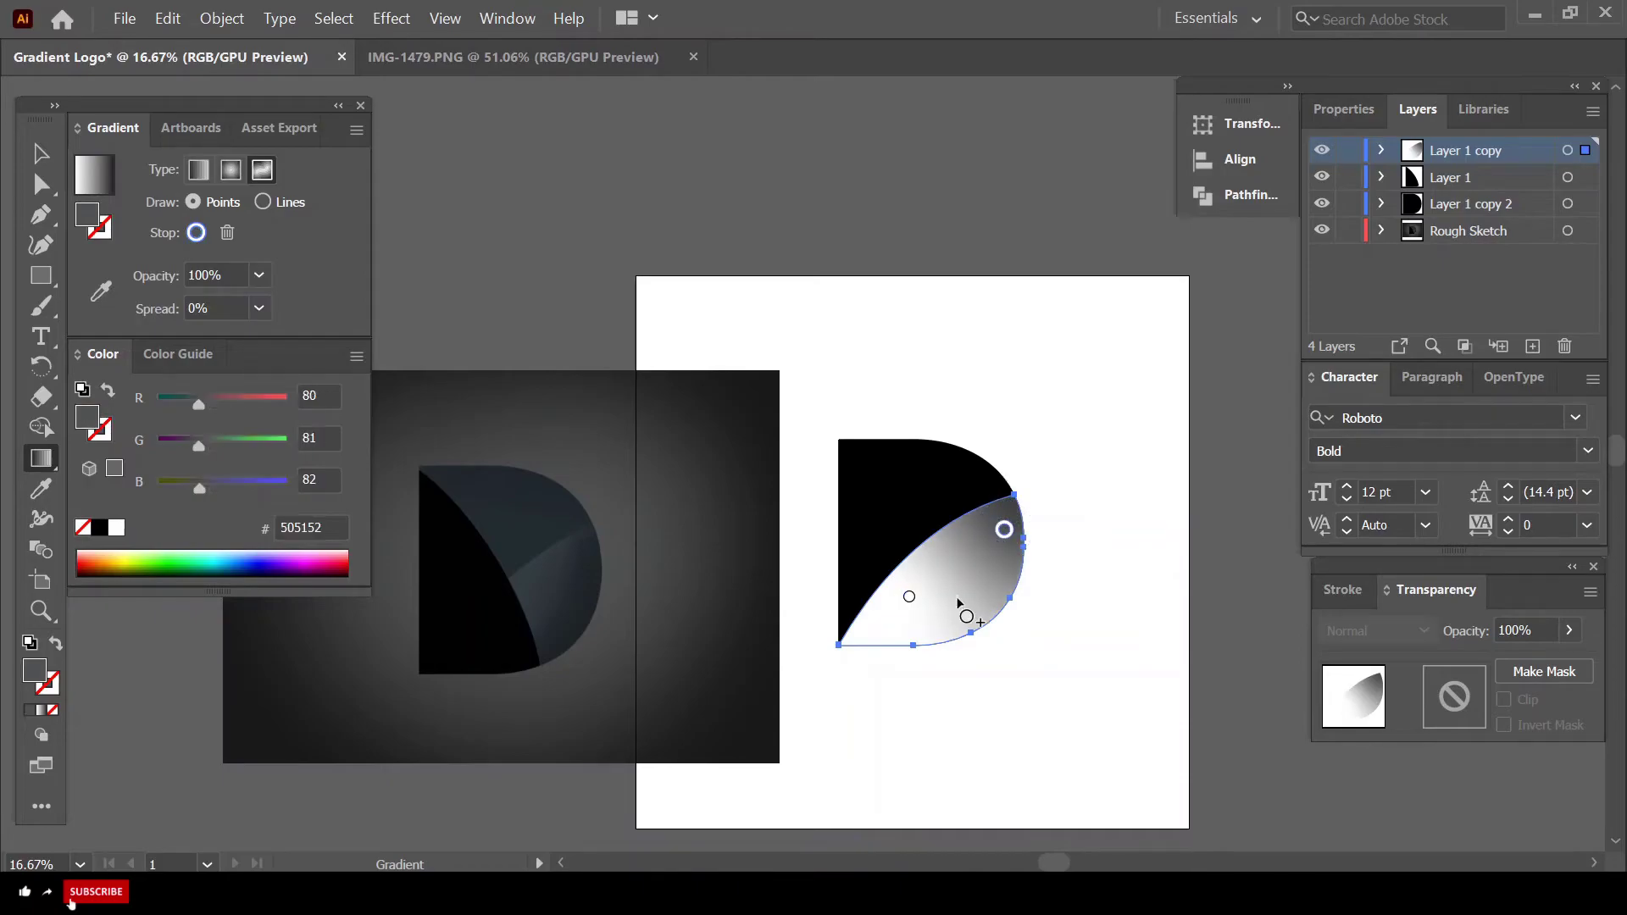
left_click(965, 592)
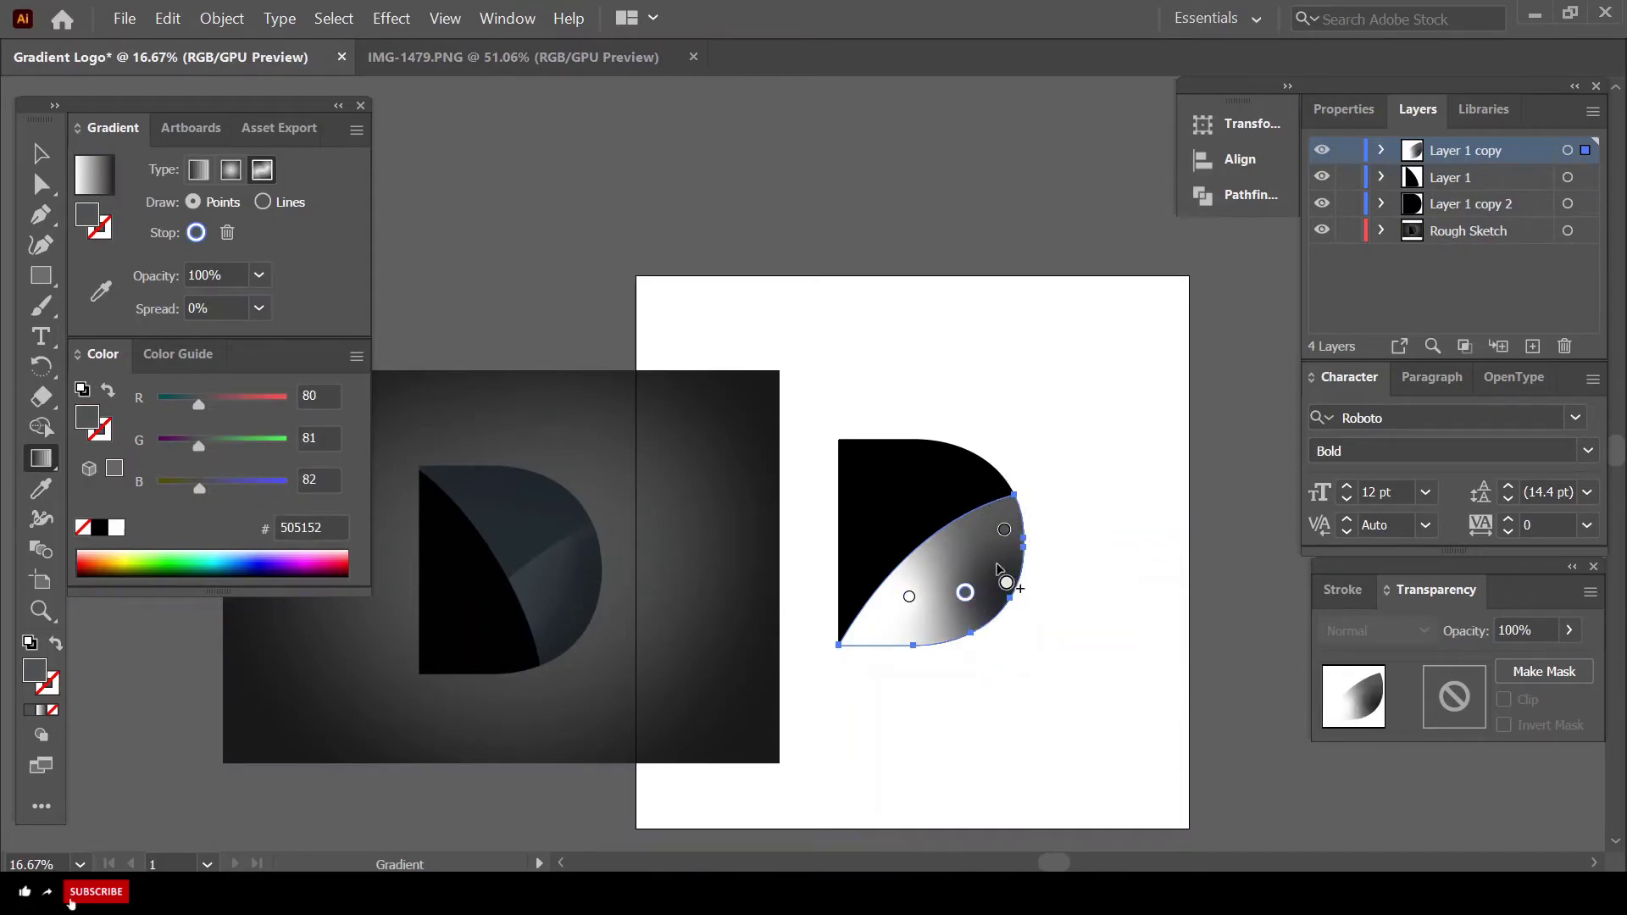
left_click_drag(1006, 582, 996, 562)
left_click(942, 540)
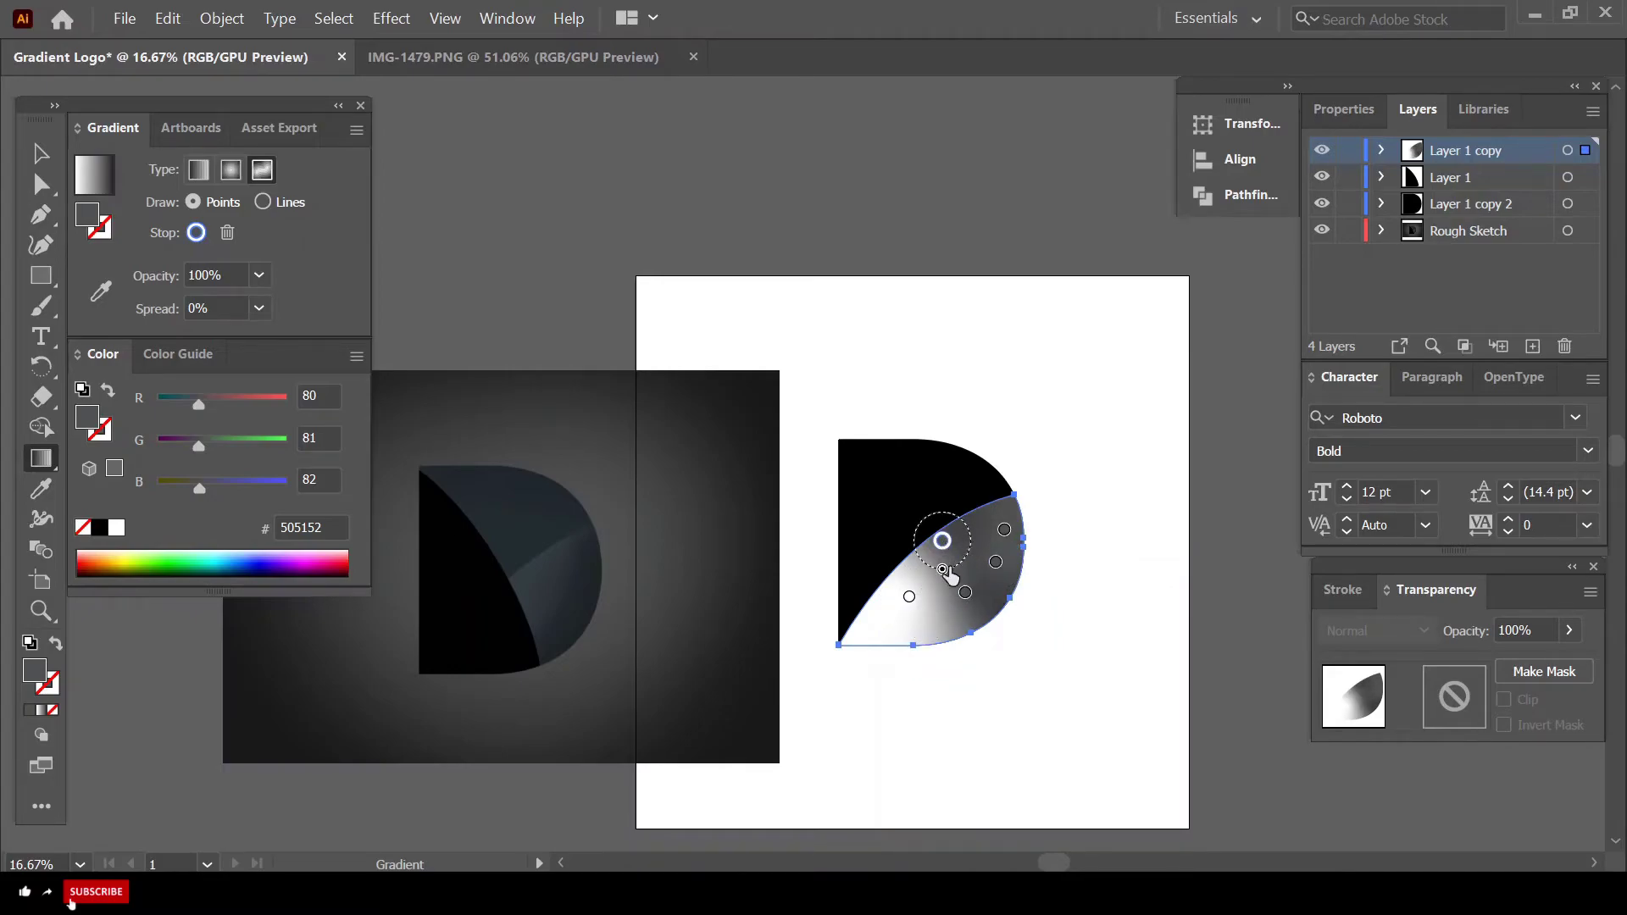
left_click_drag(943, 569, 915, 569)
- Delete the white stop at the section's lower left and shift the gray stop just above it slightly
left_click(909, 596)
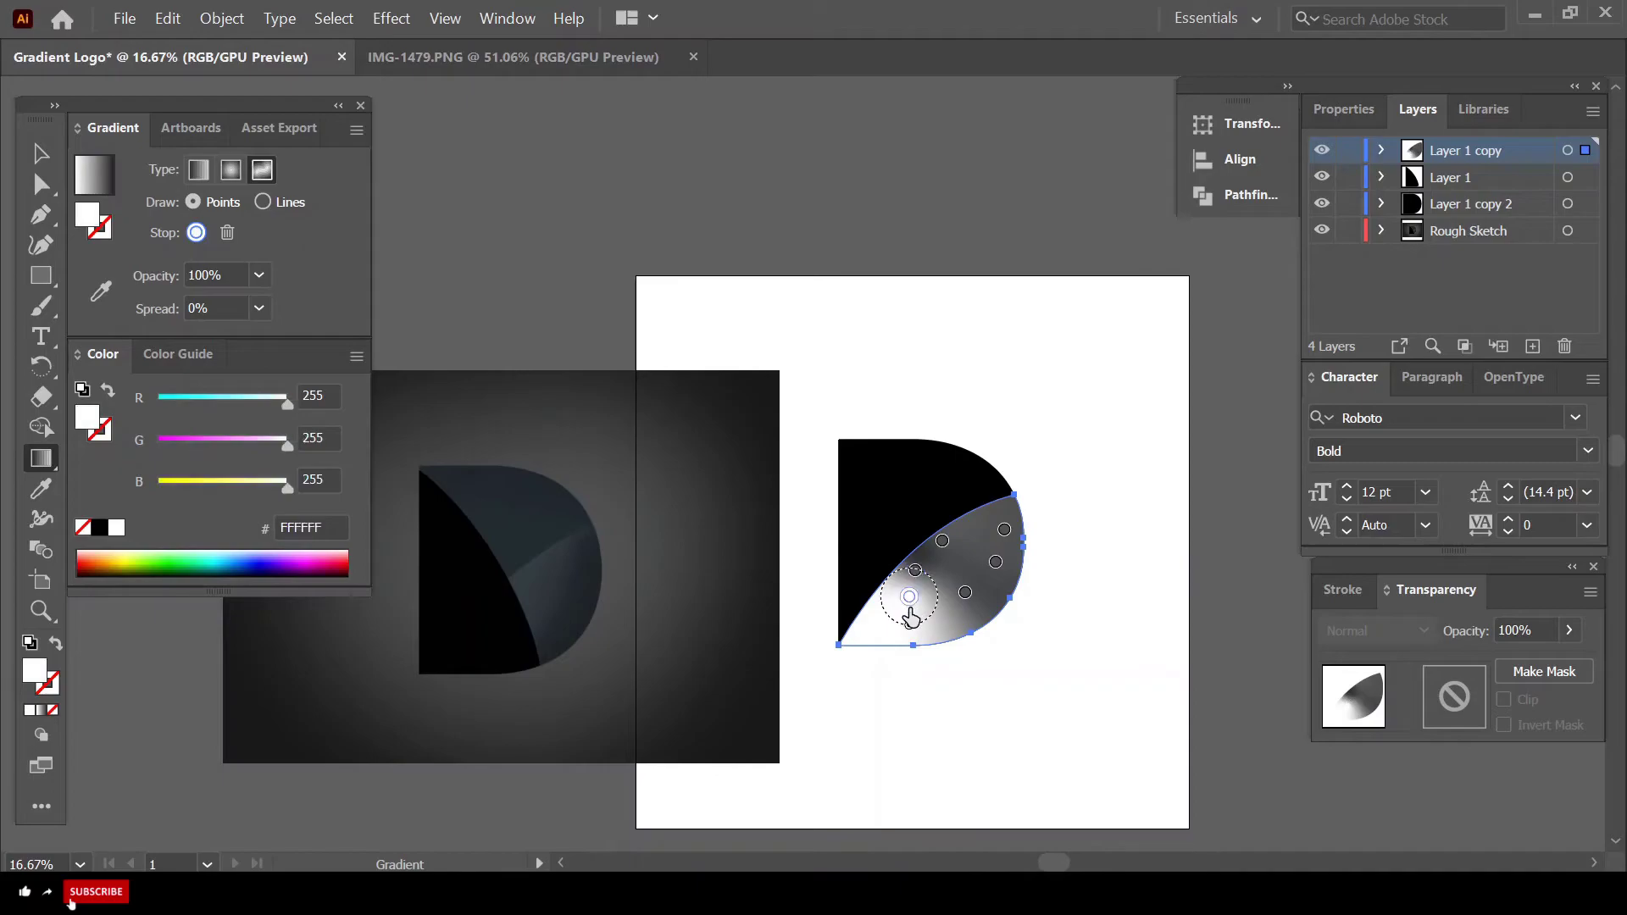
key("Delete")
left_click(916, 572)
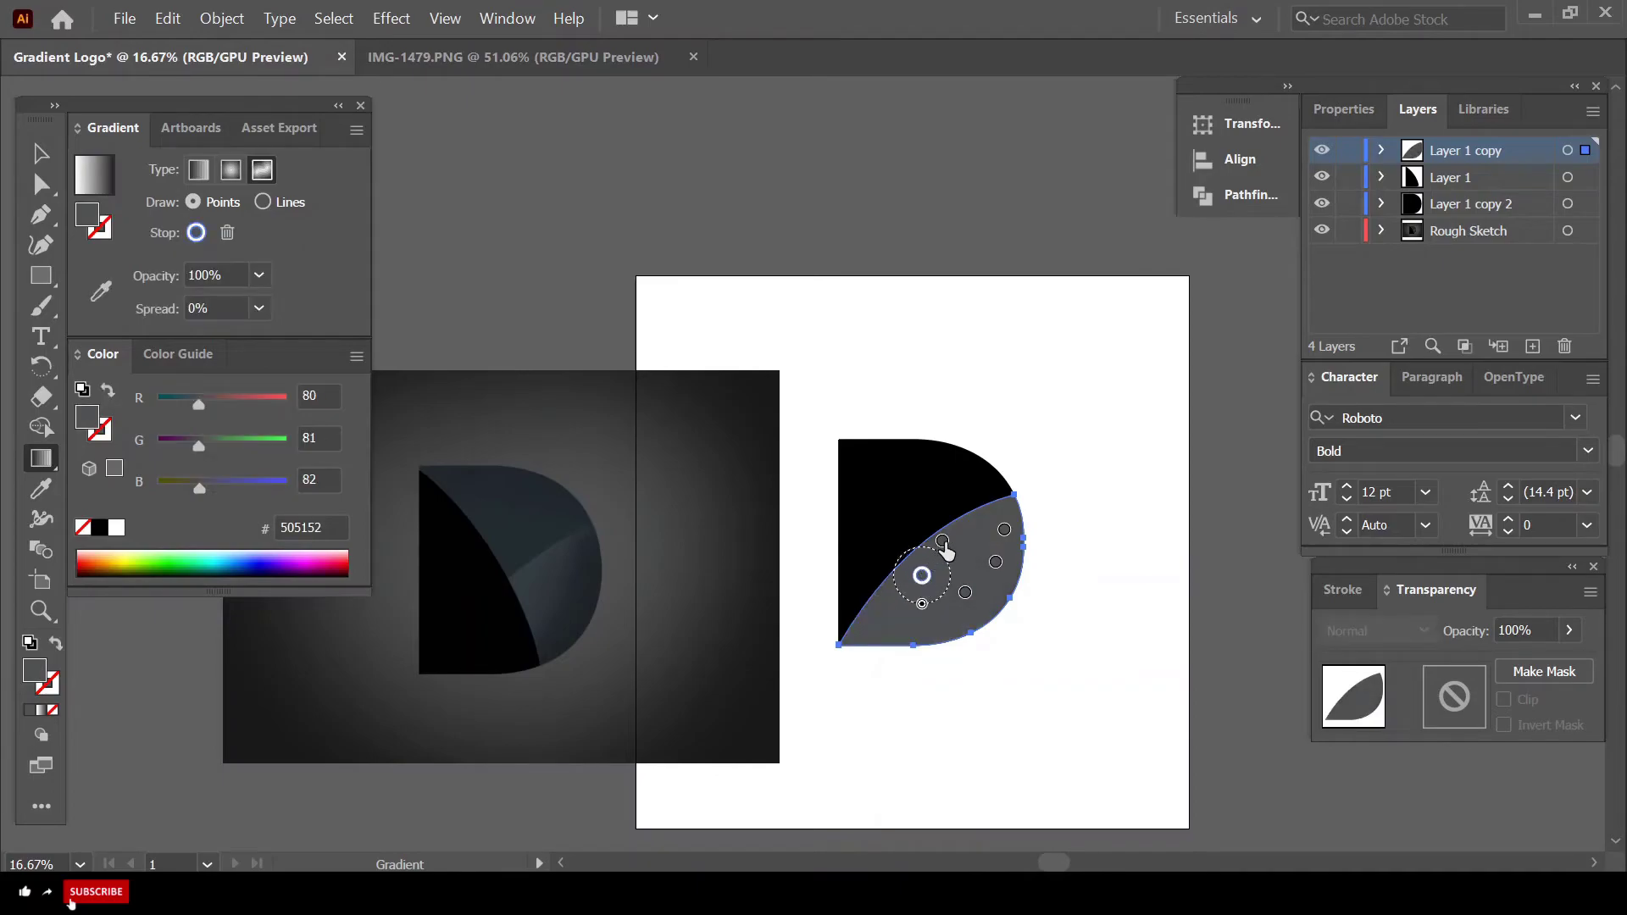
- Move the curved section's middle stop up near the dividing curve and color the upper-right stop with the dark tone 1E2629 sampled from the reference D
left_click_drag(922, 575, 965, 532)
scroll(1003, 567, "up", 2)
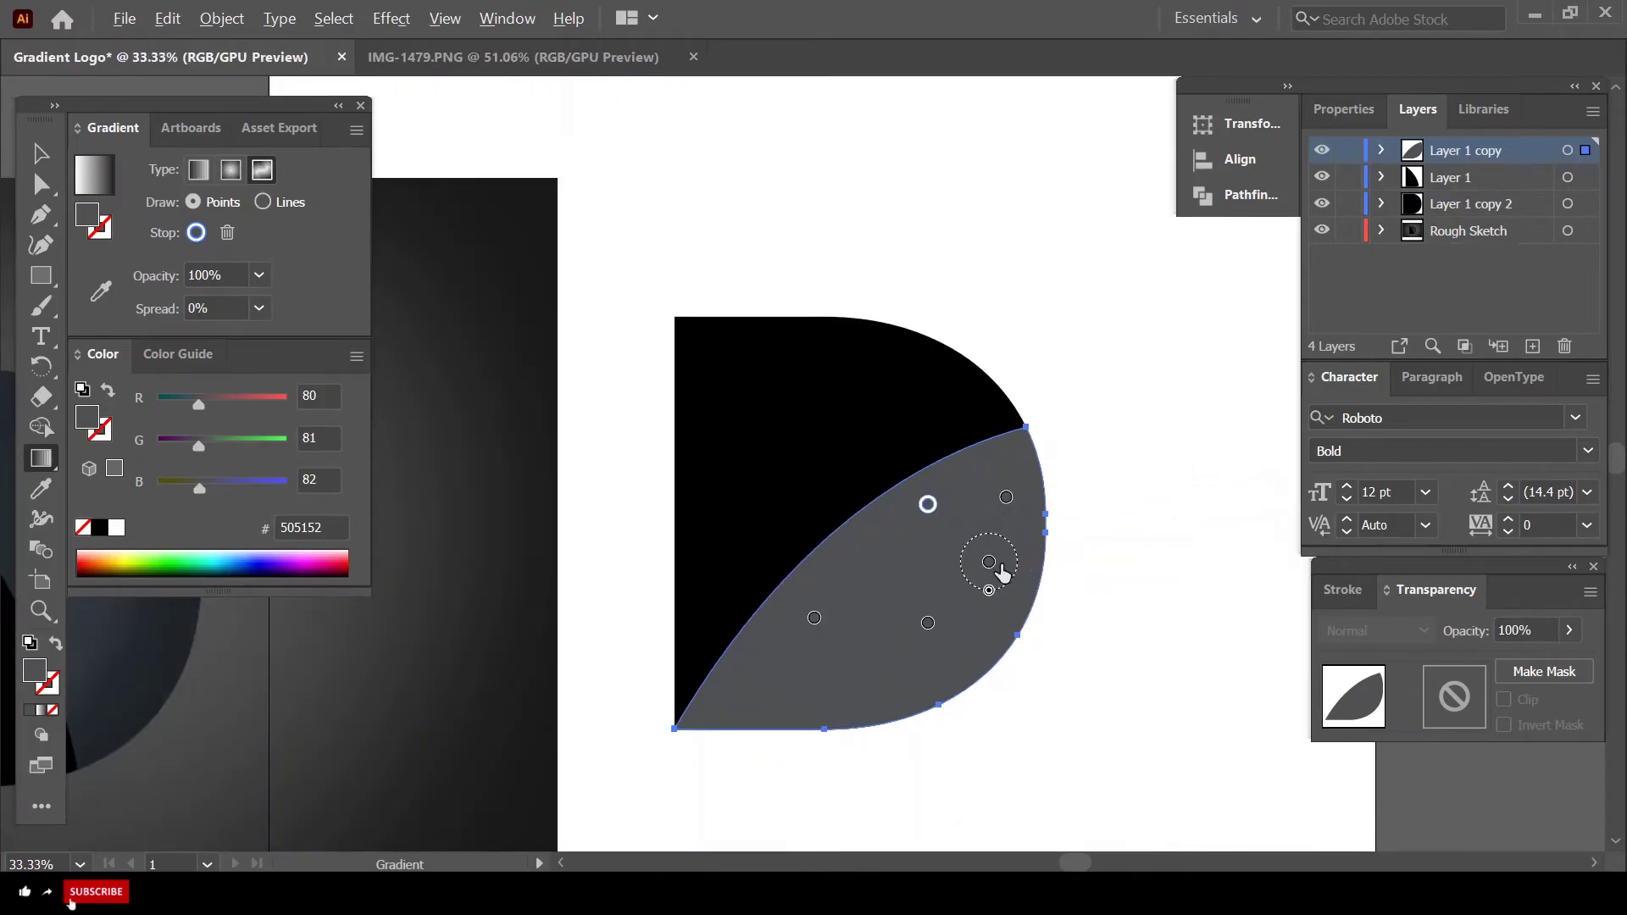
scroll(1000, 574, "down", 2)
scroll(908, 588, "up", 1)
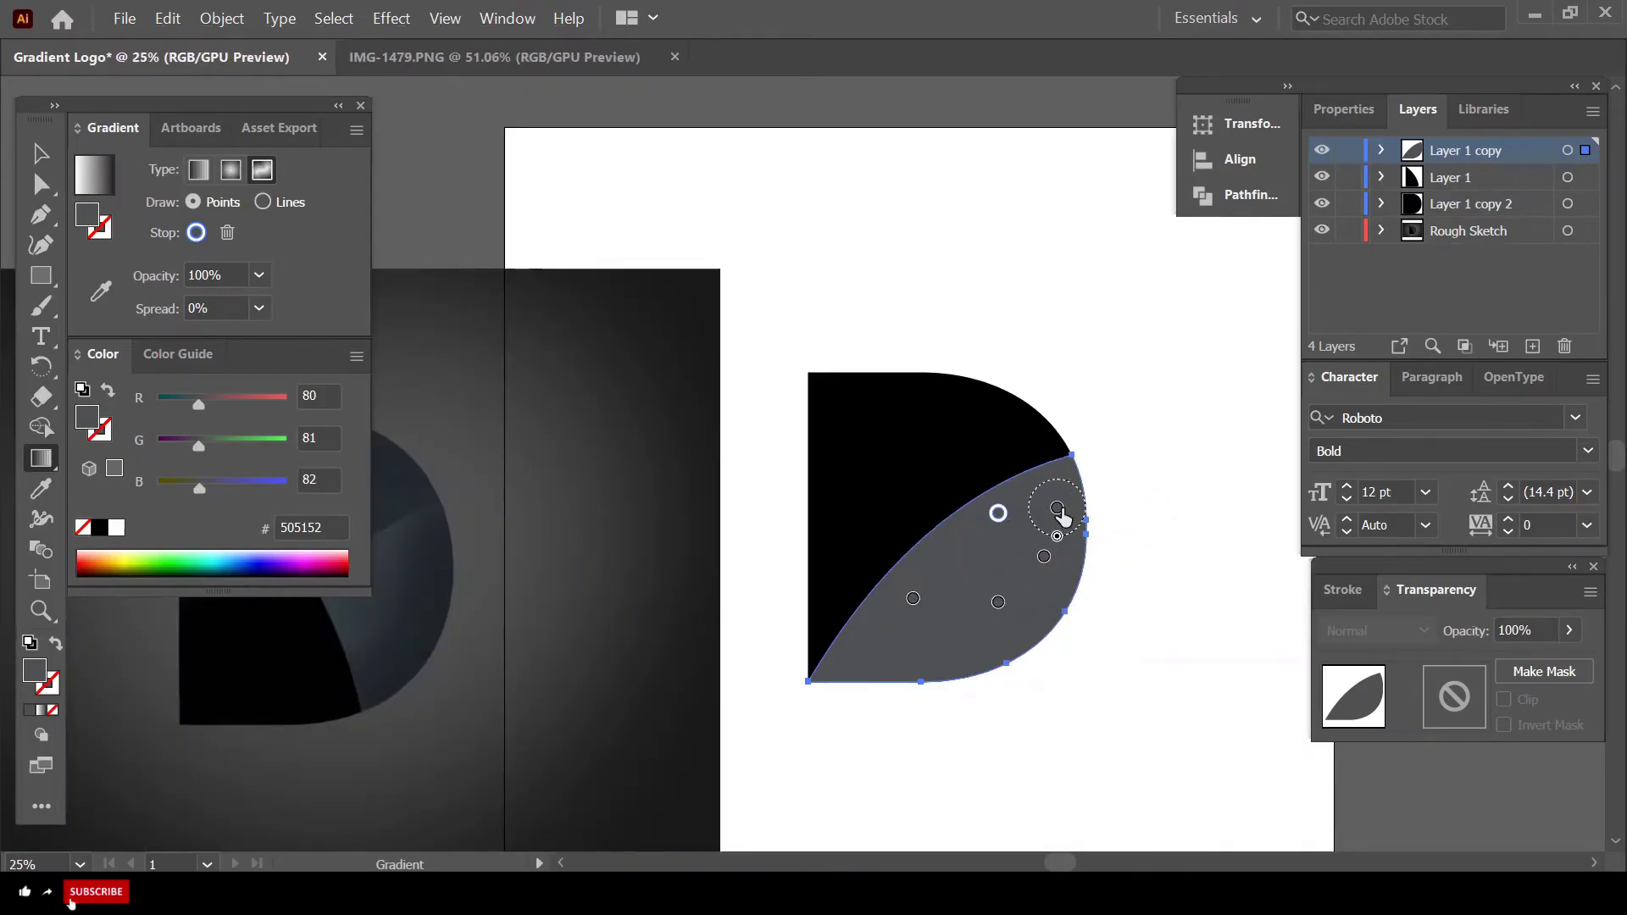
double_click(1057, 508)
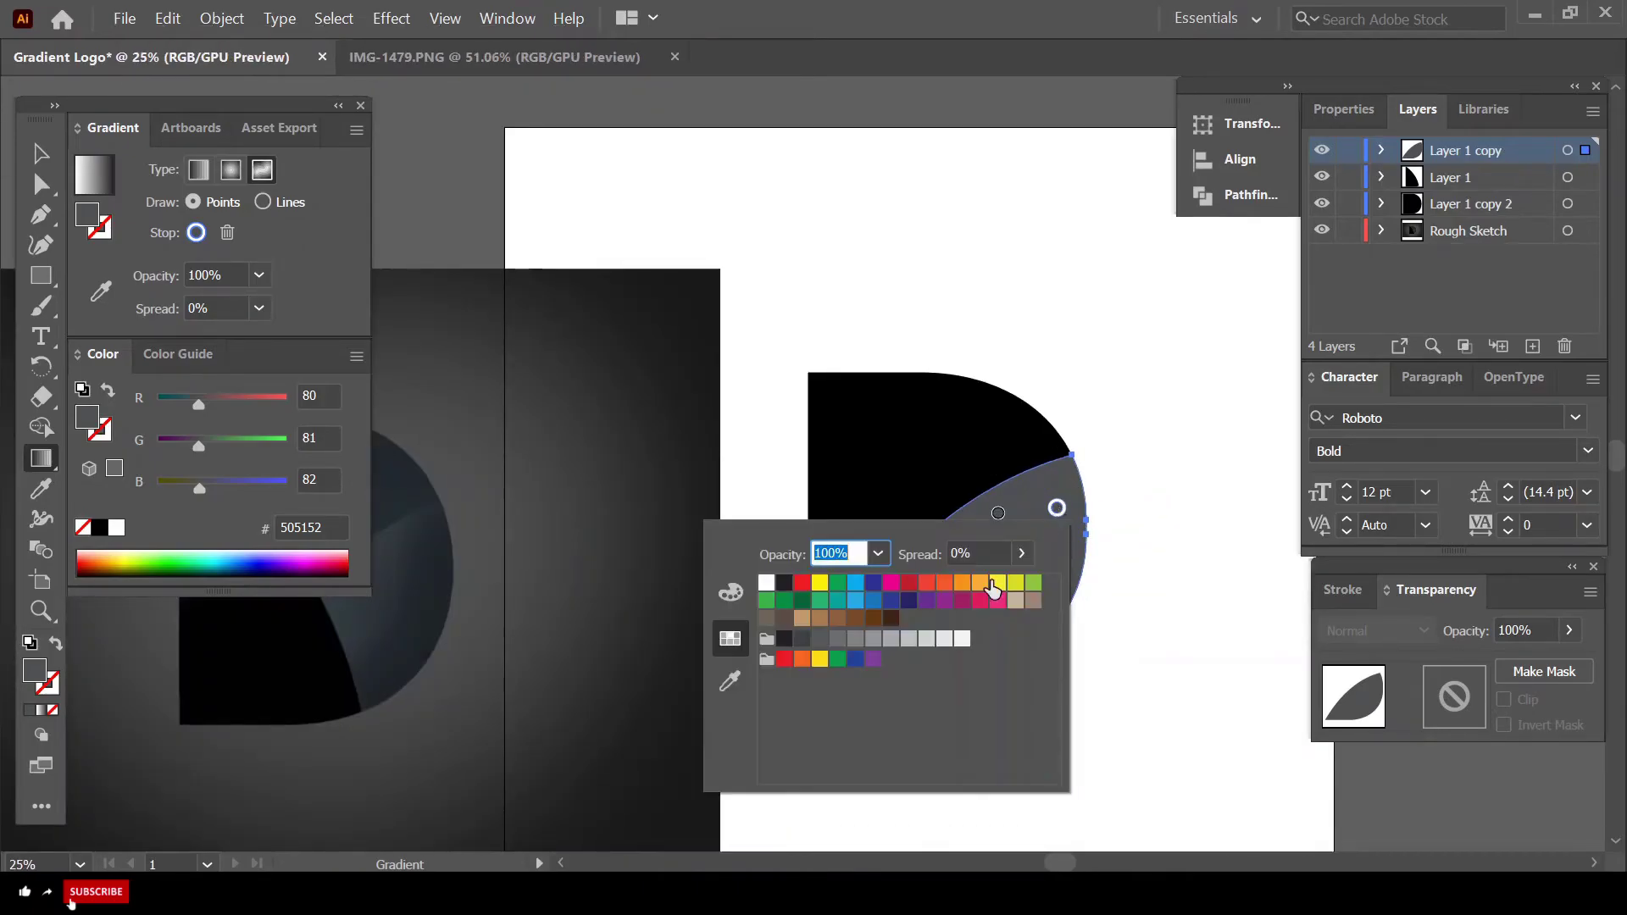
left_click(728, 682)
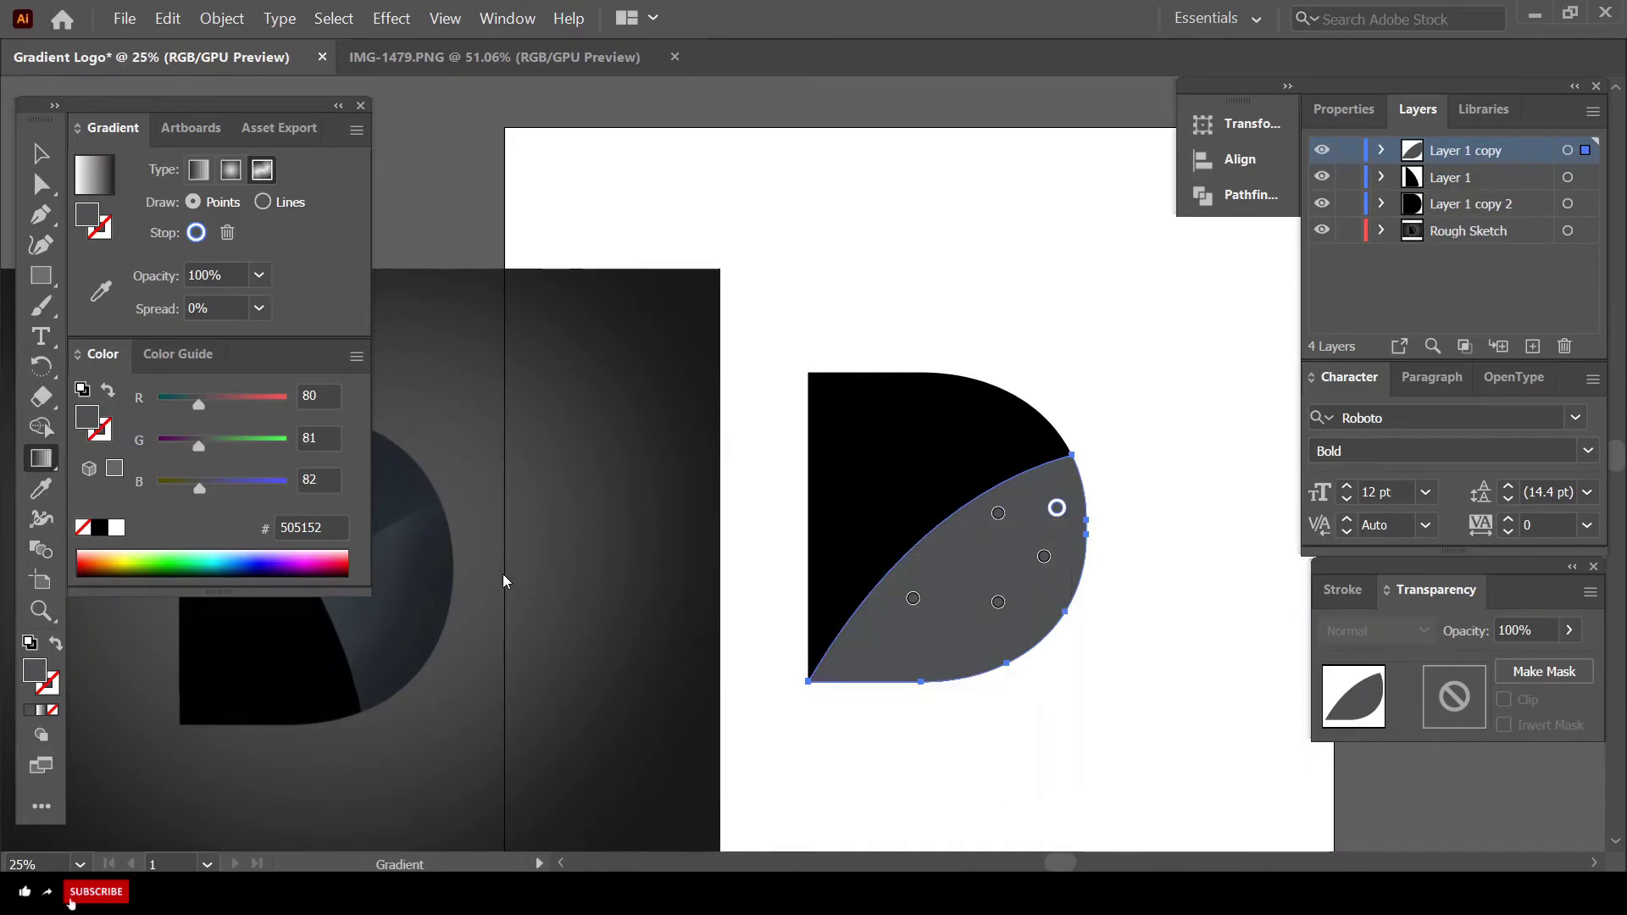
left_click(446, 549)
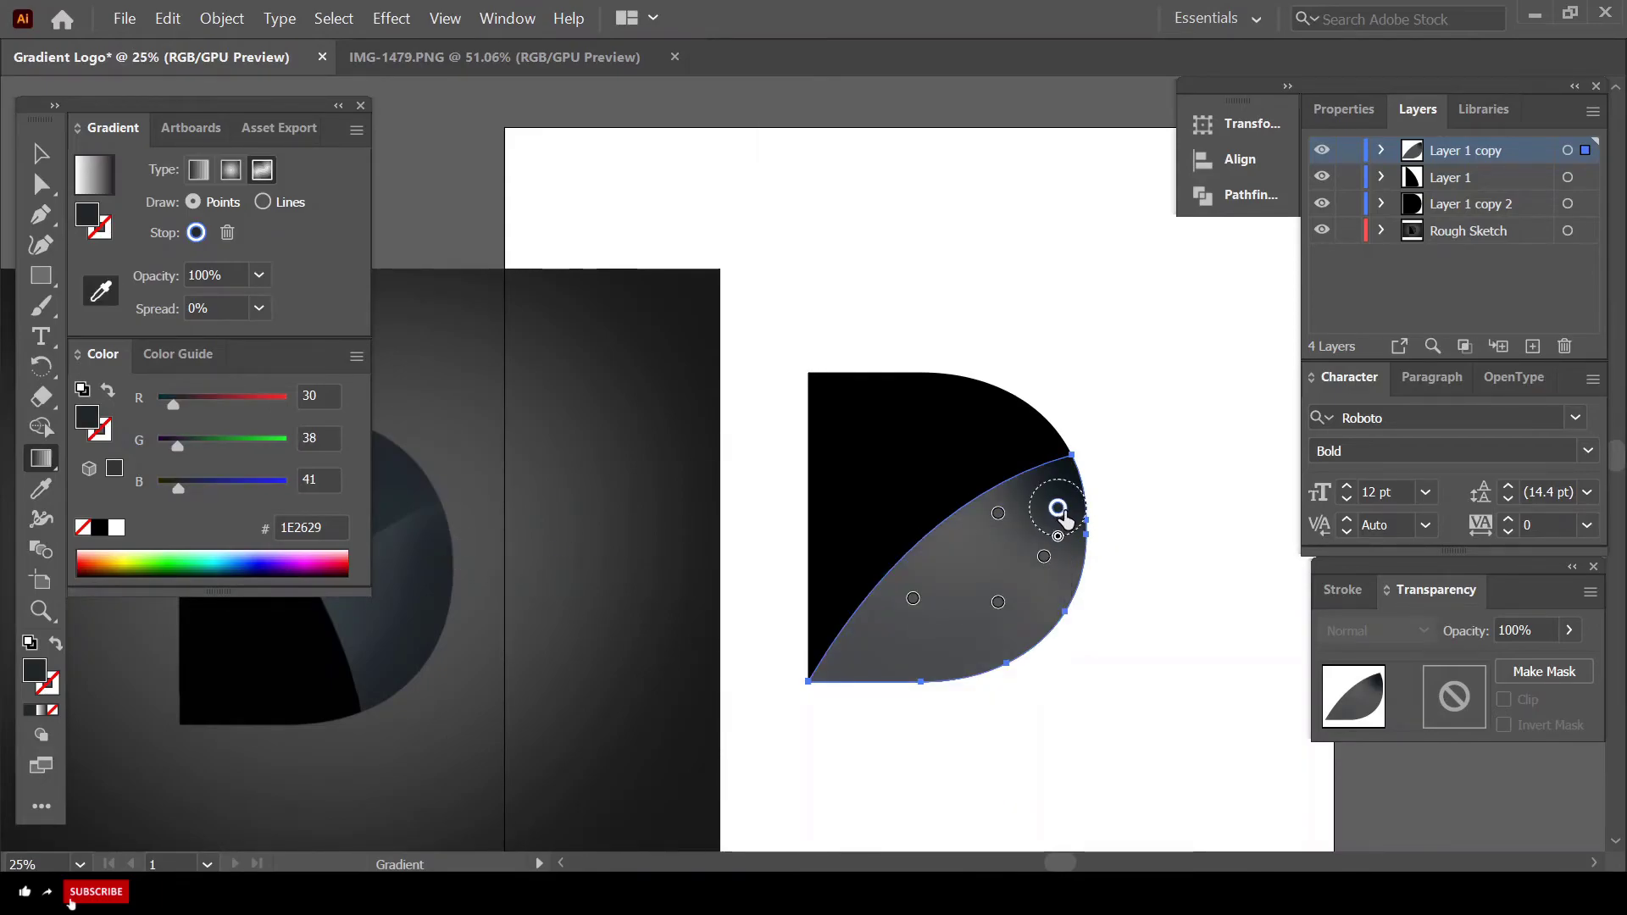
- Color the section's right and lower-right stops with dark tones sampled from the reference D's right edge, and shift both toward the outer edge
double_click(1044, 556)
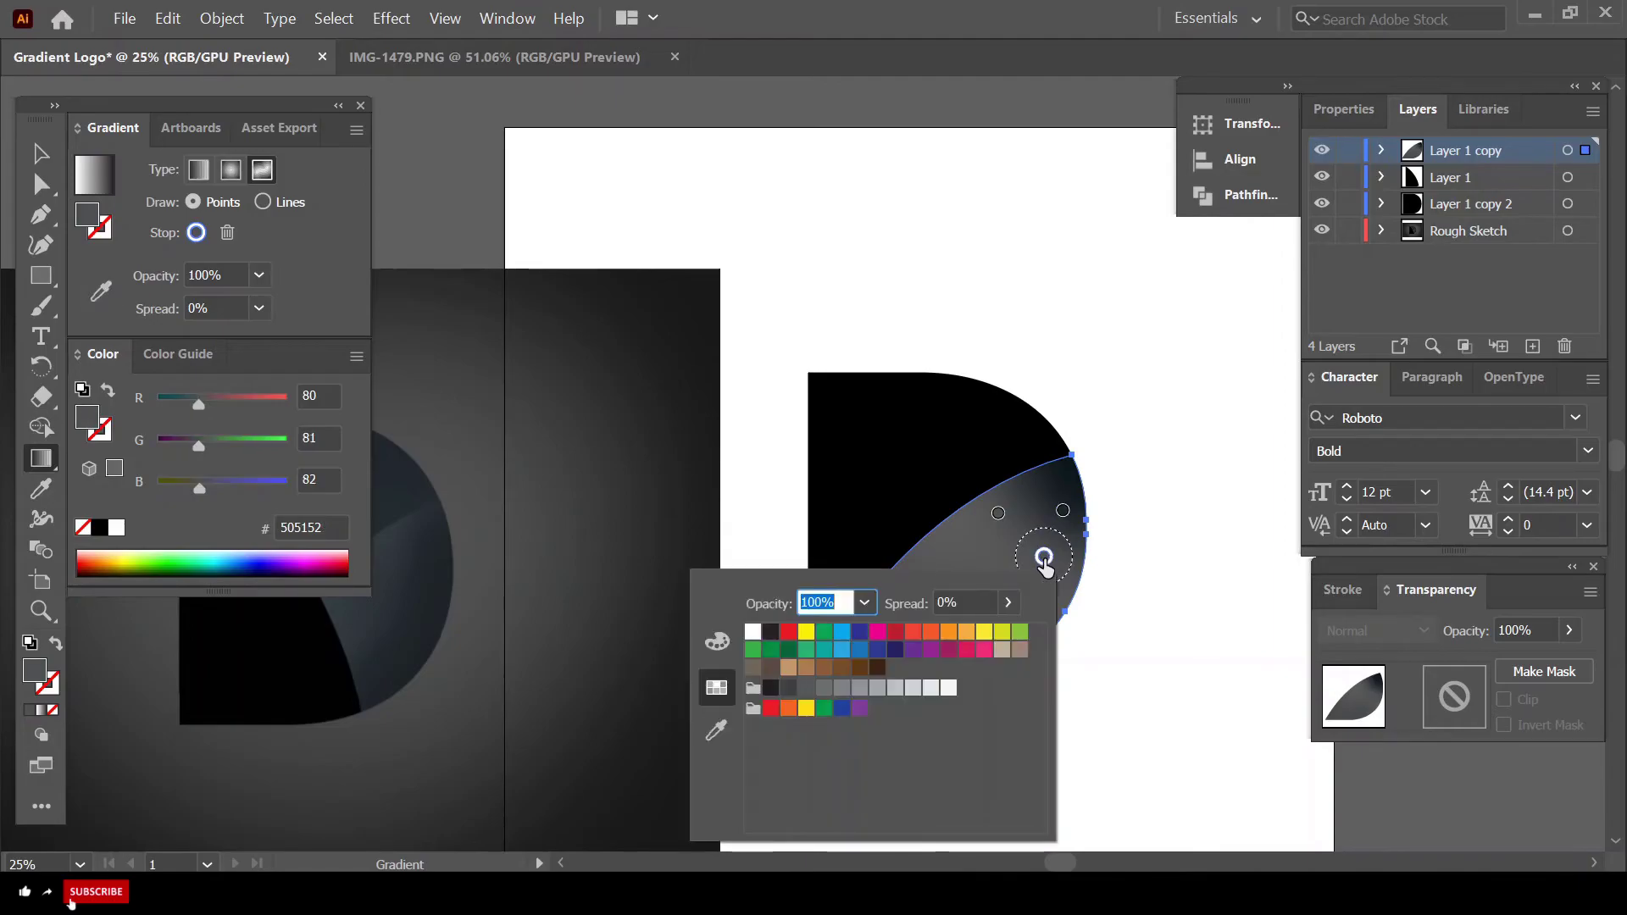
left_click(716, 726)
left_click(446, 596)
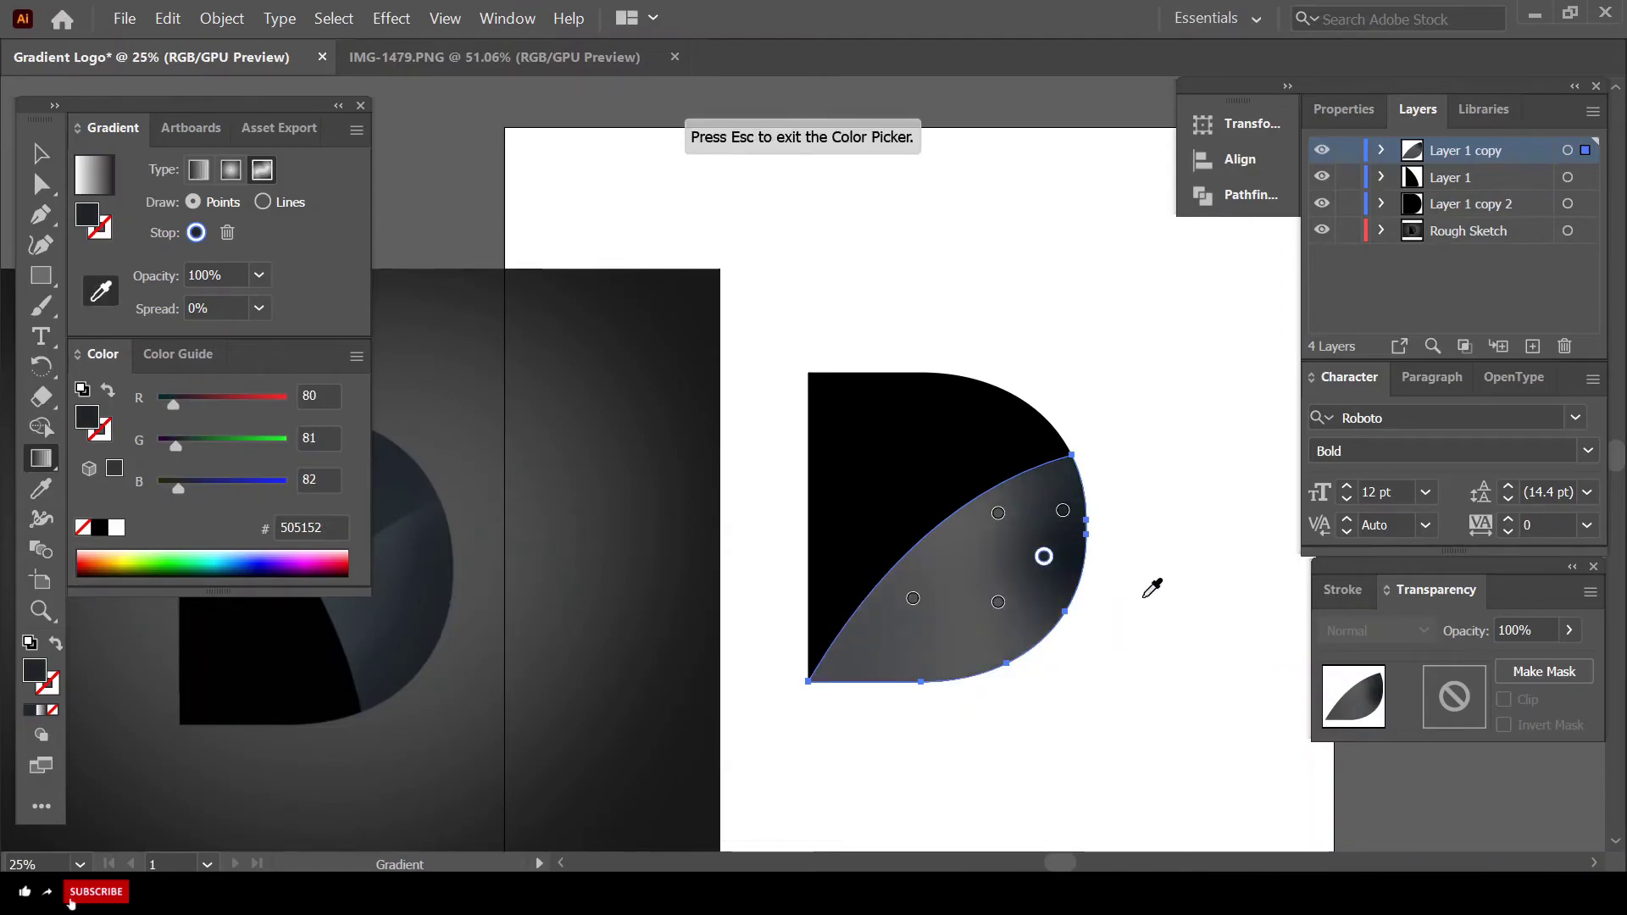
left_click_drag(1042, 563, 1011, 615)
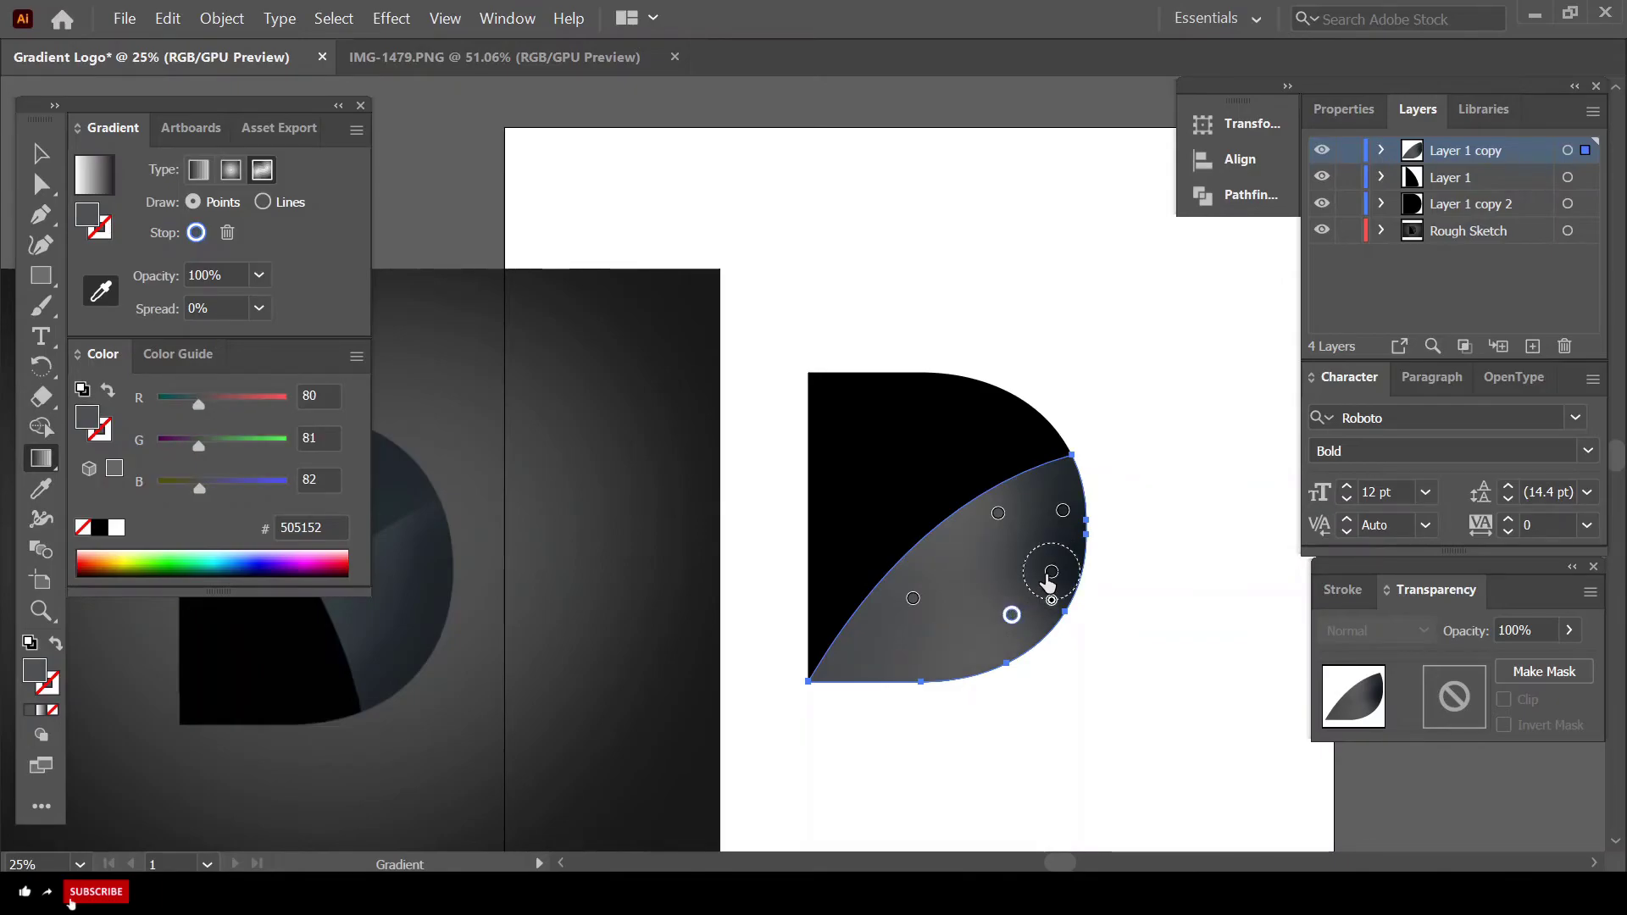
double_click(1010, 615)
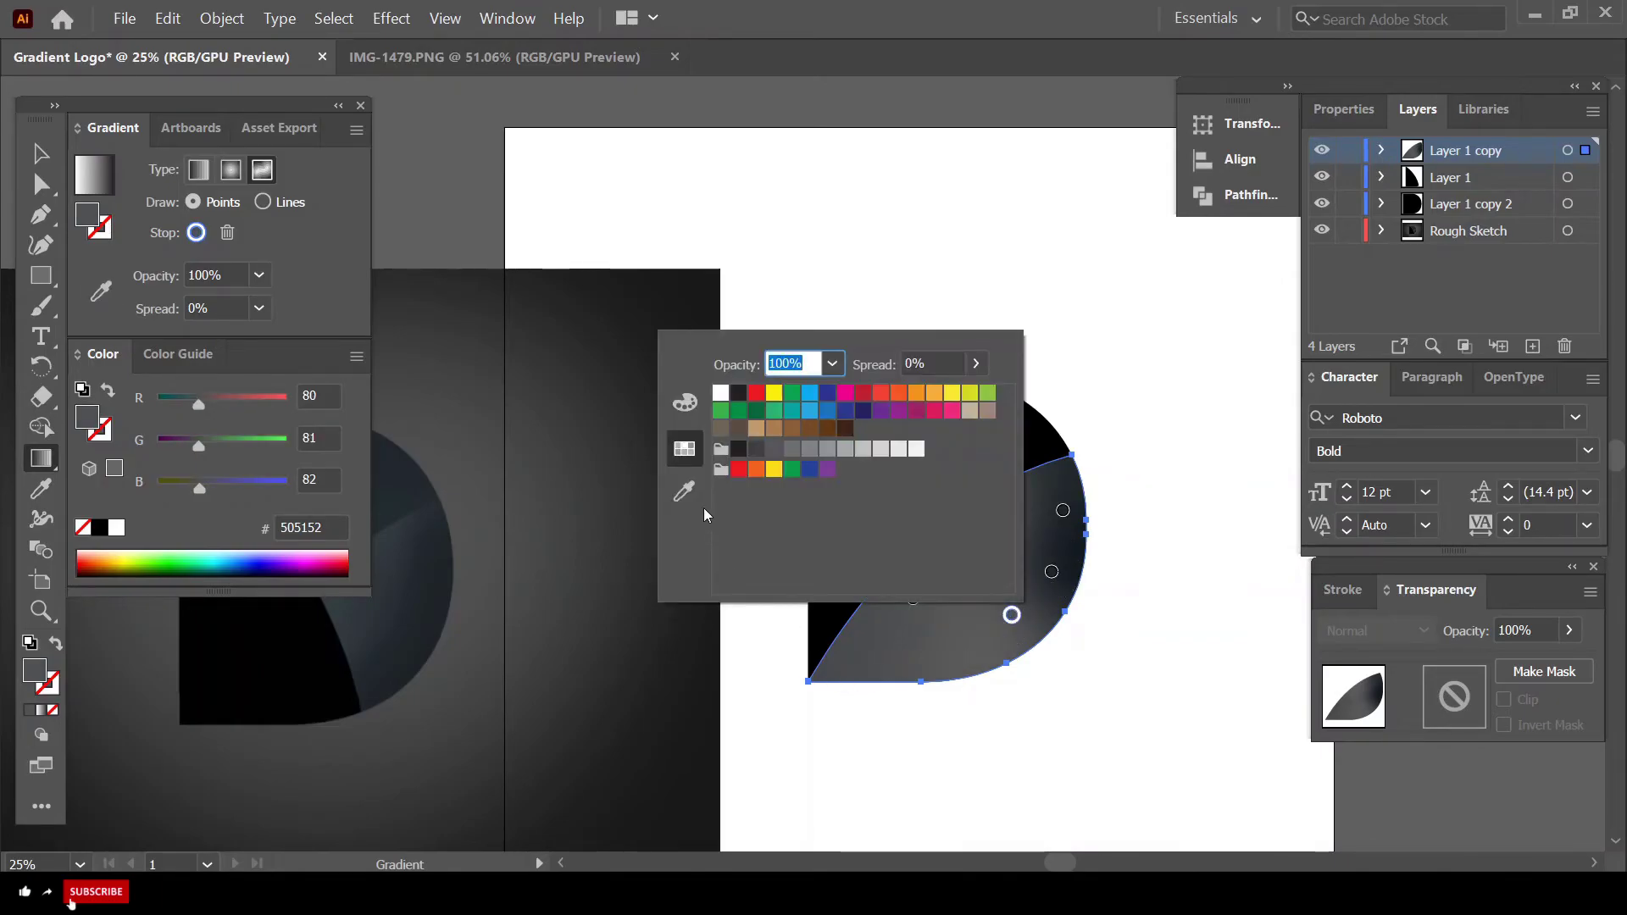
left_click(683, 490)
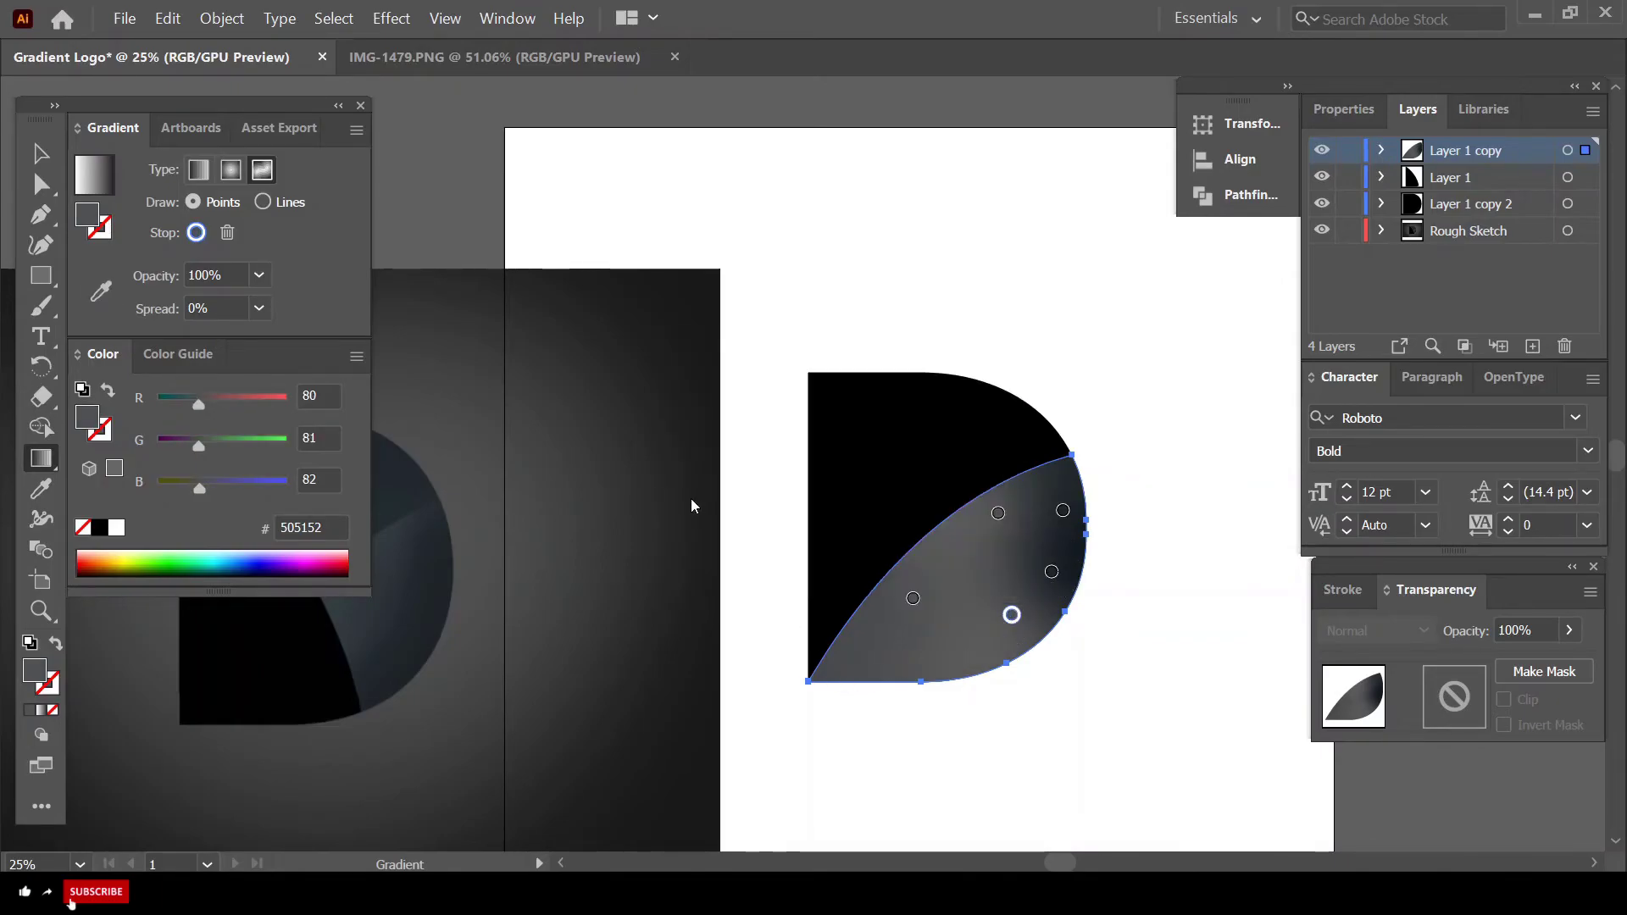
left_click(449, 576)
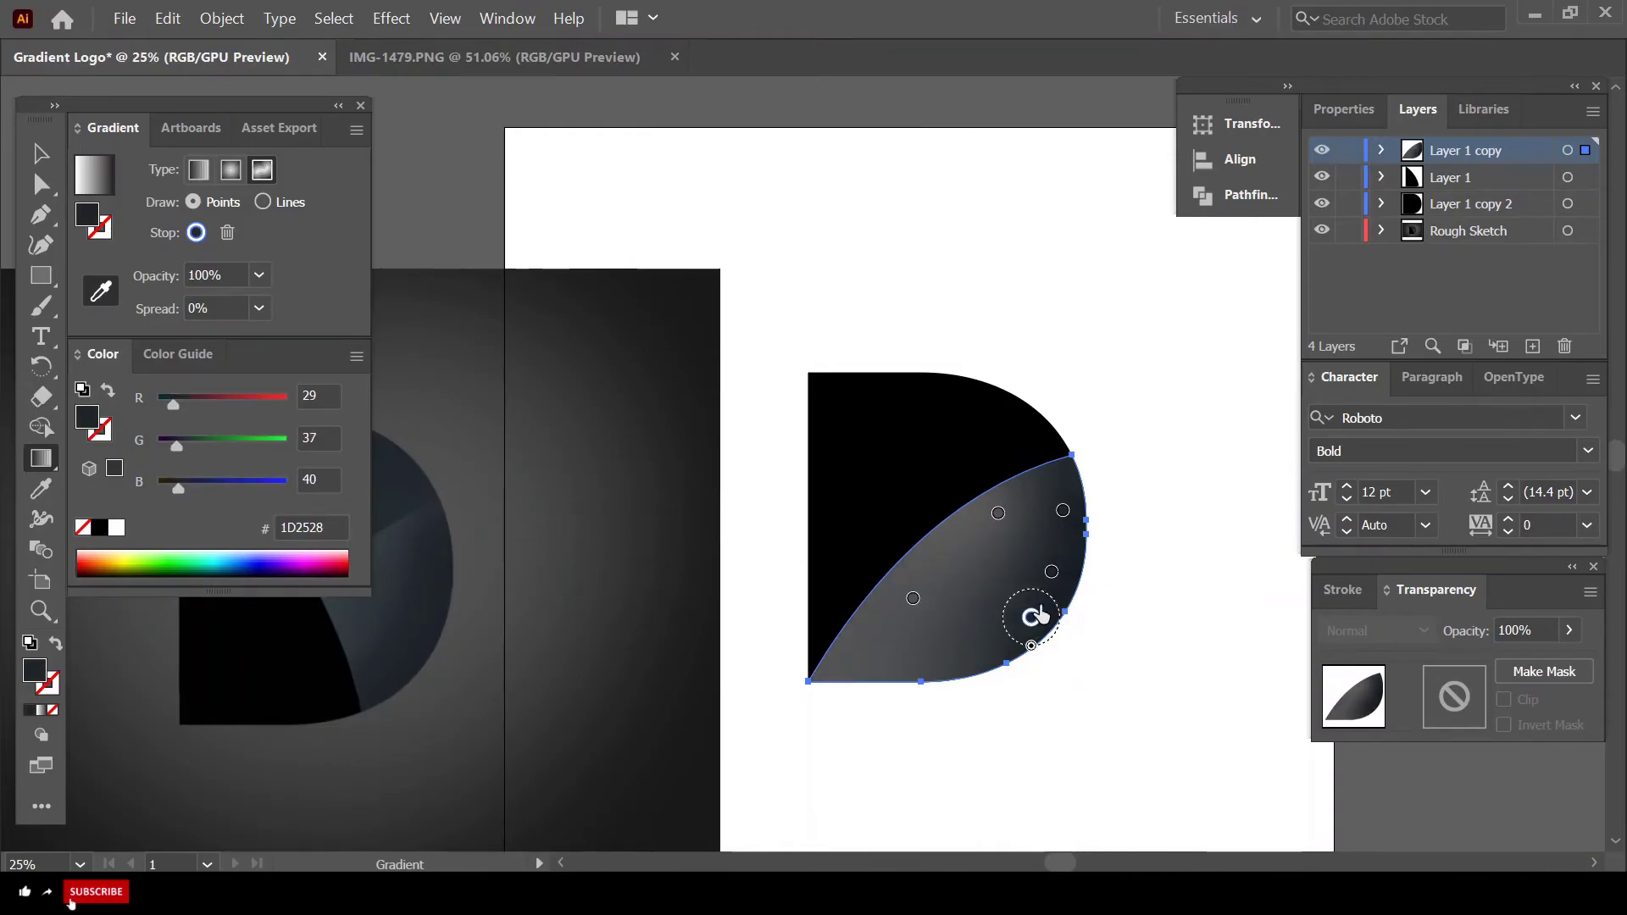
left_click_drag(1034, 616, 1060, 566)
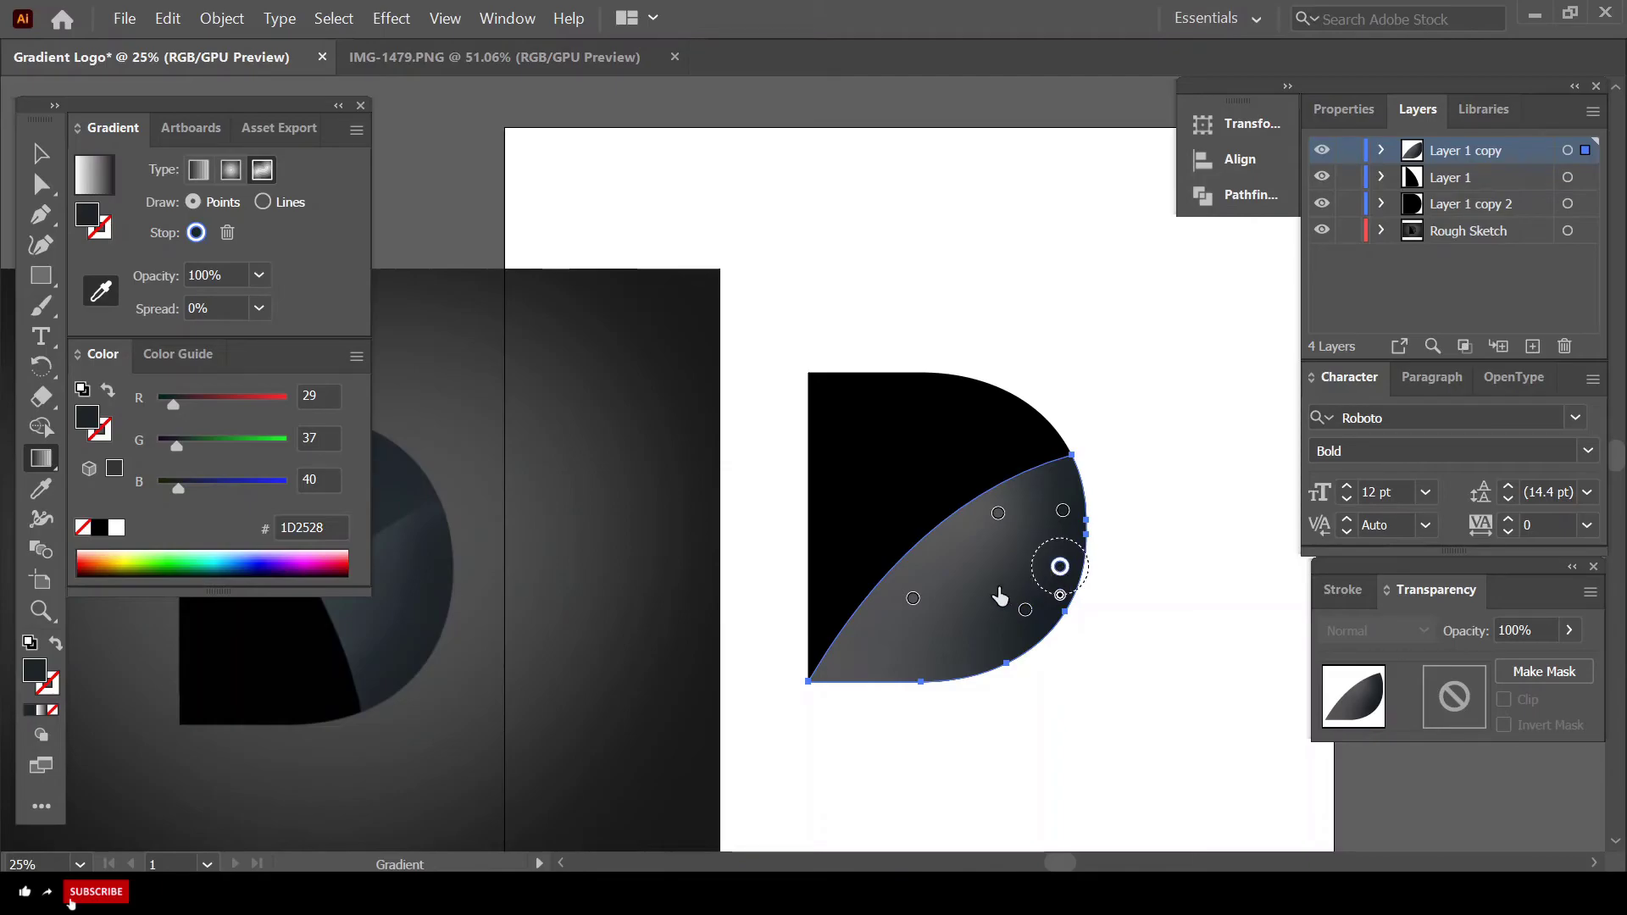
- Color the stop near the section's upper curve with the lighter slate tone 333D41 sampled from the reference D's lower-right section
left_click(912, 599)
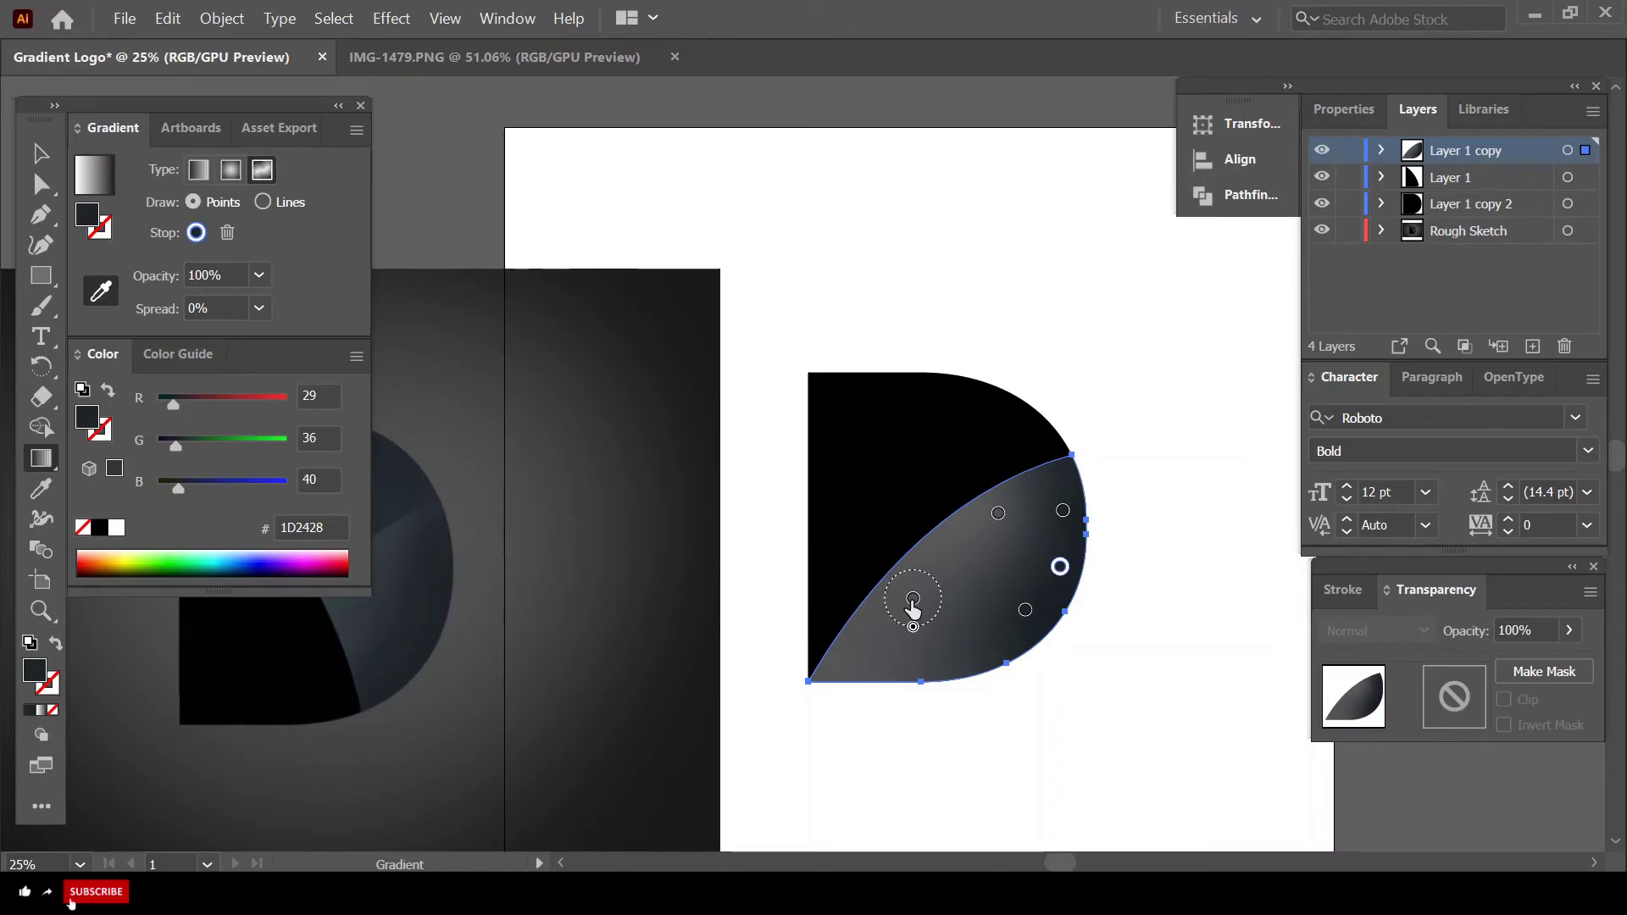
double_click(998, 513)
left_click(675, 690)
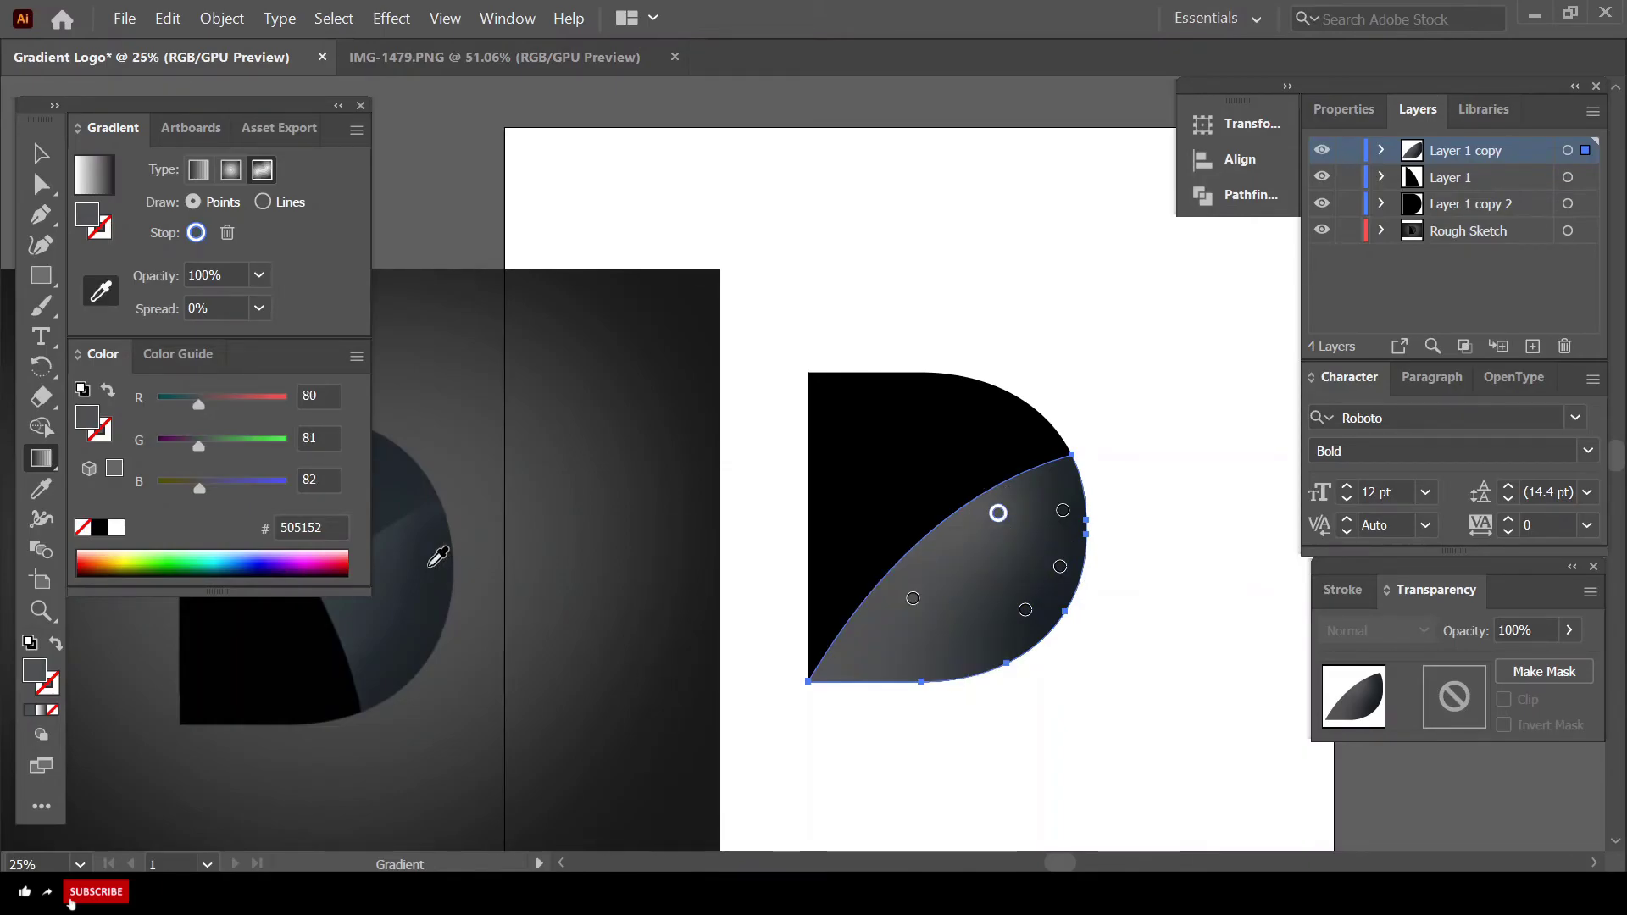
scroll(505, 604, "down", 1)
left_click(402, 593)
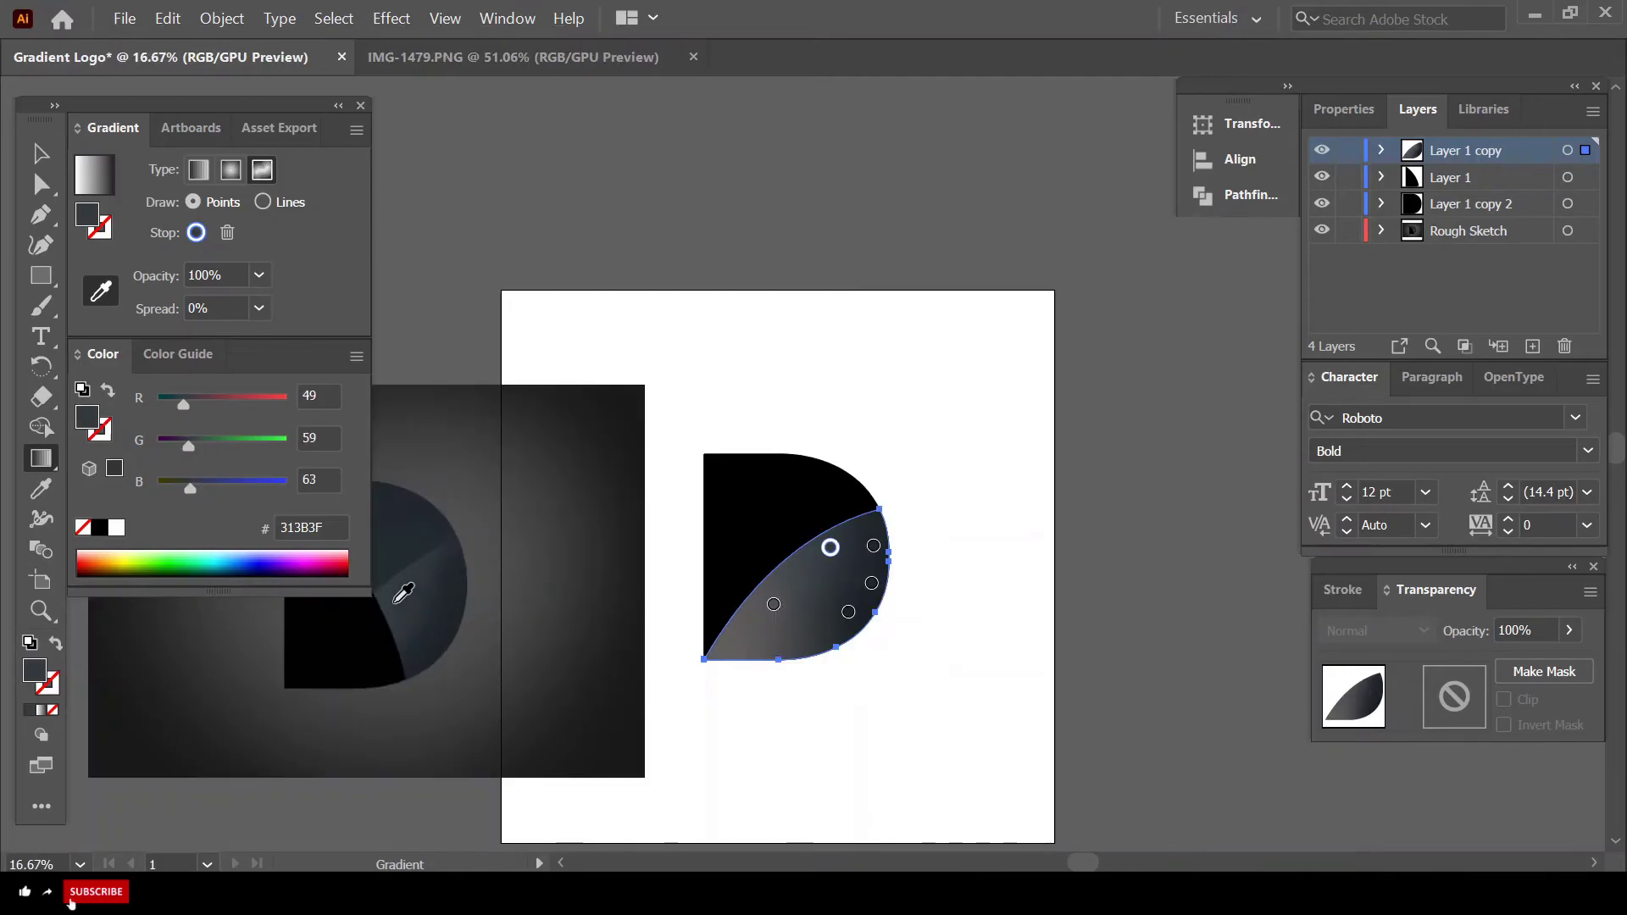
scroll(826, 529, "up", 2)
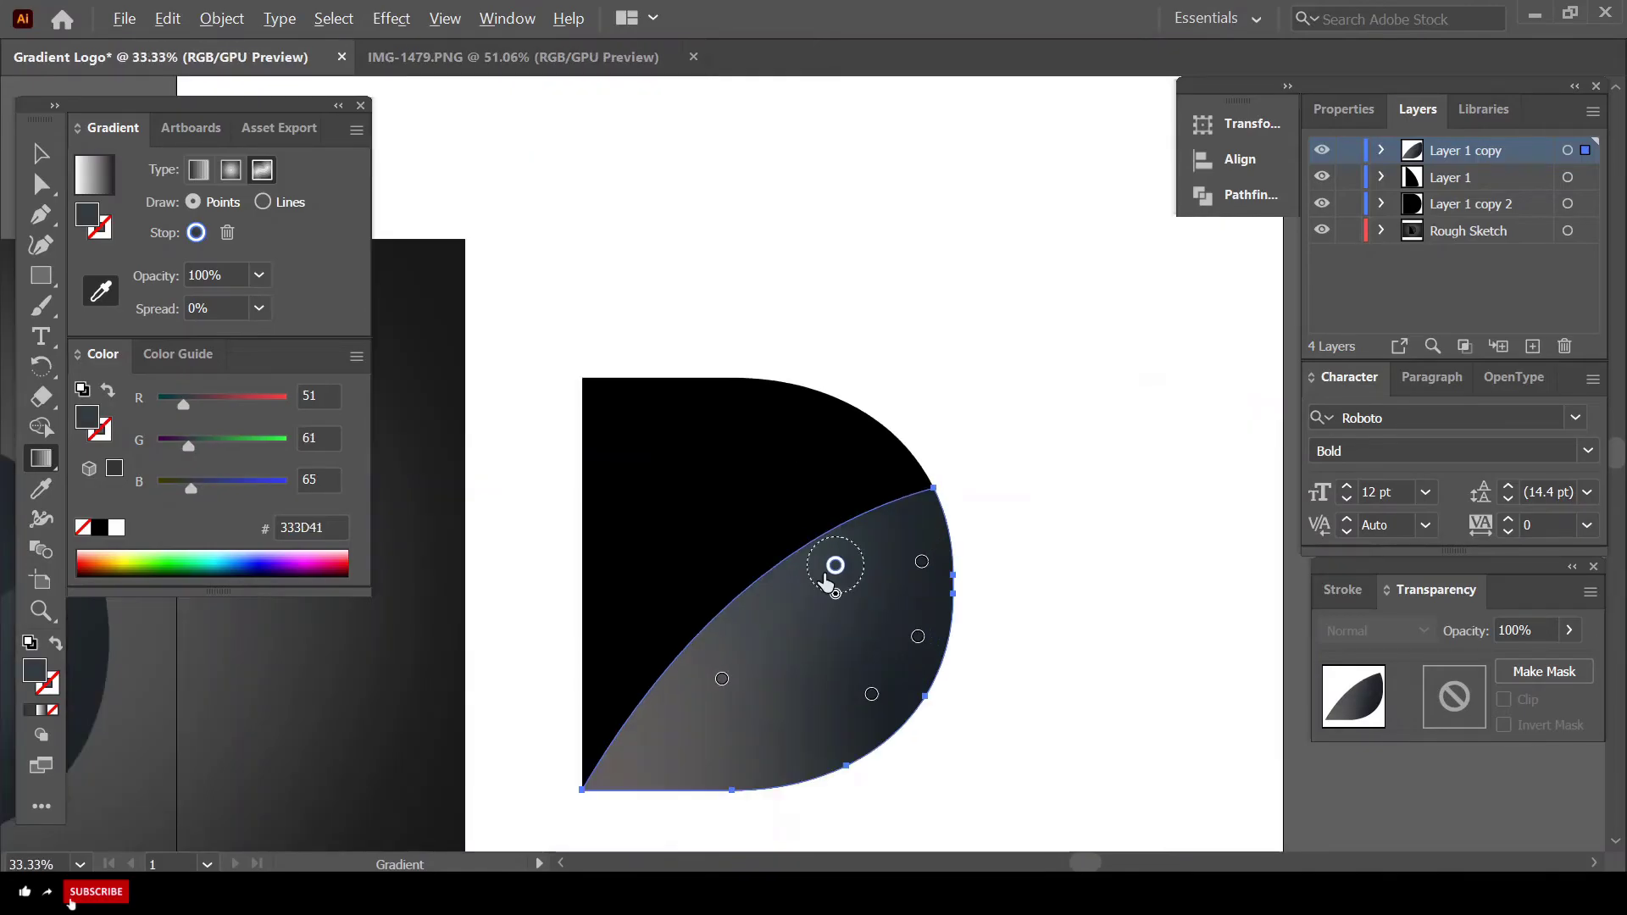
- Color the section's lower-left stop with the slate tone 333D41 sampled from the reference D
left_click(721, 678)
double_click(721, 678)
left_click(406, 567)
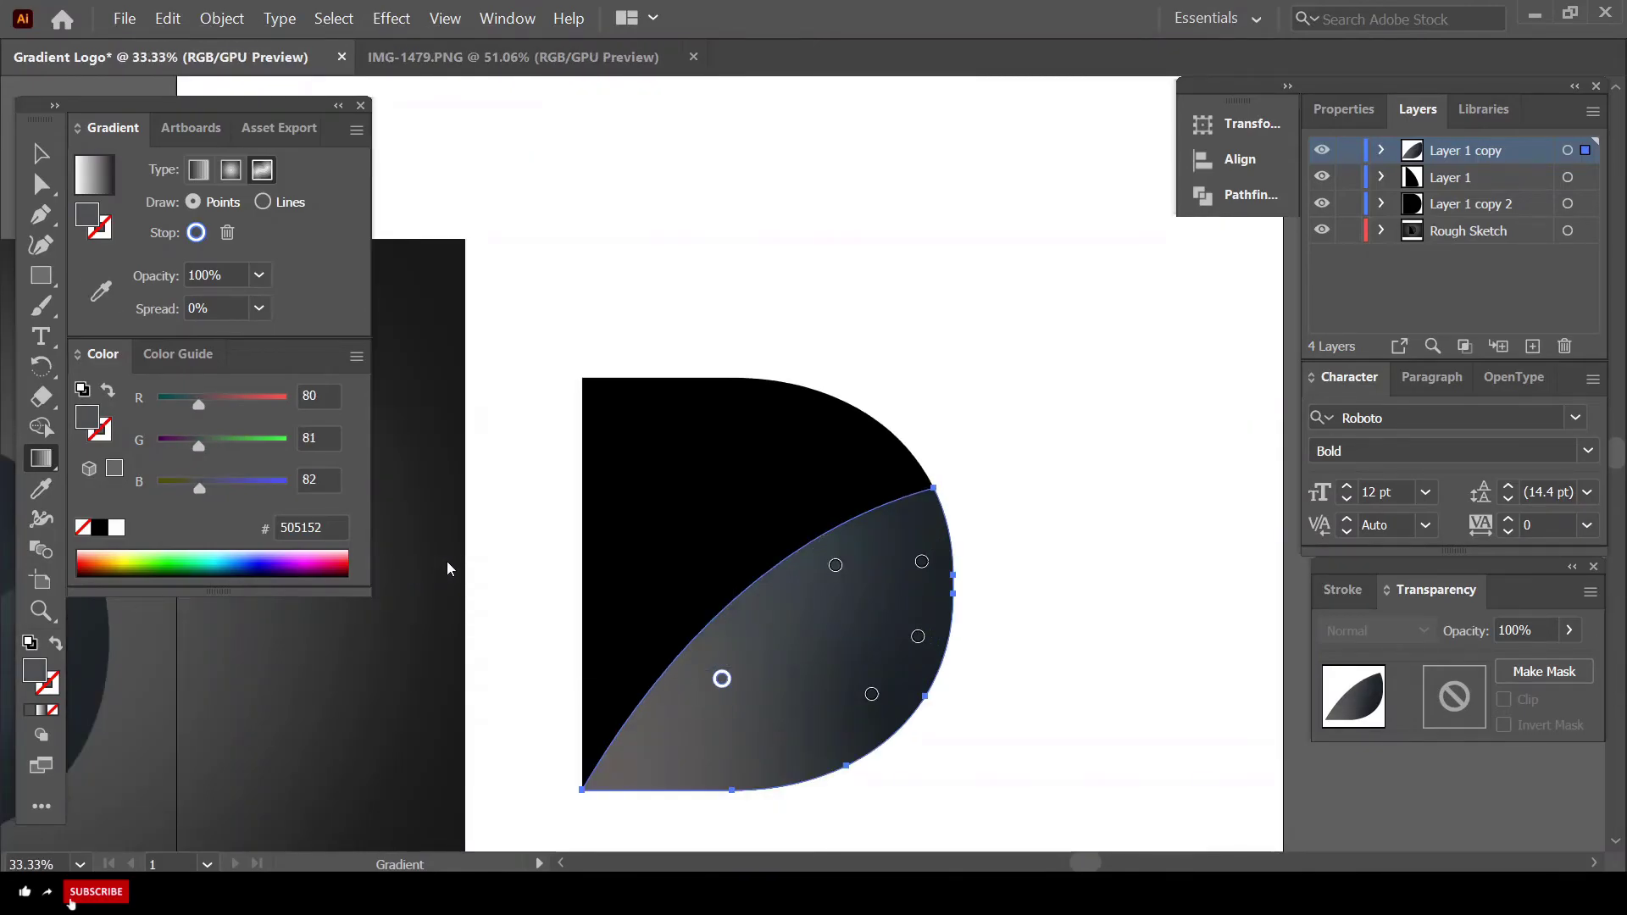
scroll(471, 562, "down", 3)
left_click(266, 603)
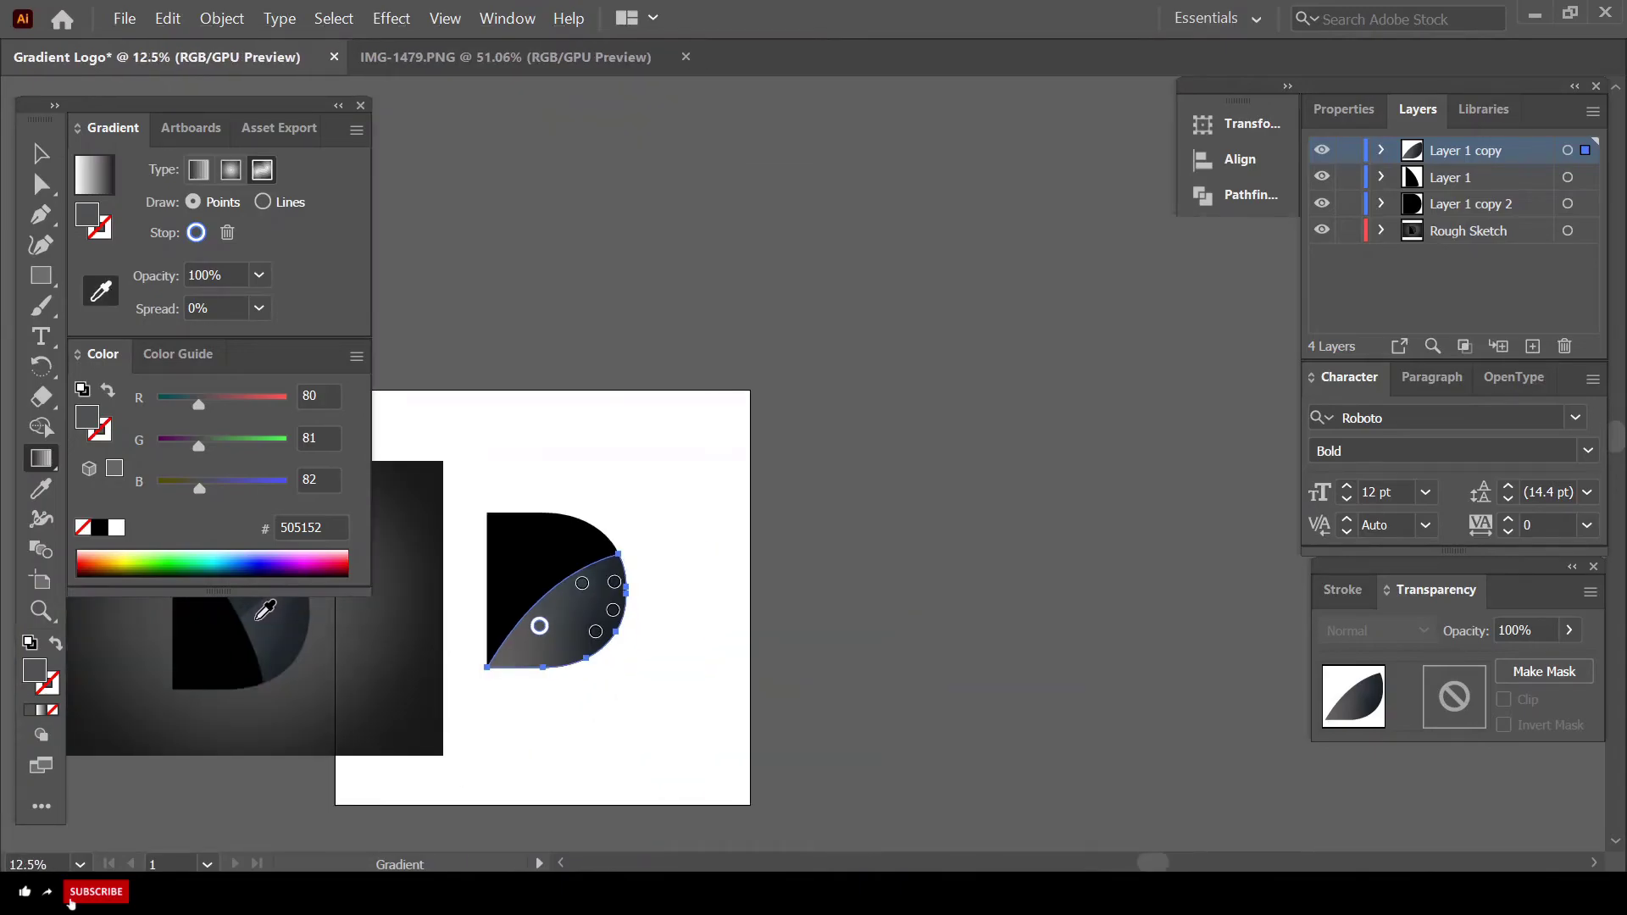
scroll(667, 556, "up", 2)
- Move the lower-left stop up beside the stop near the dividing curve and fine-tune the spacing of the two
mouse_move(418, 685)
left_mouse_down()
mouse_move(494, 597)
mouse_move(465, 633)
mouse_move(489, 637)
mouse_move(515, 596)
left_mouse_up()
scroll(515, 629, "down", 1)
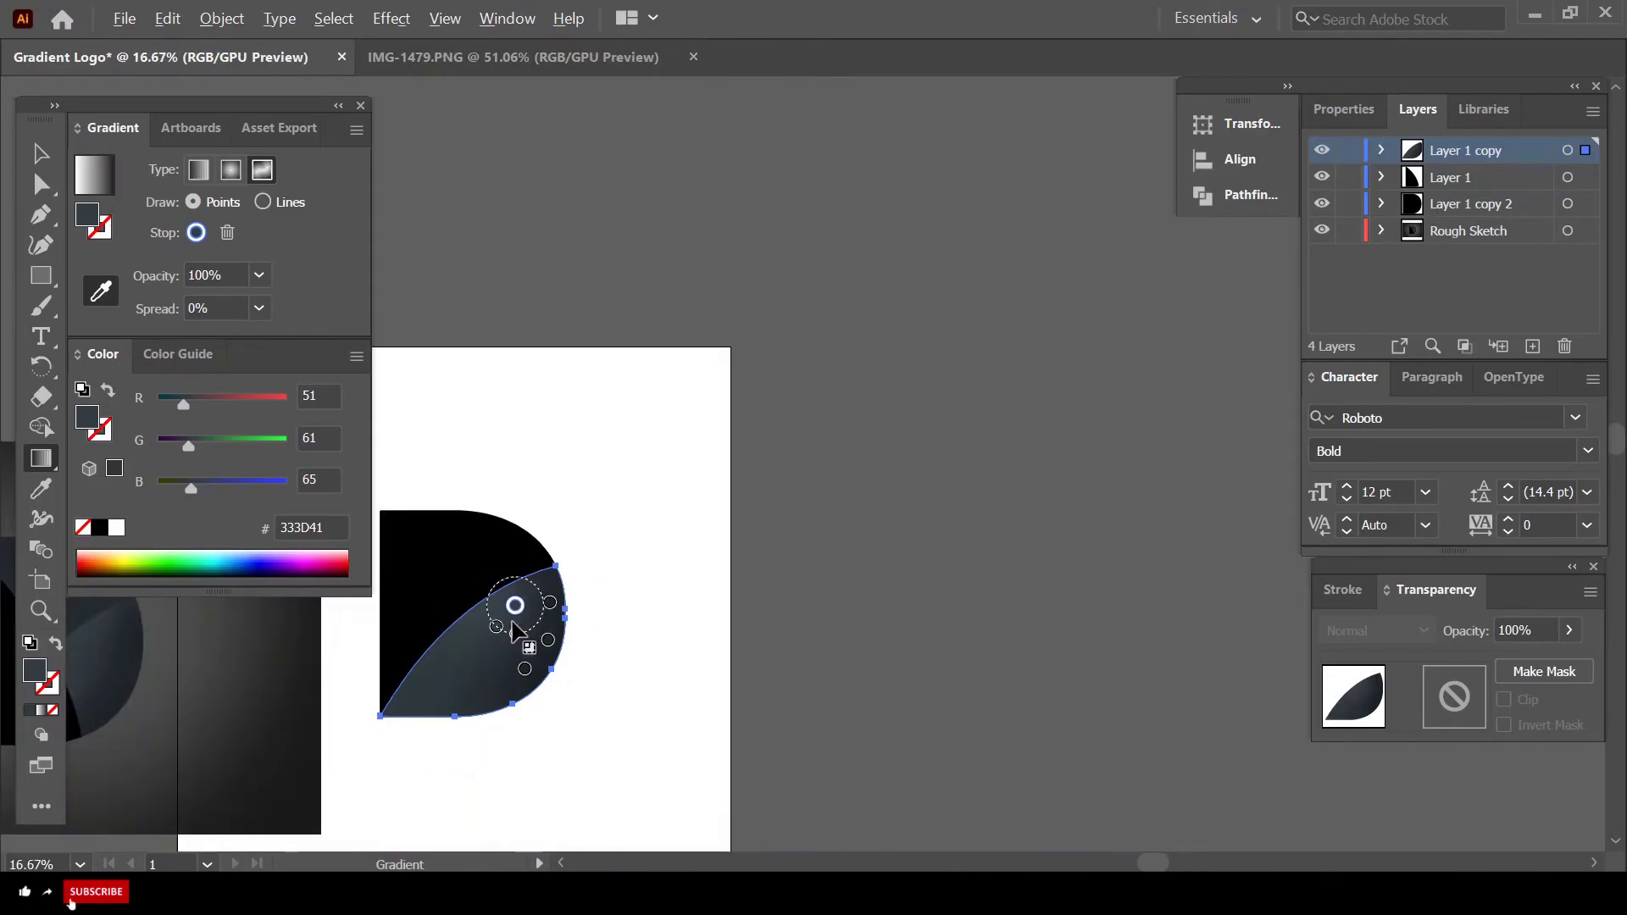
scroll(525, 634, "up", 3)
left_click_drag(587, 551, 572, 565)
left_click_drag(531, 612, 551, 618)
scroll(670, 547, "down", 3)
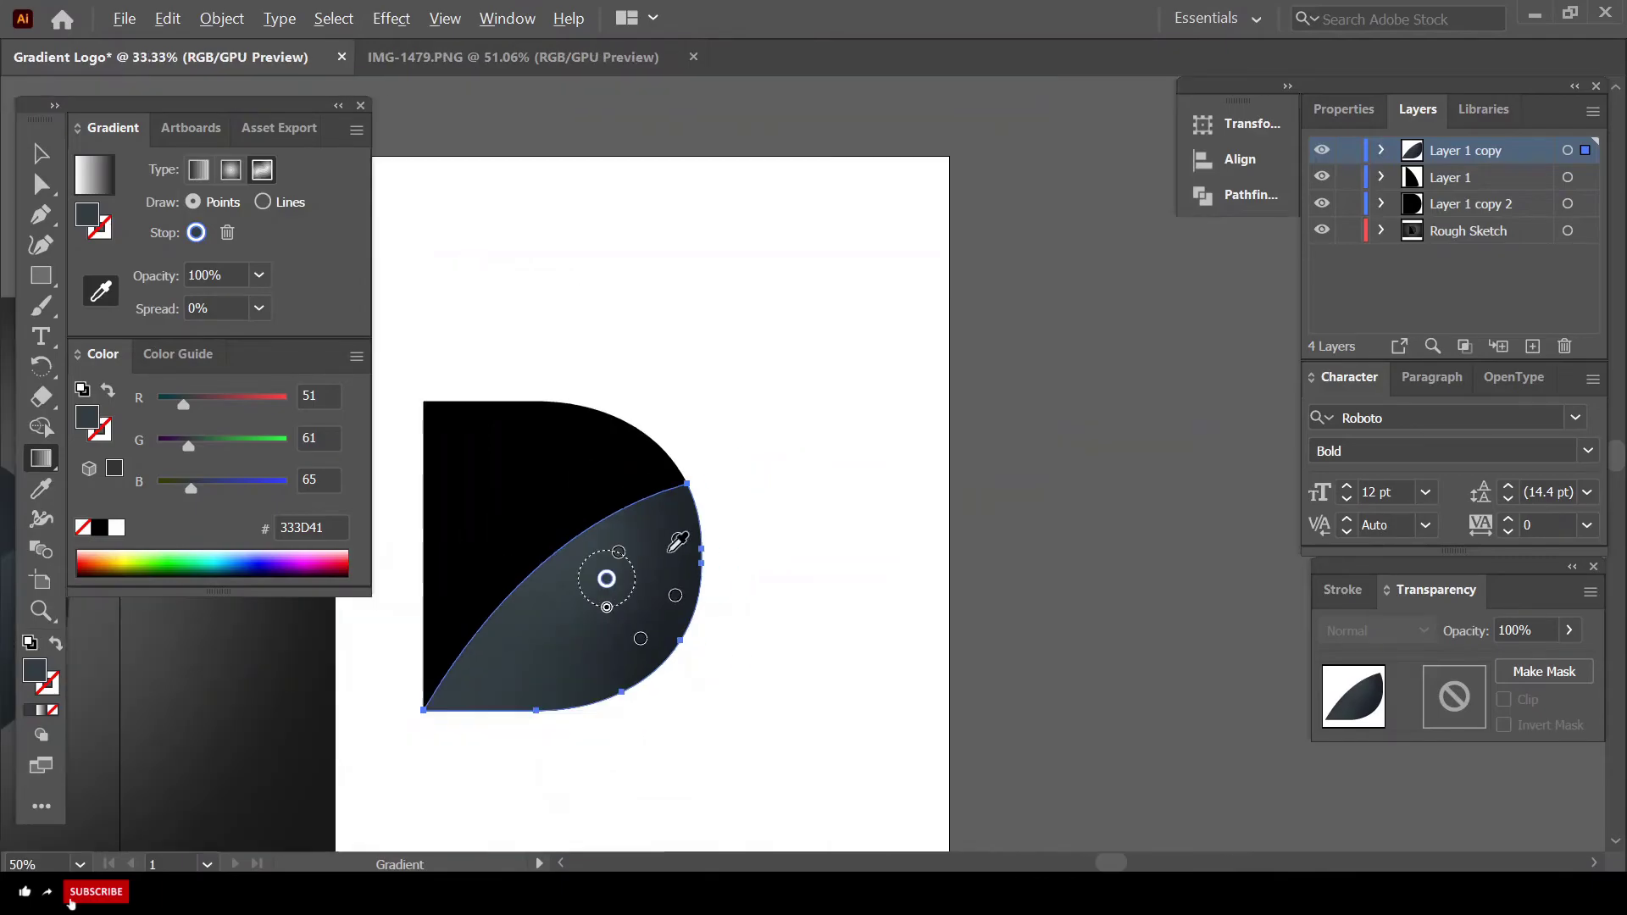
- Leave gradient editing and move Layer 1 copy below Layer 1 in the layer order
left_click(40, 153)
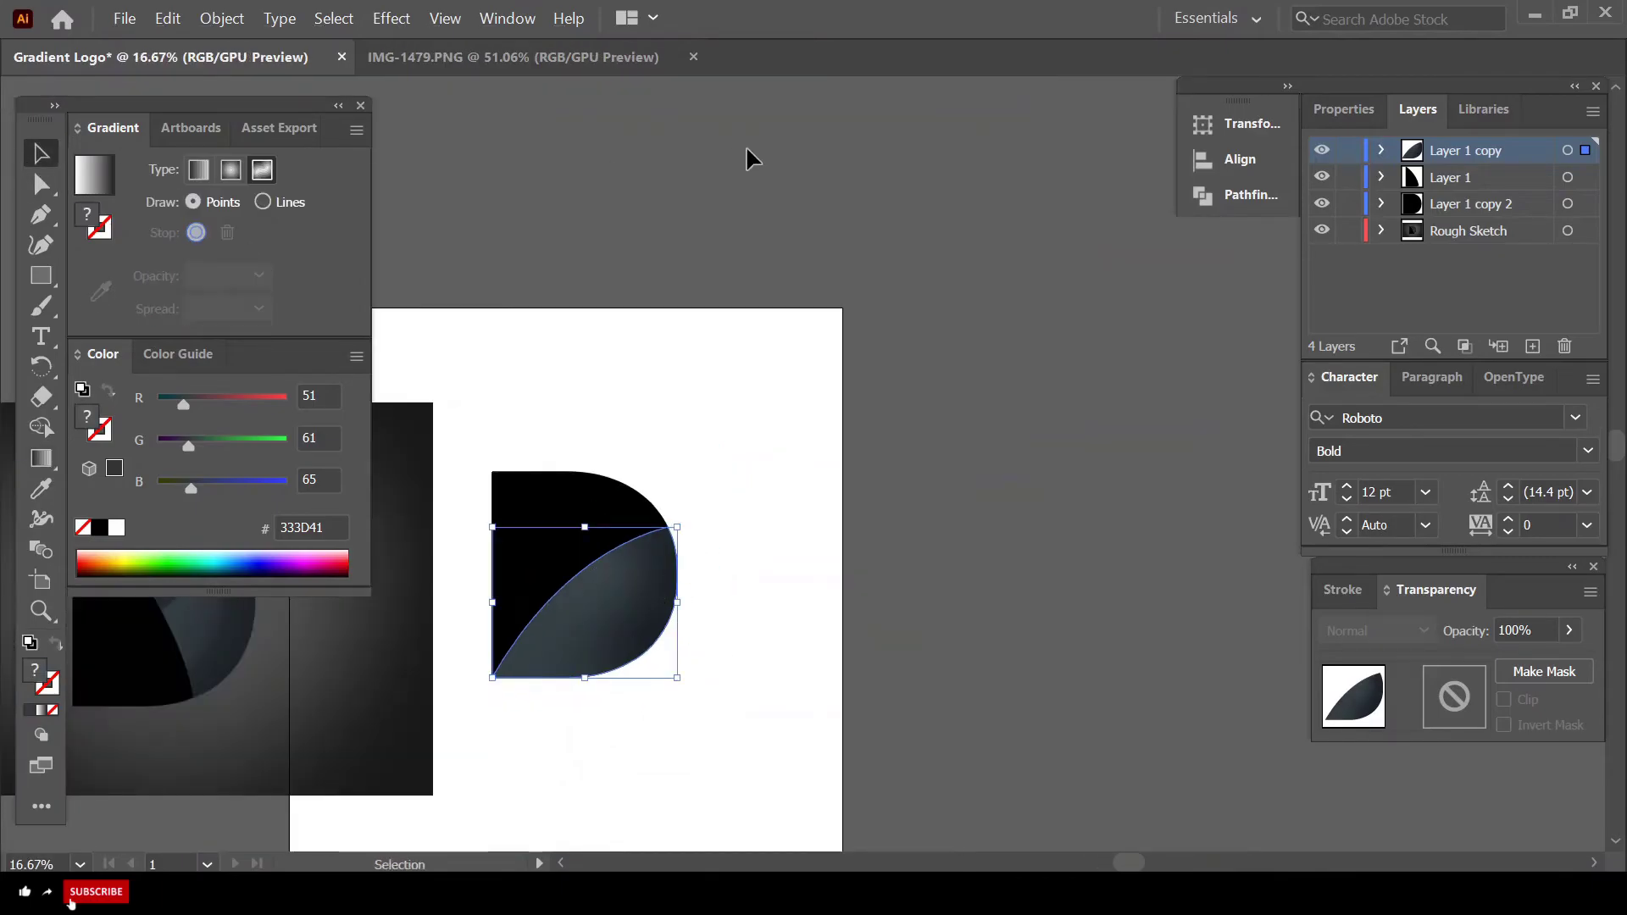
left_click(690, 500)
left_click(647, 570)
scroll(932, 348, "down", 1)
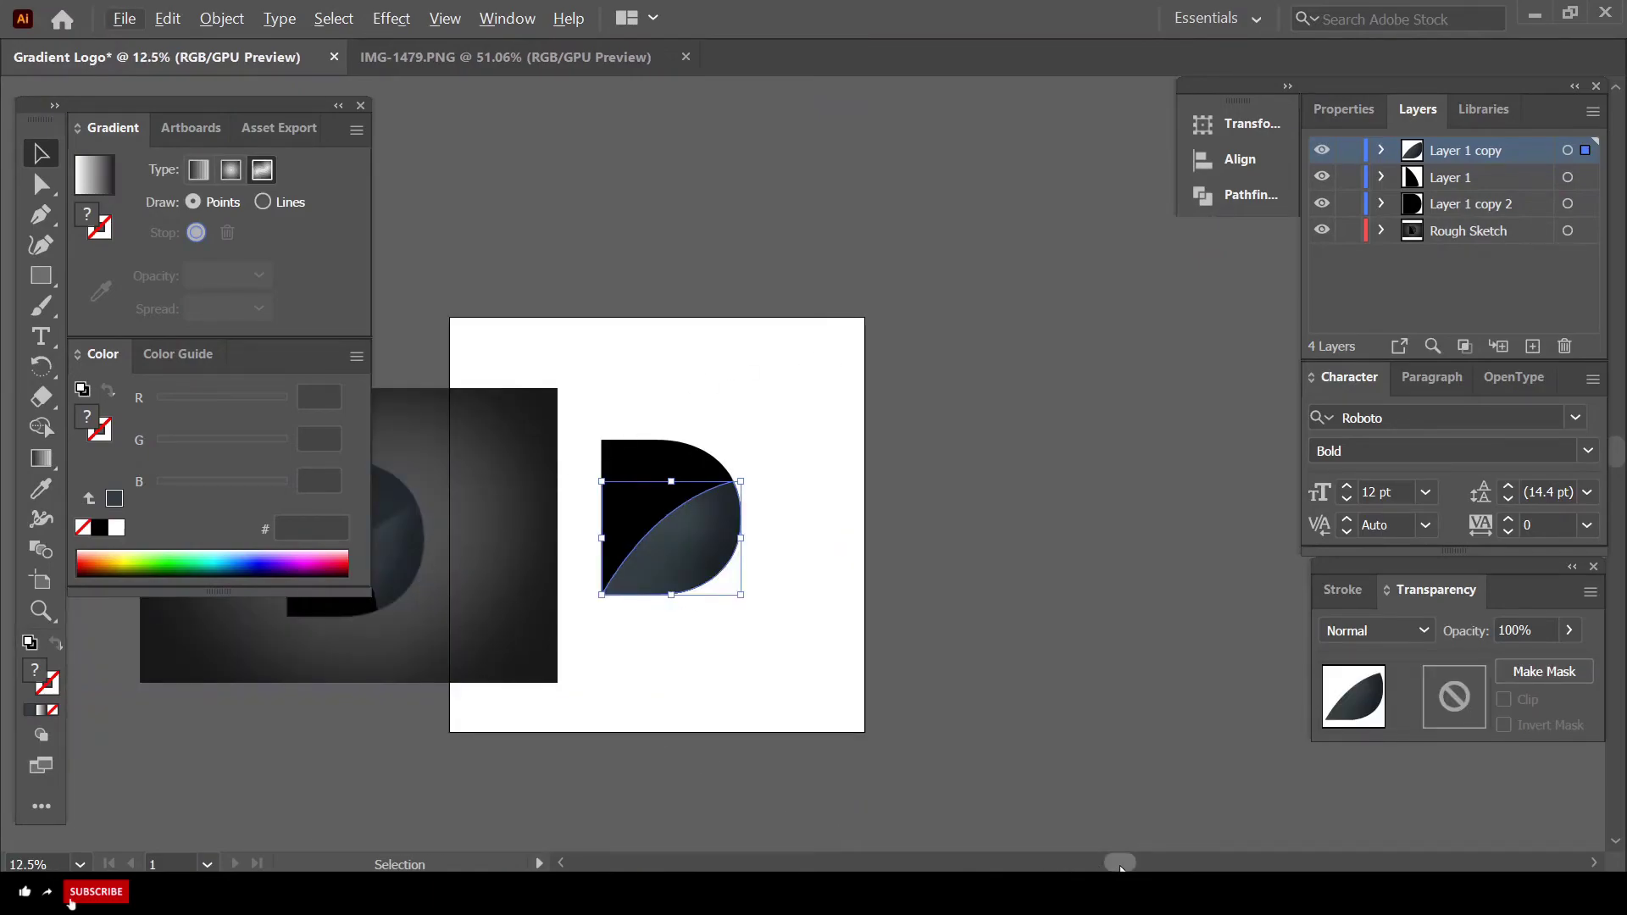
left_click_drag(1120, 867, 1103, 865)
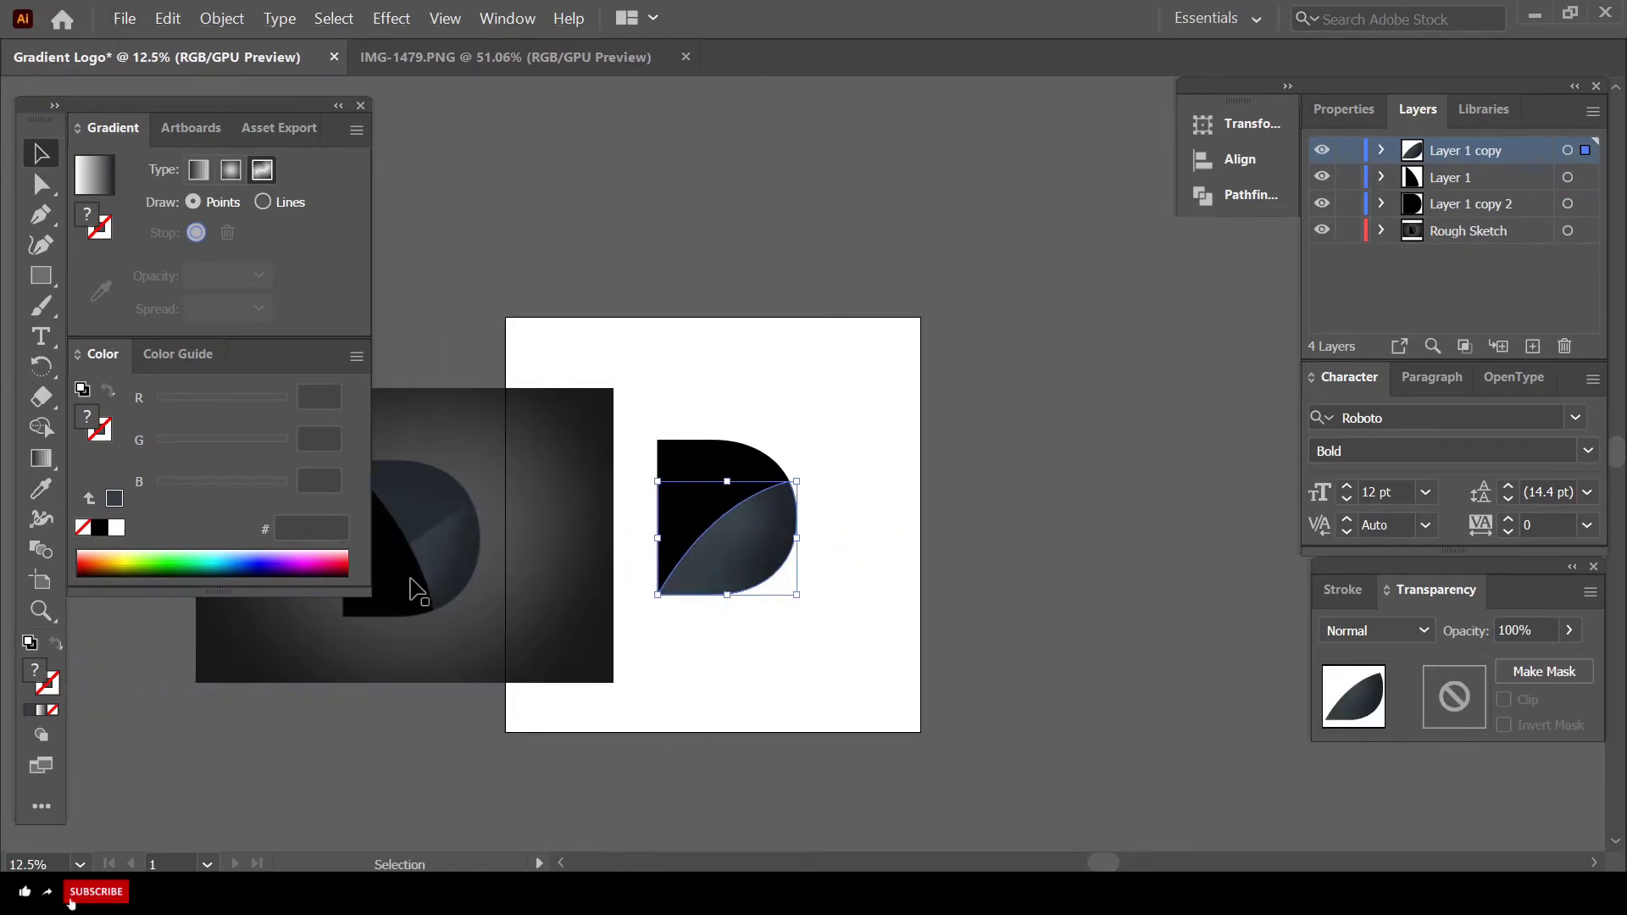
left_click_drag(1464, 152, 1462, 181)
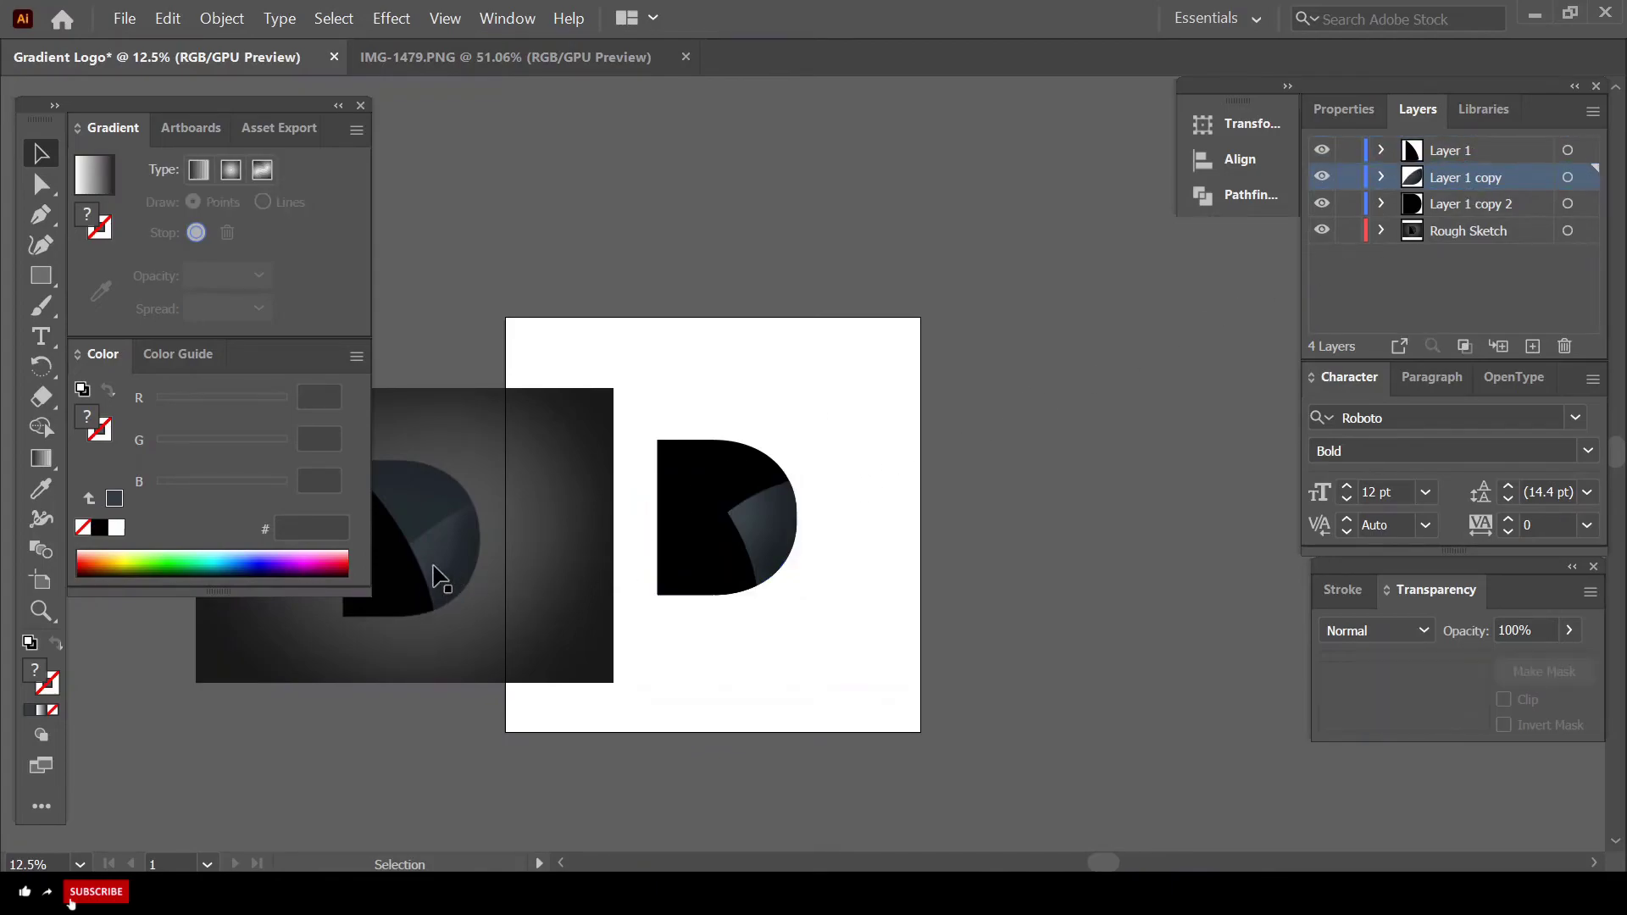
- Fill the D on Layer 1 copy 2 with a freeform gradient and place point stops across its visible upper section
scroll(871, 483, "up", 1, "alt")
scroll(714, 576, "up", 1)
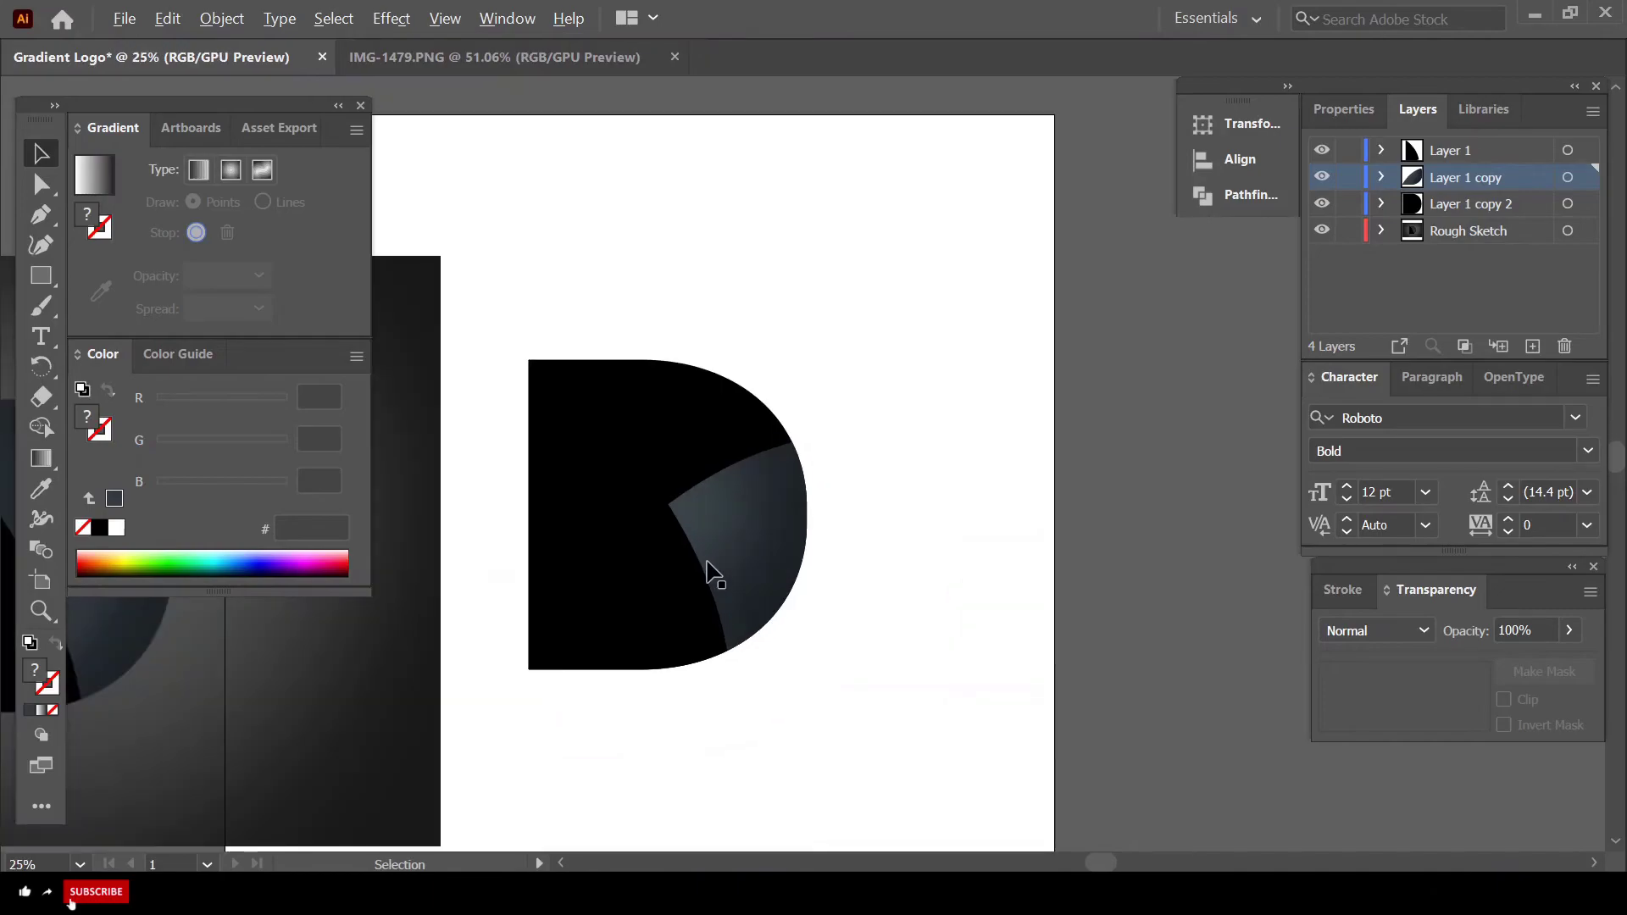
scroll(714, 576, "down", 2)
left_click_drag(1108, 866, 1055, 864)
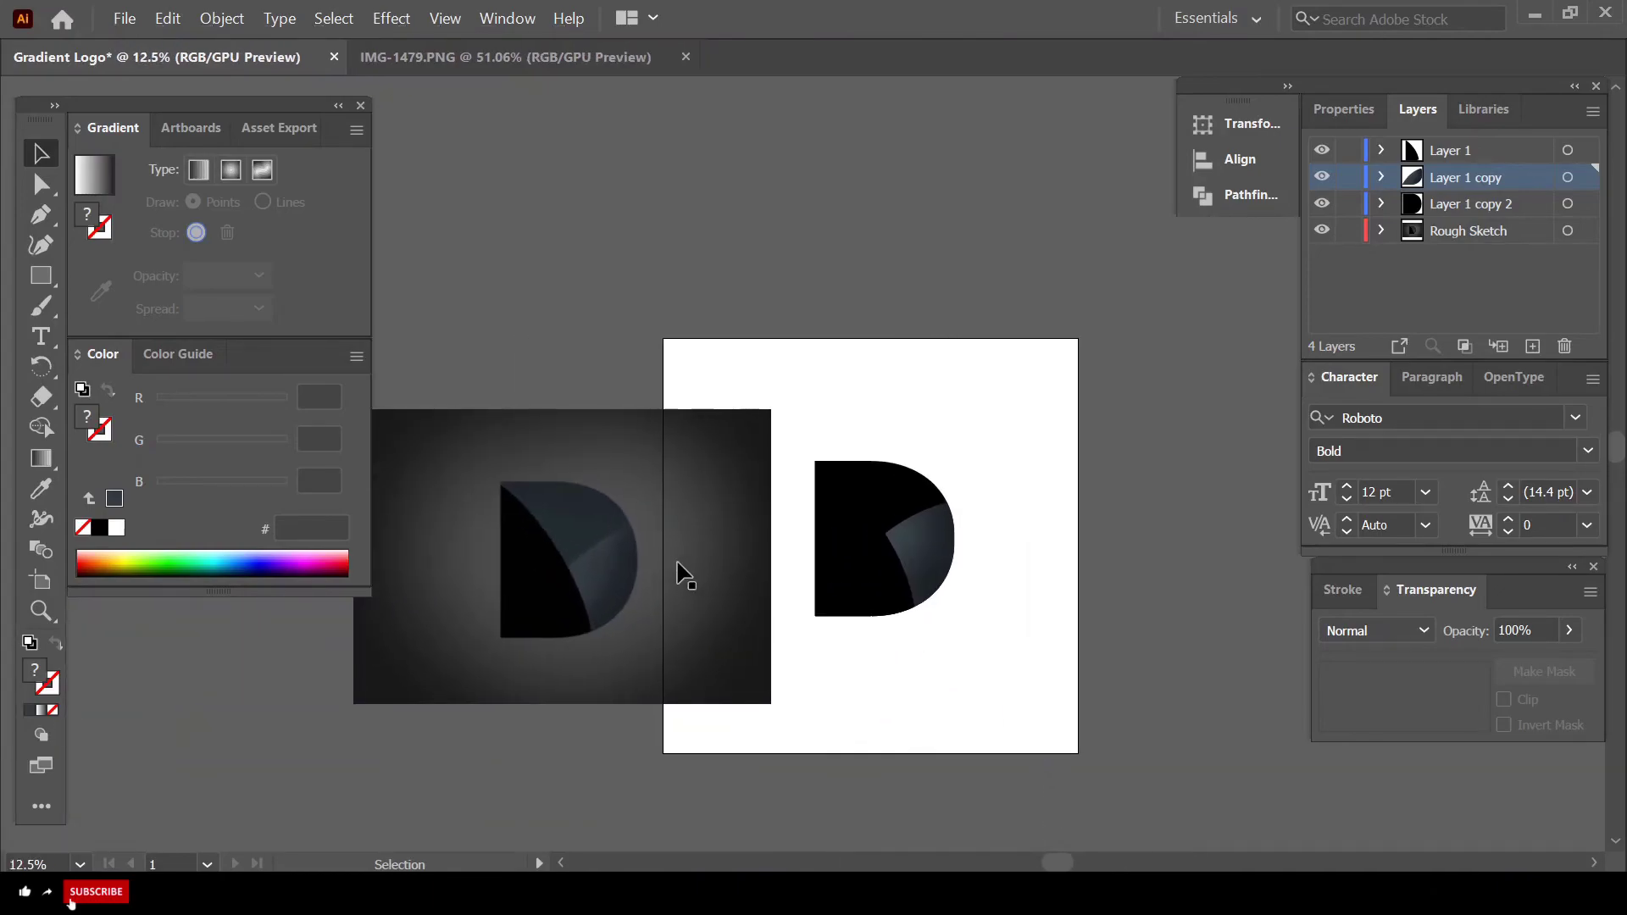
scroll(910, 495, "up", 1)
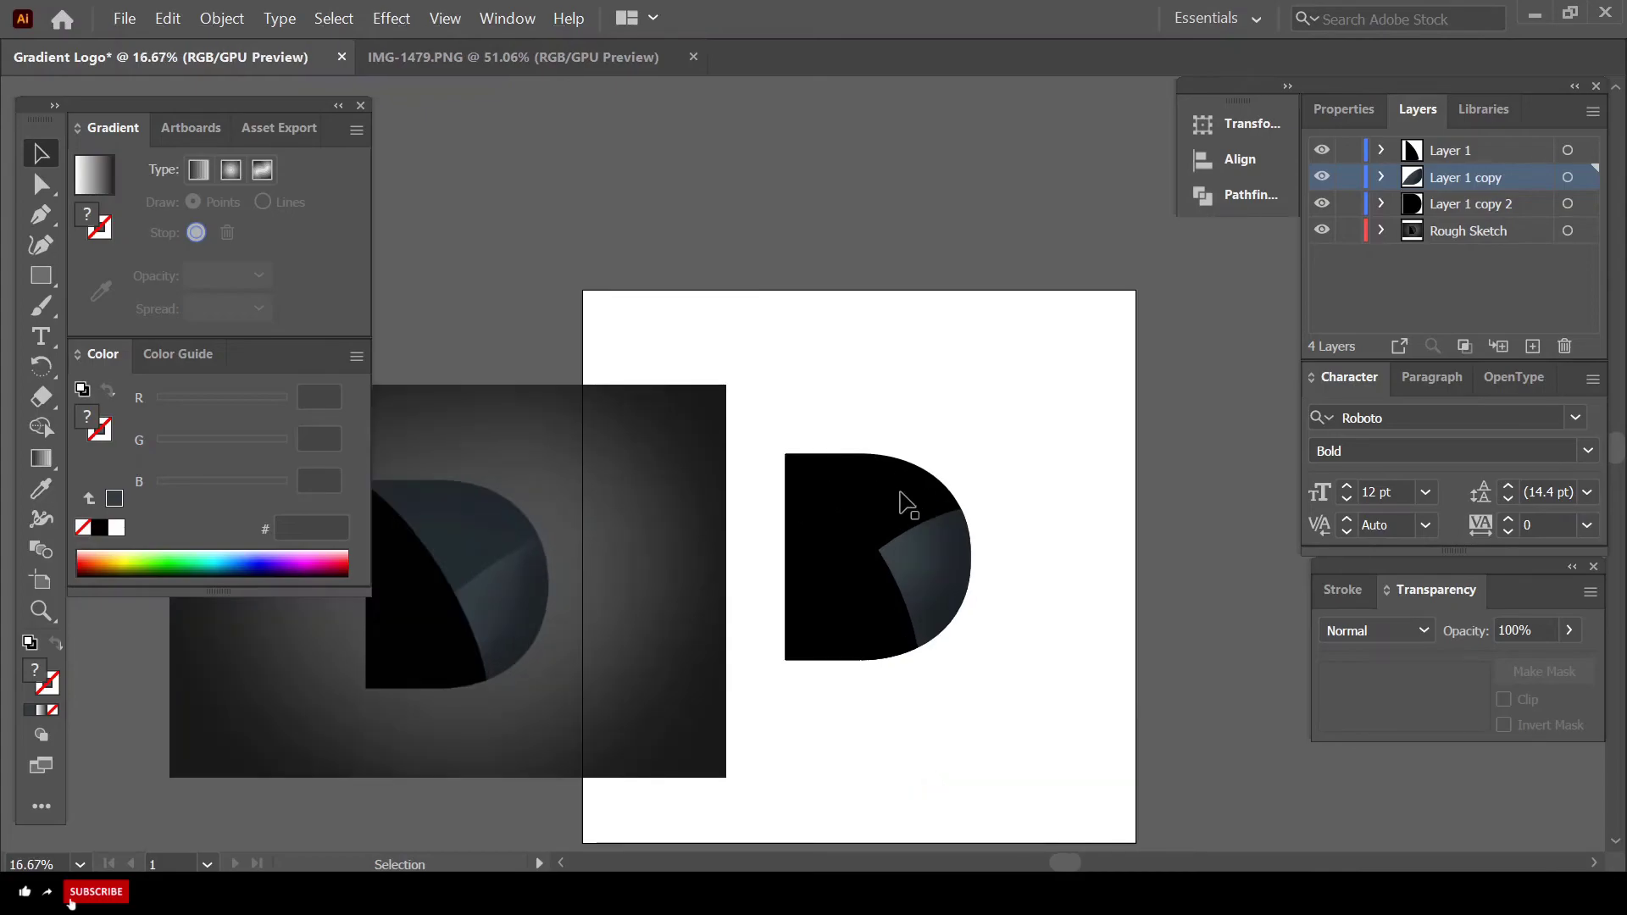
left_click(1447, 208)
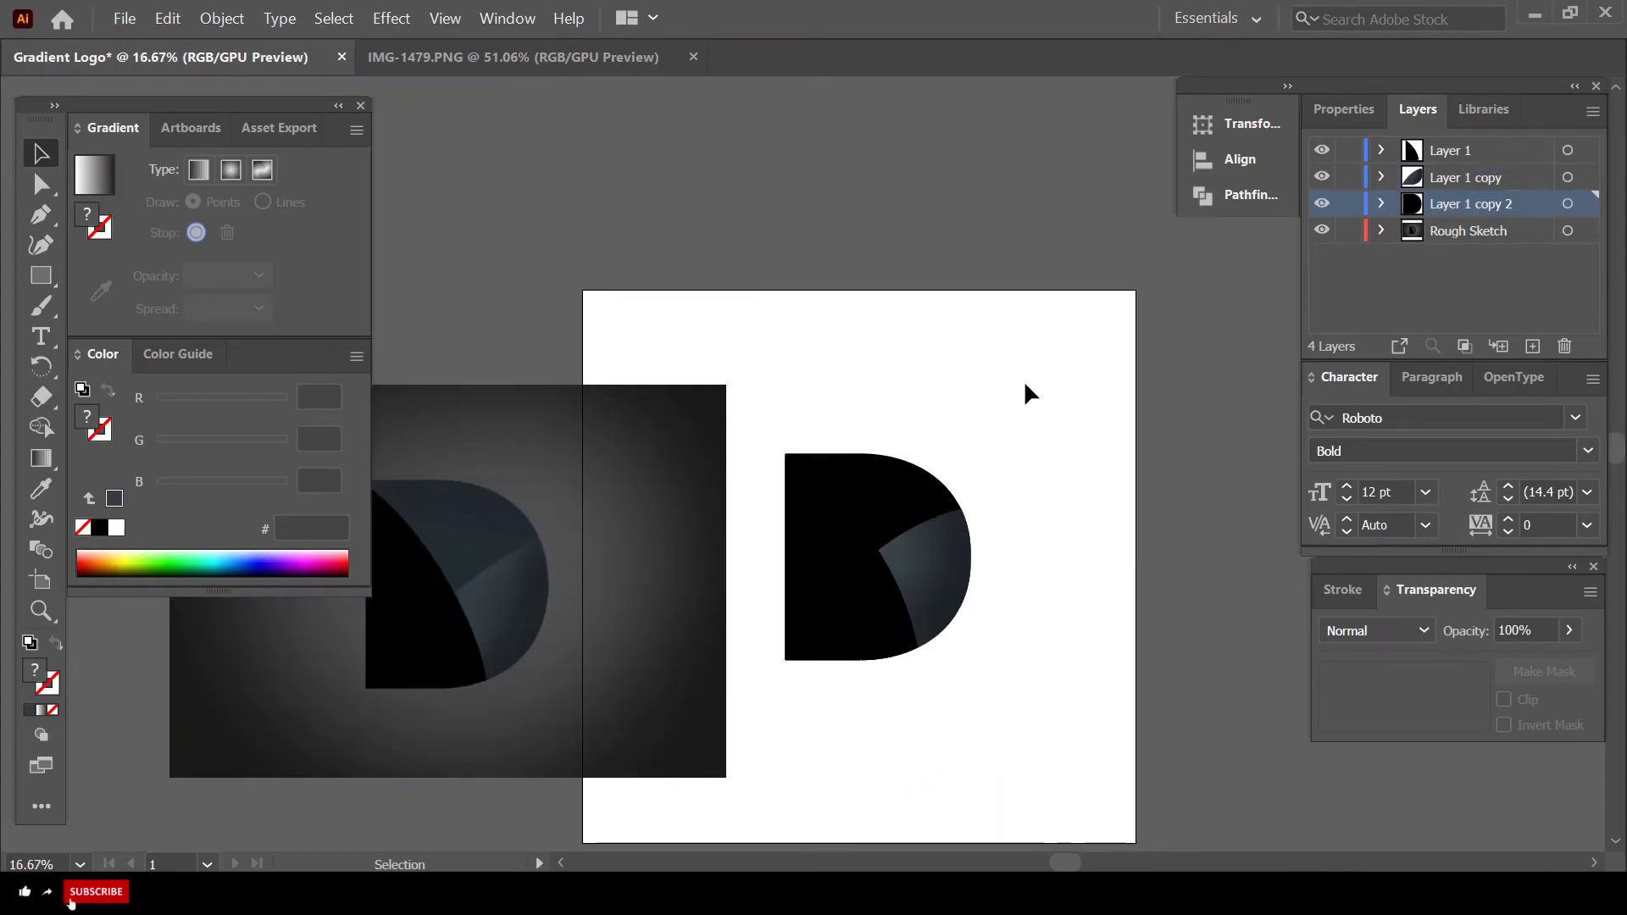
left_click(1323, 206)
left_click(1322, 206)
left_click_drag(1066, 862, 1033, 862)
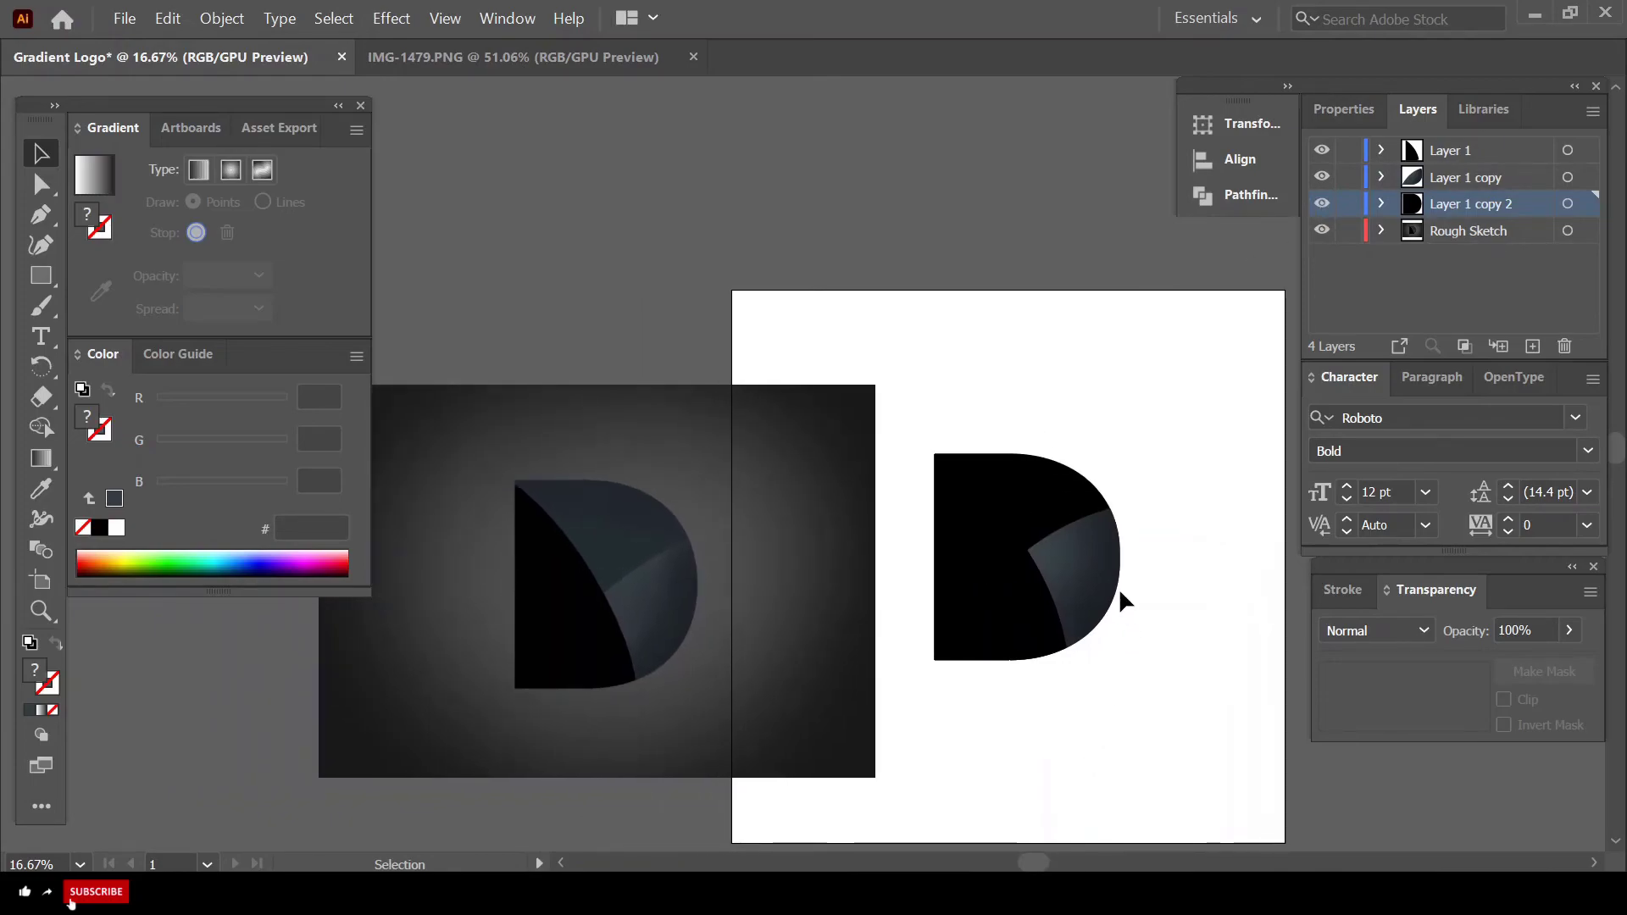
left_click(1053, 522)
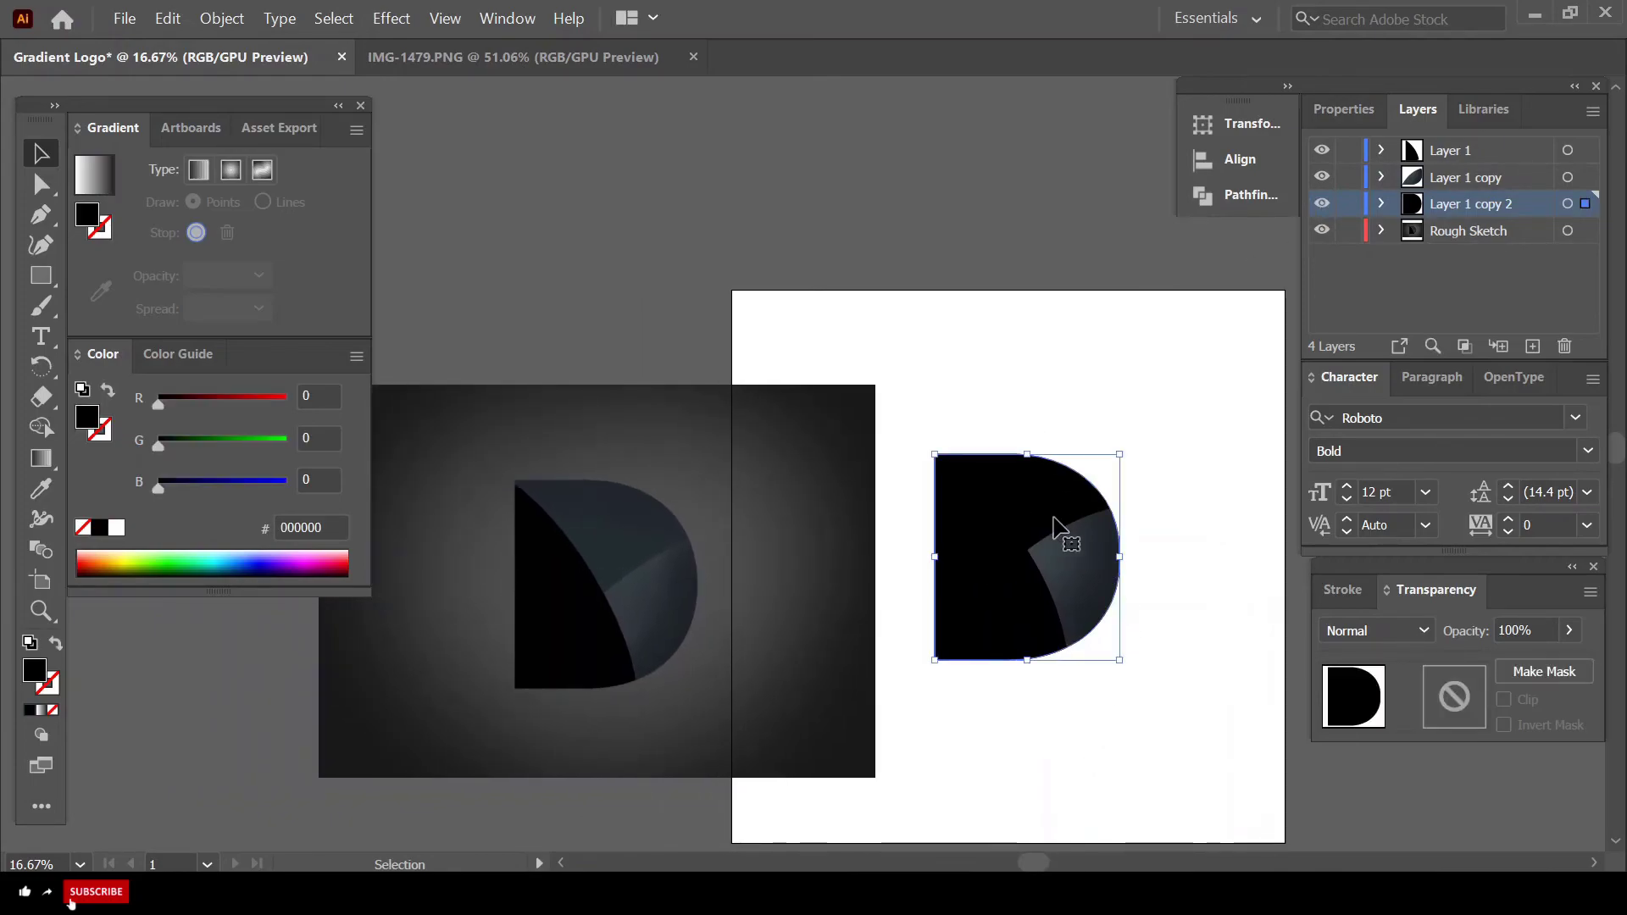
left_click(271, 172)
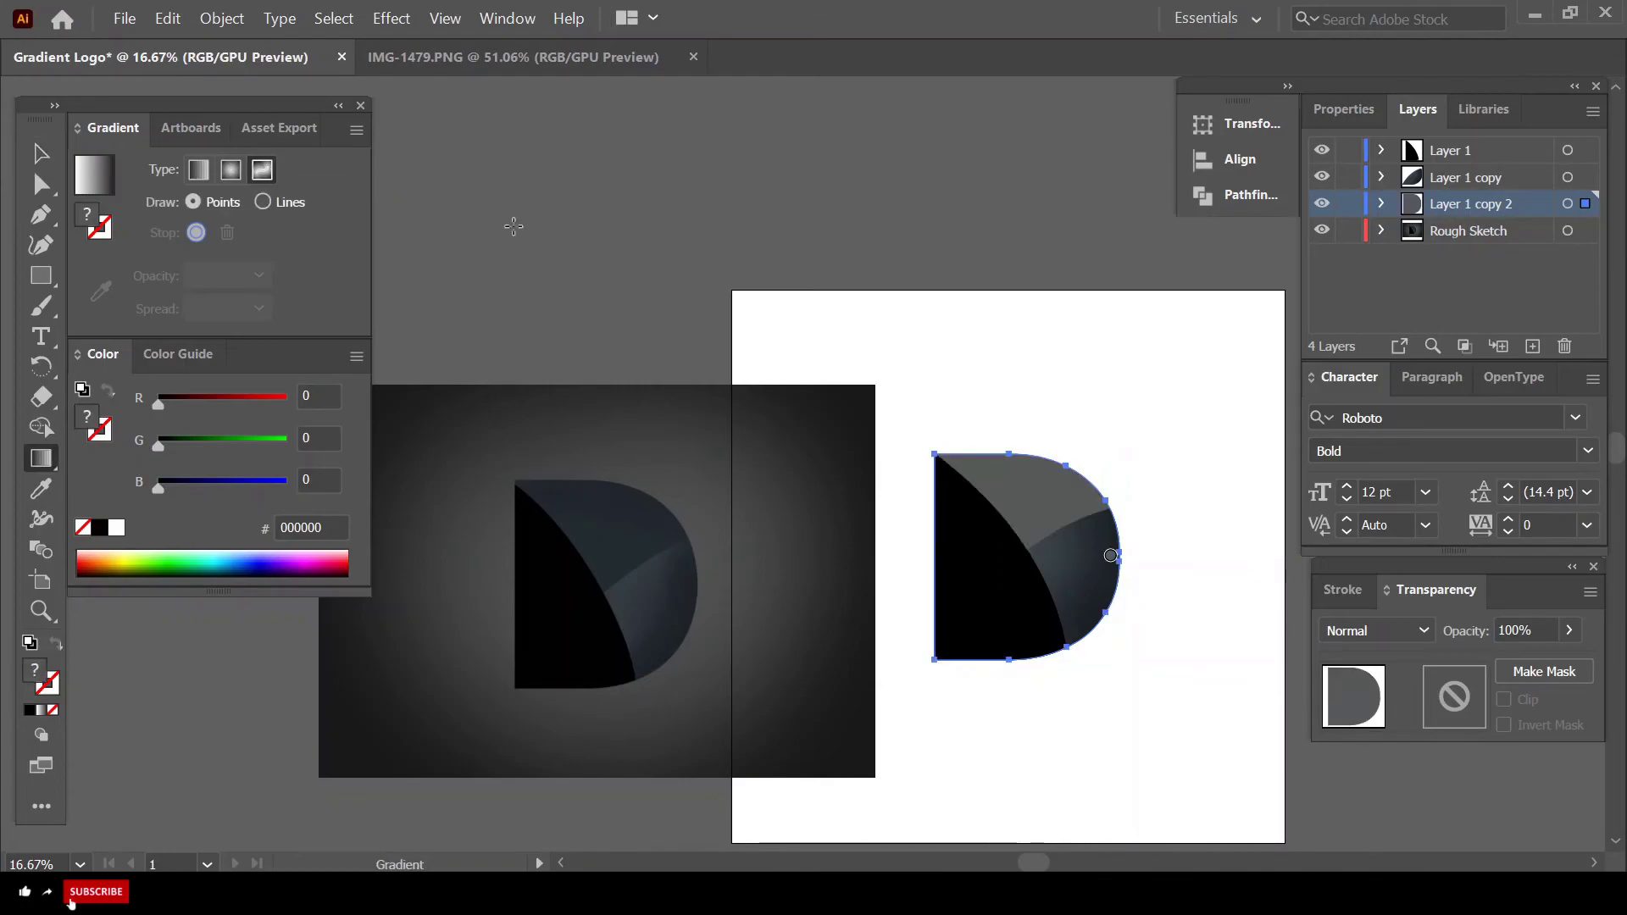
left_click(1054, 500)
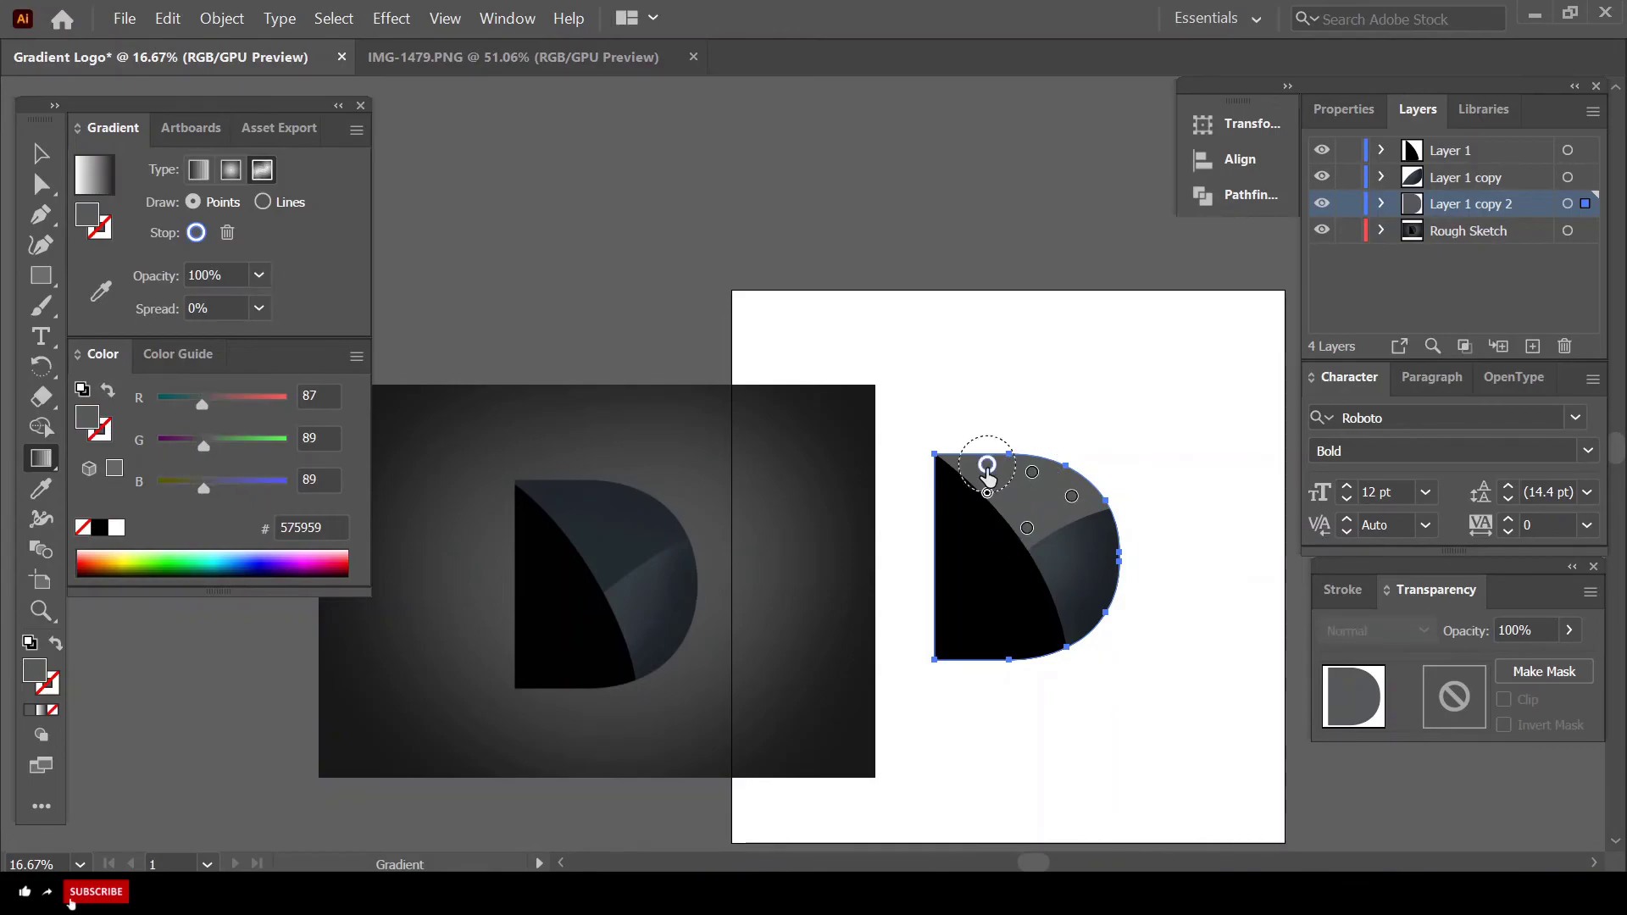
- Color the two stops along the upper edge of the Layer 1 copy 2 gradient with dark tones sampled from the reference D
double_click(989, 471)
left_click(662, 645)
left_click(792, 476)
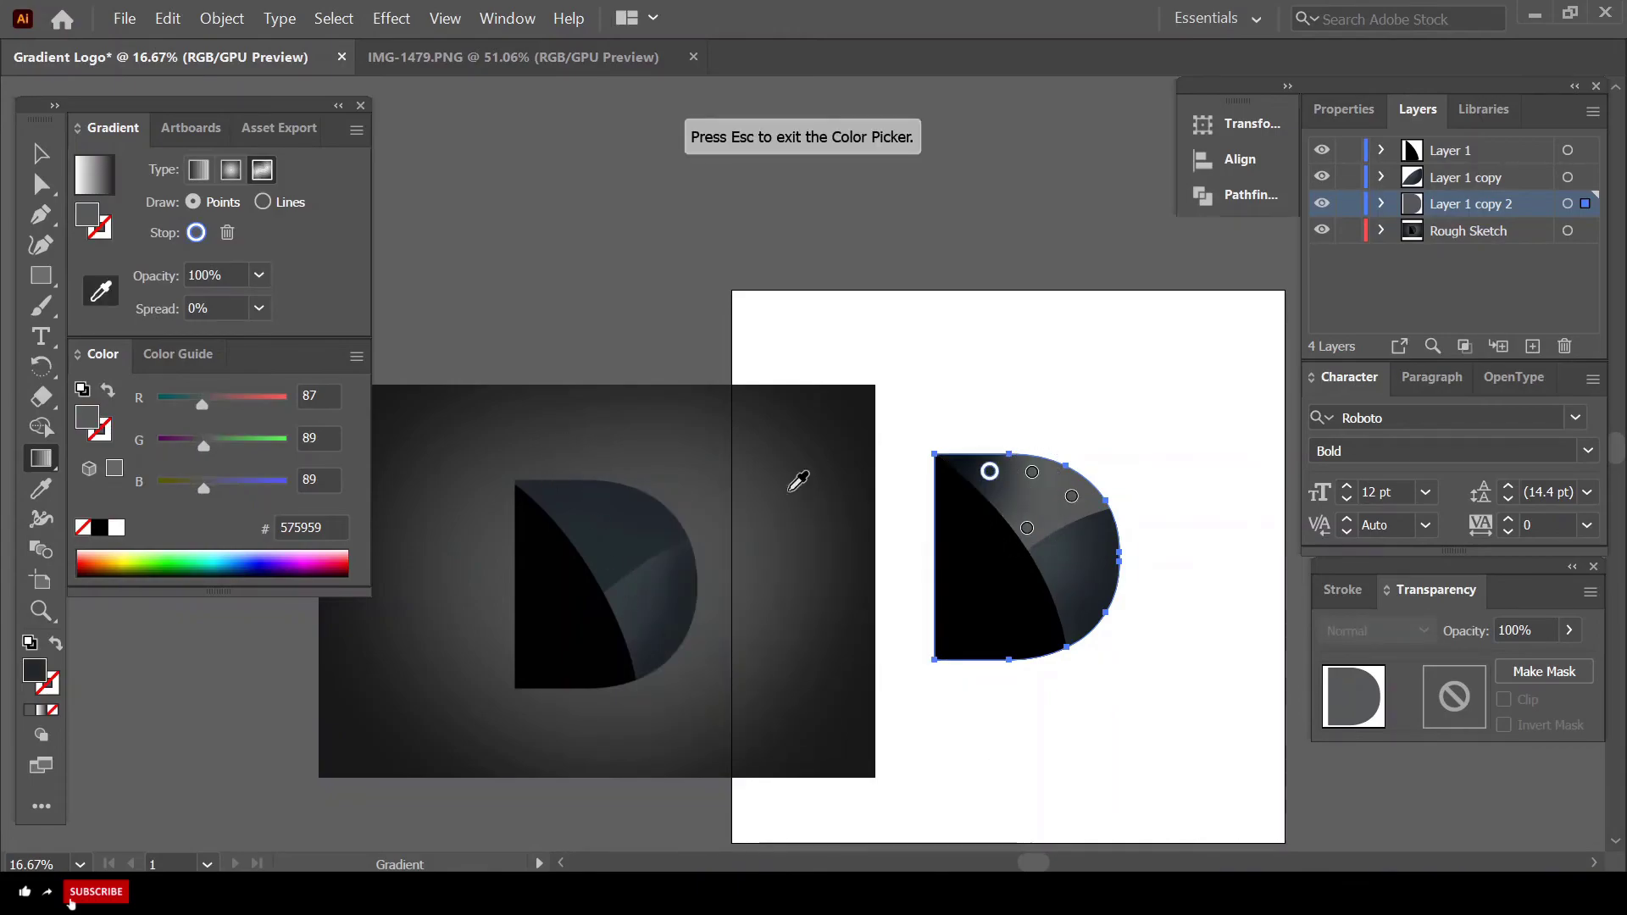
left_click(1031, 472)
double_click(1031, 471)
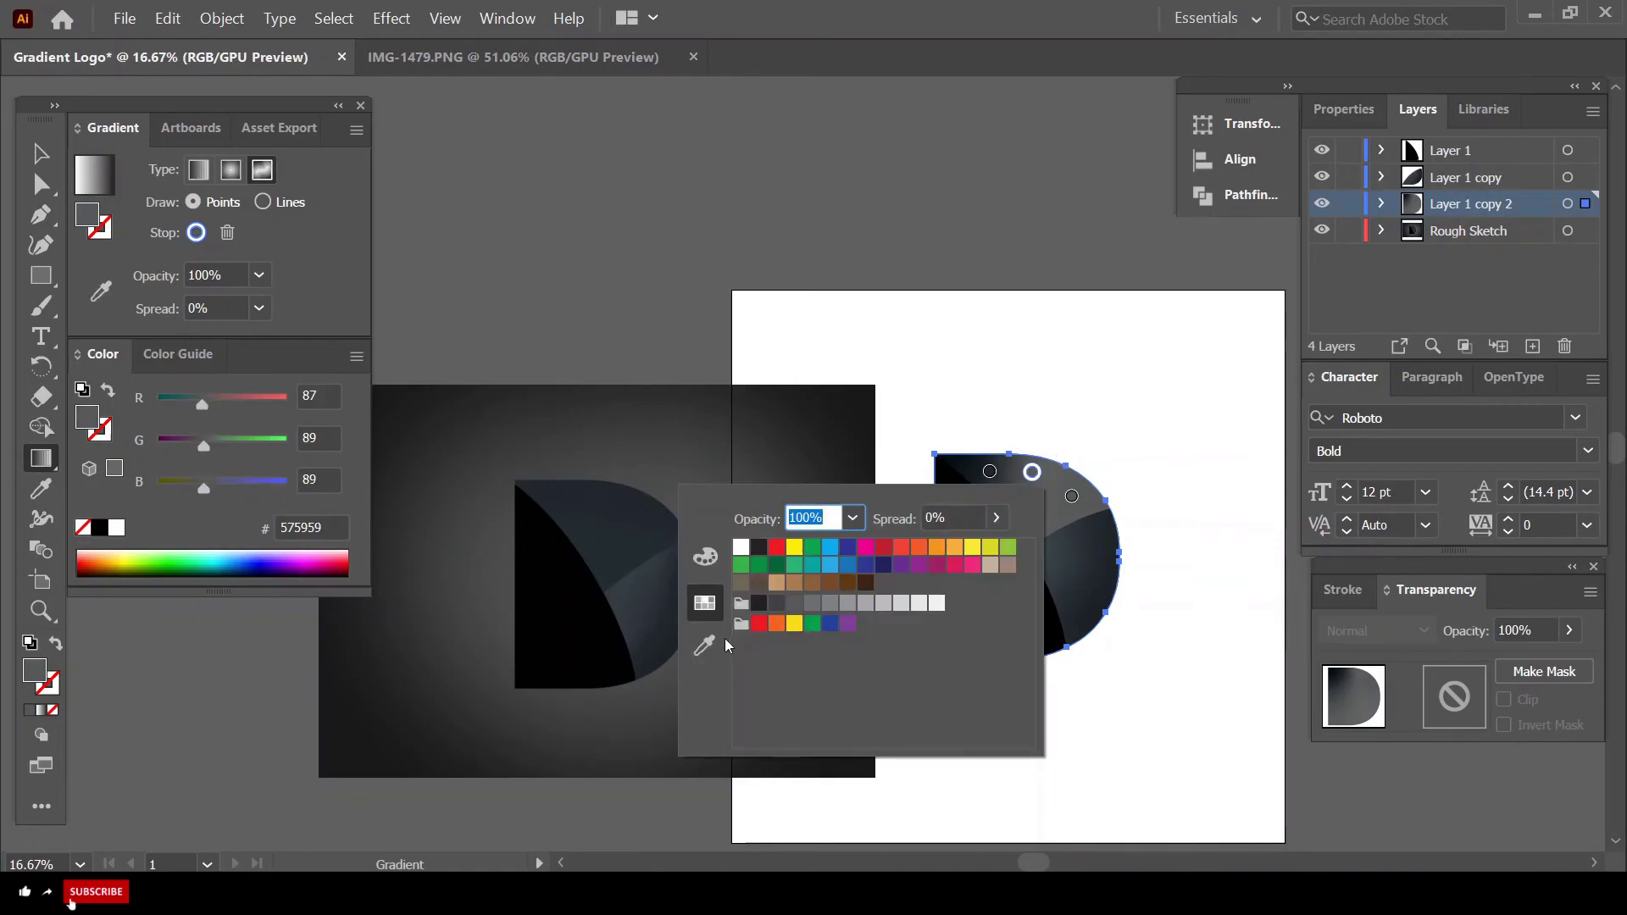
left_click(710, 642)
- Color the gradient stop near the D's outer curve with the tone 20292D sampled from the reference D and nudge it outward
left_click(1071, 495)
double_click(1071, 496)
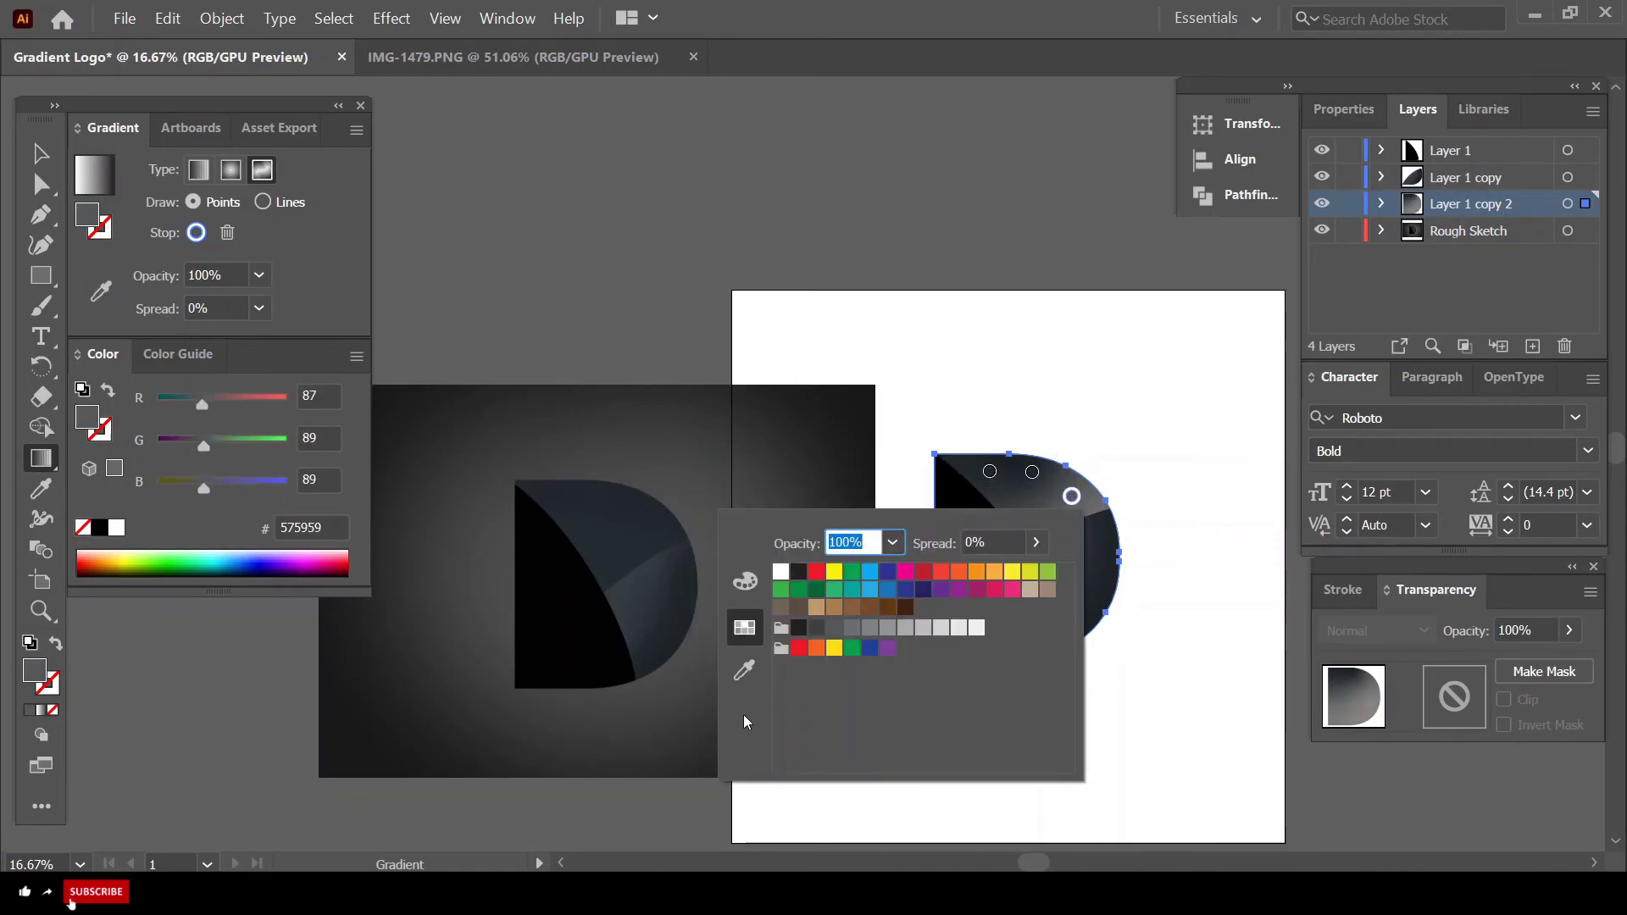
left_click(744, 714)
left_click(686, 518)
- Color the lowest gradient stop with 232D31 sampled from the reference D, shift it slightly up, and leave gradient editing with everything deselected
left_click(1026, 527)
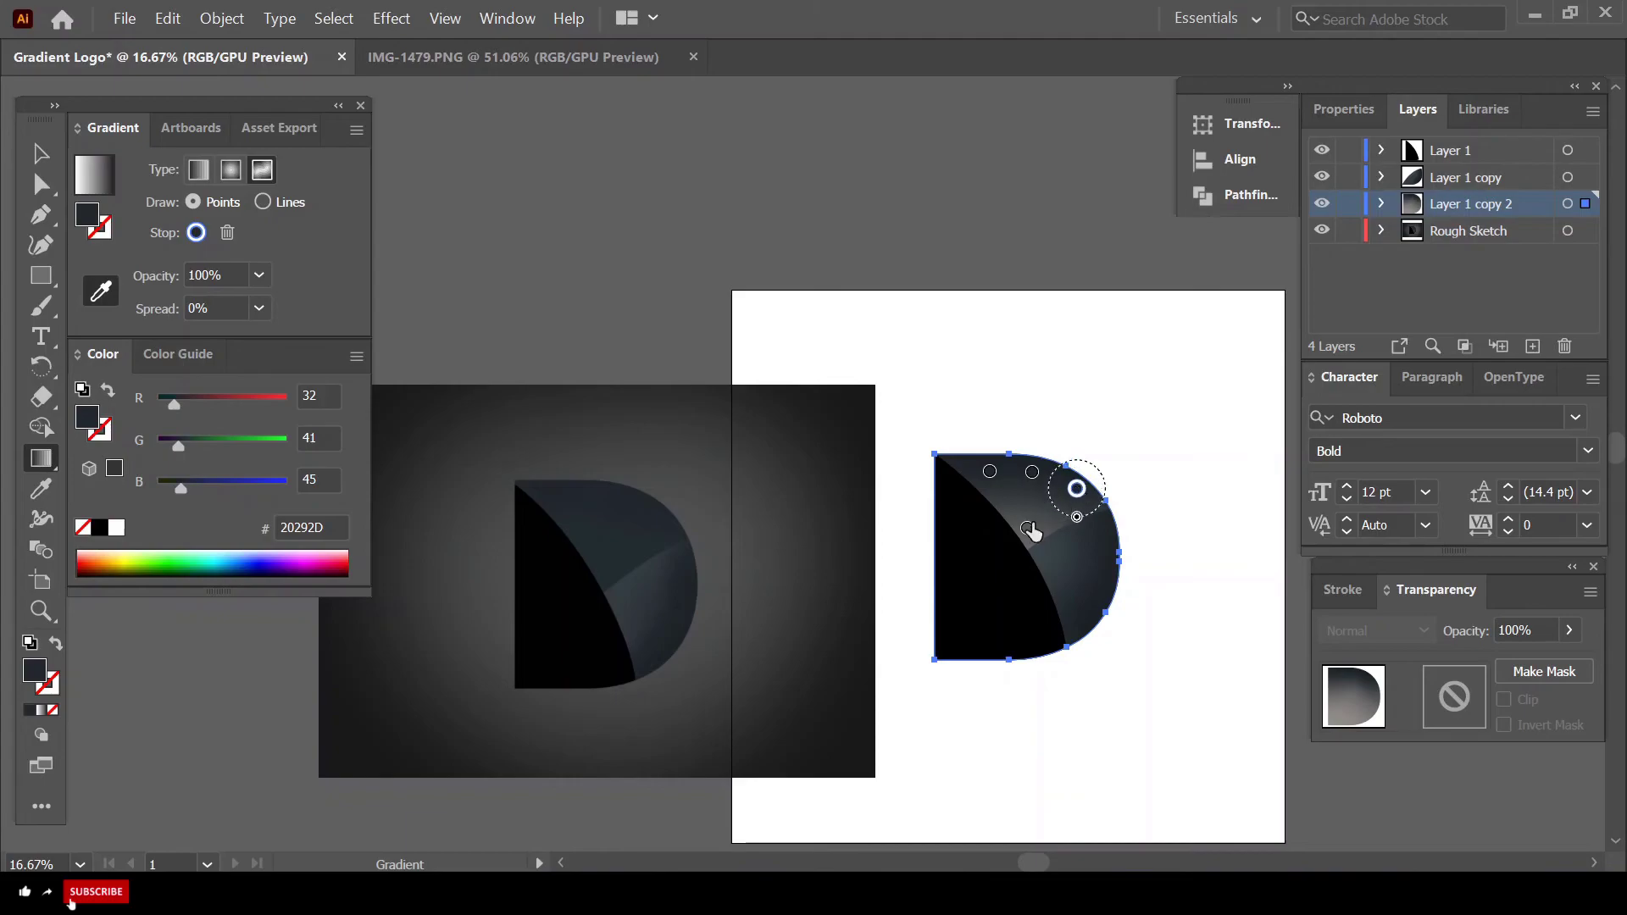
double_click(1026, 527)
left_click(653, 615)
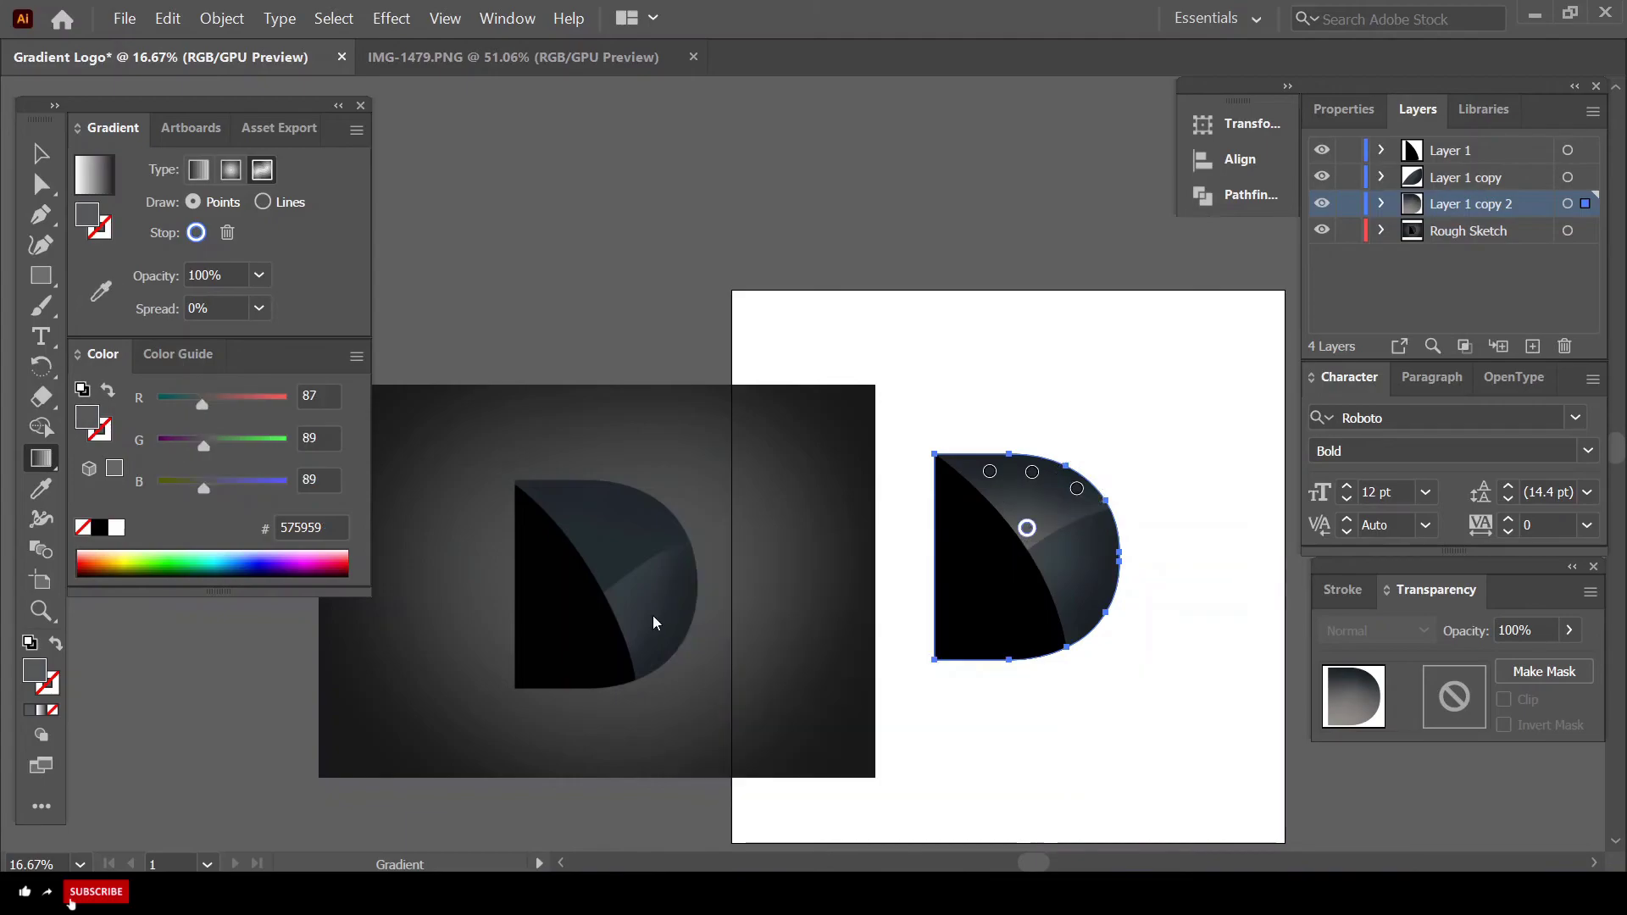
left_click(618, 575)
left_click_drag(1026, 528, 1038, 528)
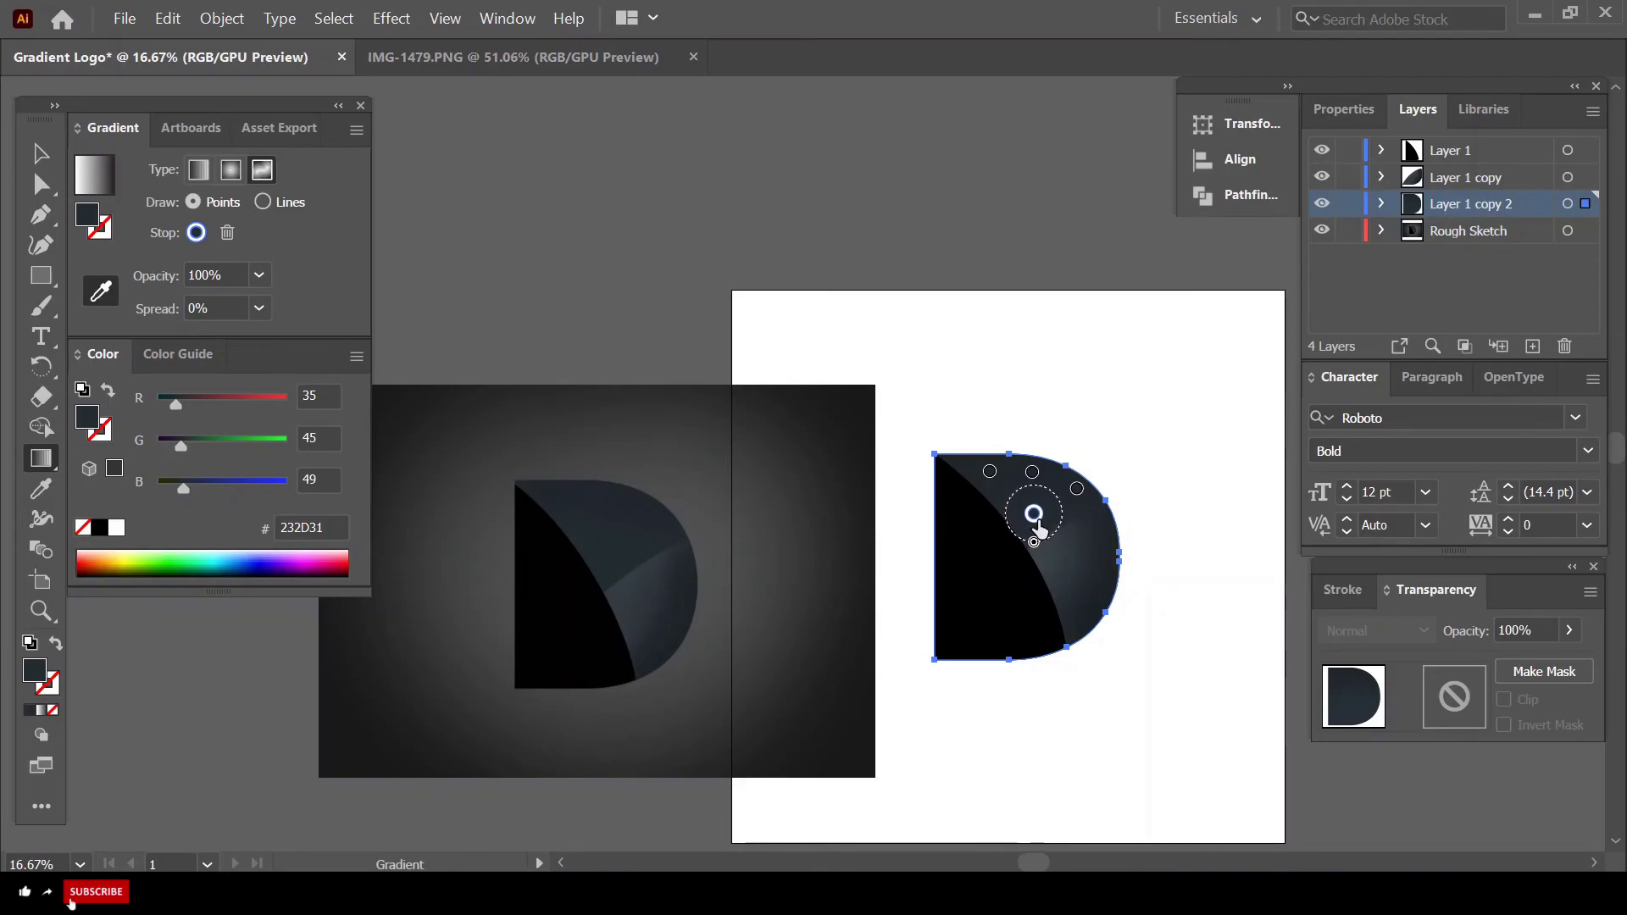
left_click(39, 154)
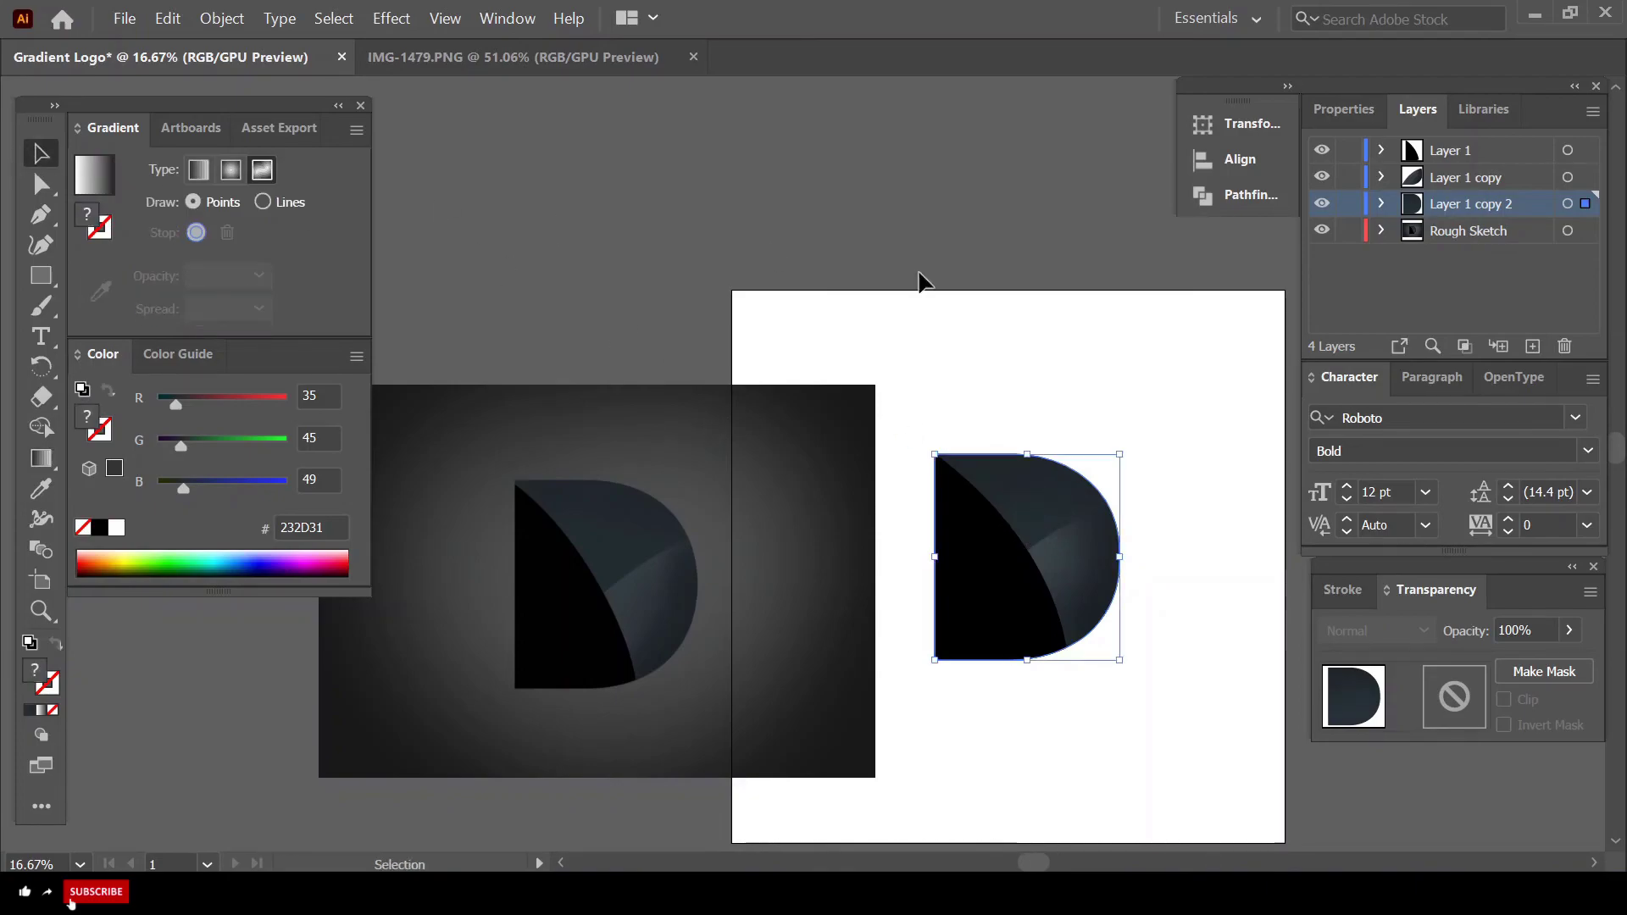
left_click(1120, 404)
scroll(1122, 466, "up", 1)
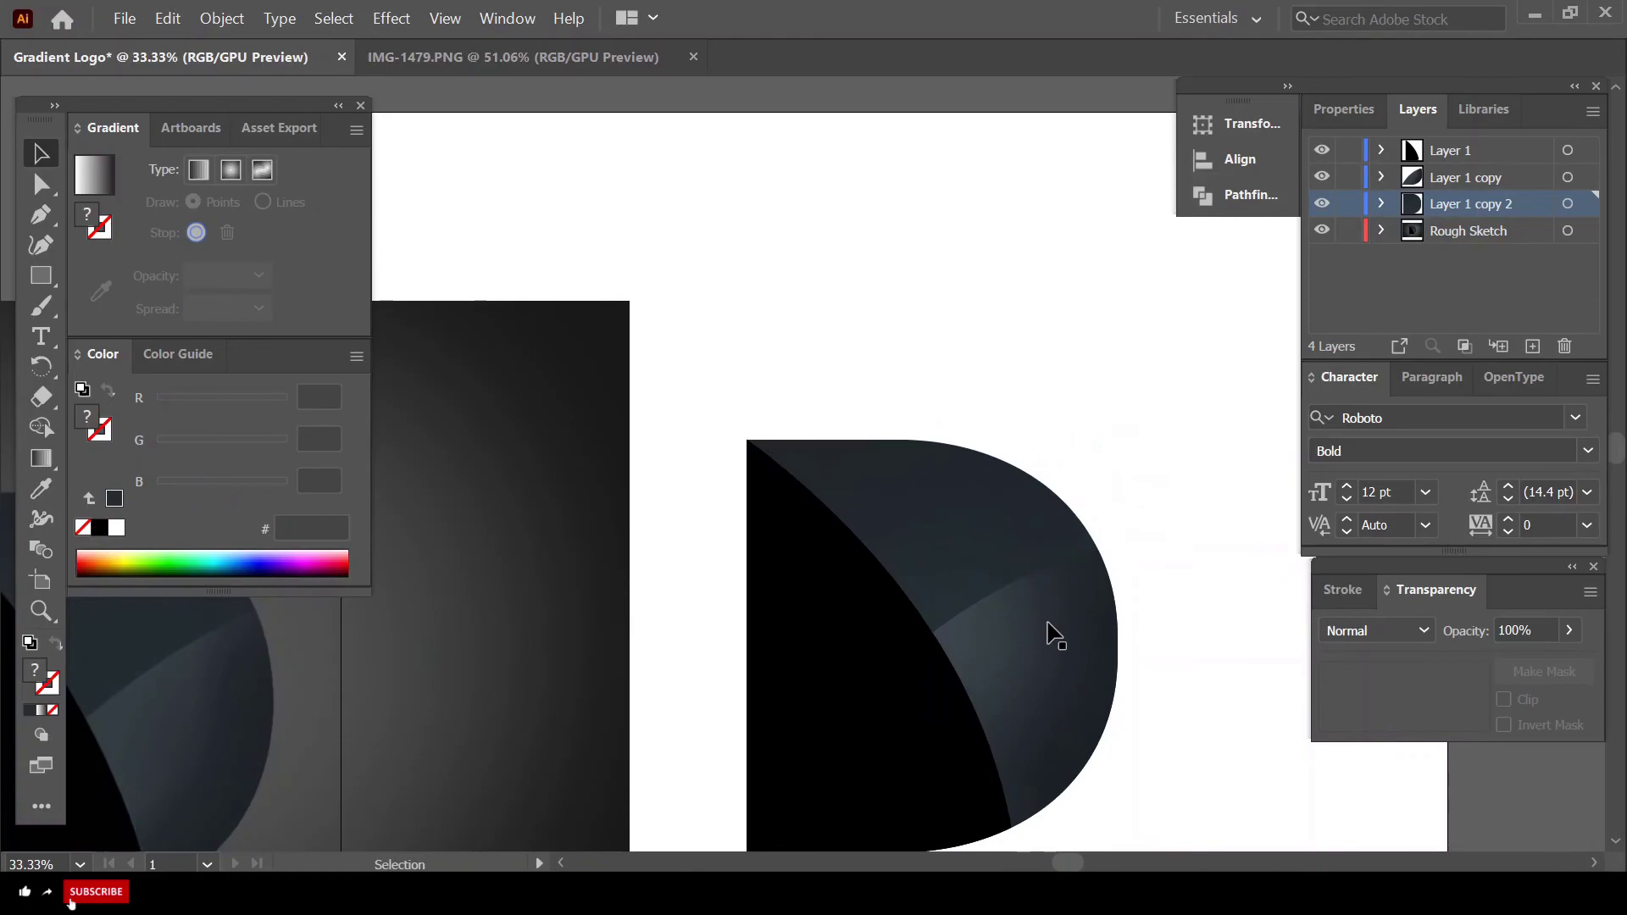
scroll(1051, 634, "down", 3)
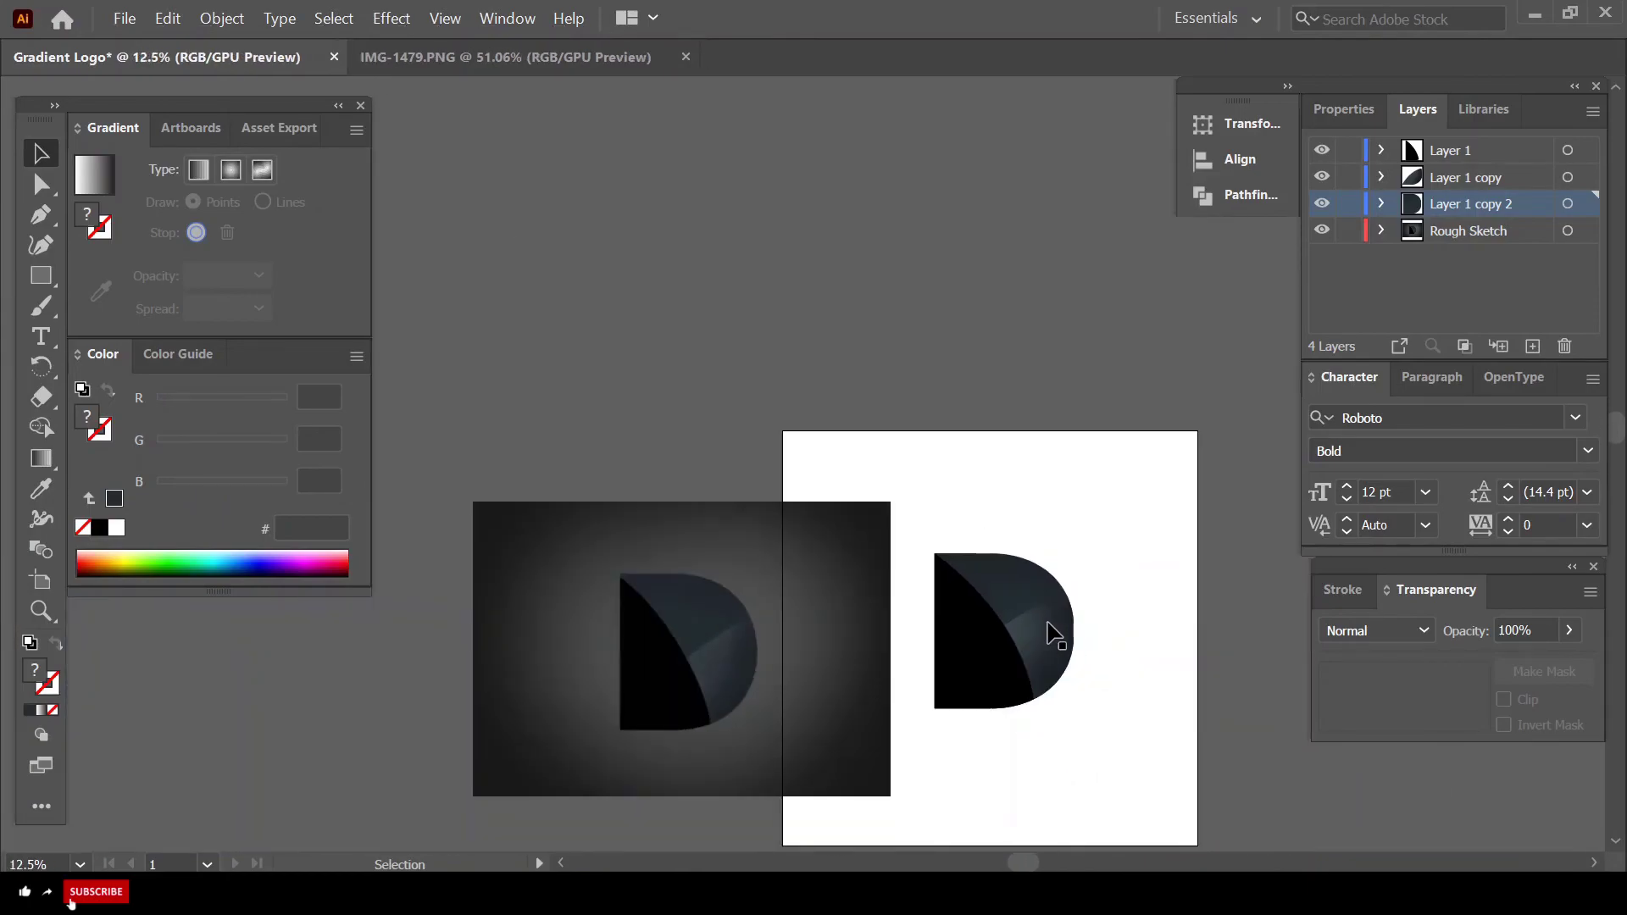
scroll(1054, 634, "down", 1)
scroll(1078, 562, "up", 1)
scroll(1068, 555, "down", 1)
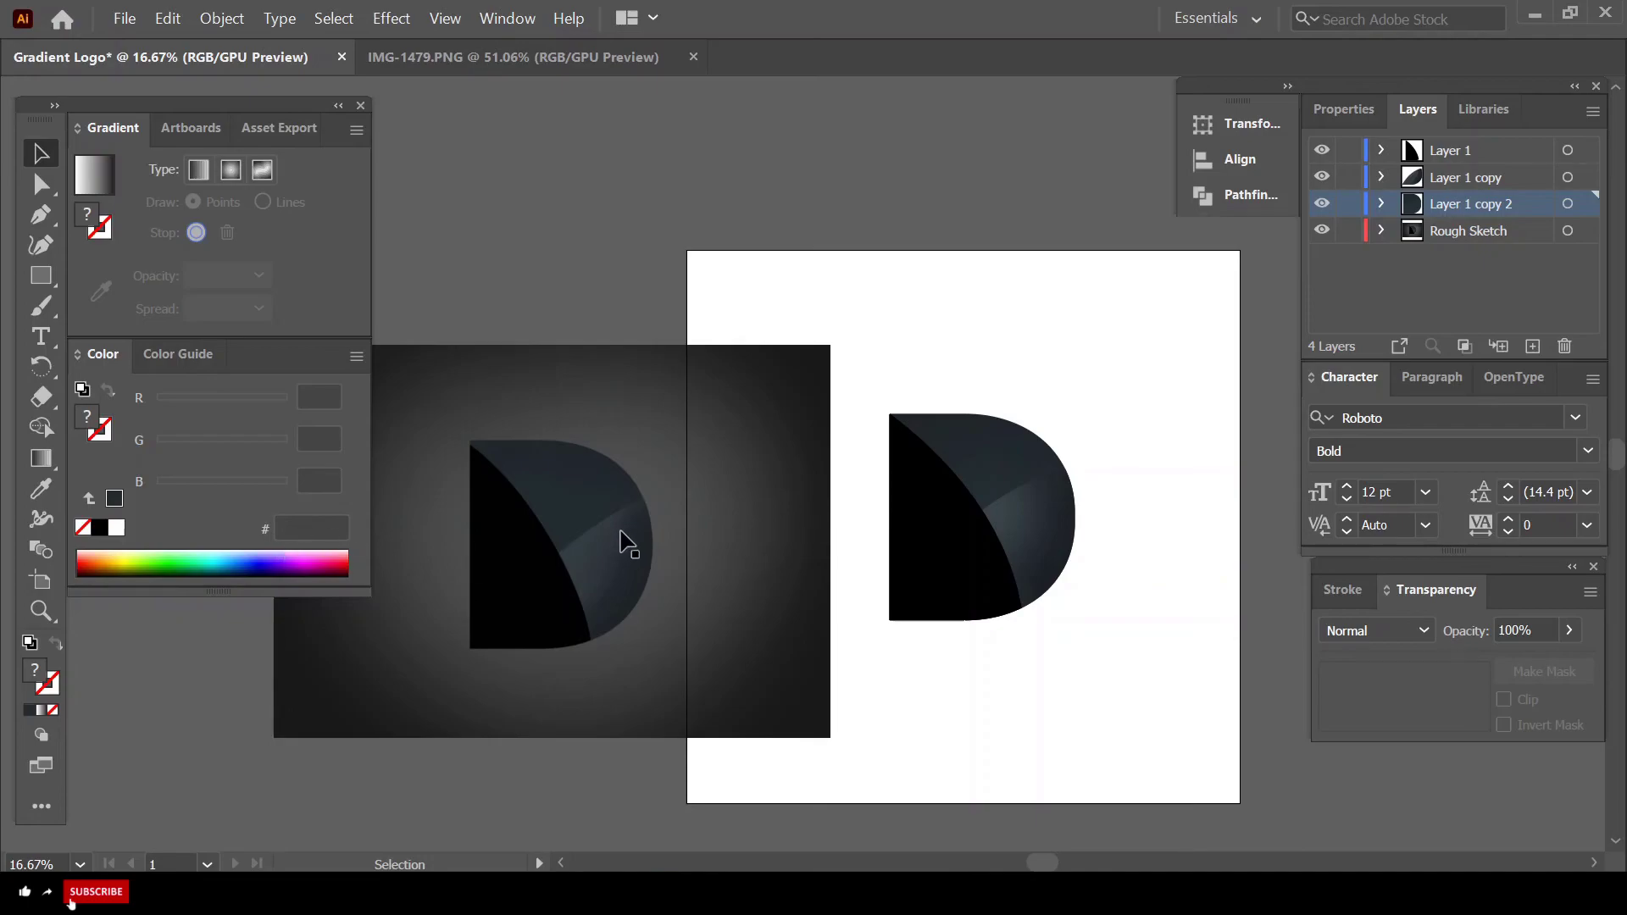
- Try filling the black D section on Layer 1 with the tone 282929 sampled from the reference image's background
left_click(916, 476)
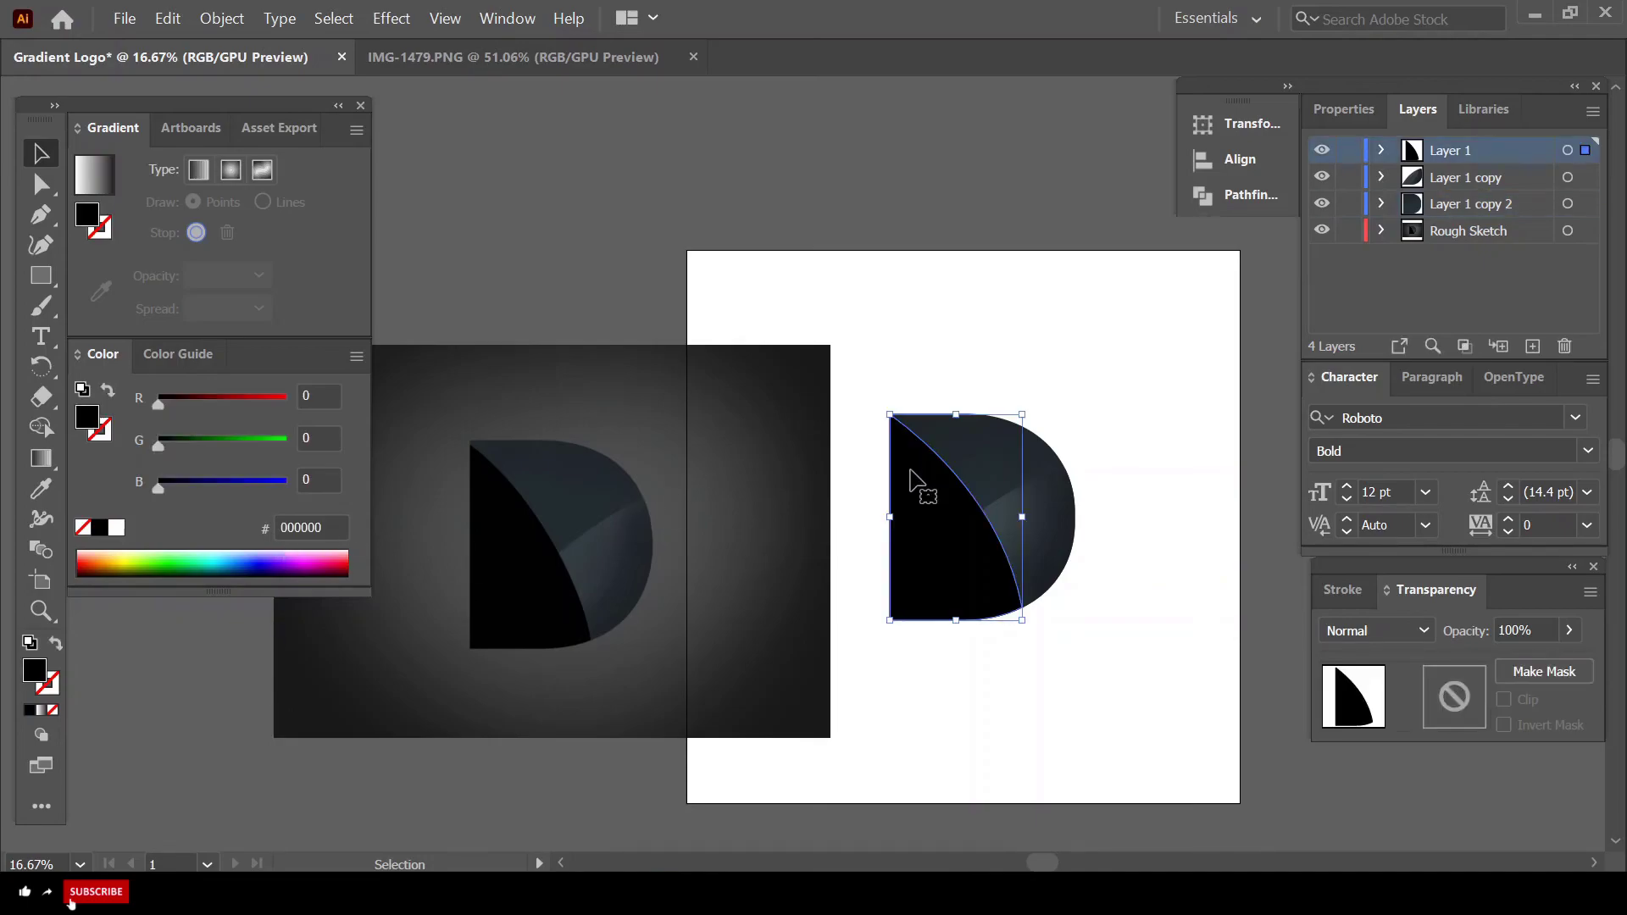
left_click(332, 525)
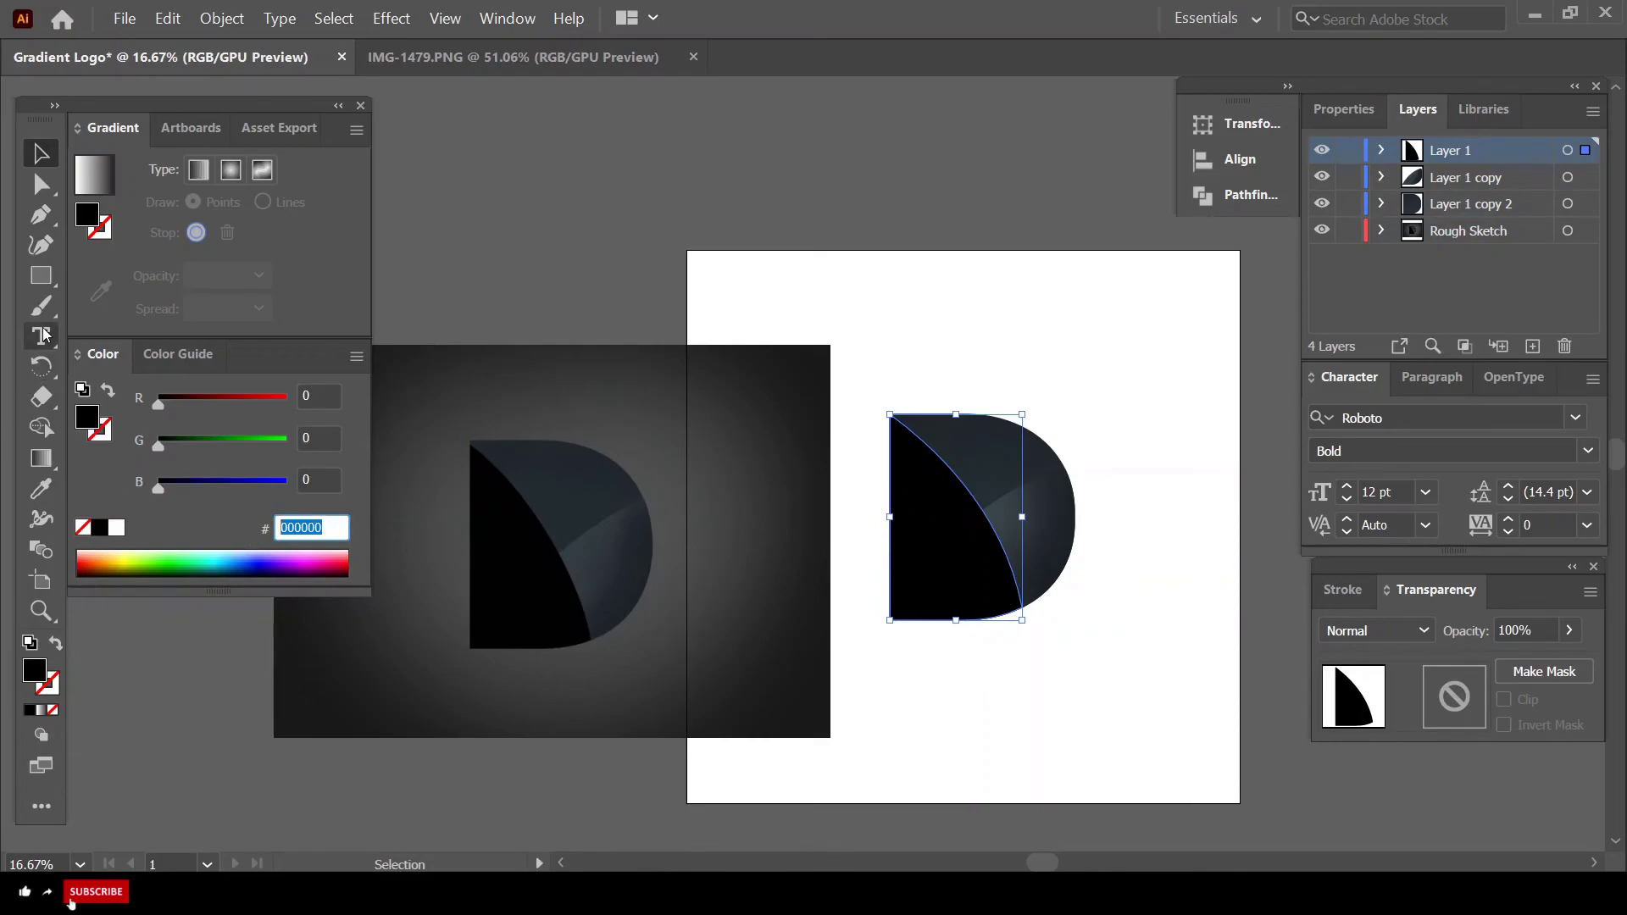
left_click(41, 489)
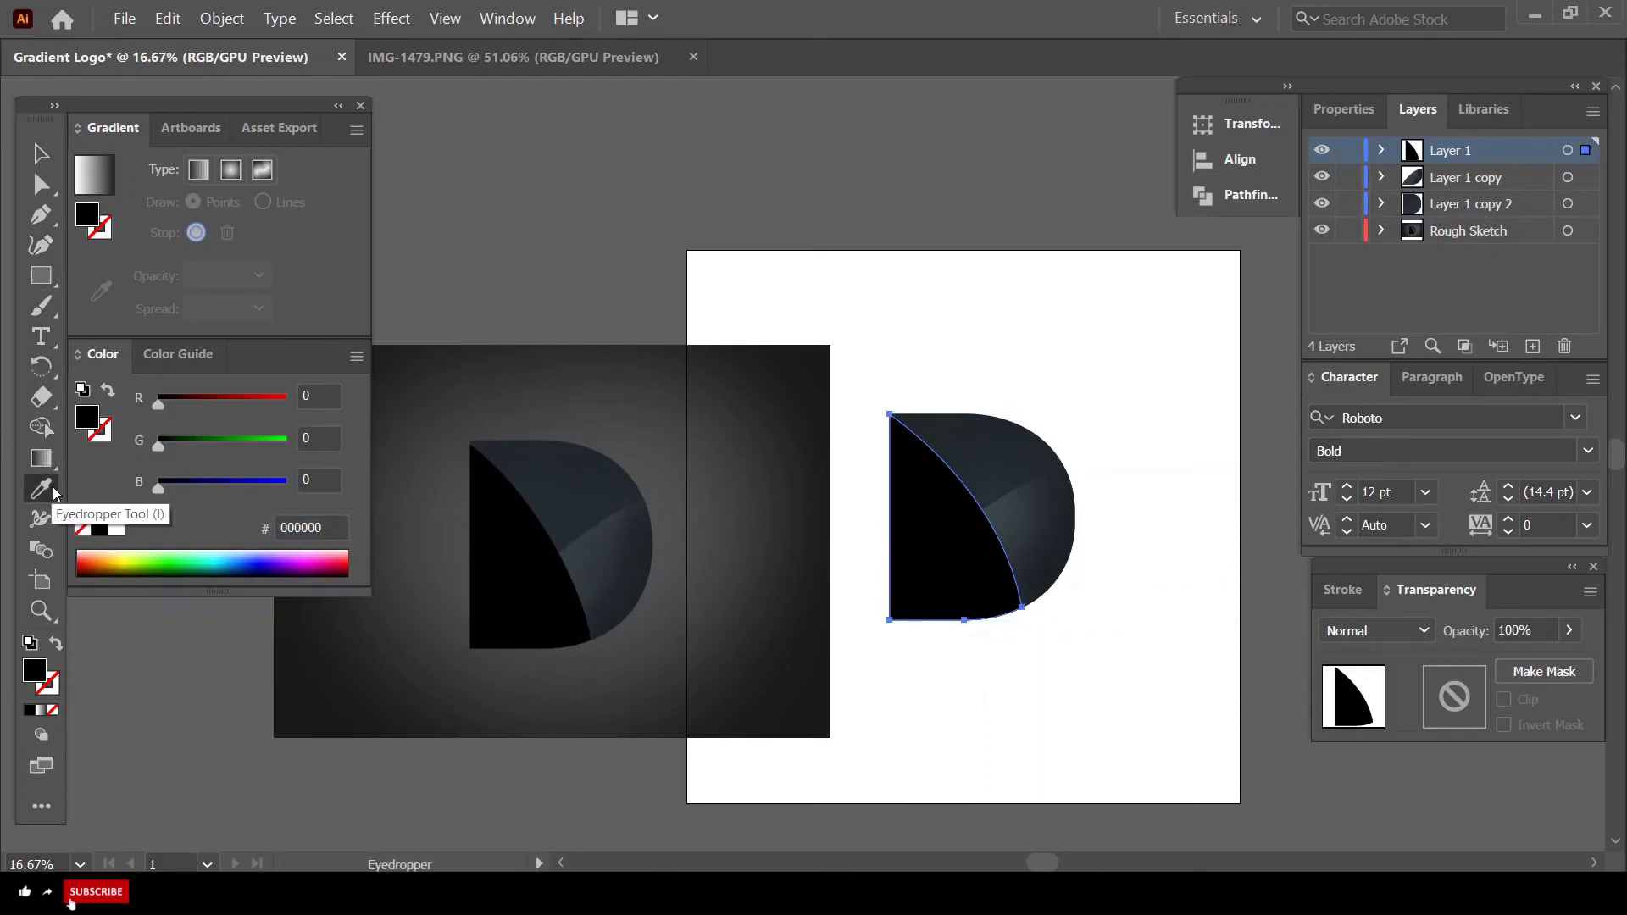
left_click(442, 360)
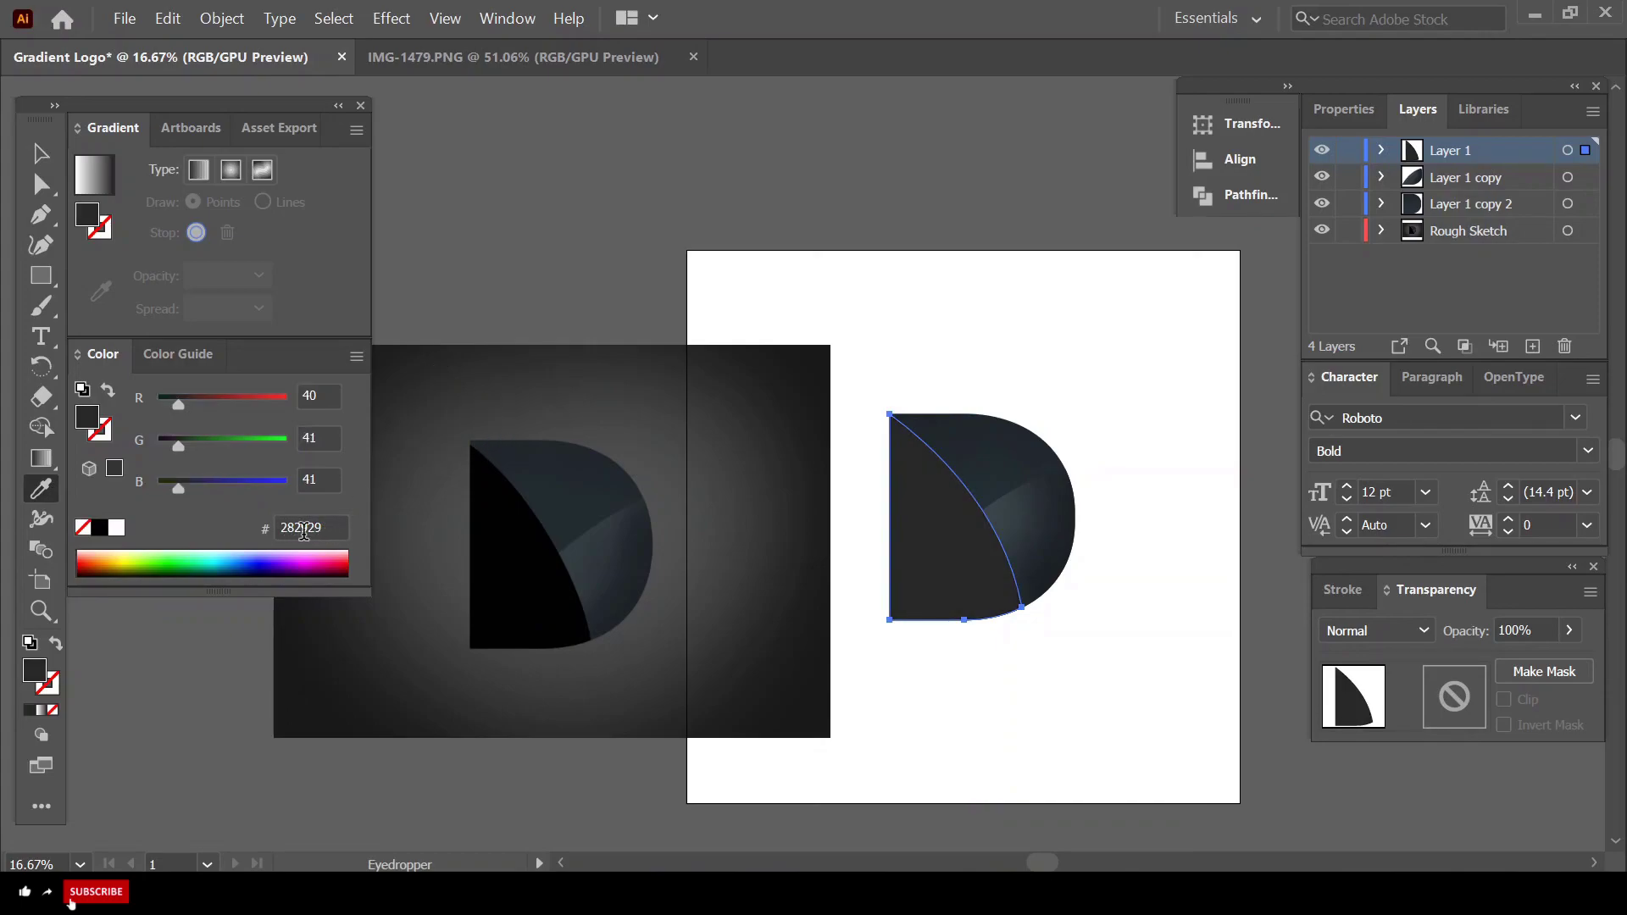
- Set the fill of the D section on Layer 1 to 000000 and deselect it
double_click(303, 527)
type("000000")
key("Return")
left_click(41, 152)
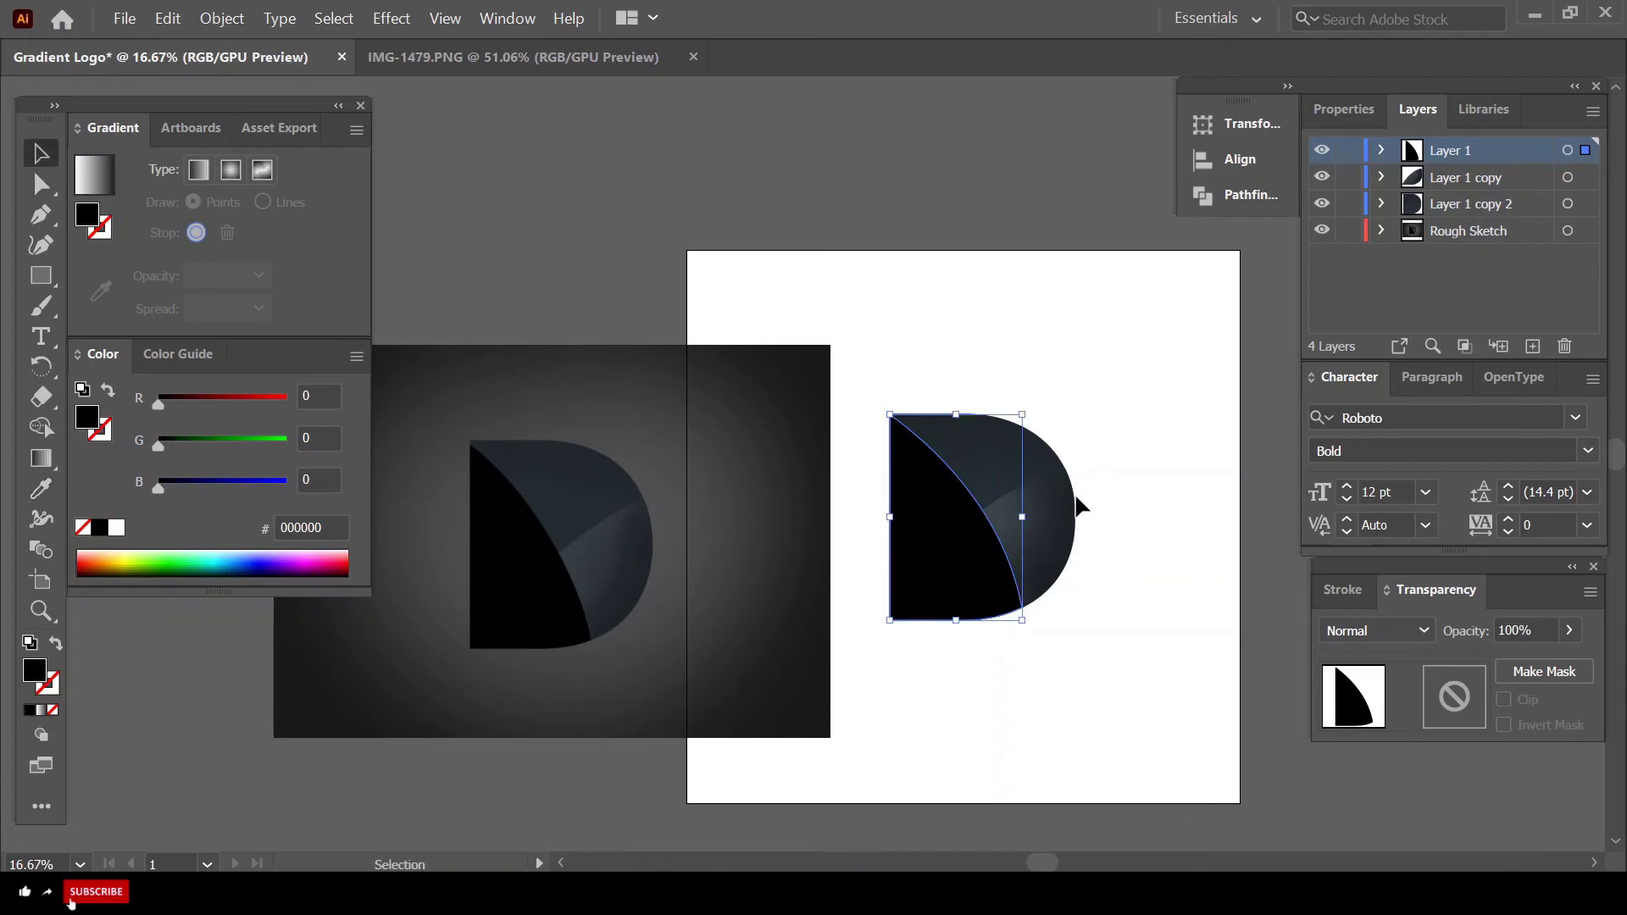
left_click(1113, 500)
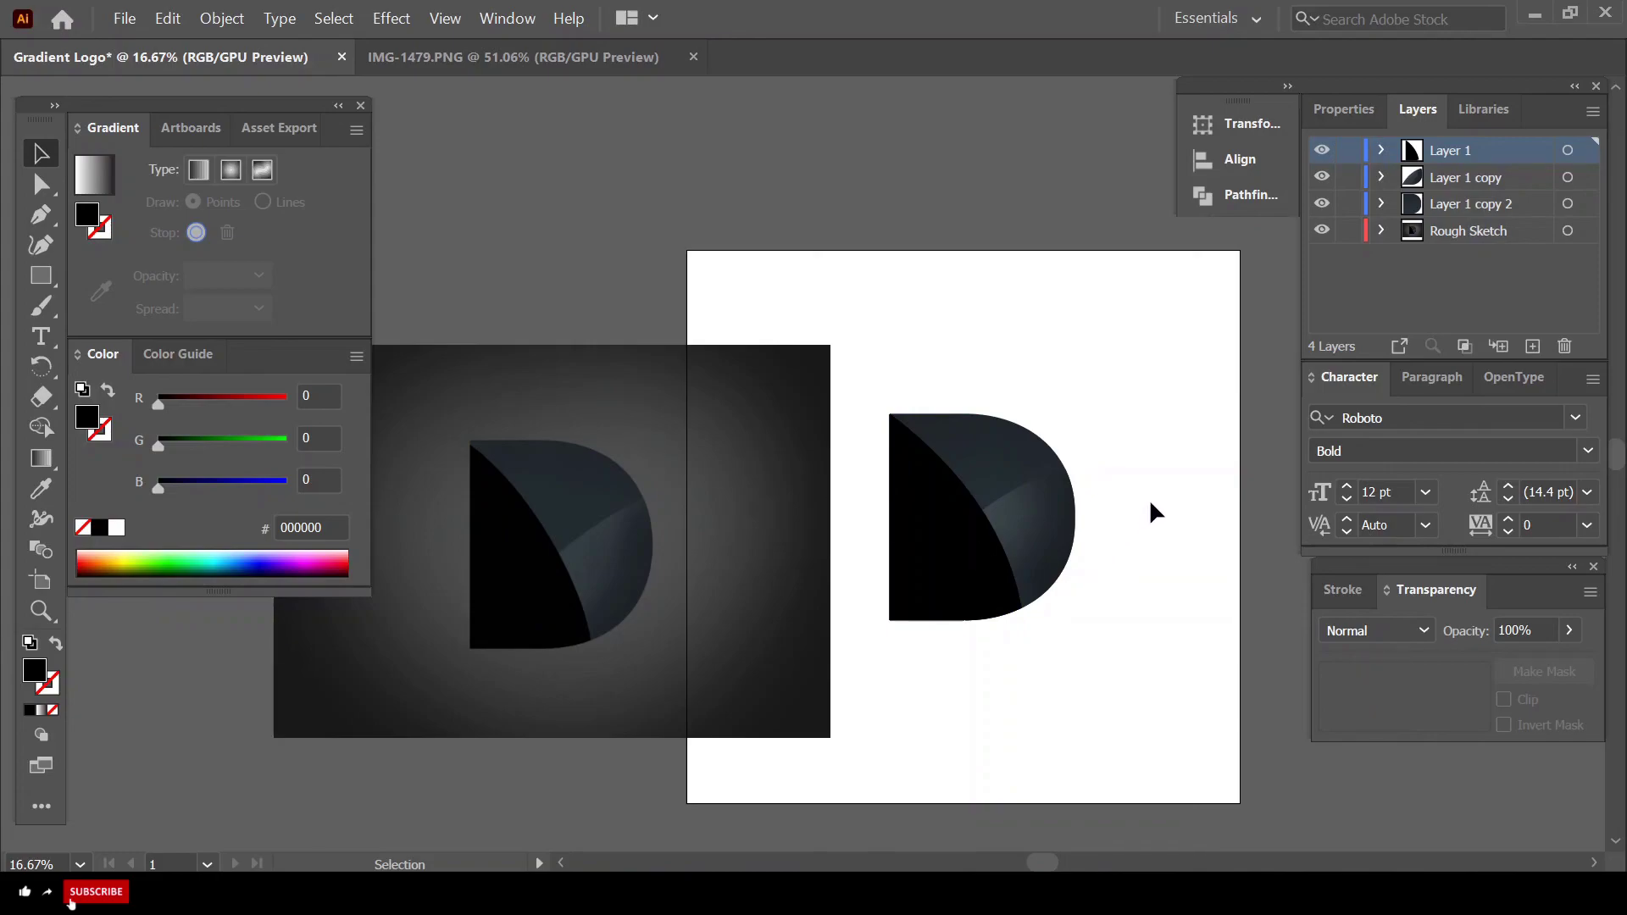
- Move the reference image on the Rough Sketch layer completely off the artboard
scroll(1149, 500, "up", 1)
scroll(1064, 517, "down", 1)
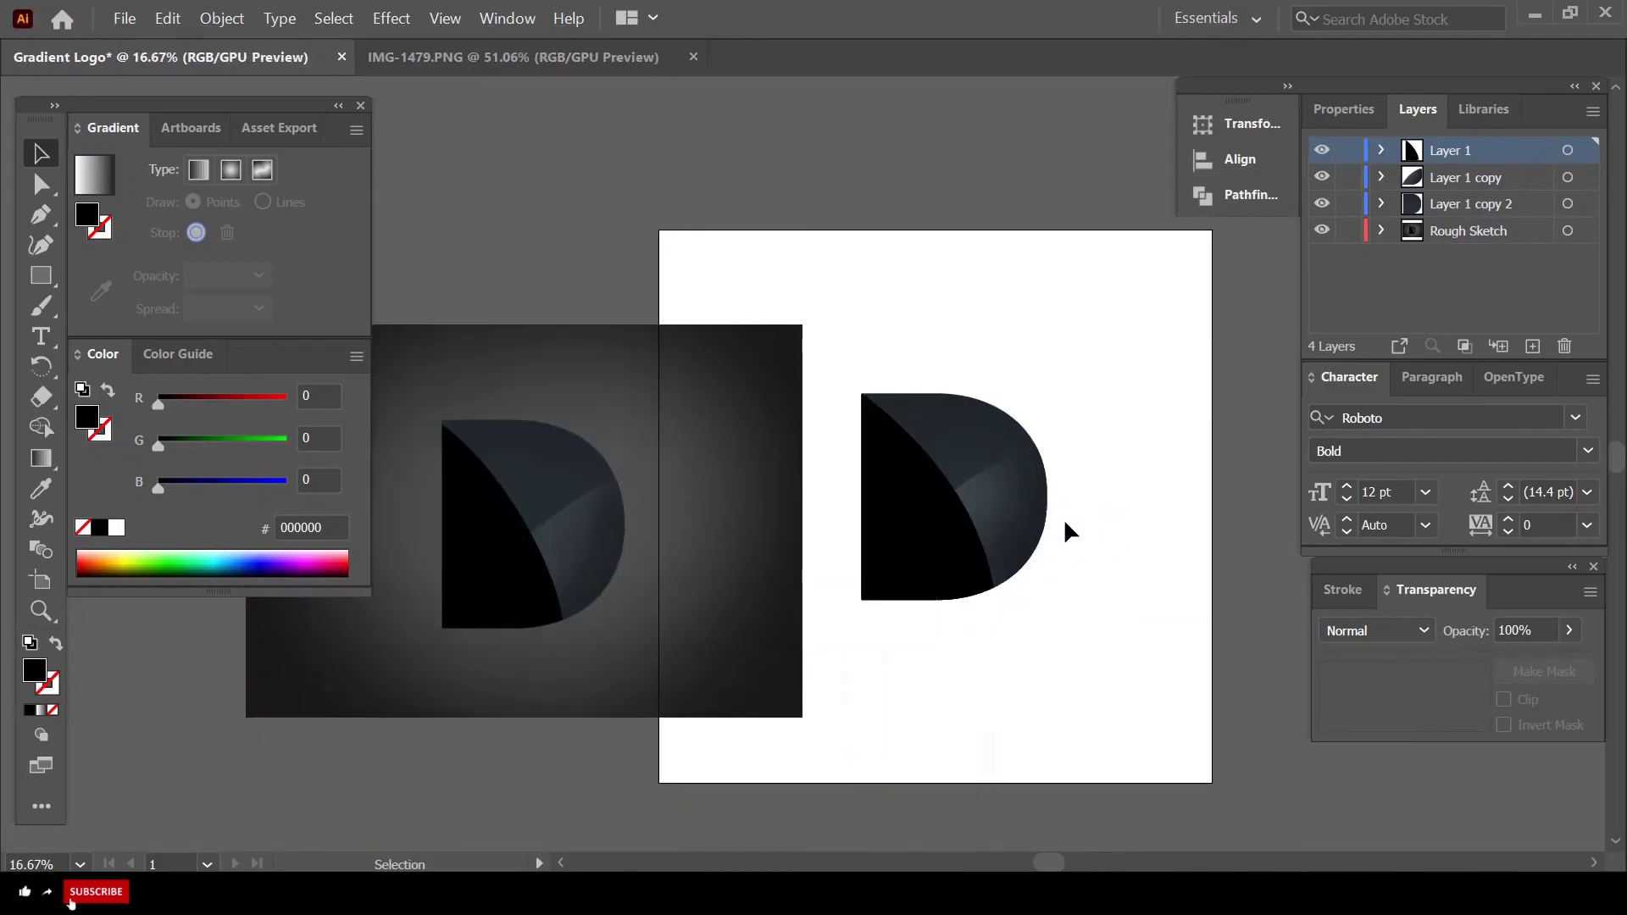
left_click_drag(745, 551, 607, 555)
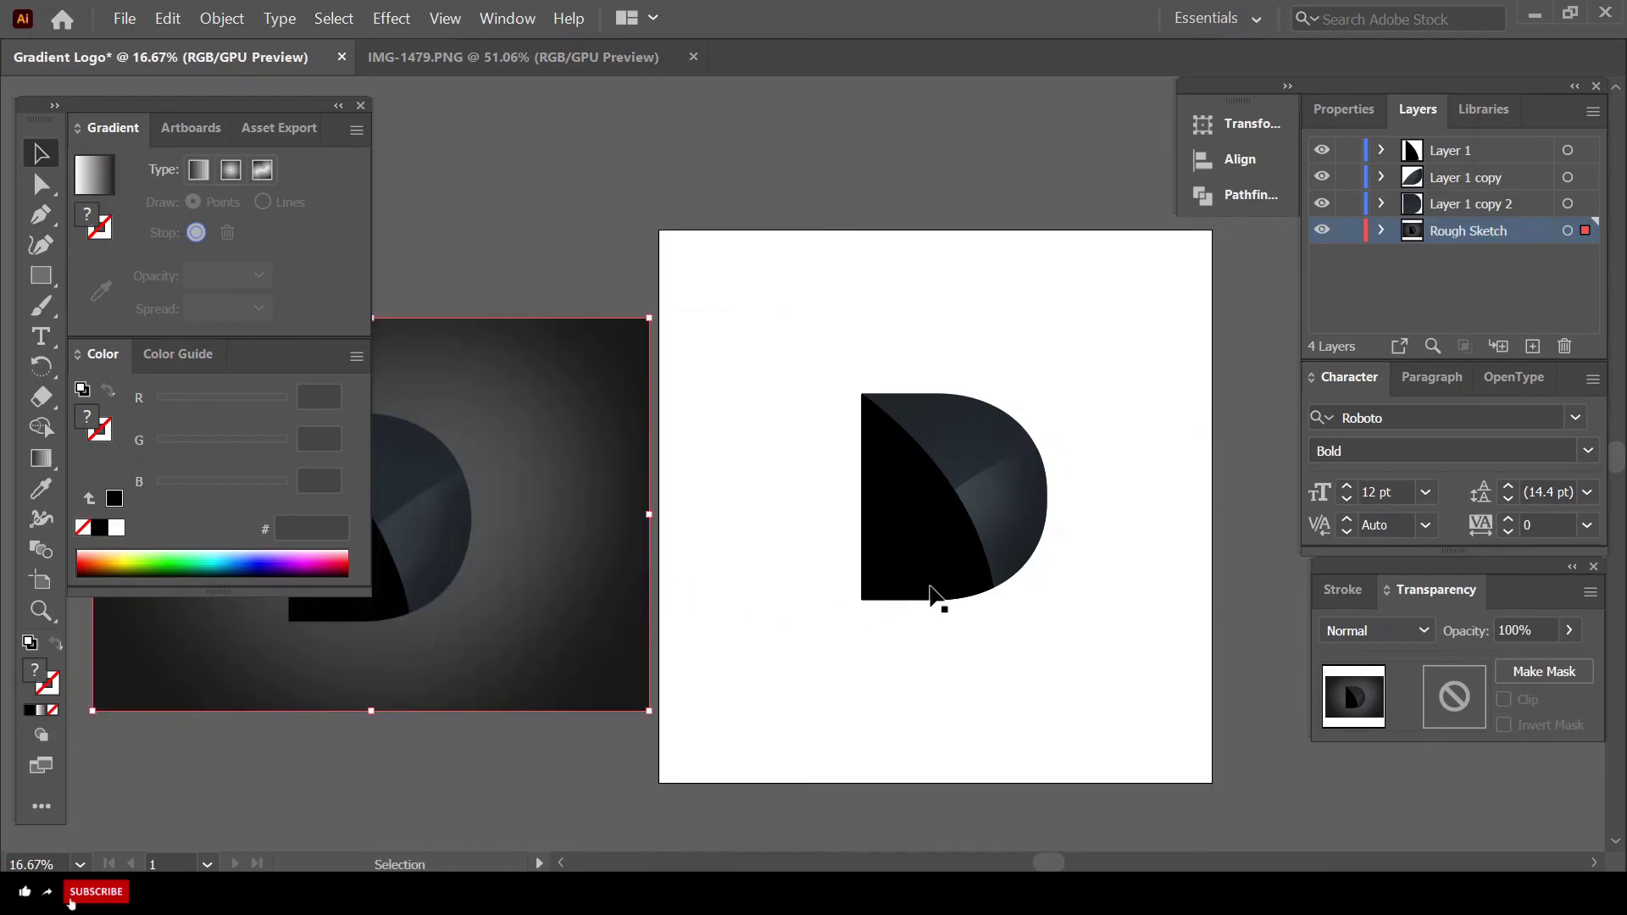
- Export Artboard 1 for screens as a 1x PNG into the Gradient Logo folder
left_click(124, 18)
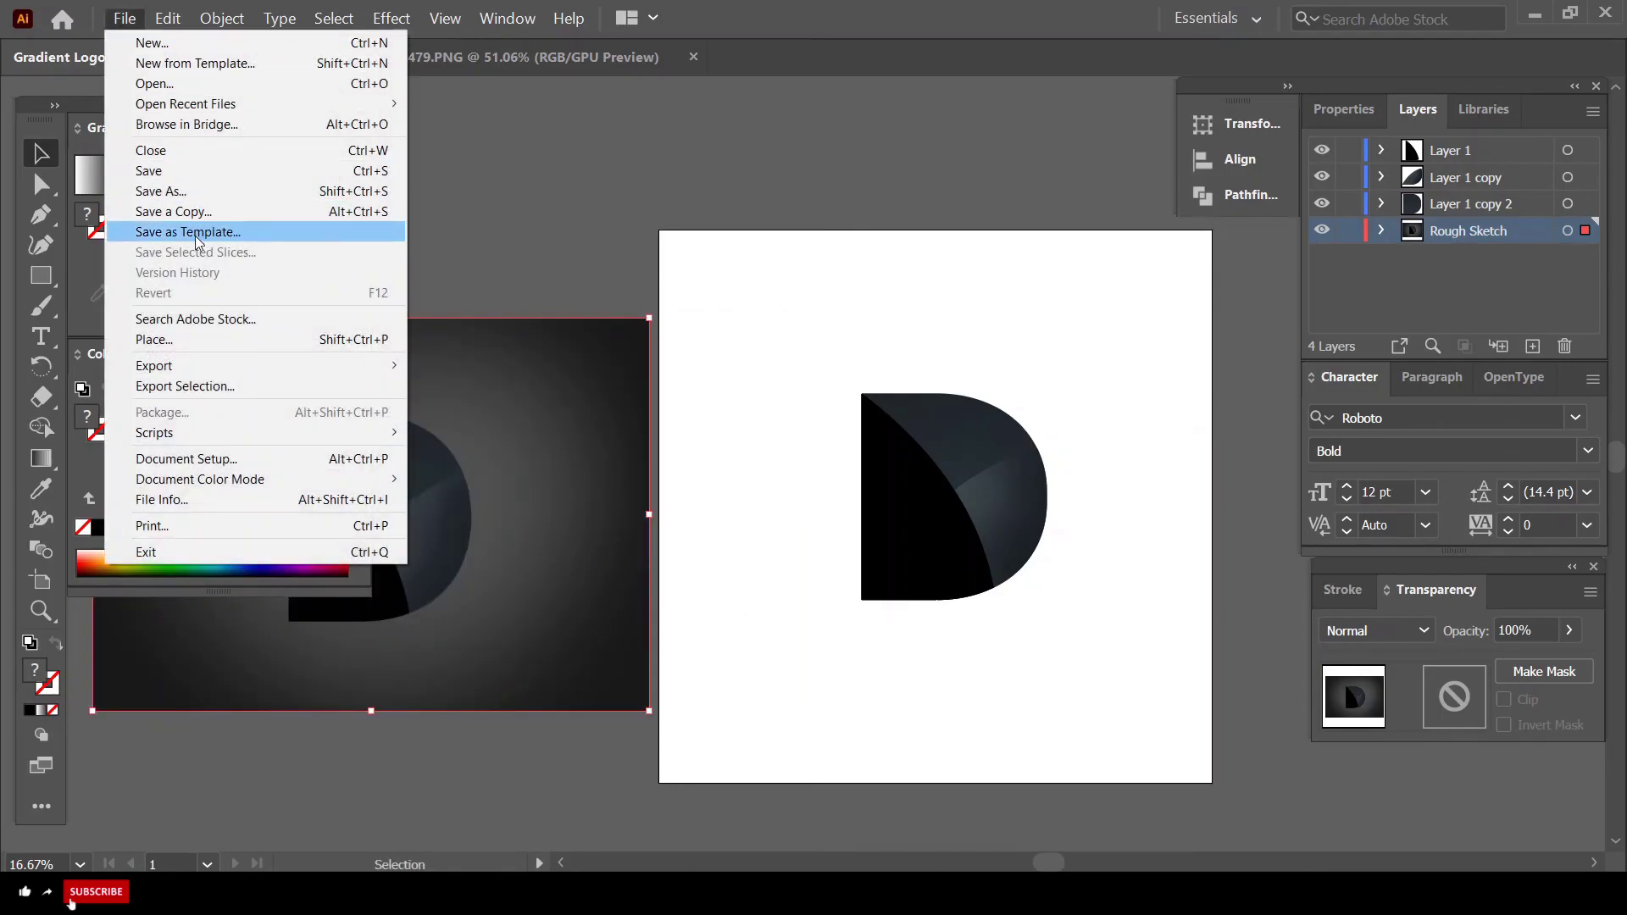
mouse_move(210, 366)
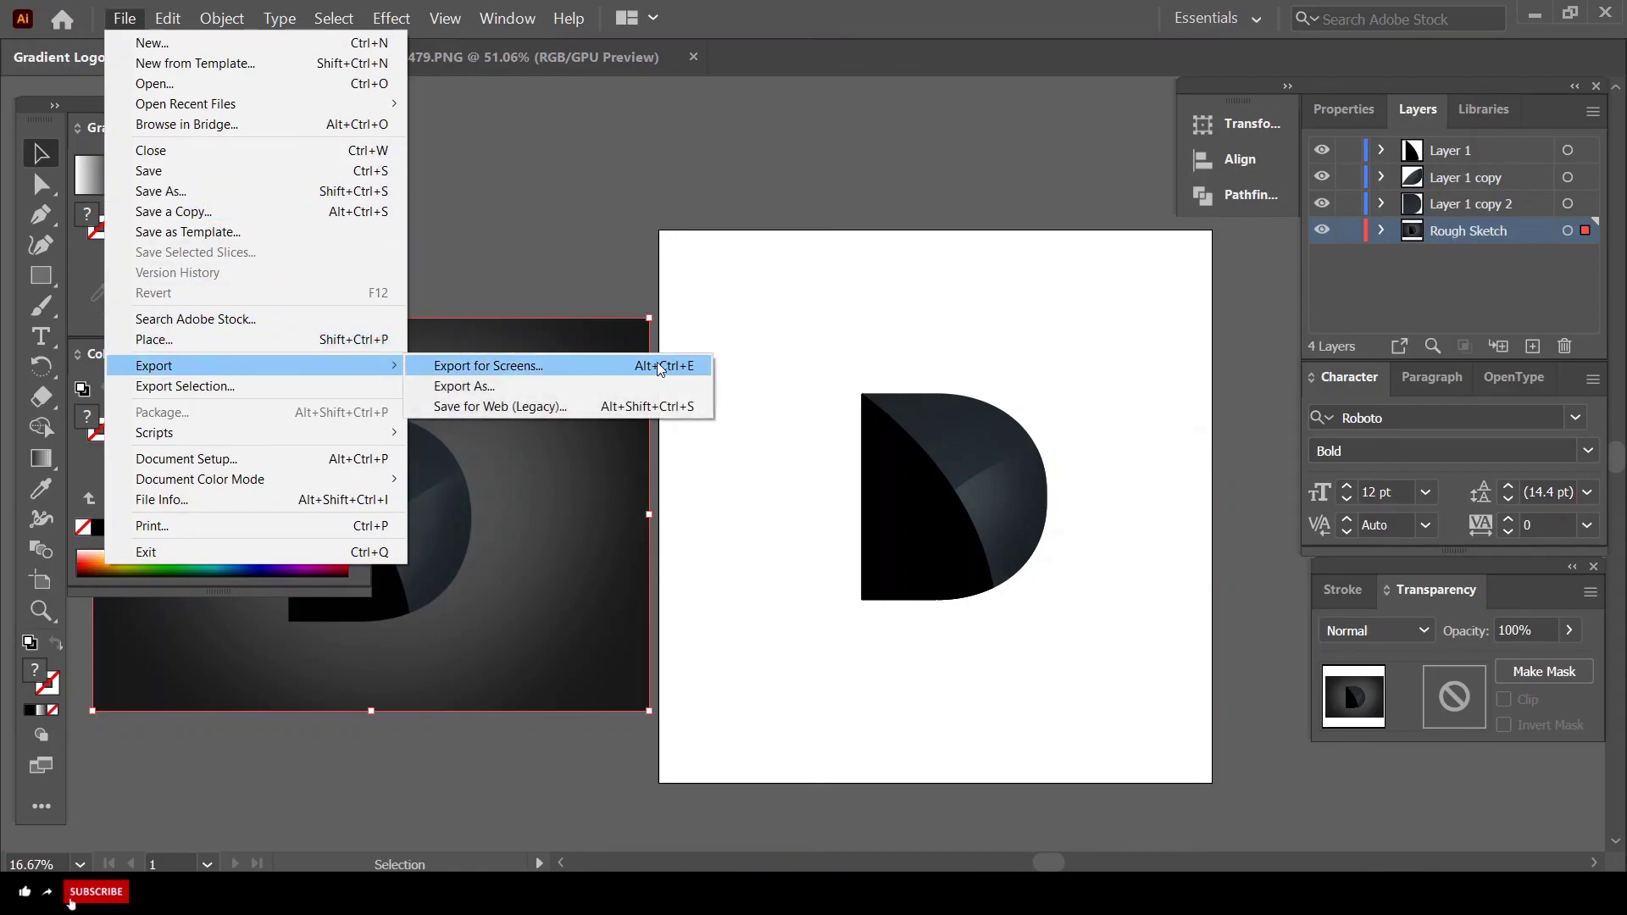
left_click(658, 365)
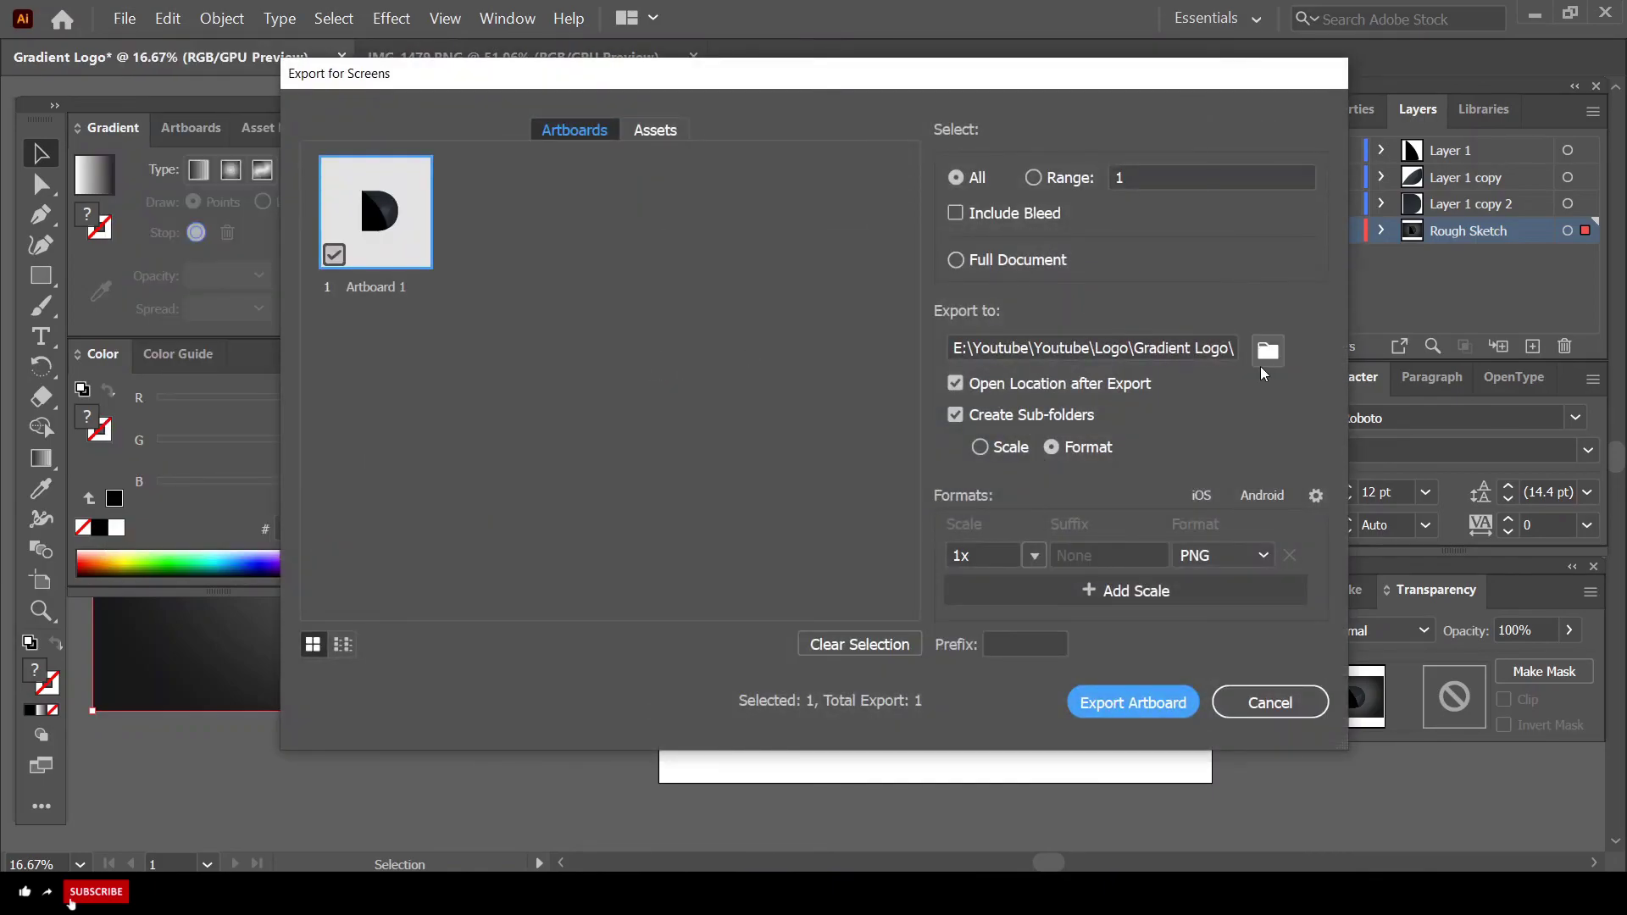
left_click(1133, 702)
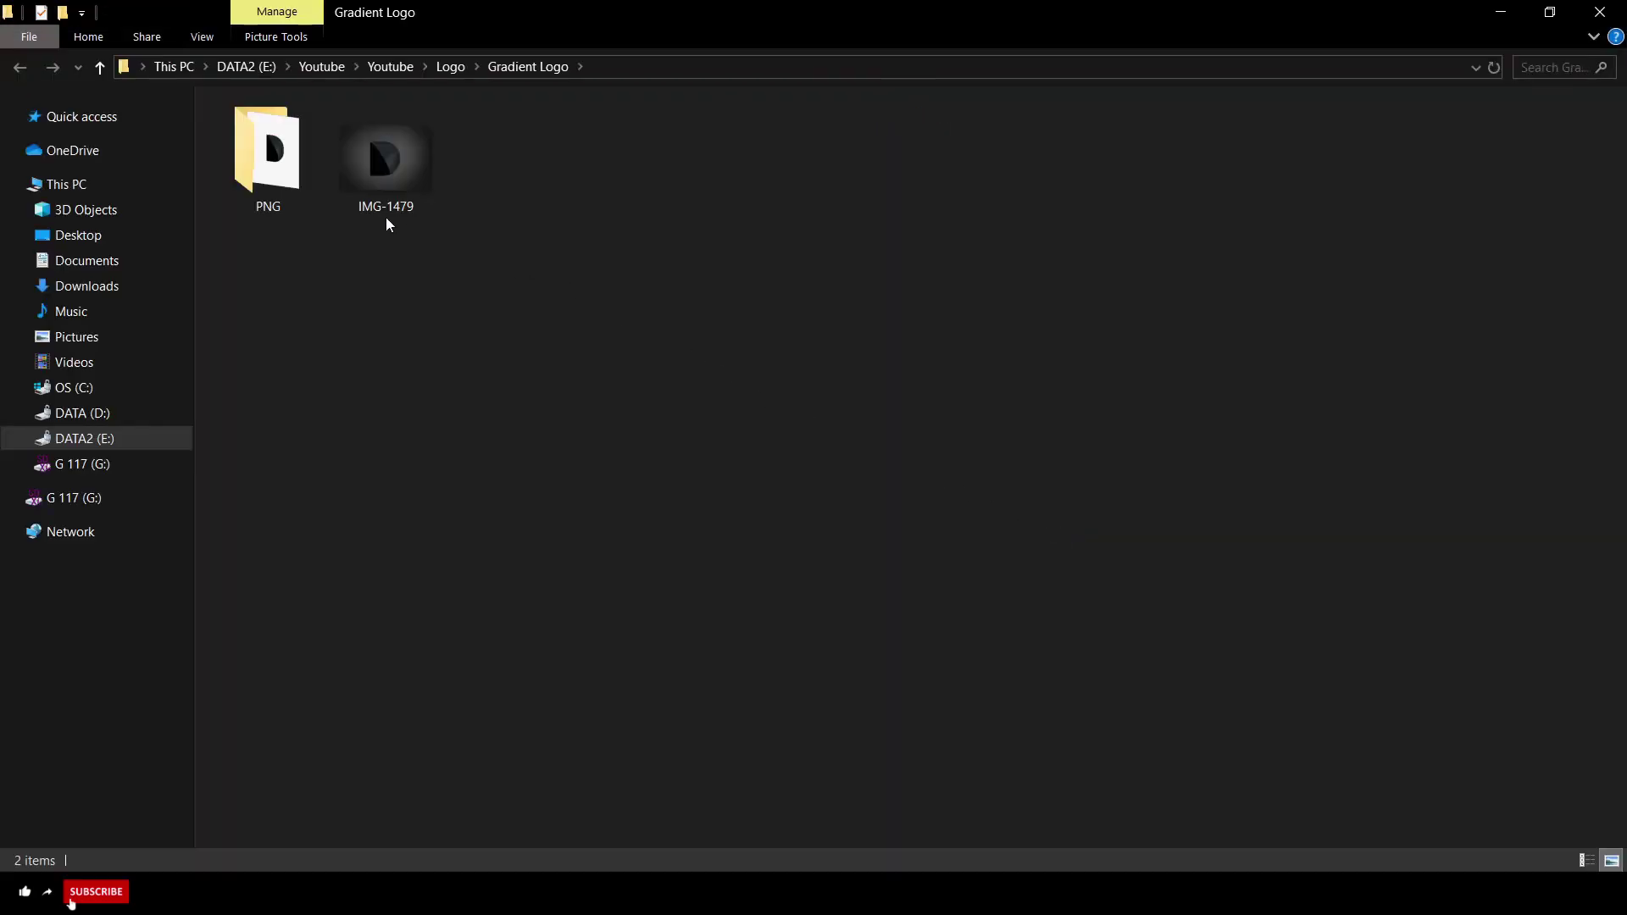
- View the exported Artboard 1 image from the PNG folder at full window size, then close the viewer and the folder
left_click(268, 157)
double_click(270, 161)
left_click(270, 161)
double_click(270, 160)
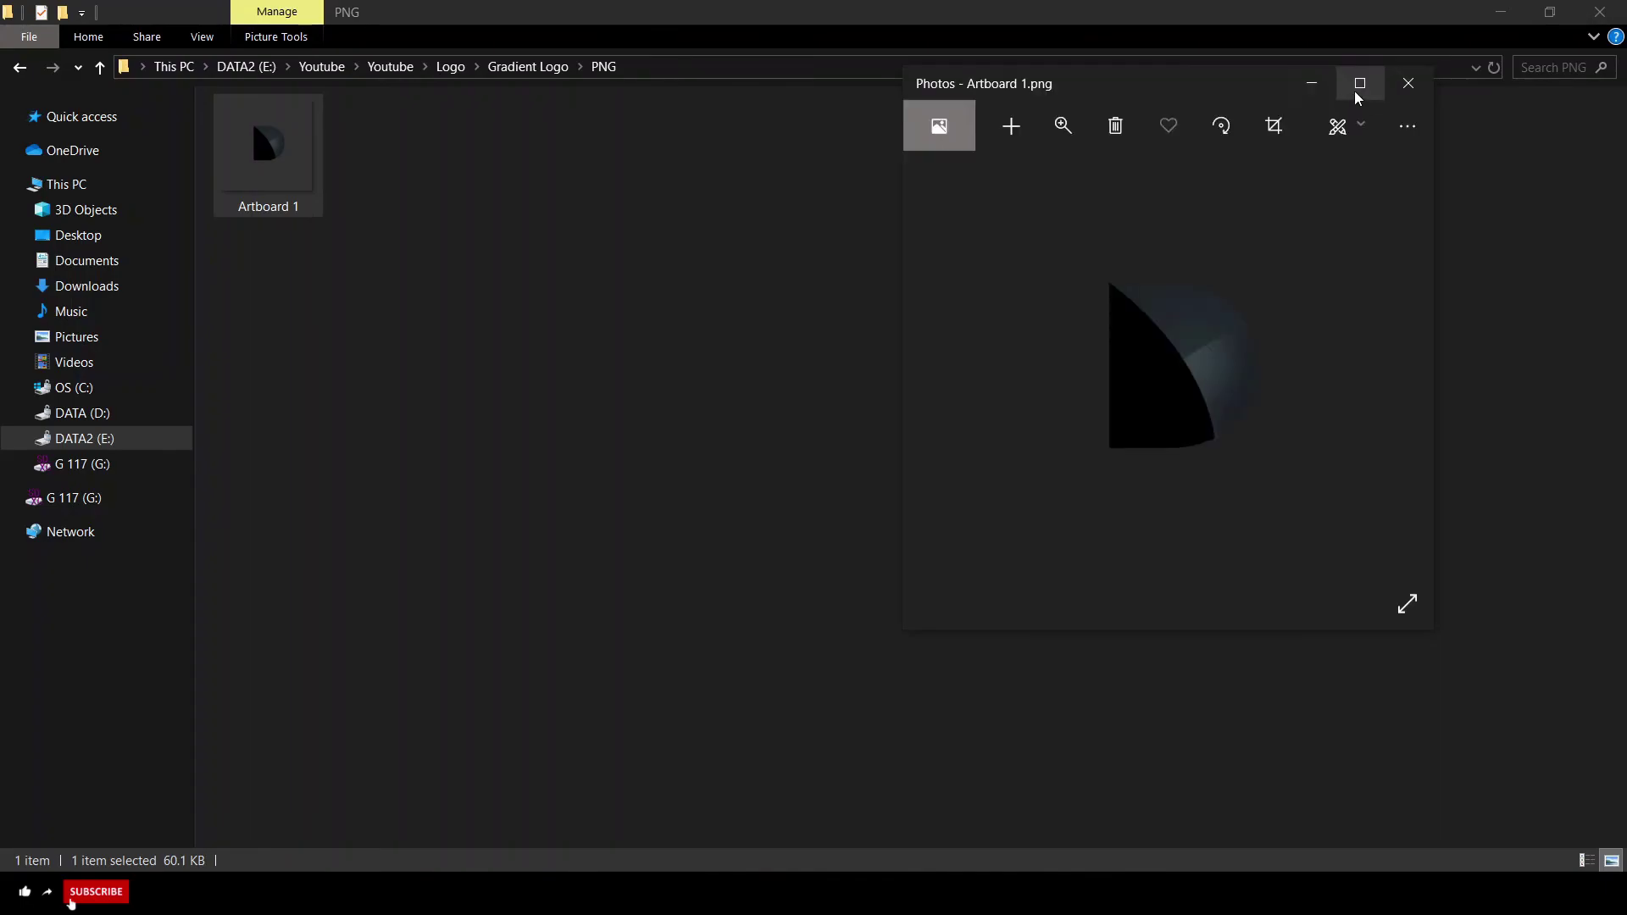
left_click(1356, 85)
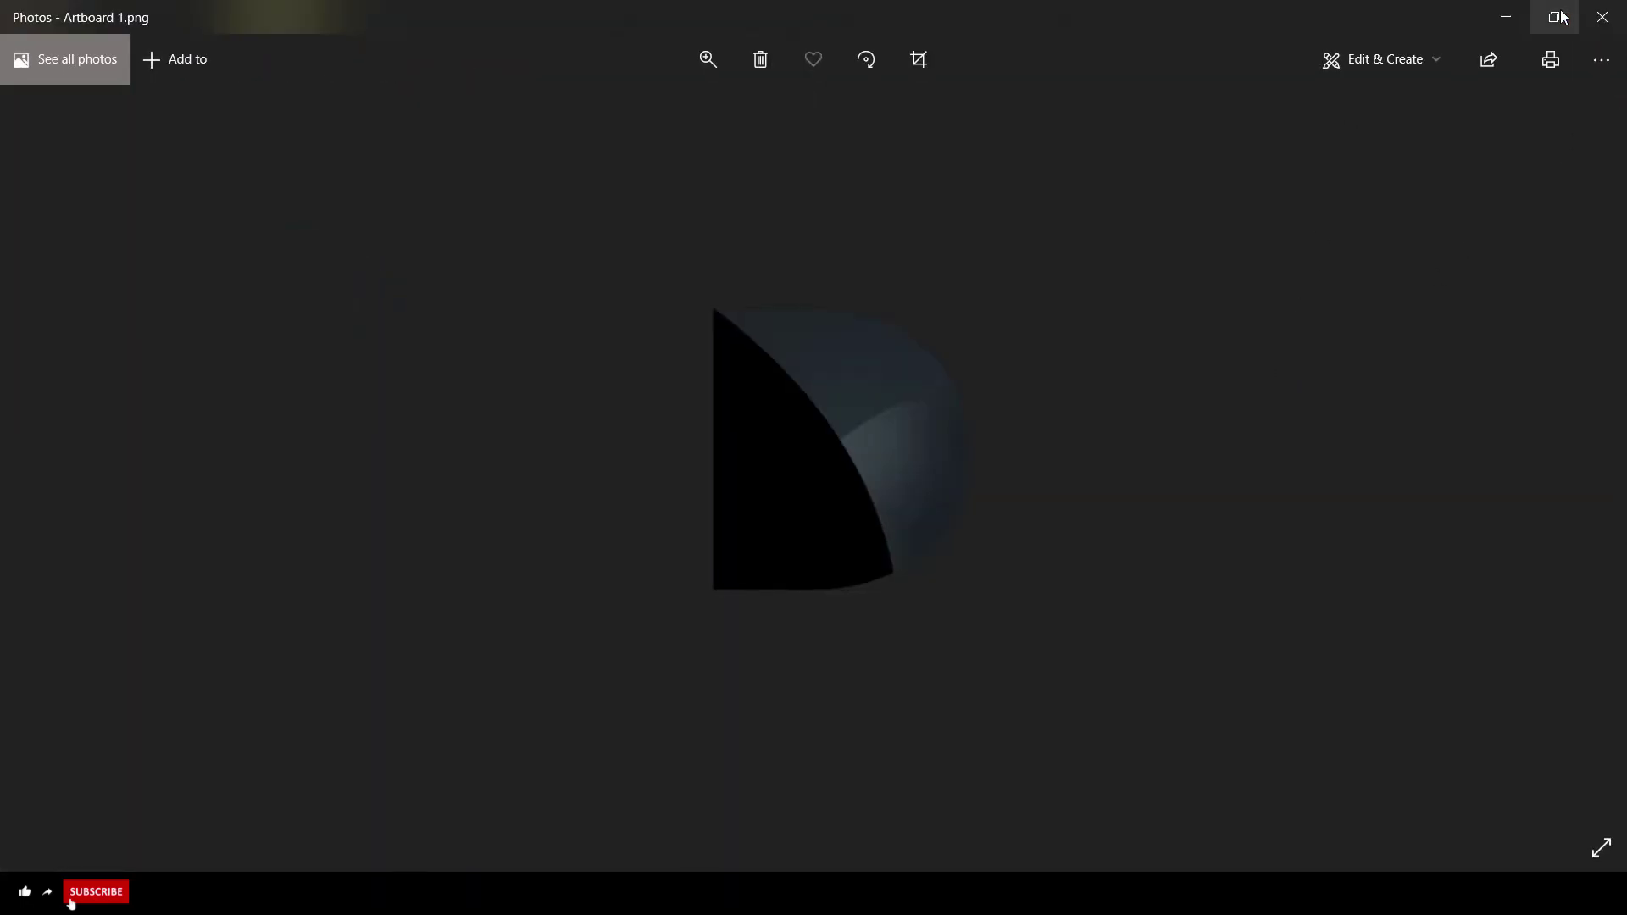
left_click(1604, 16)
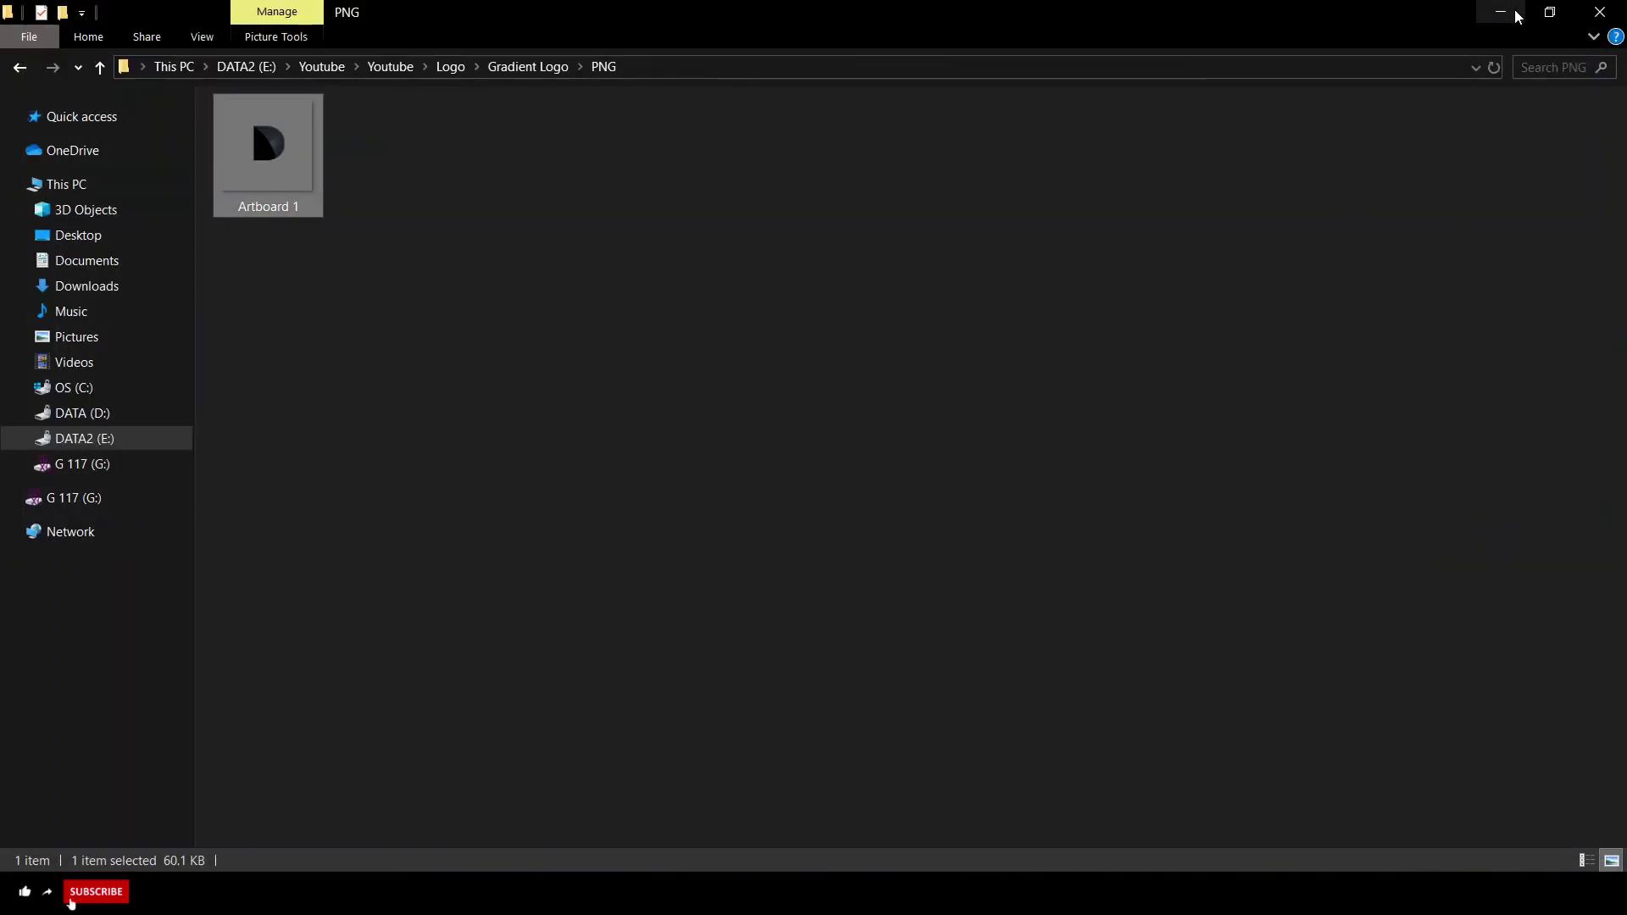
left_click(1599, 12)
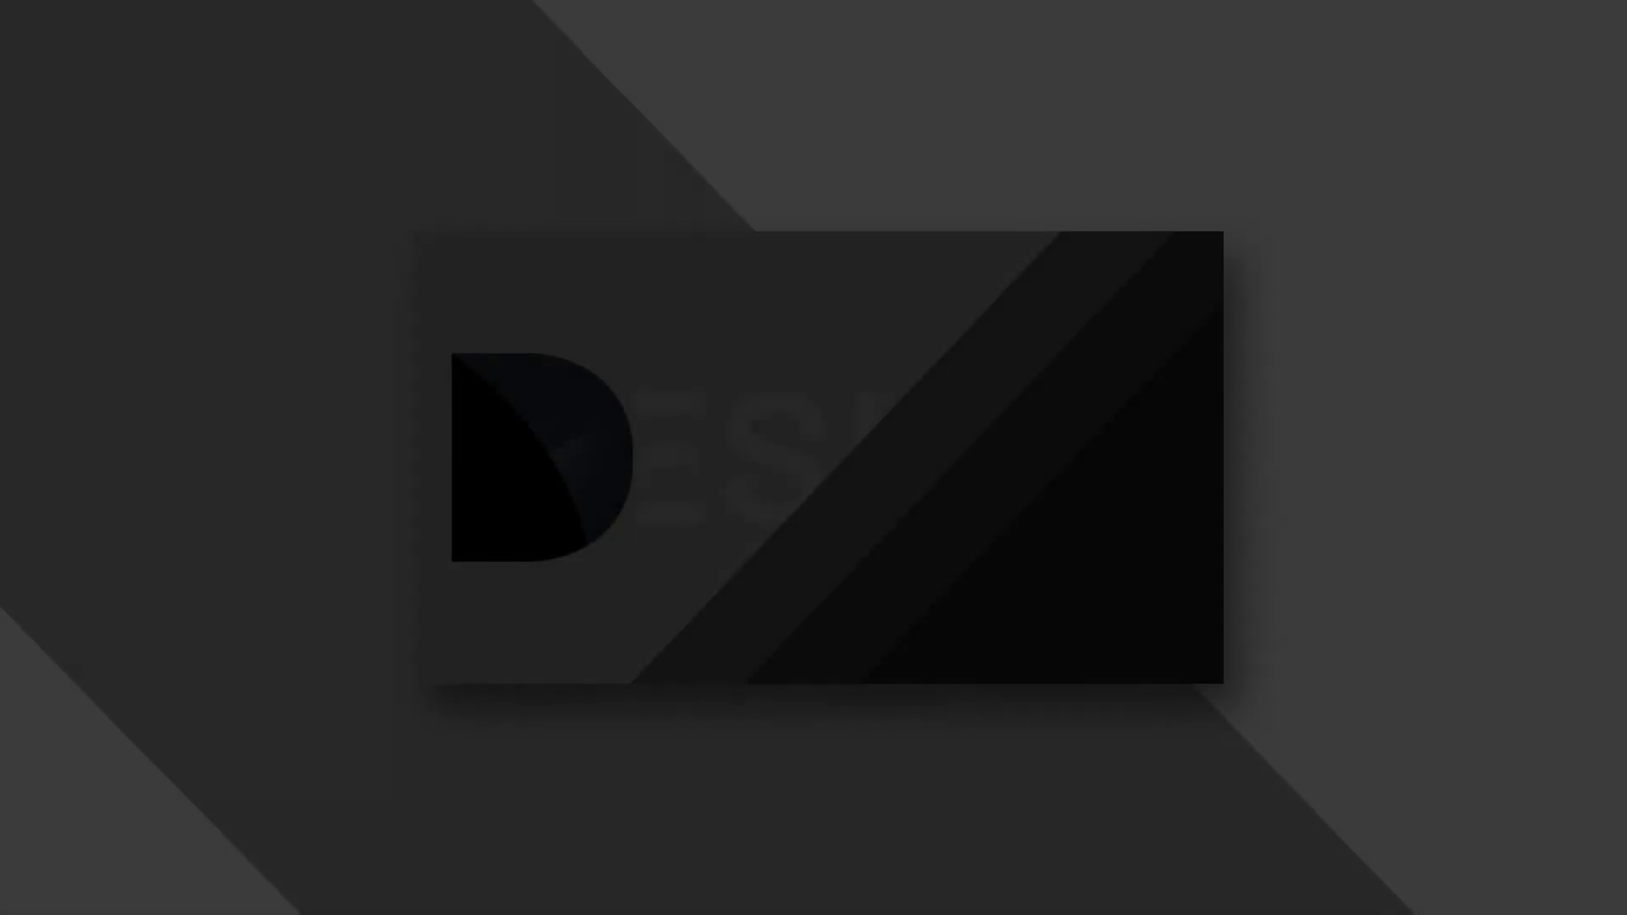